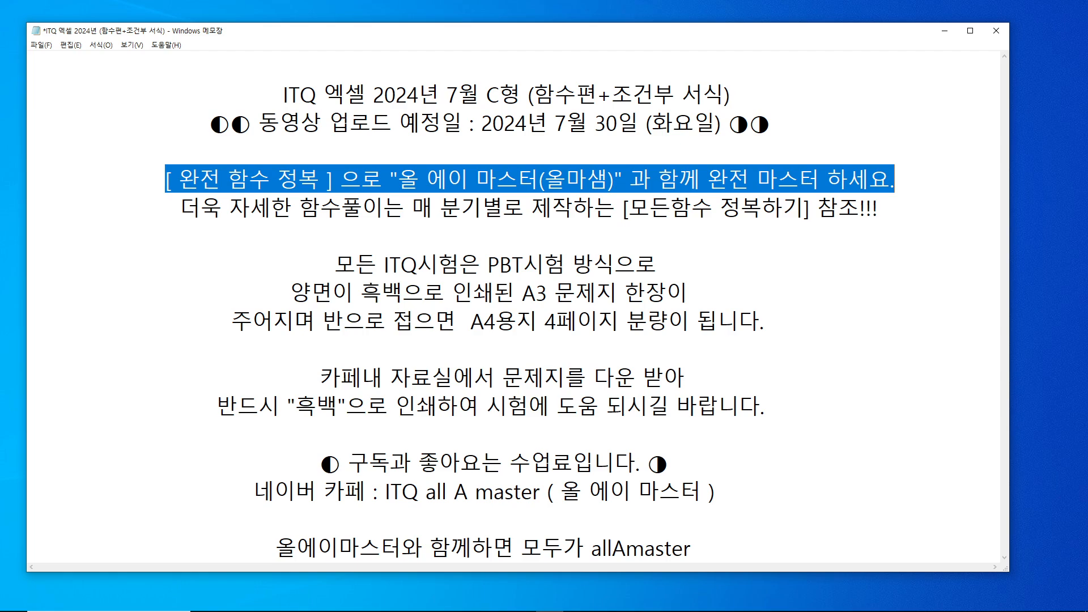
Switch to the Excel workbook and review the empty answer cells E13, E14, J13 and J14 on sheet 제1작업.
left_click(522, 600)
left_click_drag(558, 190, 574, 323)
left_click_drag(638, 187, 630, 320)
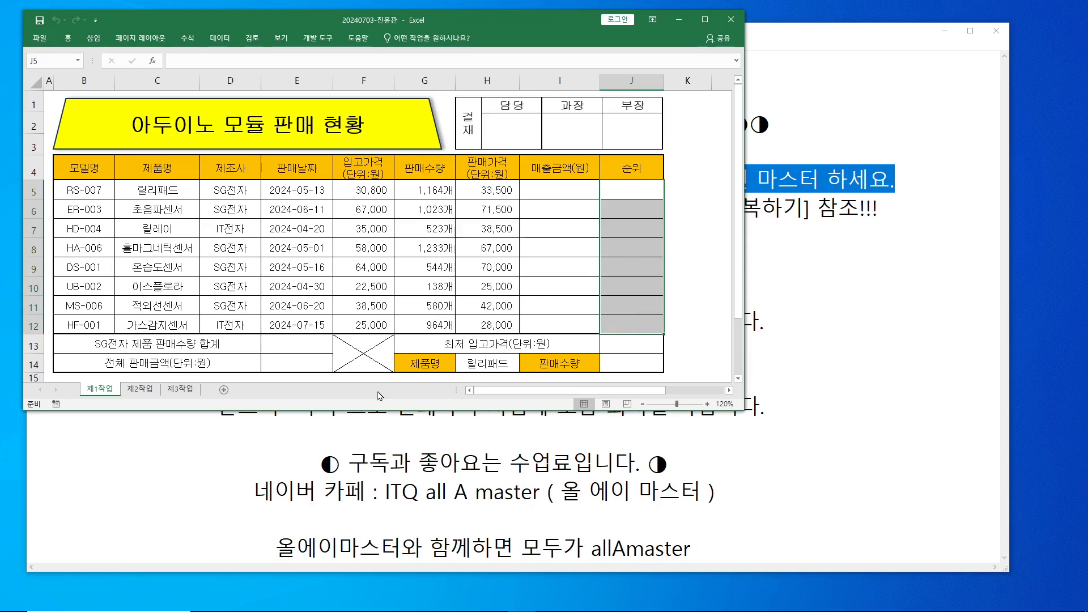
left_click(321, 347)
left_click(313, 363)
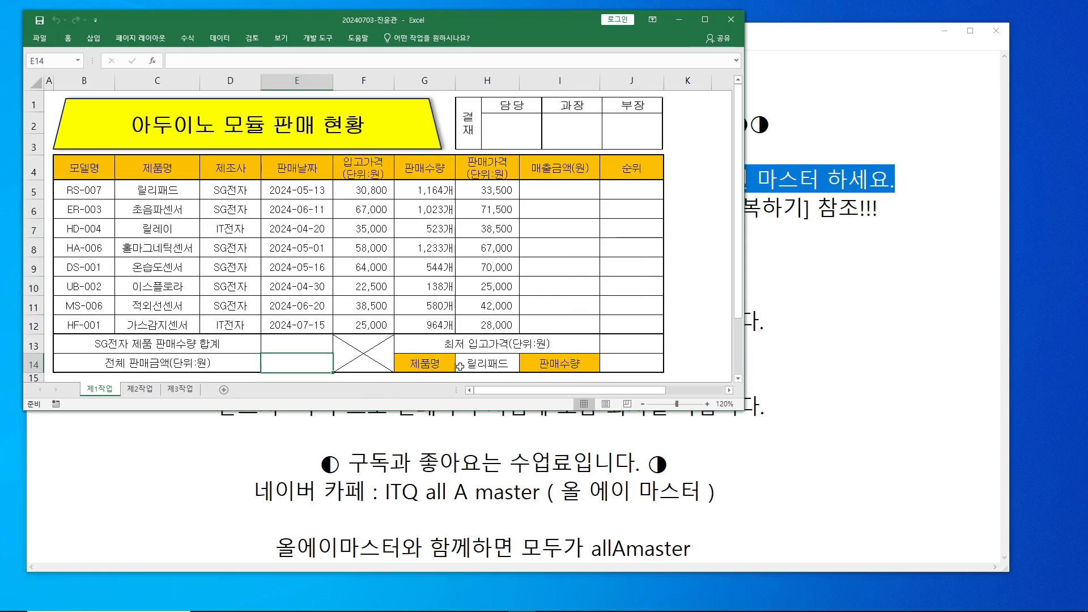
left_click(651, 346)
left_click(646, 363)
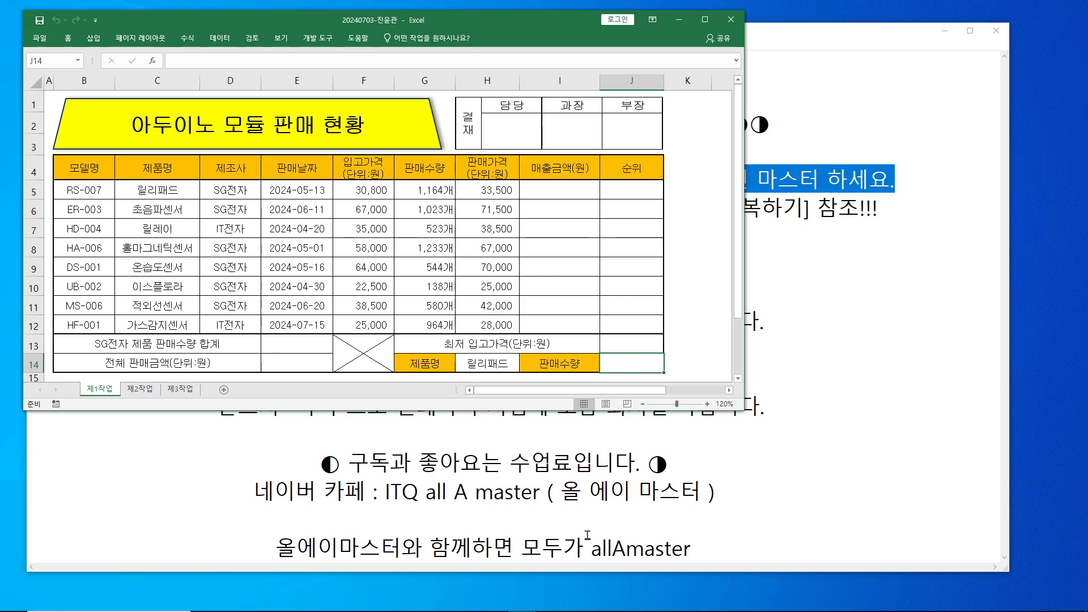
Shorten the Excel window around the sales table and place the GE07-13C-1-4.pdf window directly beneath it.
mouse_move(741, 313)
left_mouse_down()
mouse_move(740, 335)
mouse_move(744, 325)
left_mouse_up()
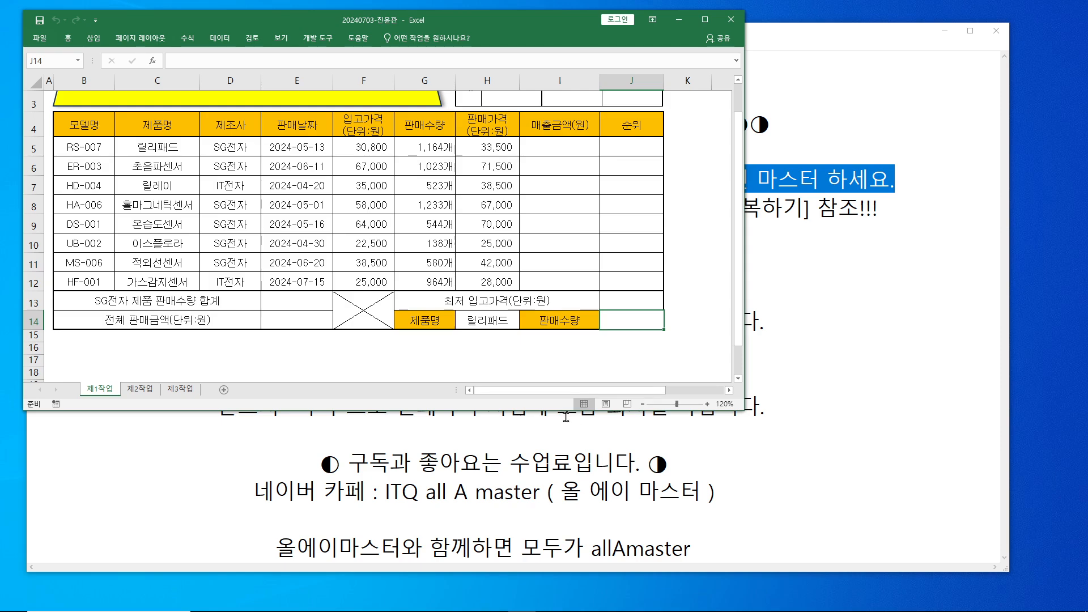
left_click_drag(564, 409, 576, 363)
mouse_move(531, 609)
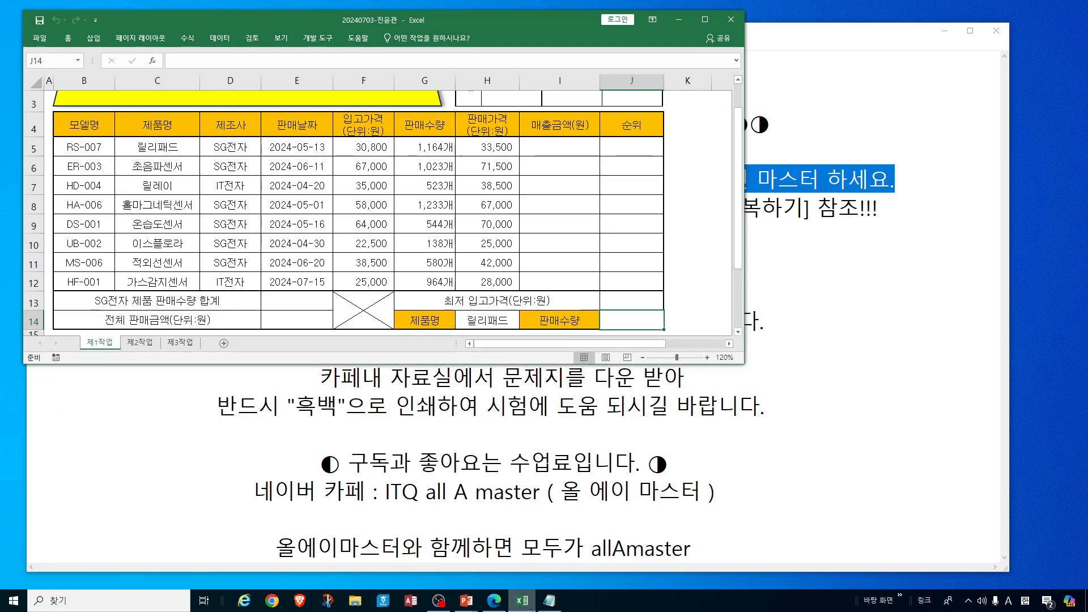
left_click(494, 600)
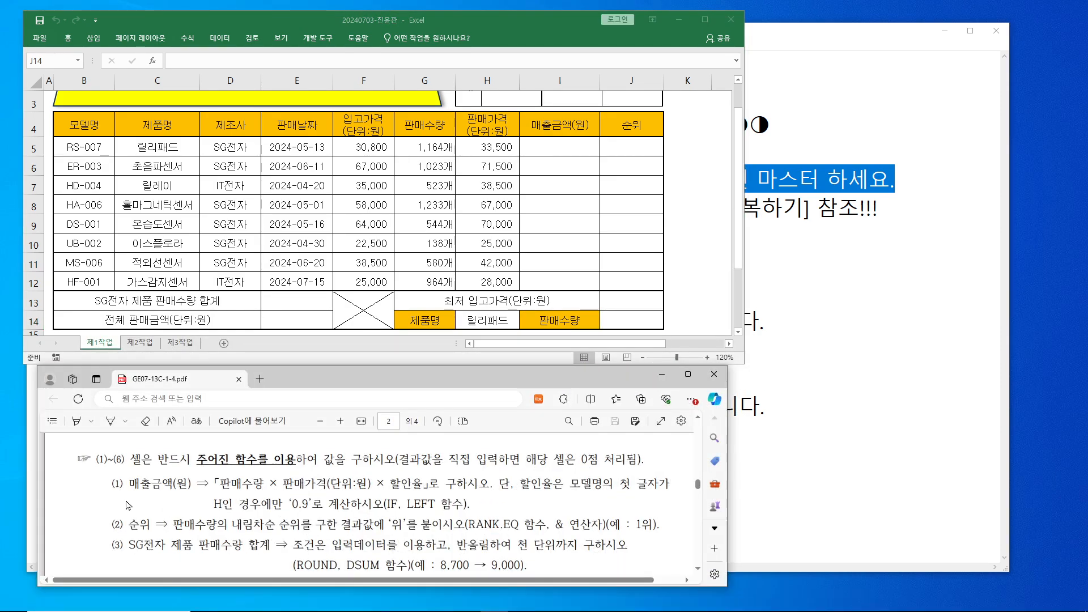
left_click_drag(292, 383, 291, 395)
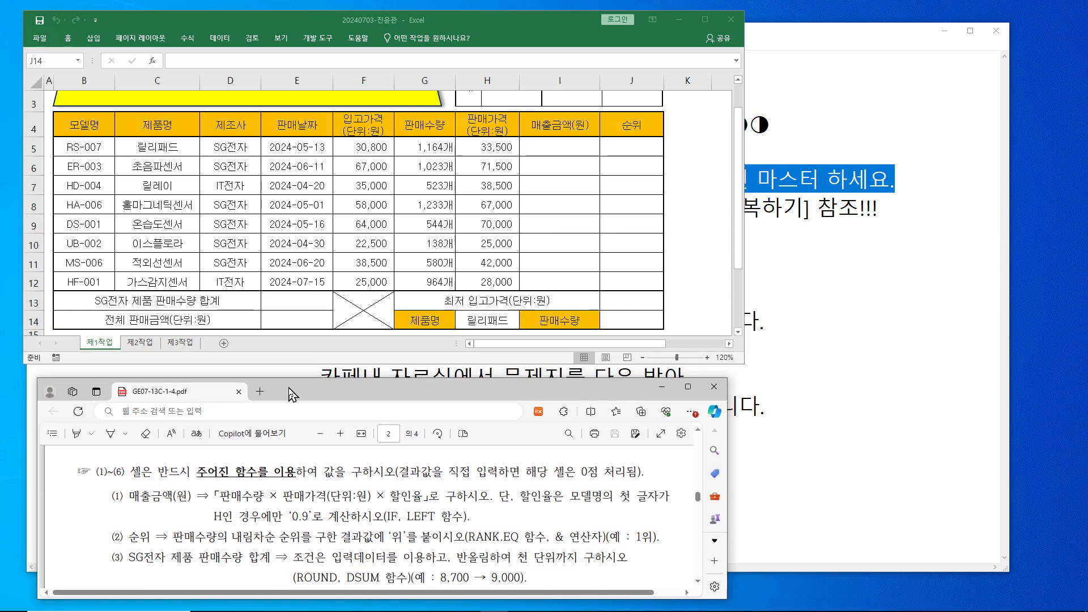
Highlight question (1) in the PDF, select cell I5, and examine the discount rule with the quantity, price and model-name data it uses.
left_click_drag(134, 496, 485, 521)
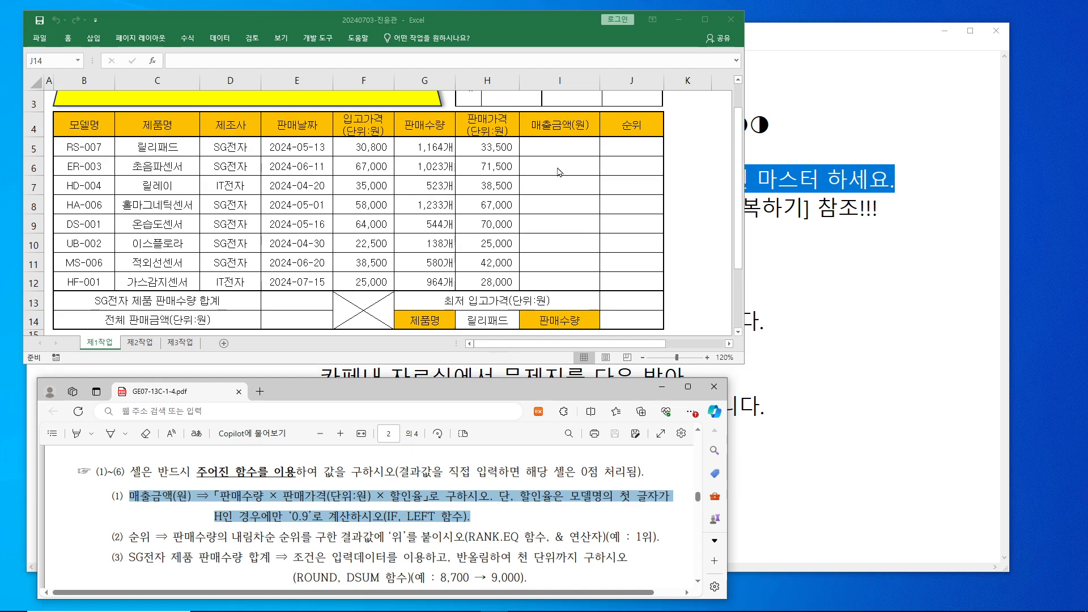
left_click(562, 143)
left_click(562, 144)
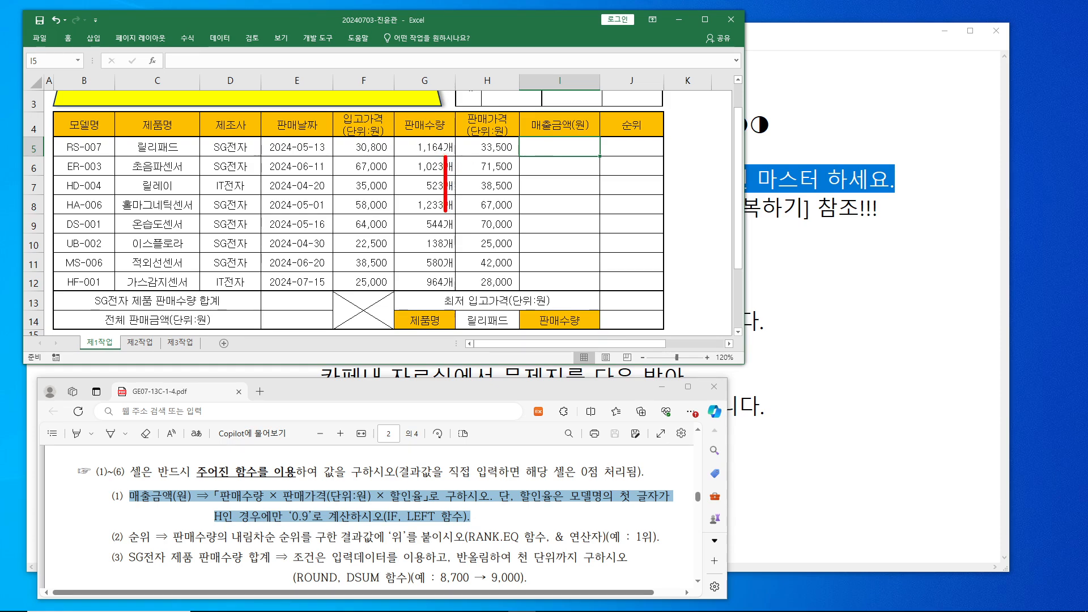
mouse_move(402, 136)
left_mouse_down()
mouse_move(461, 156)
mouse_move(451, 160)
left_mouse_up()
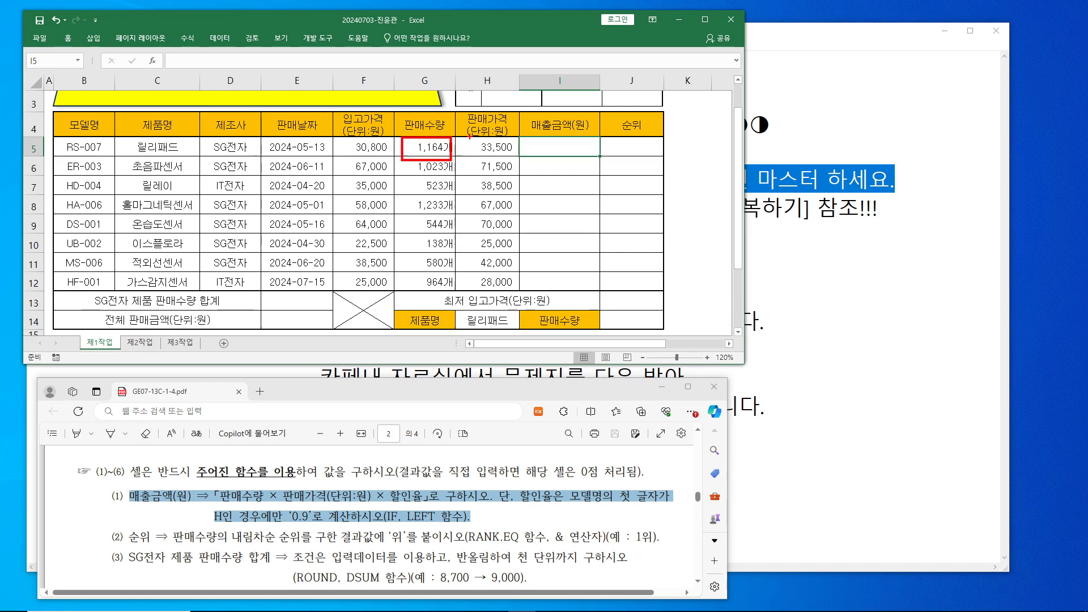
mouse_move(458, 137)
left_mouse_down()
mouse_move(517, 158)
mouse_move(576, 136)
left_mouse_up()
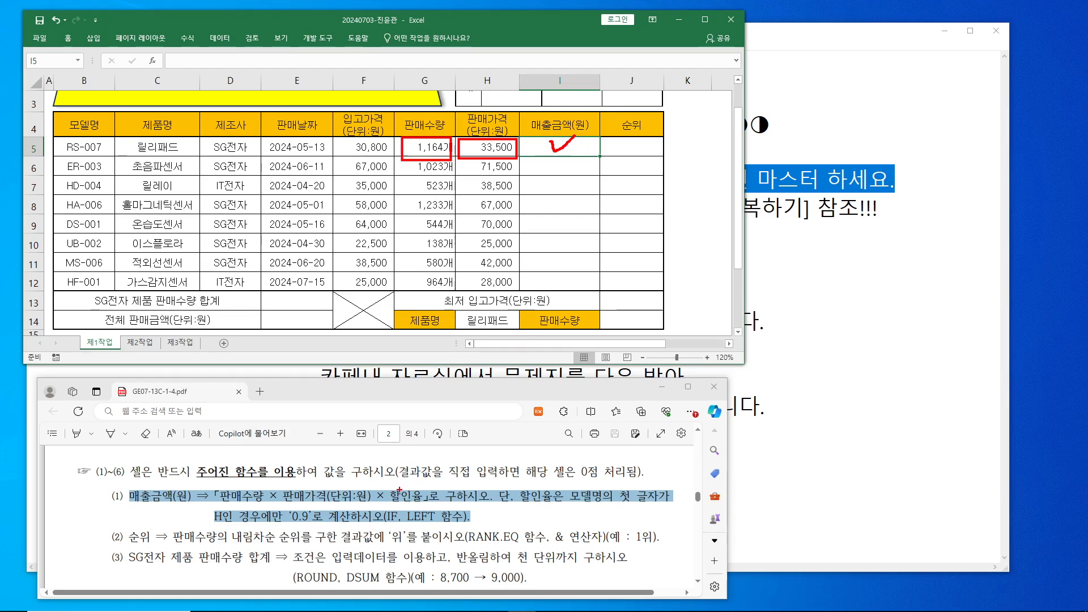
left_click_drag(515, 483, 562, 510)
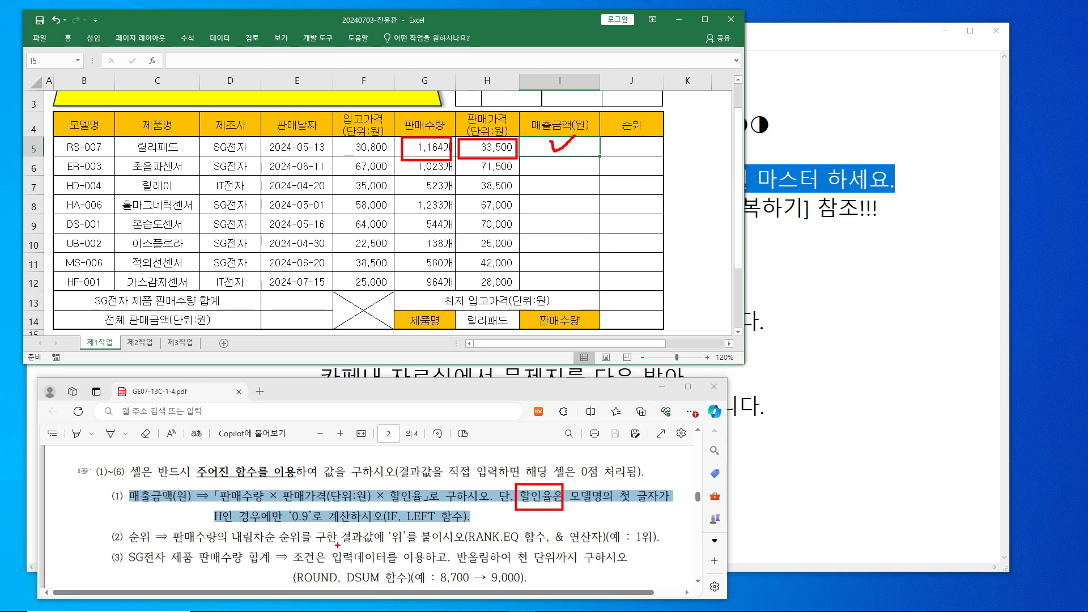
left_click_drag(383, 485, 425, 508)
left_click_drag(277, 507, 323, 526)
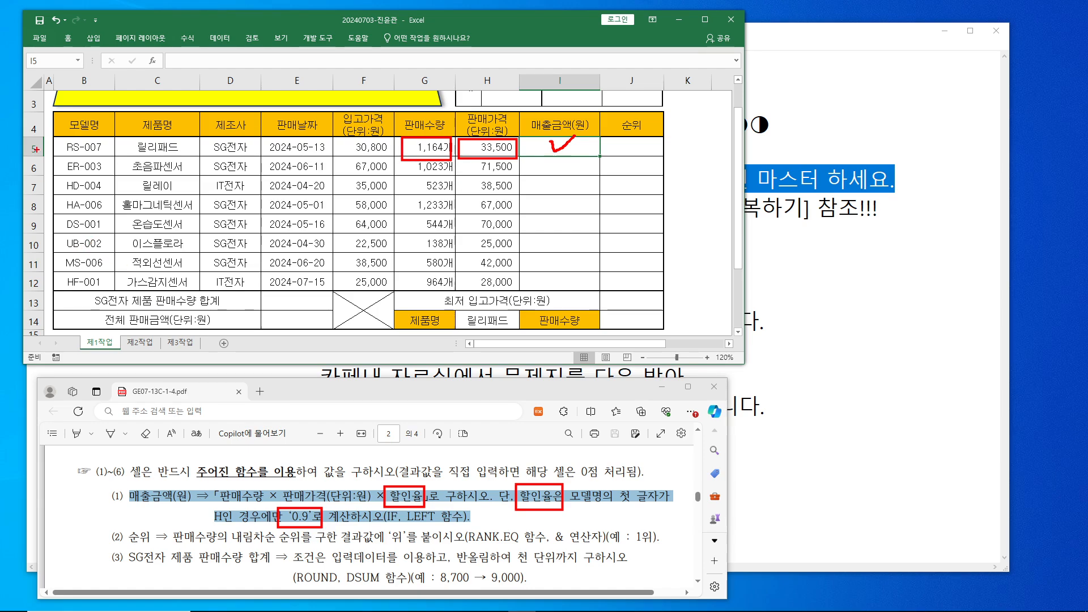
mouse_move(57, 135)
left_mouse_down()
mouse_move(72, 139)
mouse_move(79, 164)
mouse_move(79, 296)
left_mouse_up()
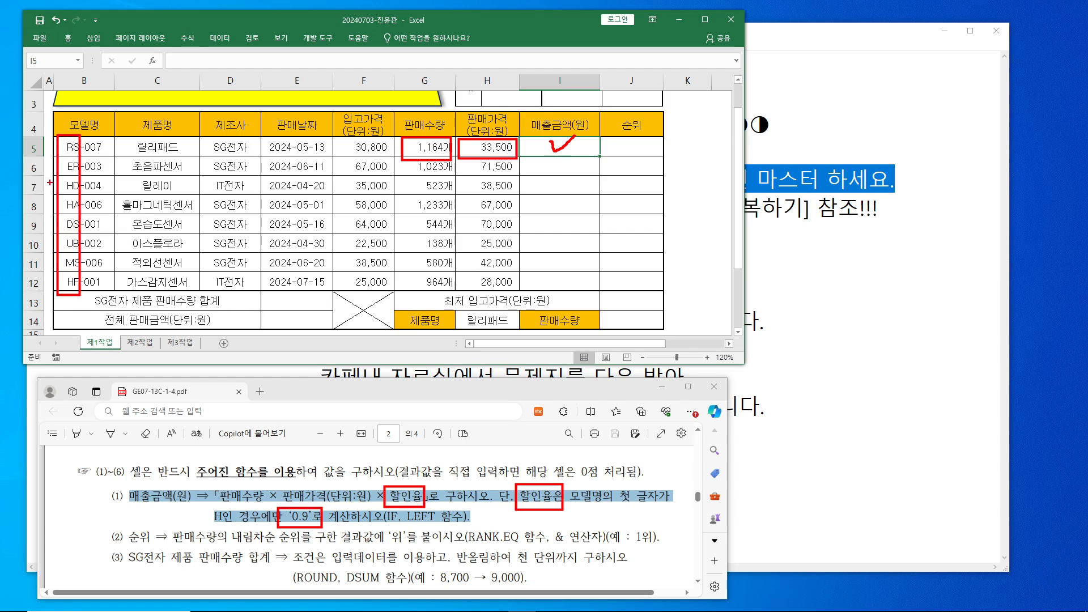
mouse_move(51, 182)
left_mouse_down()
mouse_move(67, 179)
mouse_move(69, 198)
left_mouse_up()
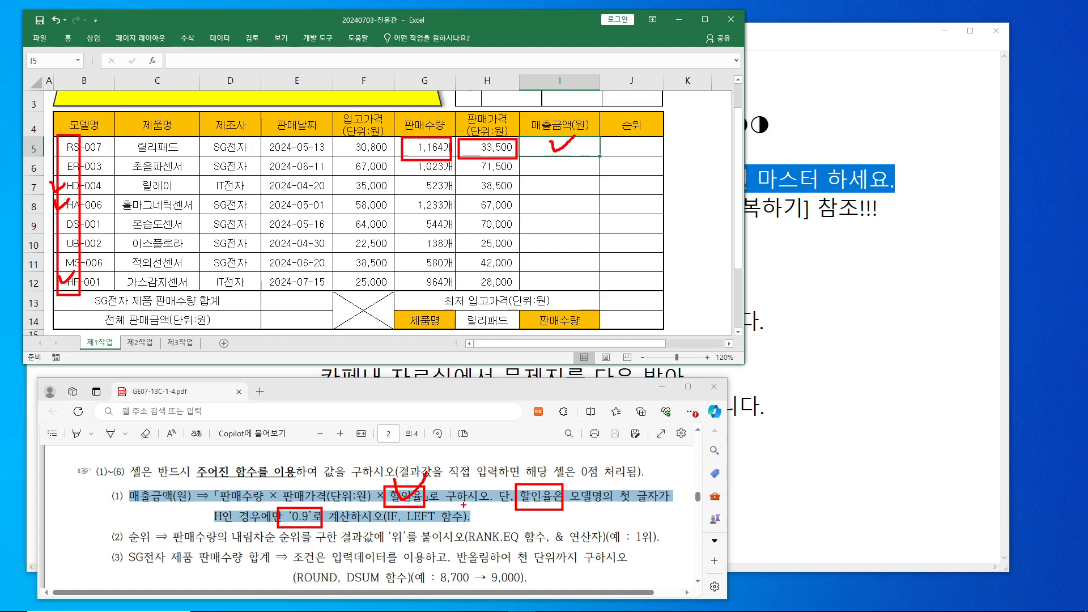
key("Escape")
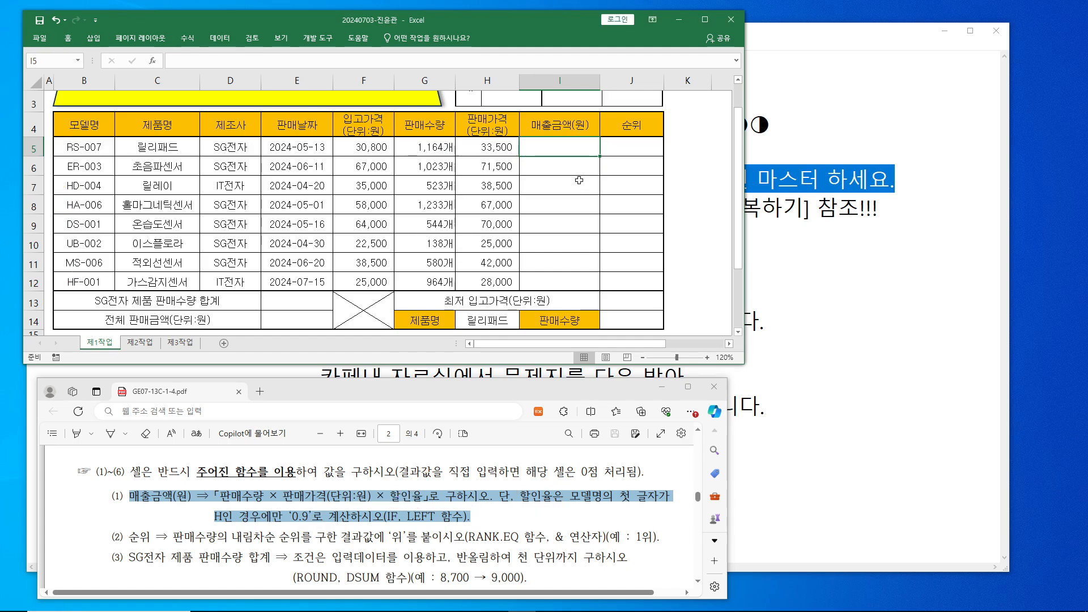
Enter a LEFT formula in I5 with B5 as the text and 1 as the number of characters.
left_click(230, 56)
type("=")
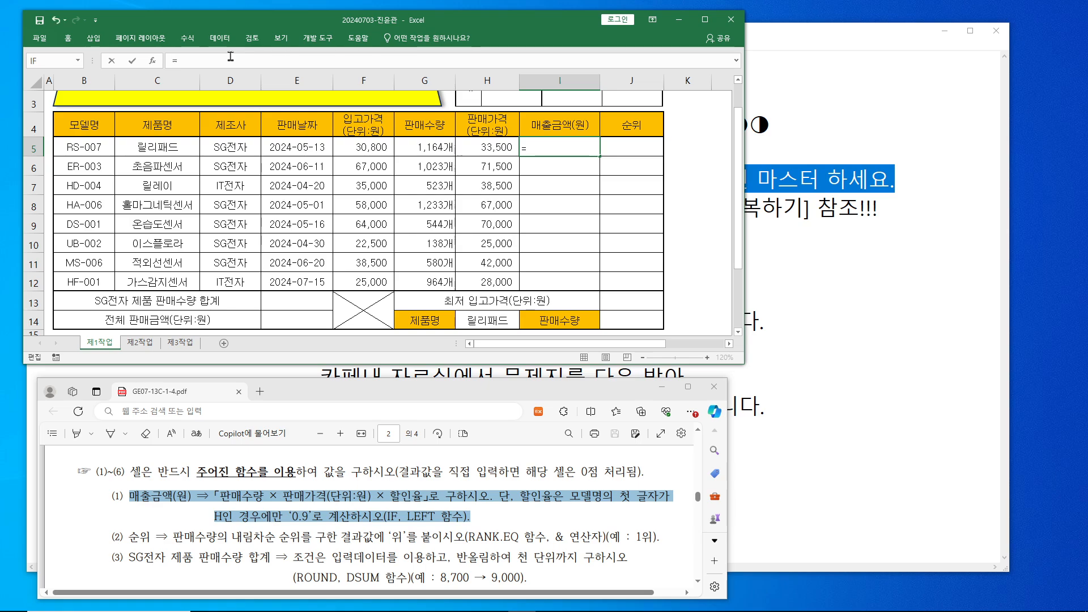
type("l")
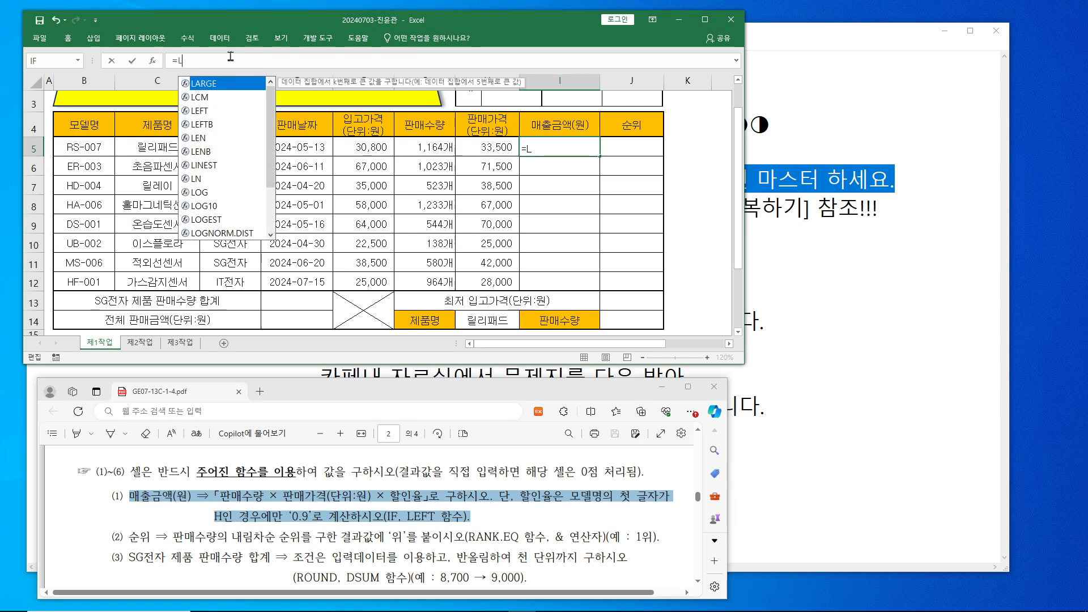
key("BackSpace")
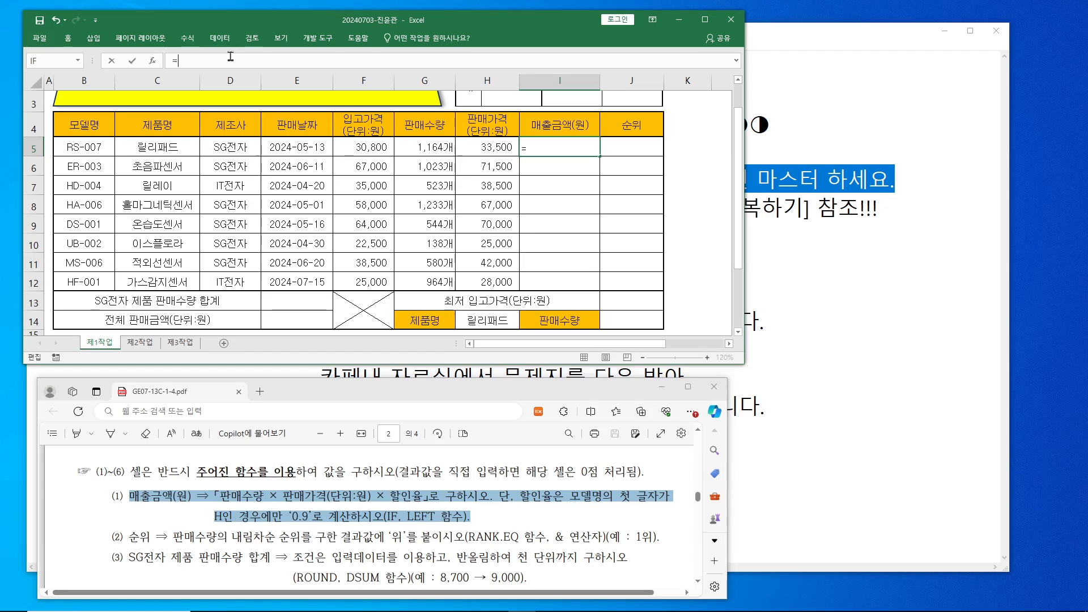
type("left")
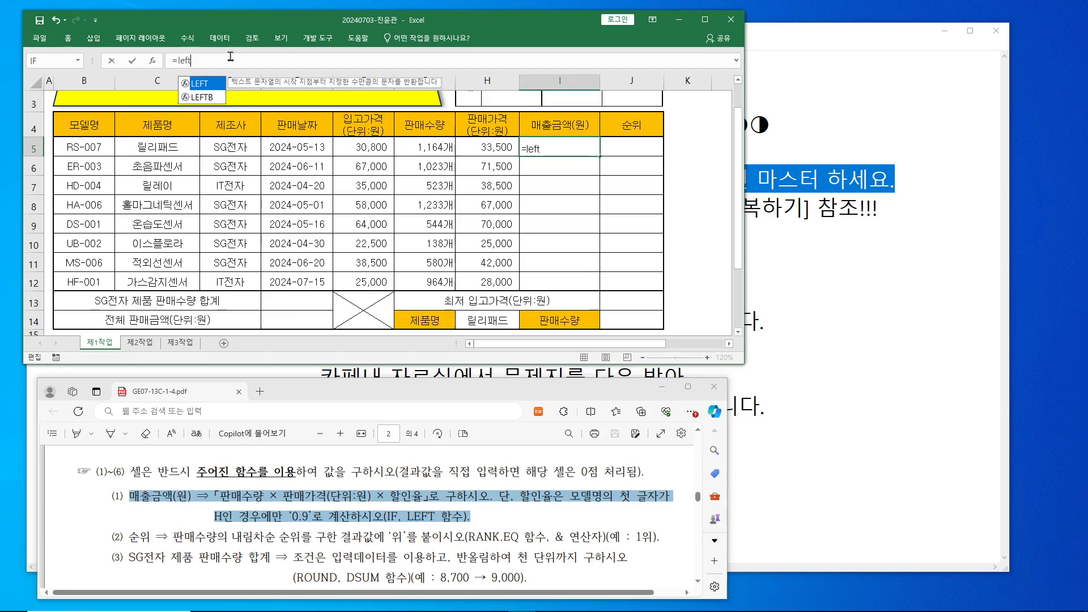
type("(")
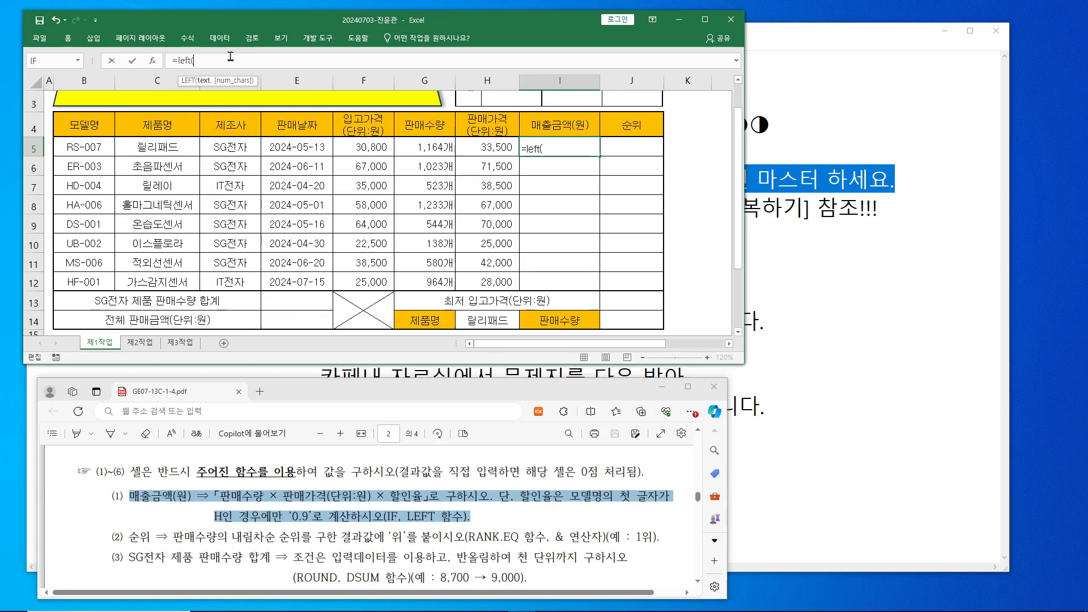
left_click(153, 61)
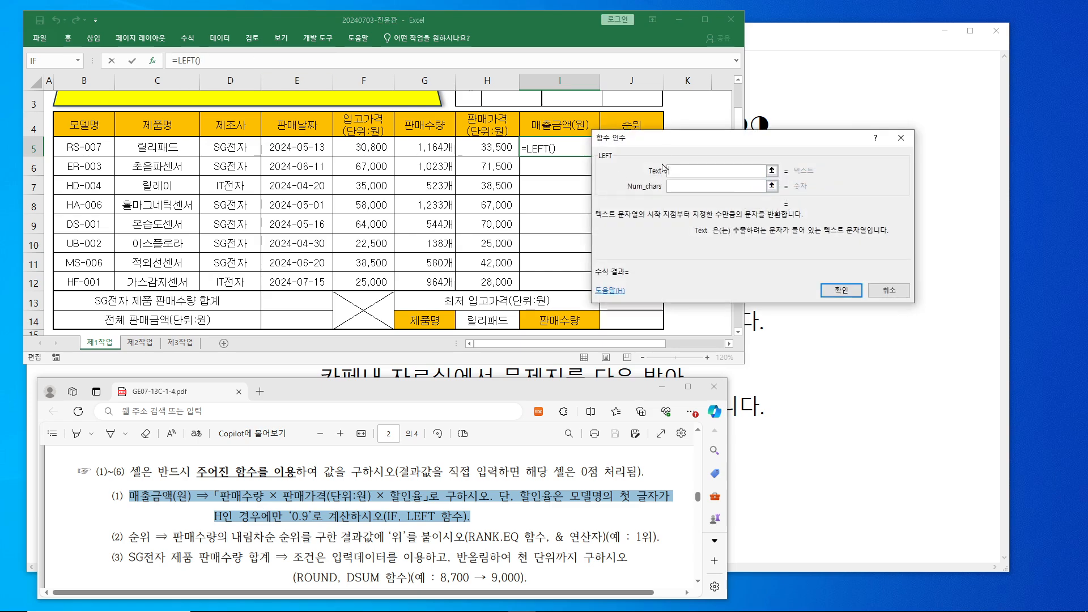
left_click_drag(678, 142, 676, 212)
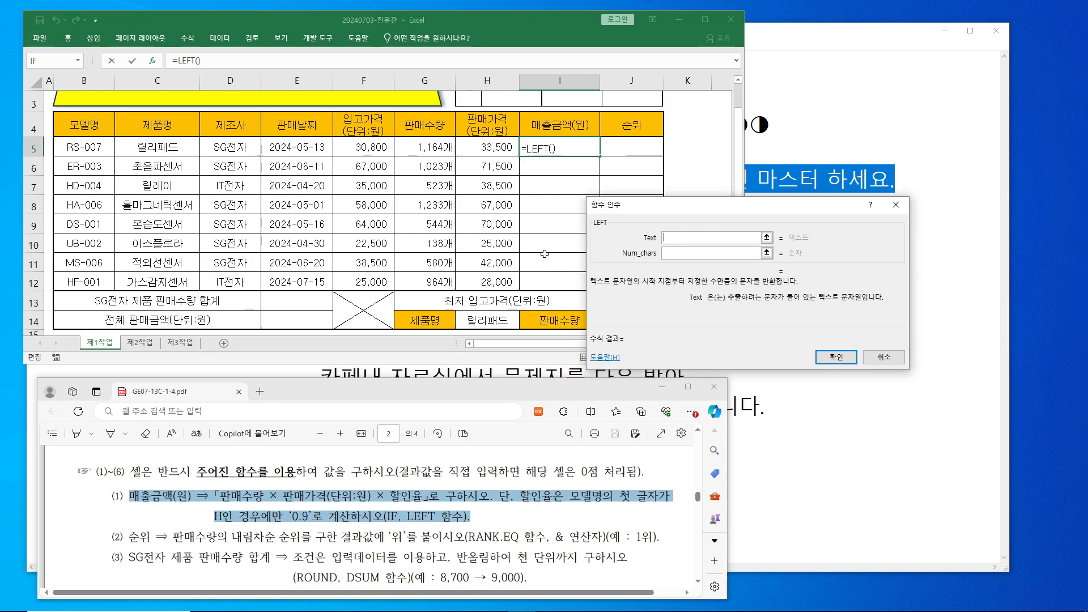
left_click(100, 148)
left_click(684, 254)
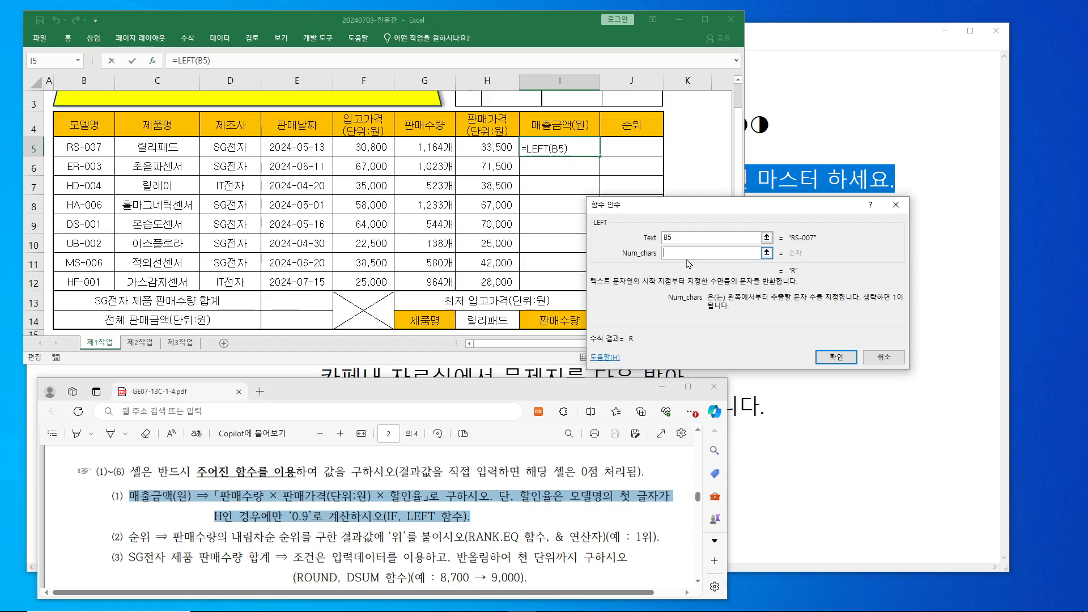
type("1")
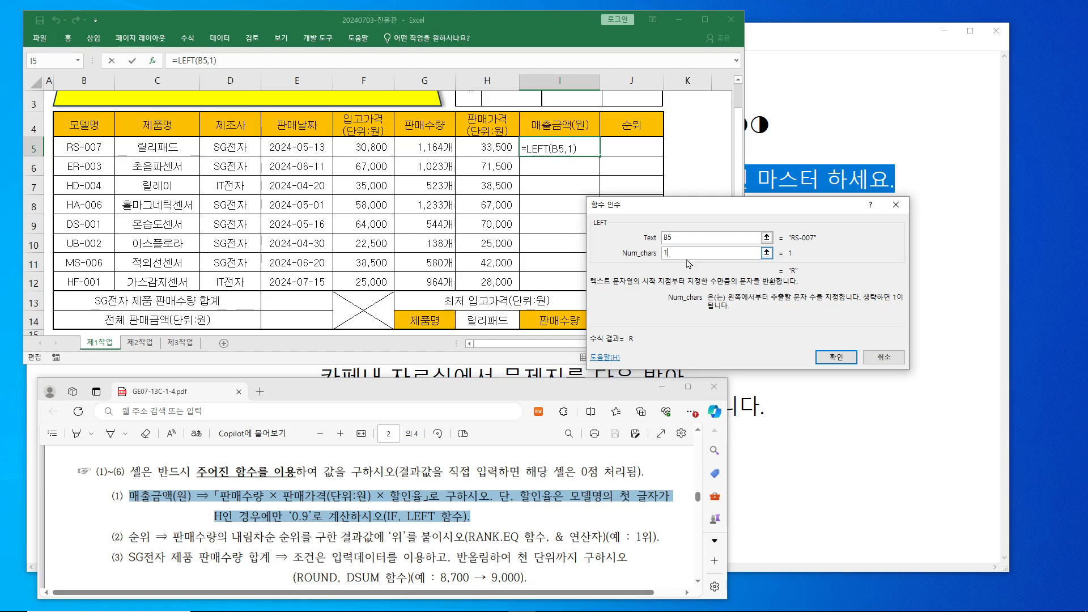
left_click(836, 358)
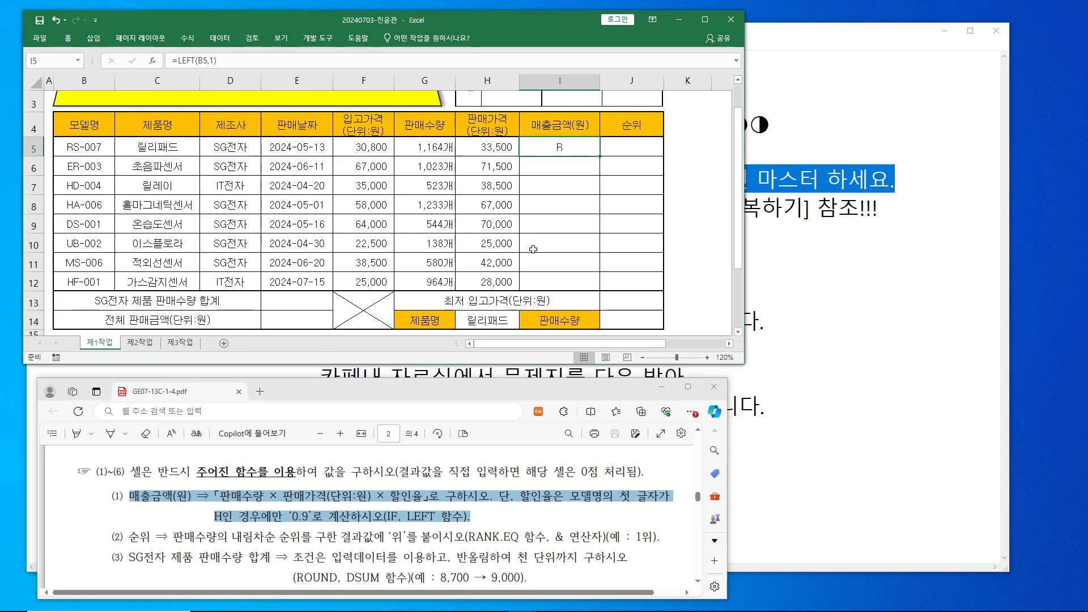
Cut LEFT(B5,1) out of the formula in I5, keeping only the equals sign.
left_click(178, 60)
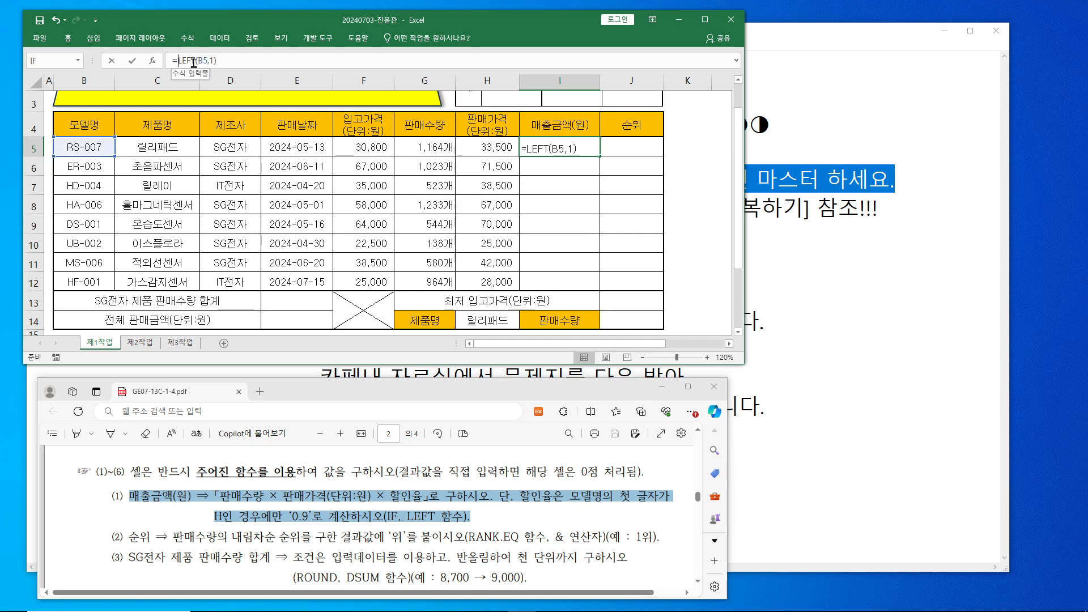
left_click_drag(178, 60, 260, 61)
right_click(205, 62)
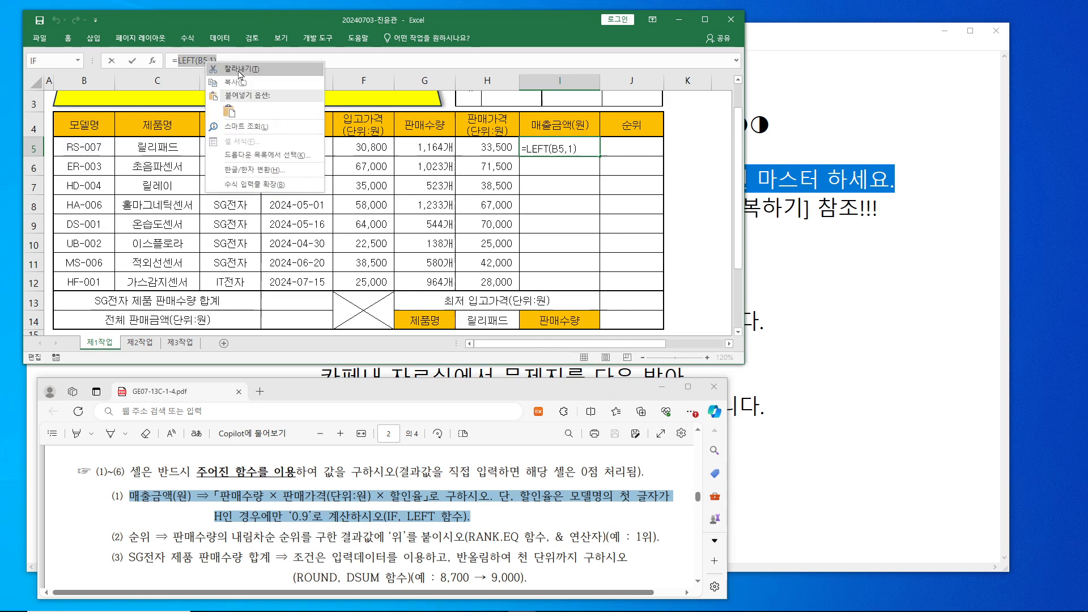
left_click(241, 70)
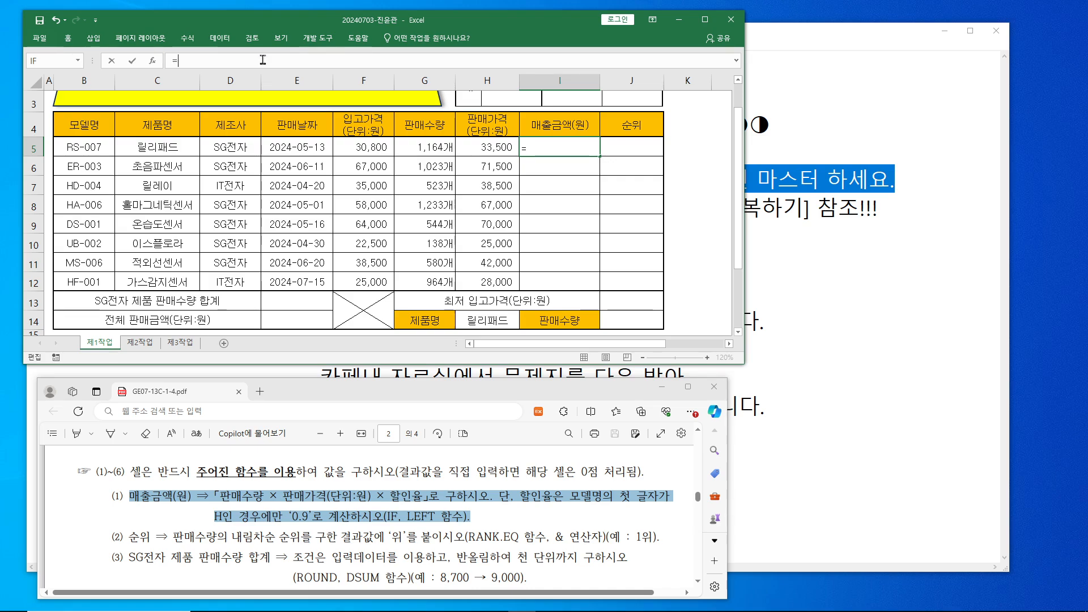
Start an IF function in I5, open its function arguments, and move the dialog clear of the sales table.
type("if(")
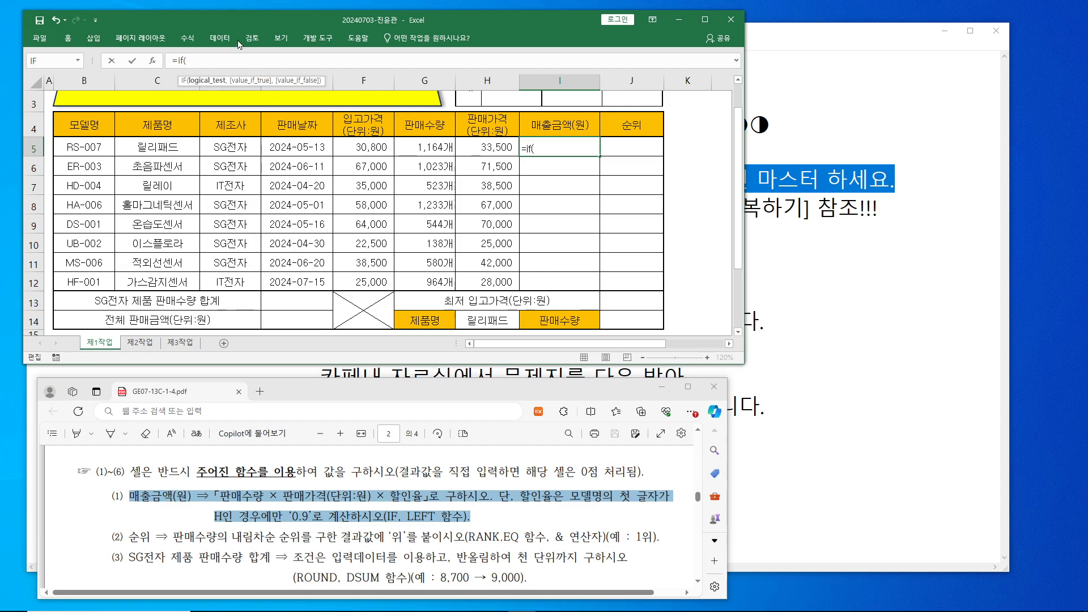
left_click(152, 61)
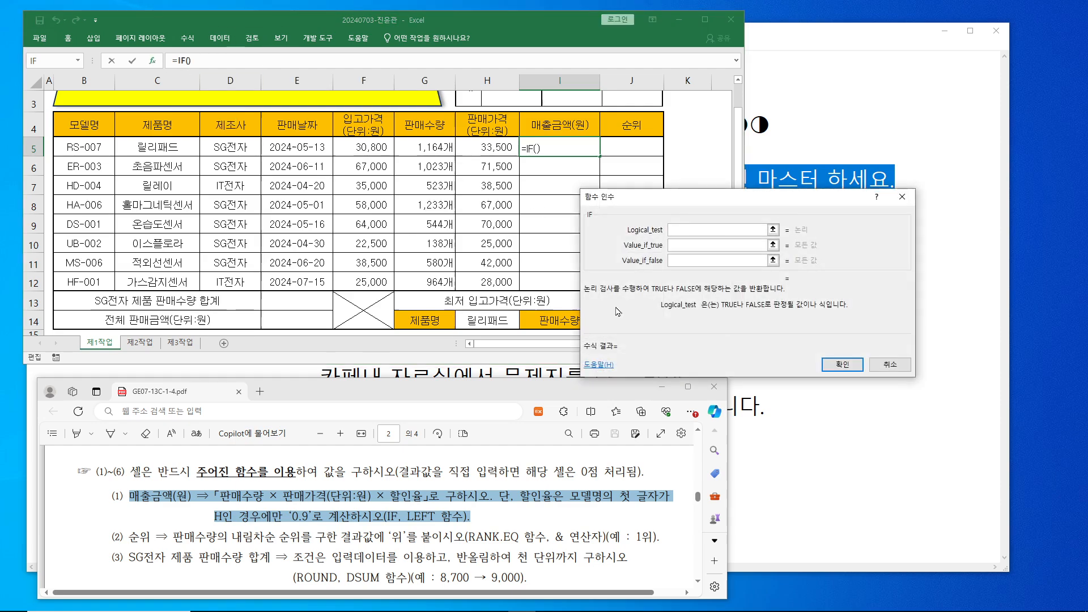
left_click_drag(717, 201, 768, 198)
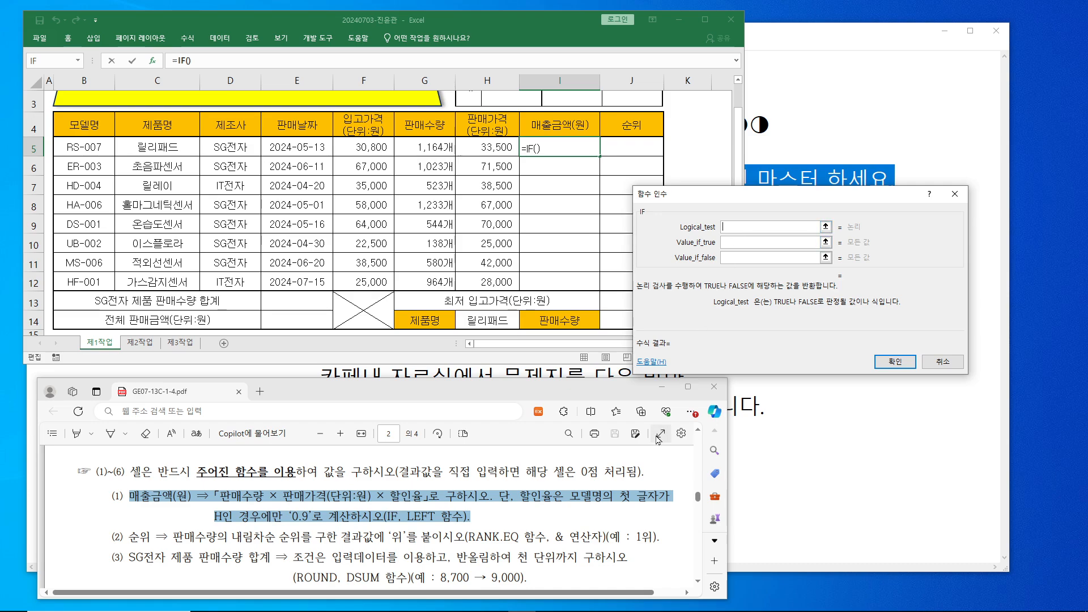
Set the IF function's logical test to LEFT(B5,1)="H", following the model-name condition in question (1).
left_click_drag(567, 486, 672, 506)
left_click_drag(214, 507, 237, 527)
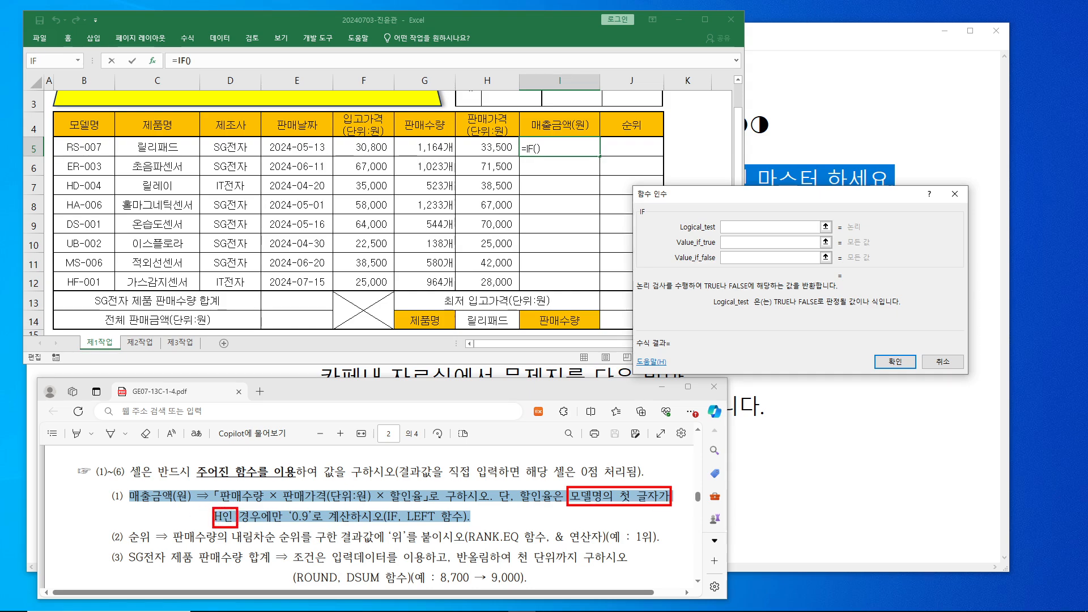
left_click_drag(415, 499, 425, 507)
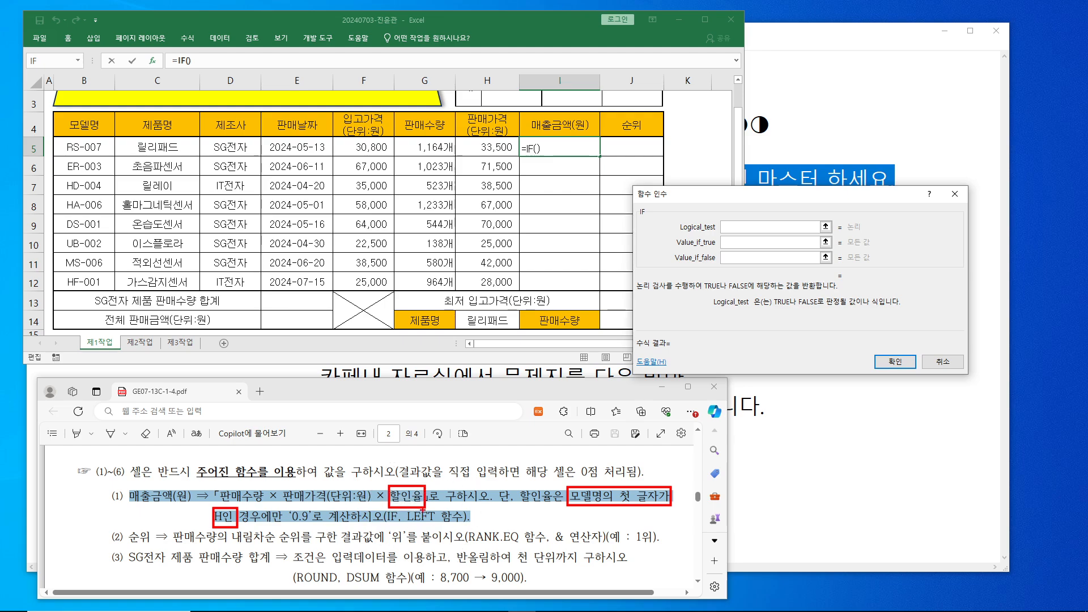
left_click(734, 227)
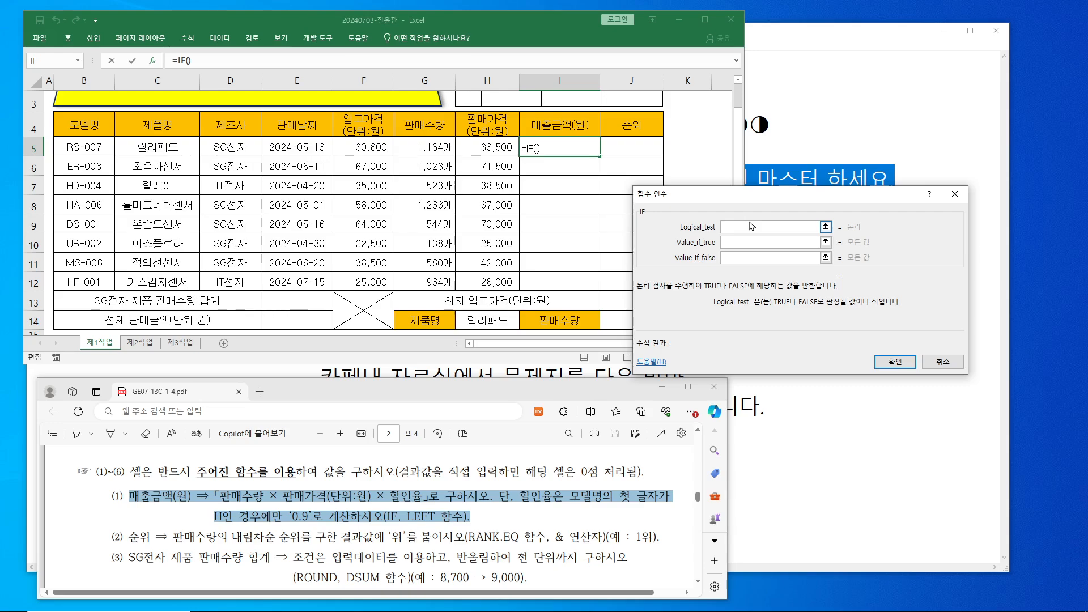
type("LEFT(B5,1)")
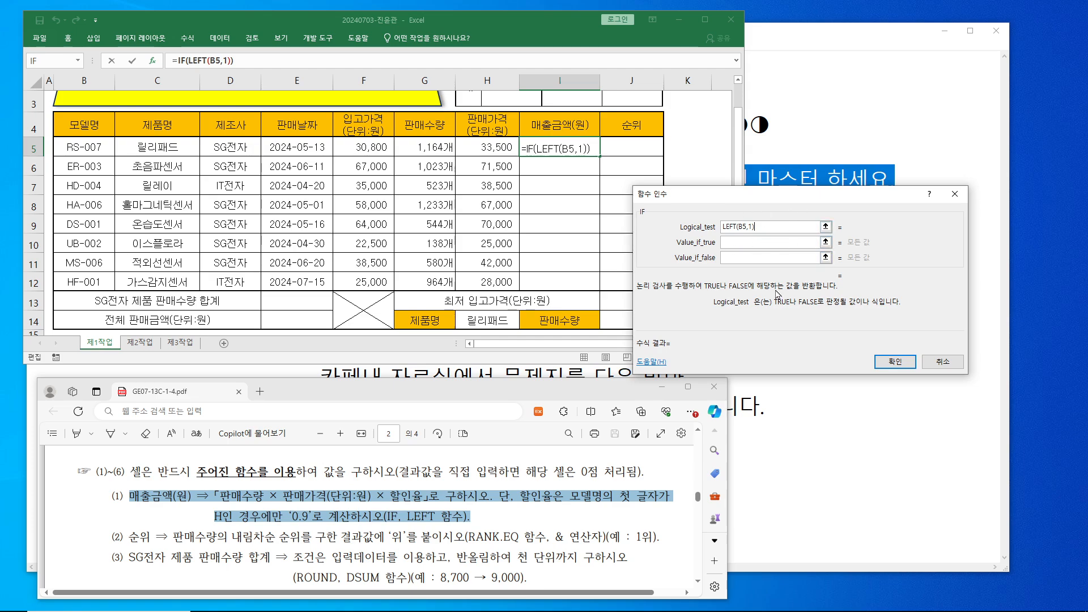
type("=")
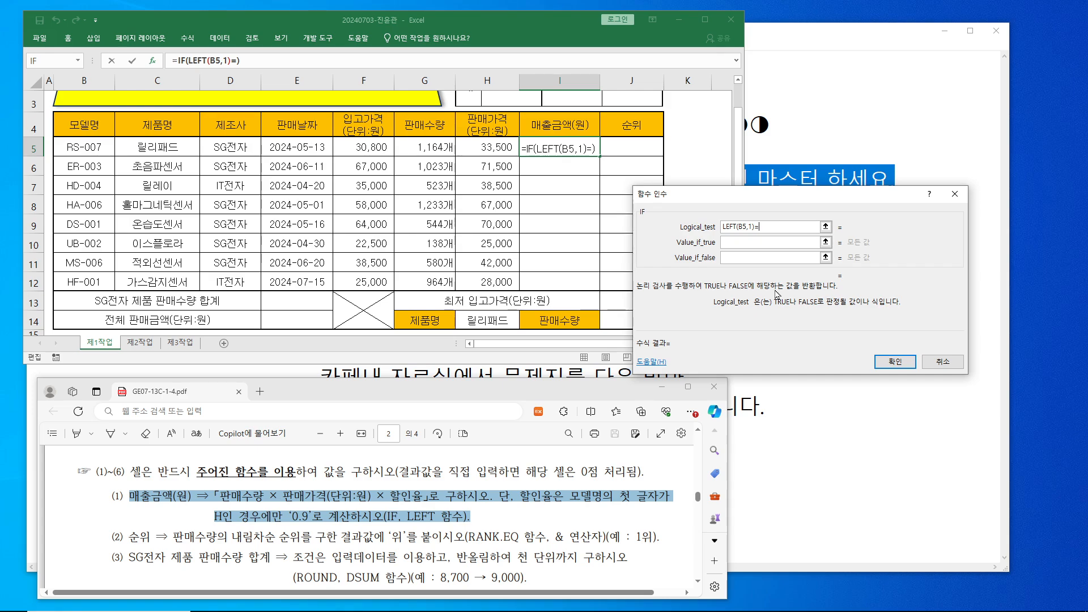
type("\"ㅗ")
key("BackSpace")
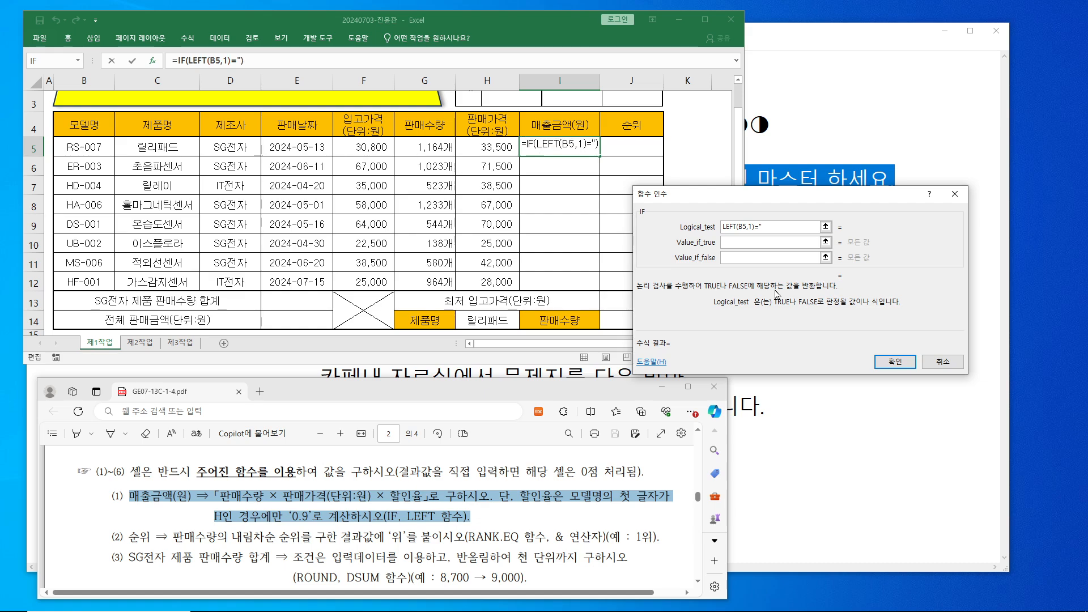
type("H\"")
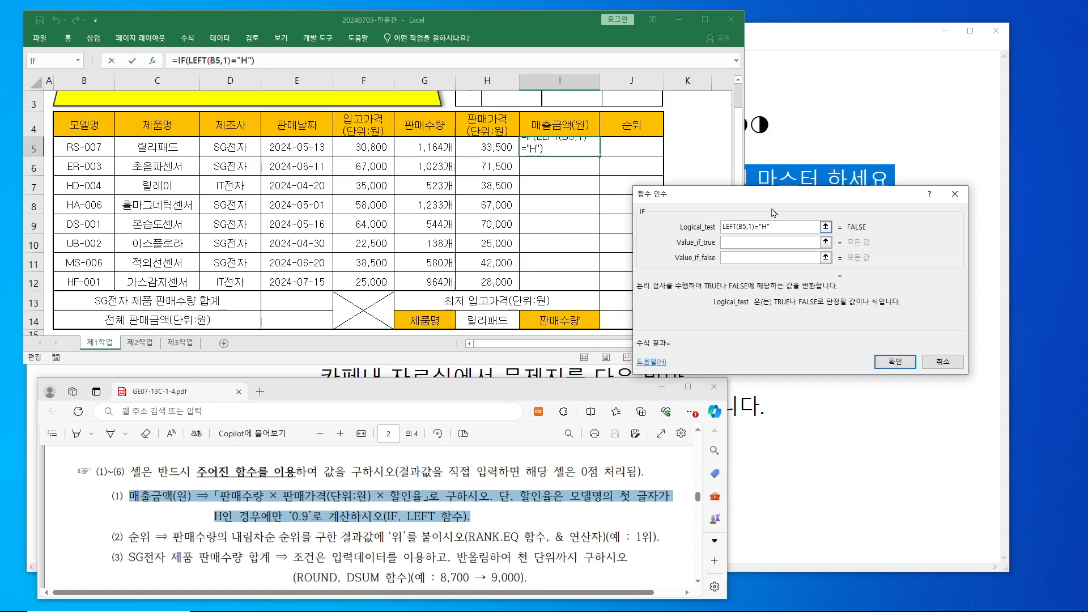
Set the IF function's true value to G5*H5*0.9, multiplying quantity, price and discount rate.
left_click_drag(784, 195, 748, 191)
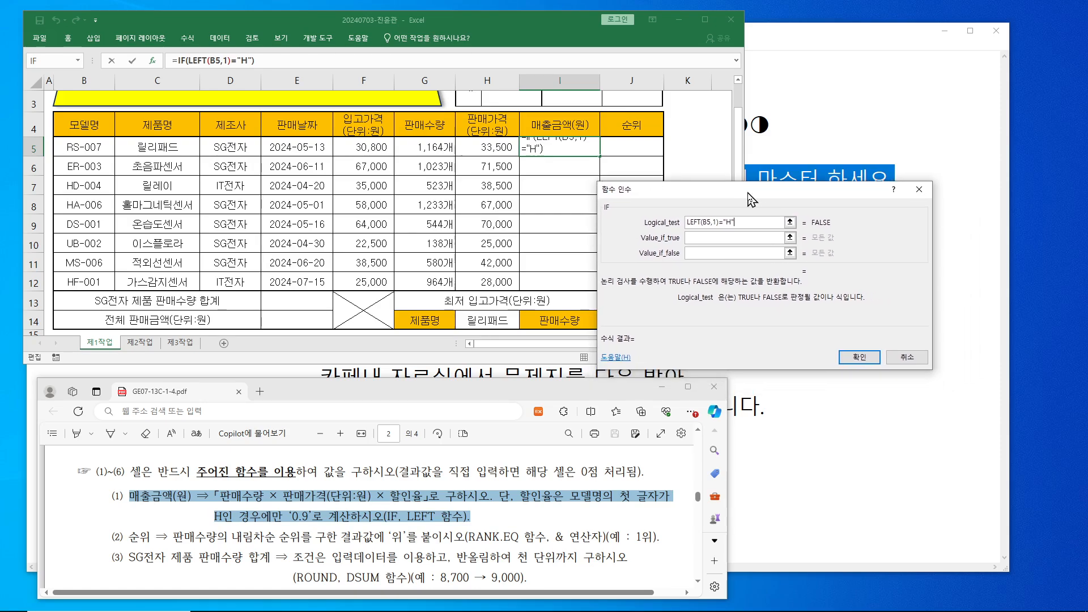
left_click(719, 236)
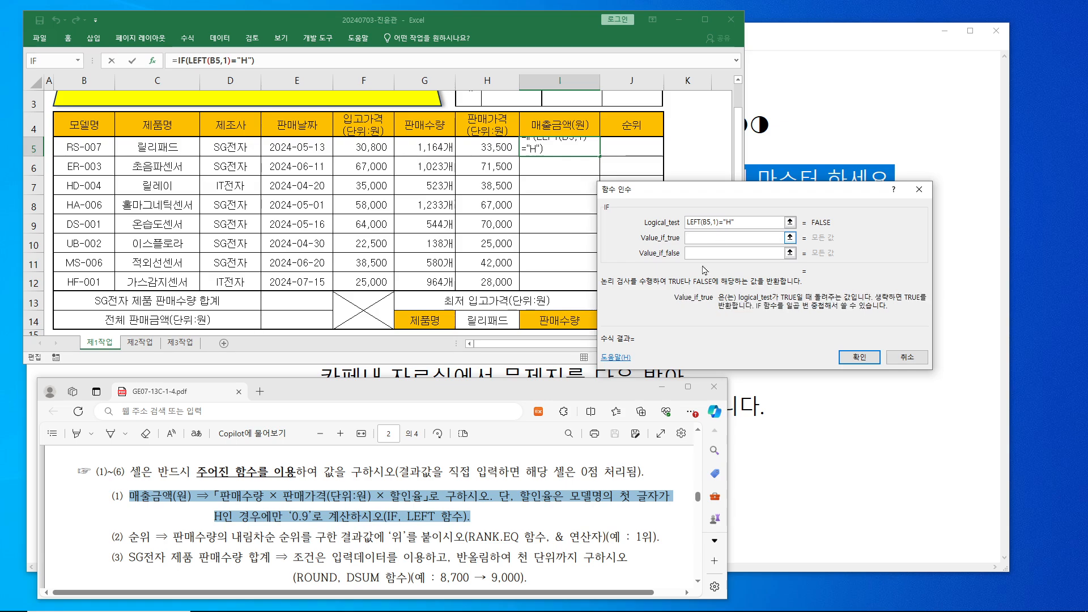
left_click(432, 148)
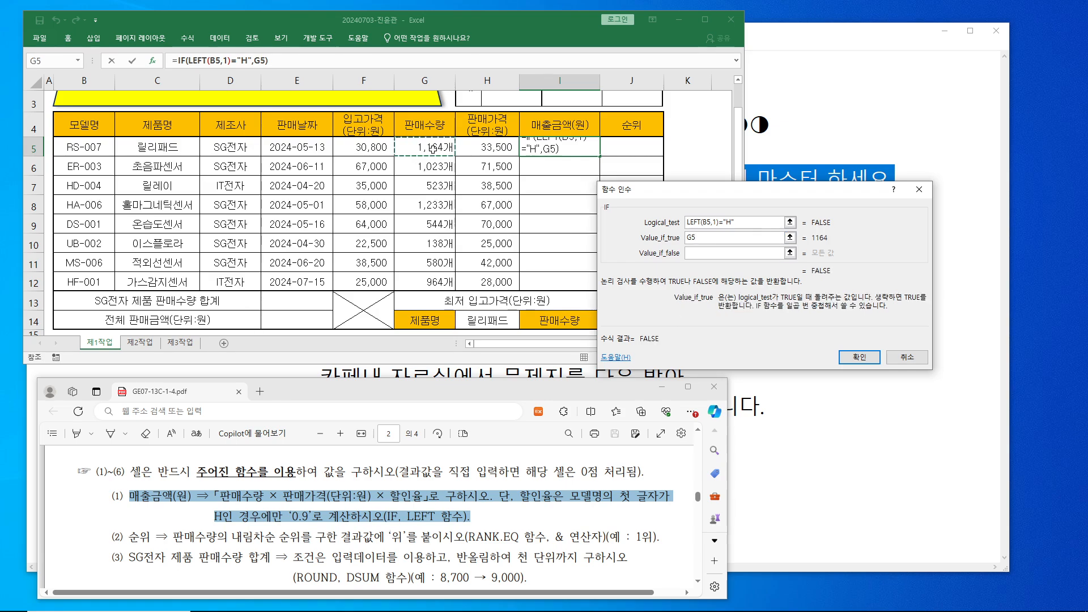
type("*")
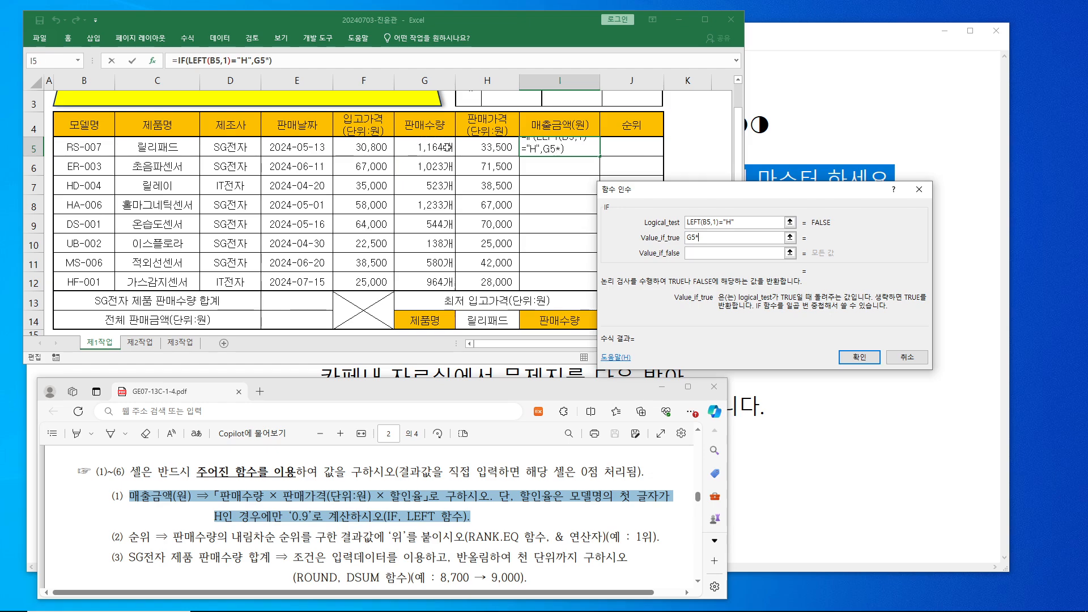
left_click(499, 148)
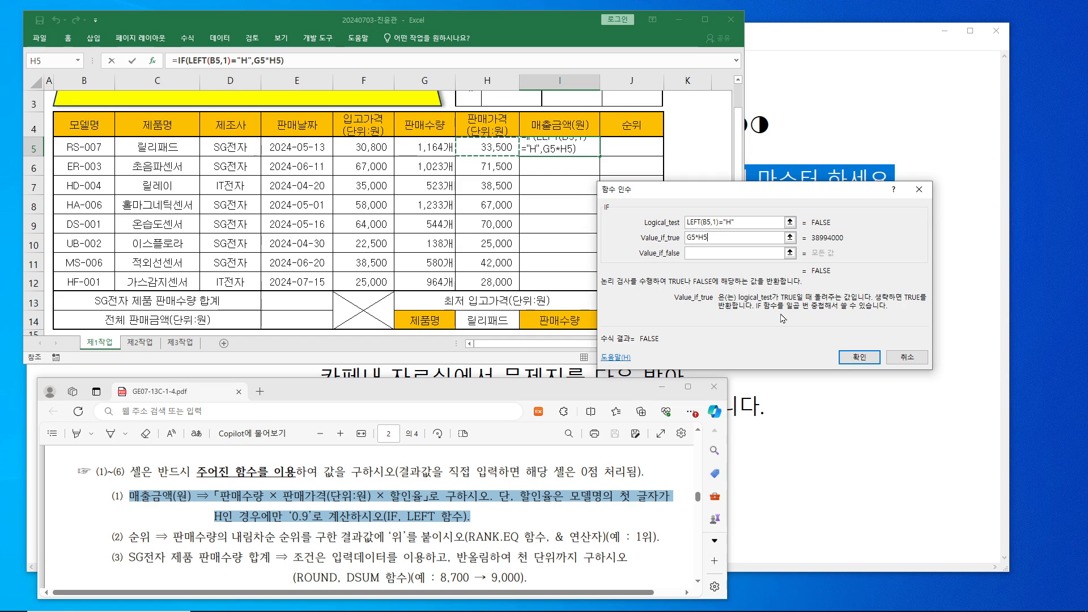
type("*")
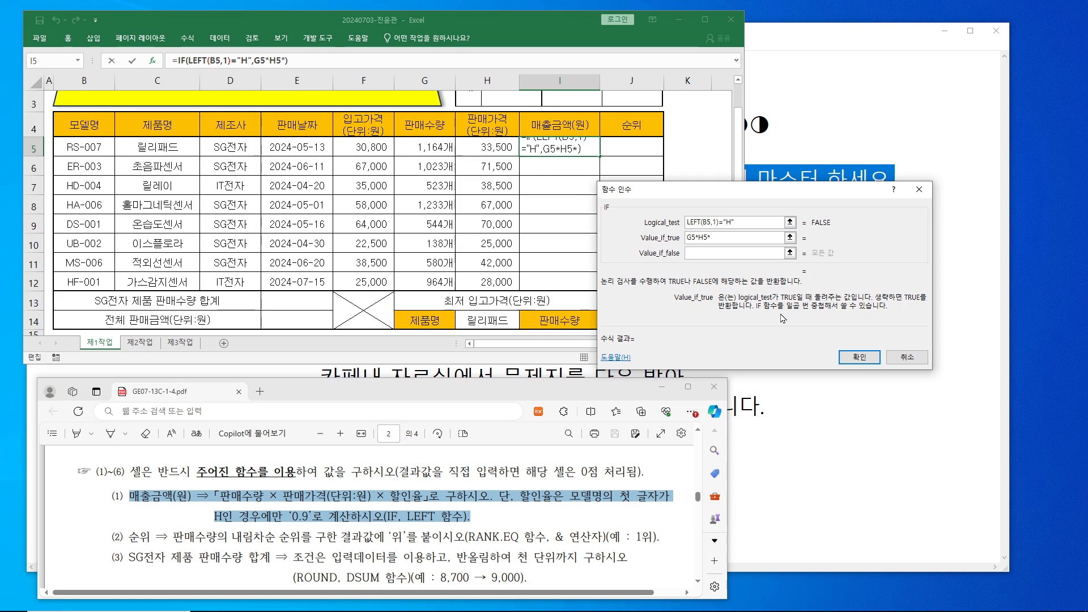
type("0.9")
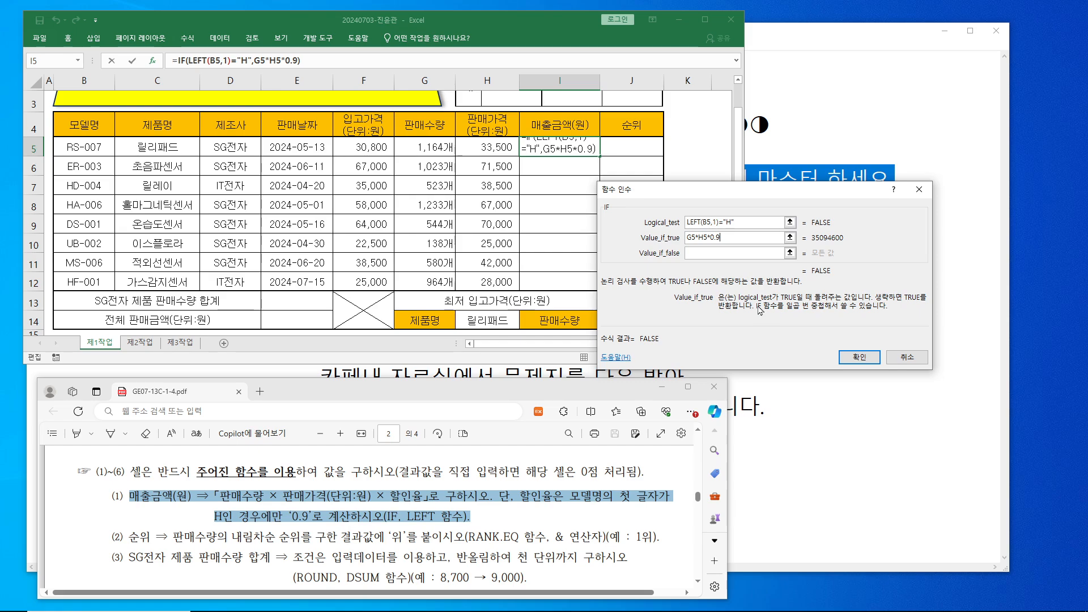
Set the IF function's false value to G5*H5, multiplying quantity by price without the discount.
left_click(720, 258)
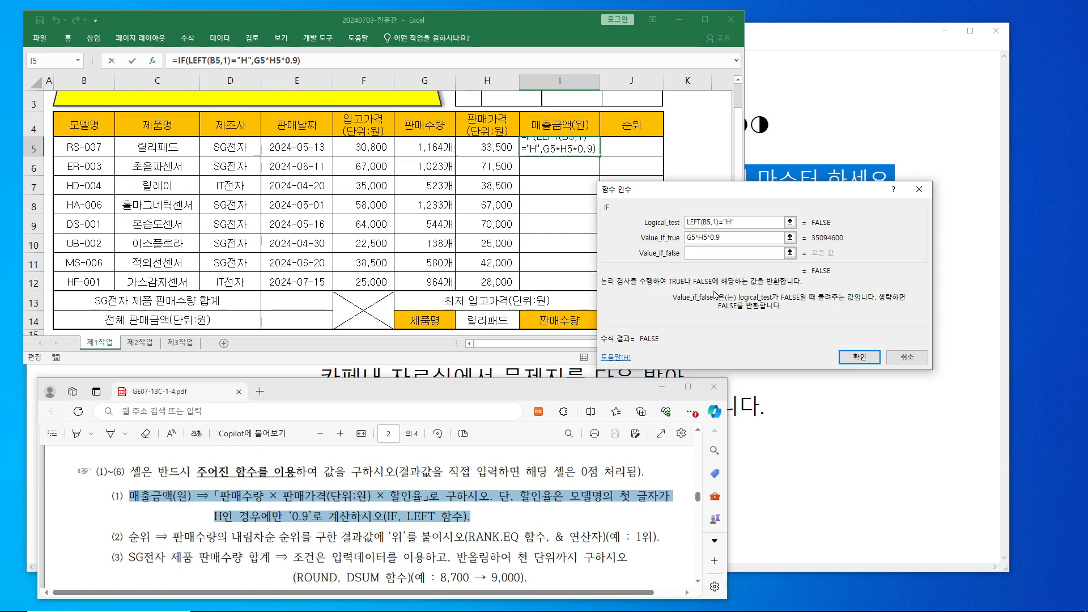
left_click(430, 148)
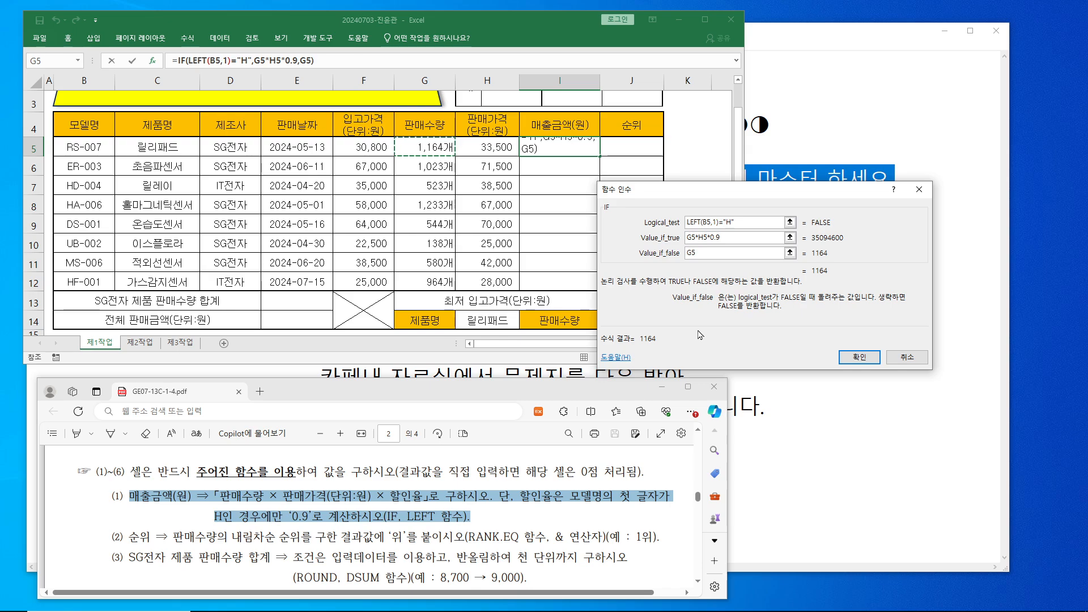
type("*")
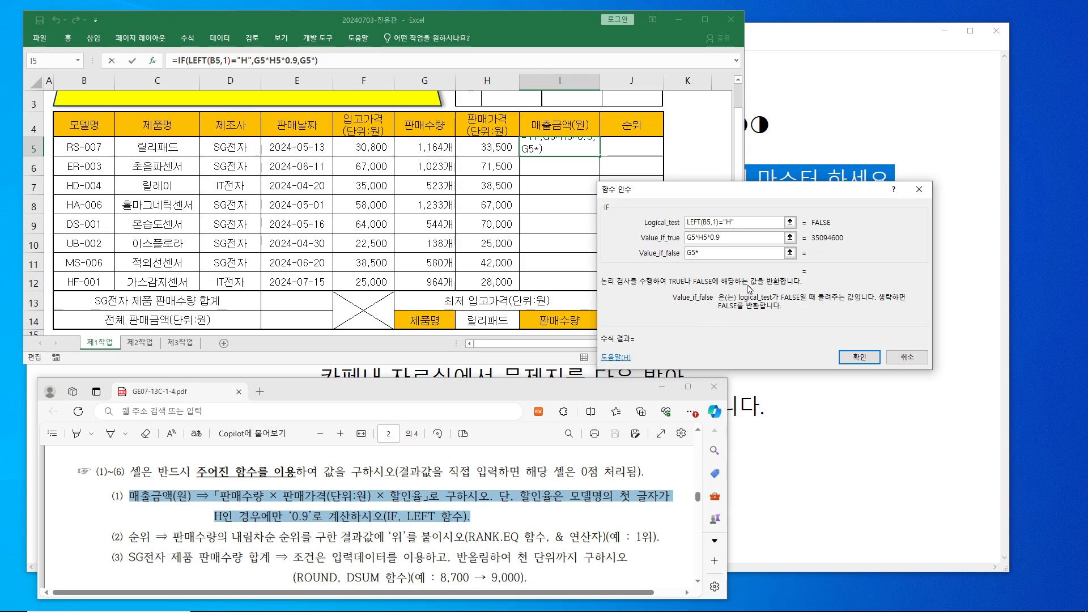
left_click(501, 145)
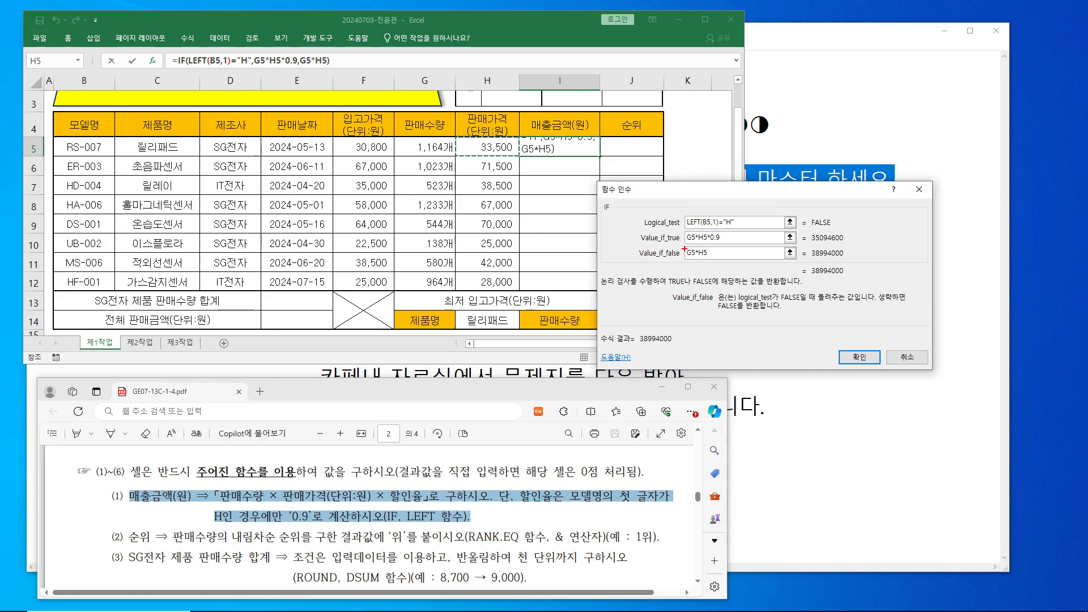
Compare the three IF arguments with question (1)'s quantity, price and discount-rate rule and its model-name condition.
left_click_drag(680, 247, 722, 259)
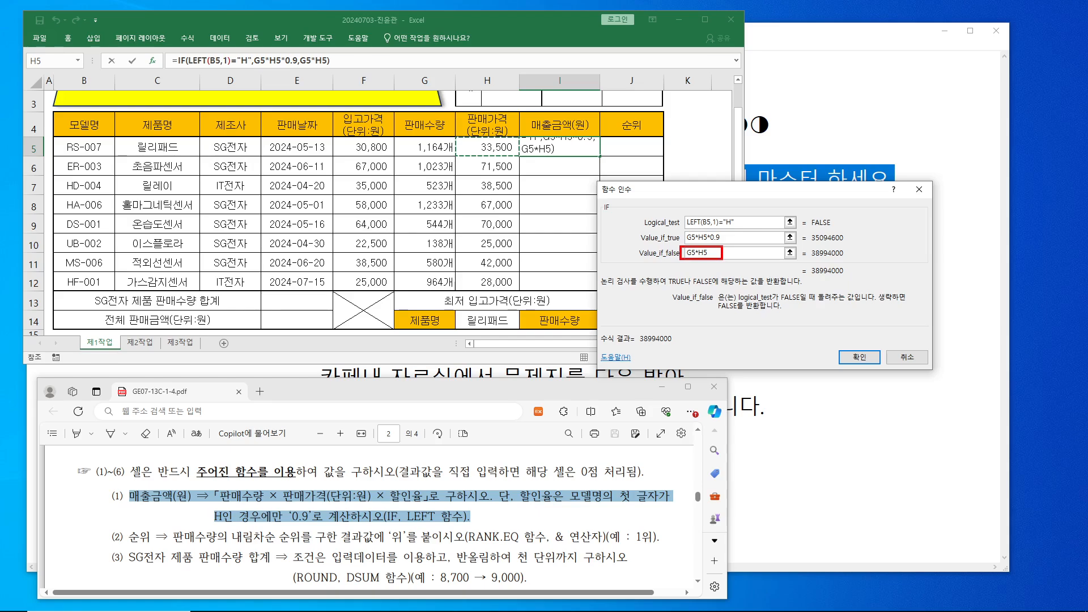
mouse_move(218, 485)
left_mouse_down()
mouse_move(253, 500)
mouse_move(373, 506)
left_mouse_up()
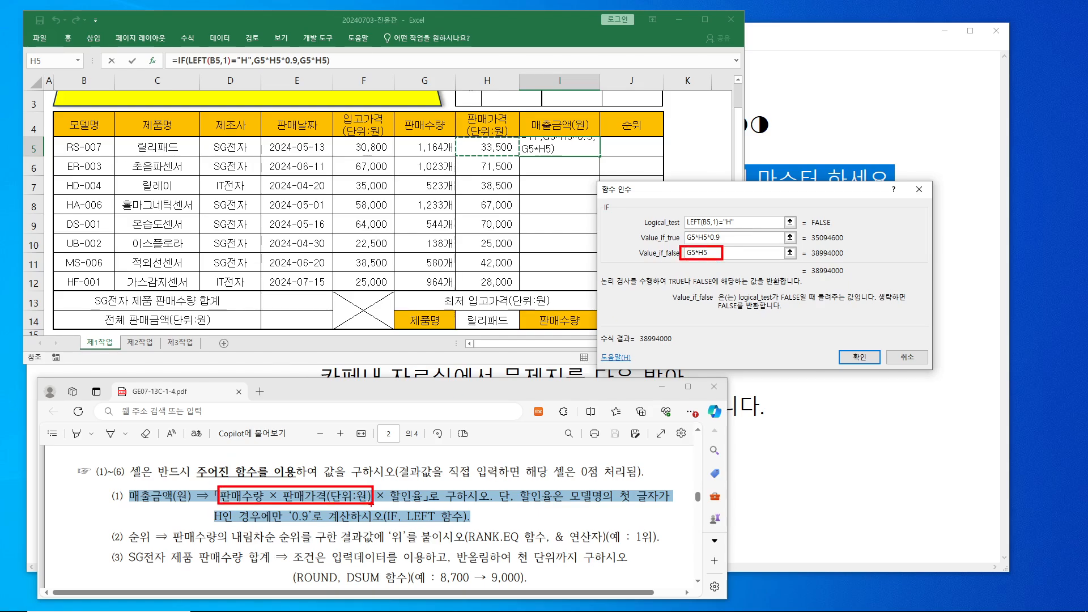
mouse_move(395, 137)
left_mouse_down()
mouse_move(527, 162)
mouse_move(518, 150)
mouse_move(449, 155)
mouse_move(463, 165)
mouse_move(524, 159)
mouse_move(591, 133)
left_mouse_up()
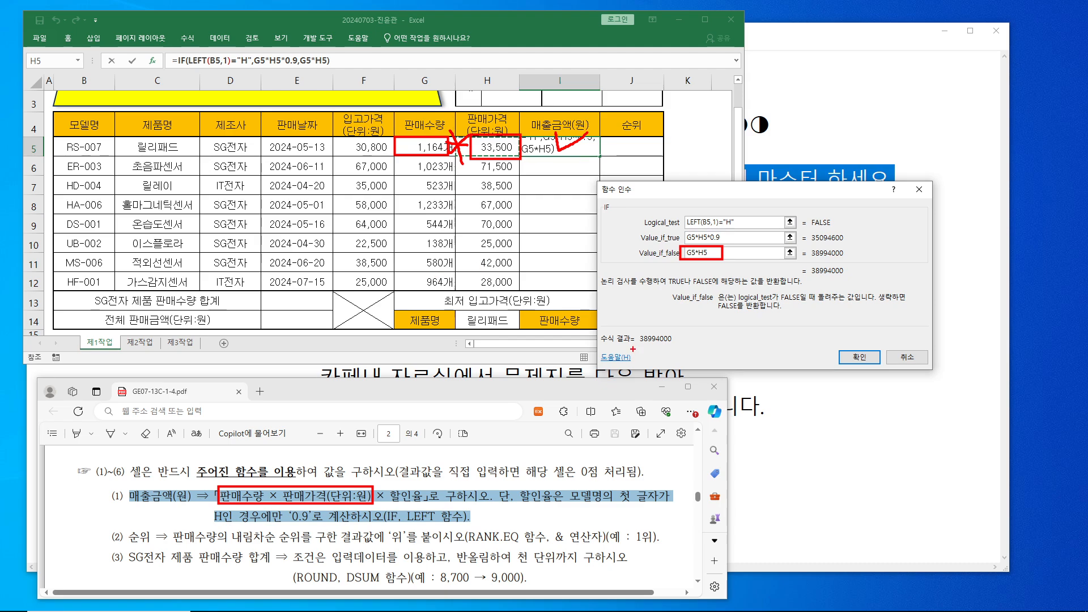
left_click_drag(570, 486, 656, 503)
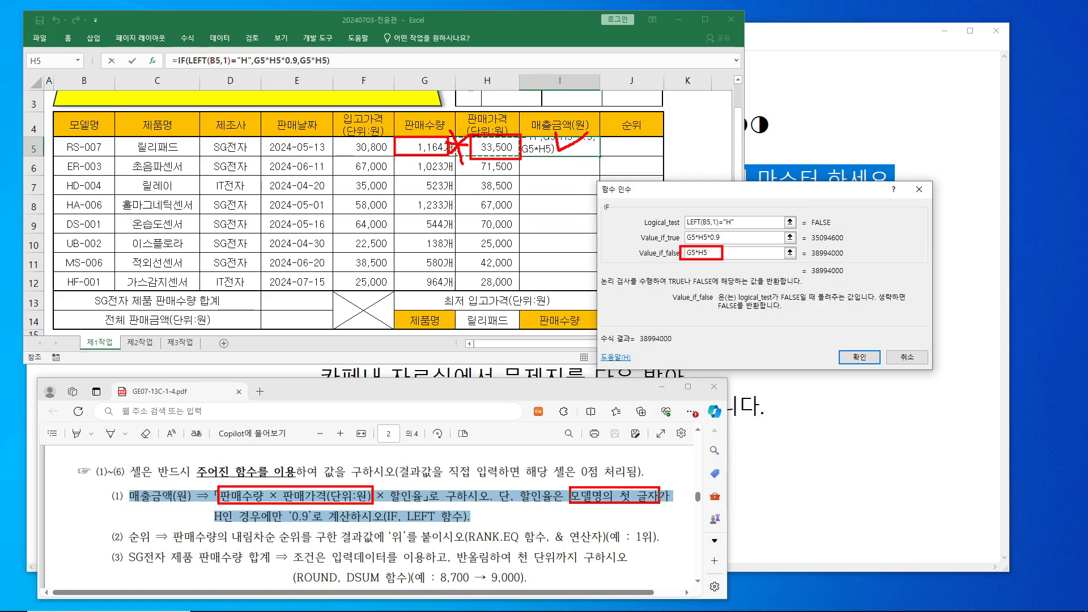
left_click_drag(214, 510, 253, 527)
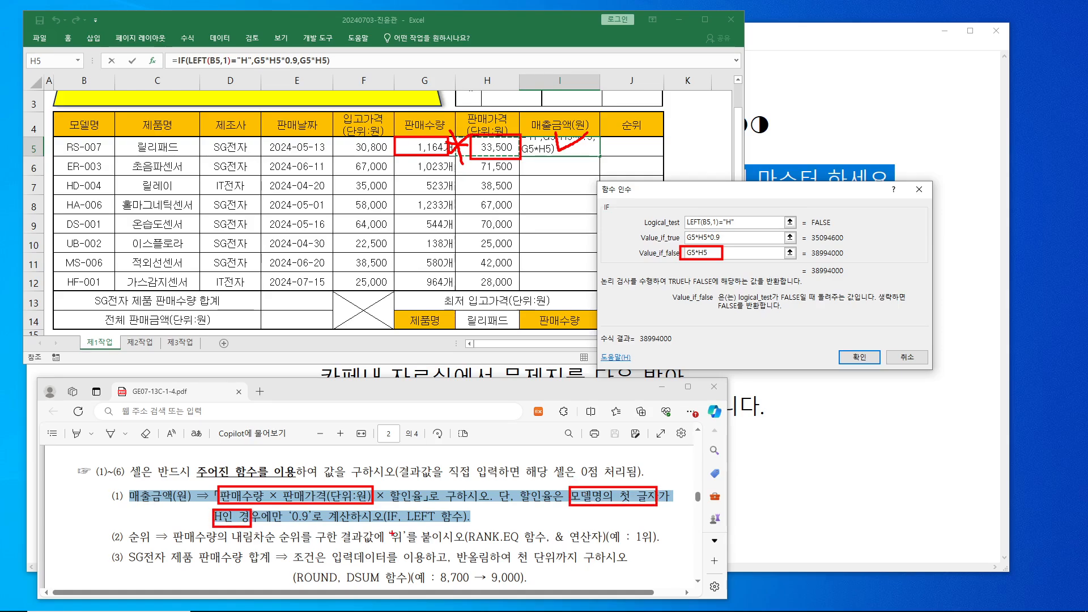
mouse_move(527, 469)
left_mouse_down()
mouse_move(534, 502)
mouse_move(555, 458)
left_mouse_up()
left_click_drag(388, 482, 430, 506)
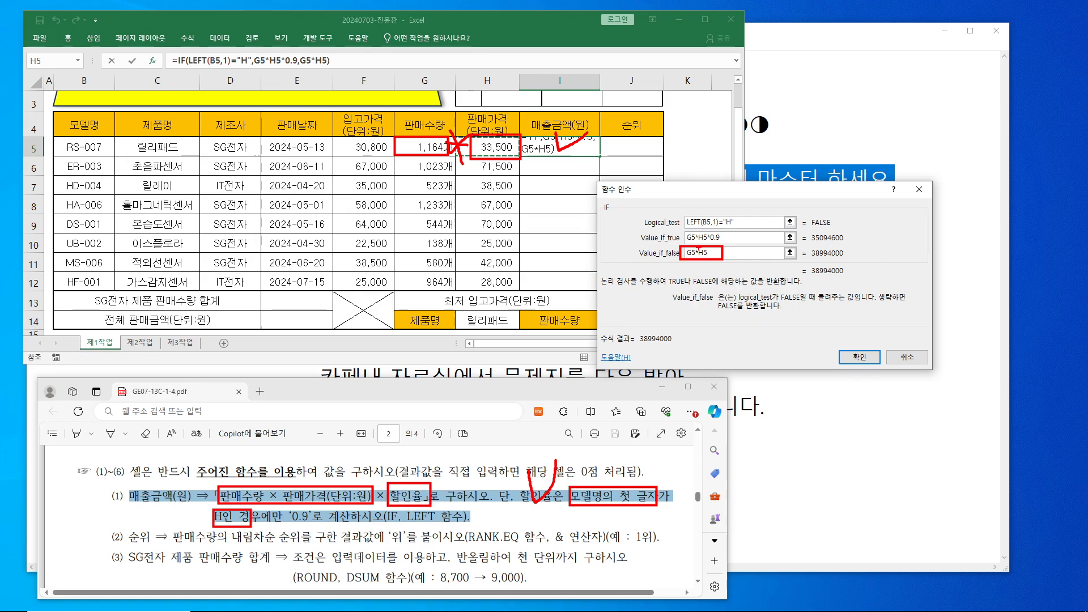
left_click_drag(705, 230, 724, 244)
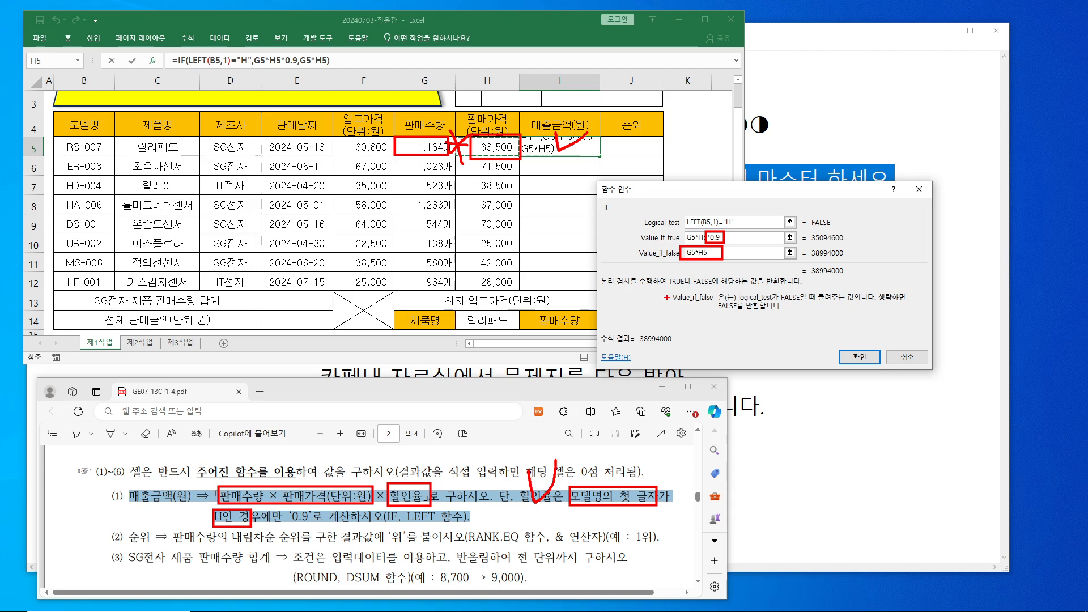
left_click_drag(121, 484, 189, 507)
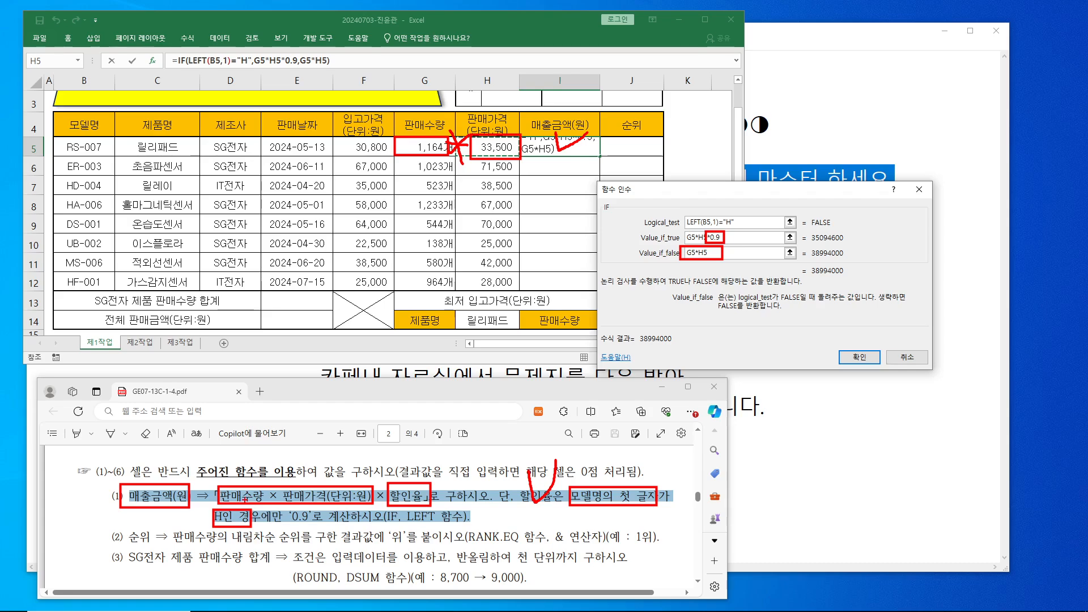
key("b")
mouse_move(233, 479)
left_mouse_down()
mouse_move(266, 469)
mouse_move(328, 492)
mouse_move(346, 468)
left_mouse_up()
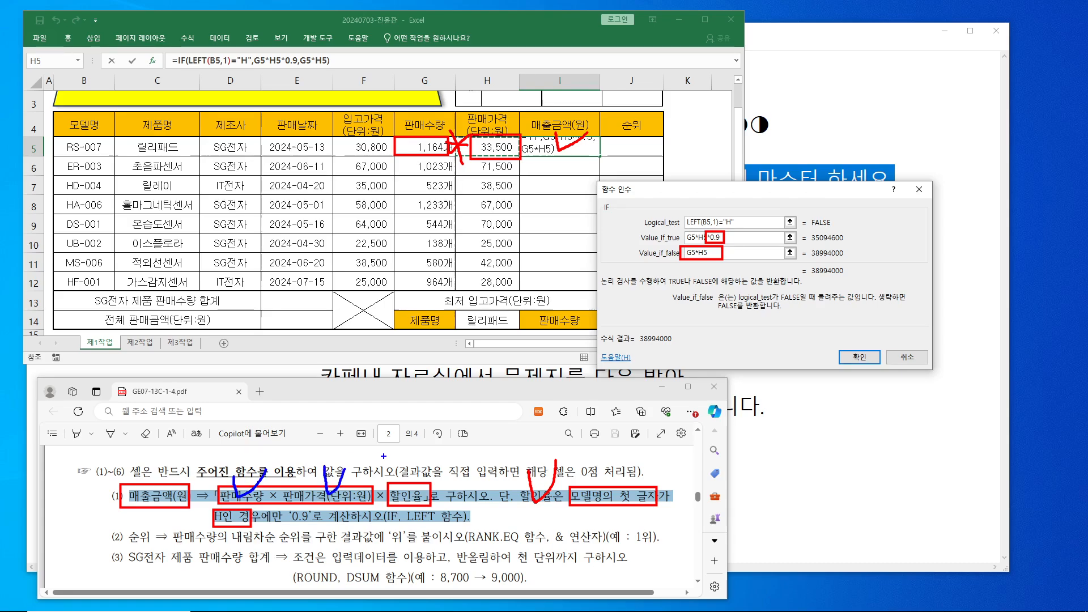
mouse_move(579, 481)
left_mouse_down()
mouse_move(590, 500)
mouse_move(596, 481)
left_mouse_up()
mouse_move(233, 528)
left_mouse_down()
mouse_move(211, 508)
mouse_move(237, 511)
left_mouse_up()
mouse_move(396, 470)
left_mouse_down()
mouse_move(438, 459)
mouse_move(429, 505)
mouse_move(426, 486)
left_mouse_up()
mouse_move(313, 527)
left_mouse_down()
mouse_move(293, 529)
mouse_move(315, 502)
mouse_move(326, 536)
left_mouse_up()
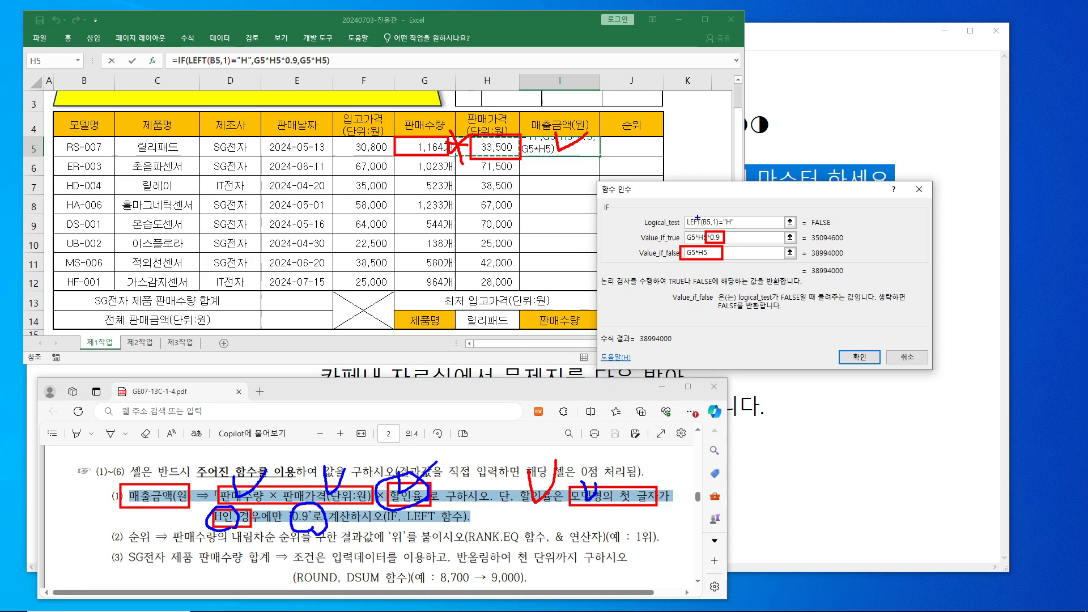
left_click_drag(680, 216, 741, 230)
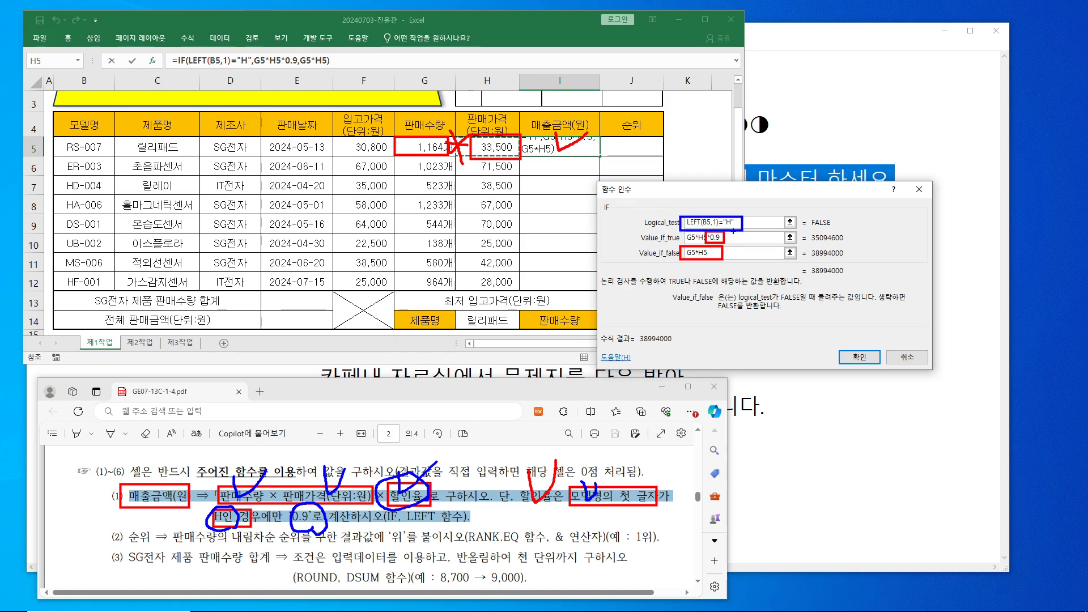
left_click_drag(712, 229, 734, 227)
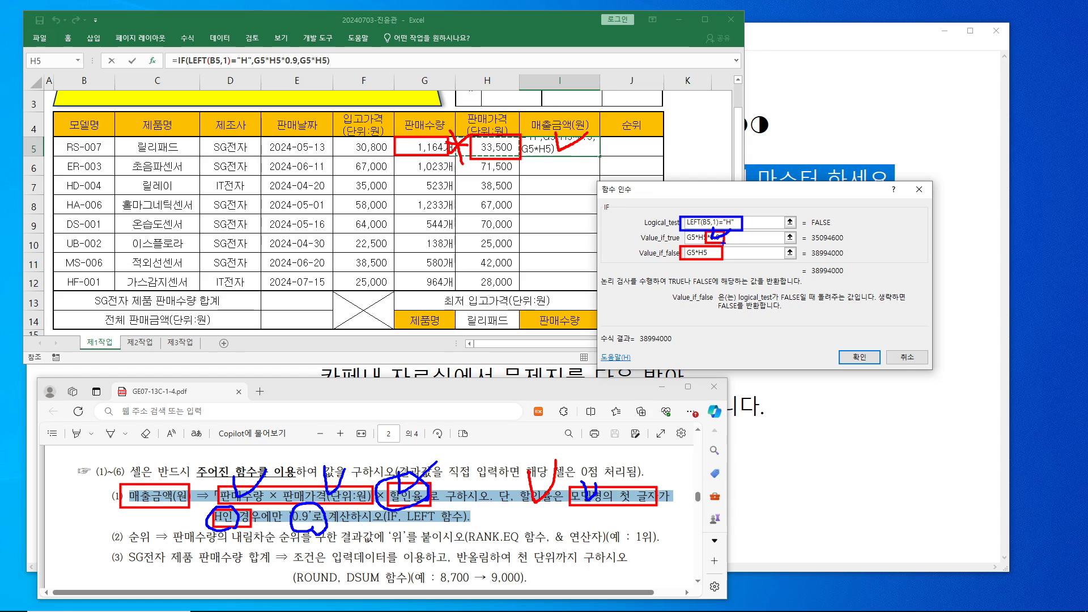
key("Escape")
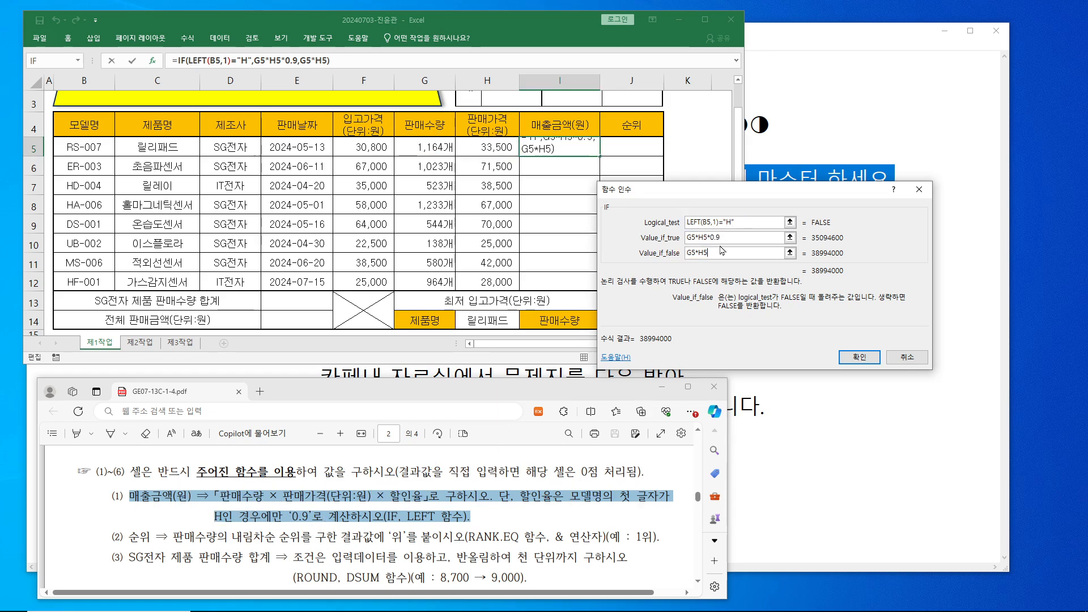
Confirm the completed IF formula for 매출금액 in I5.
left_click(859, 359)
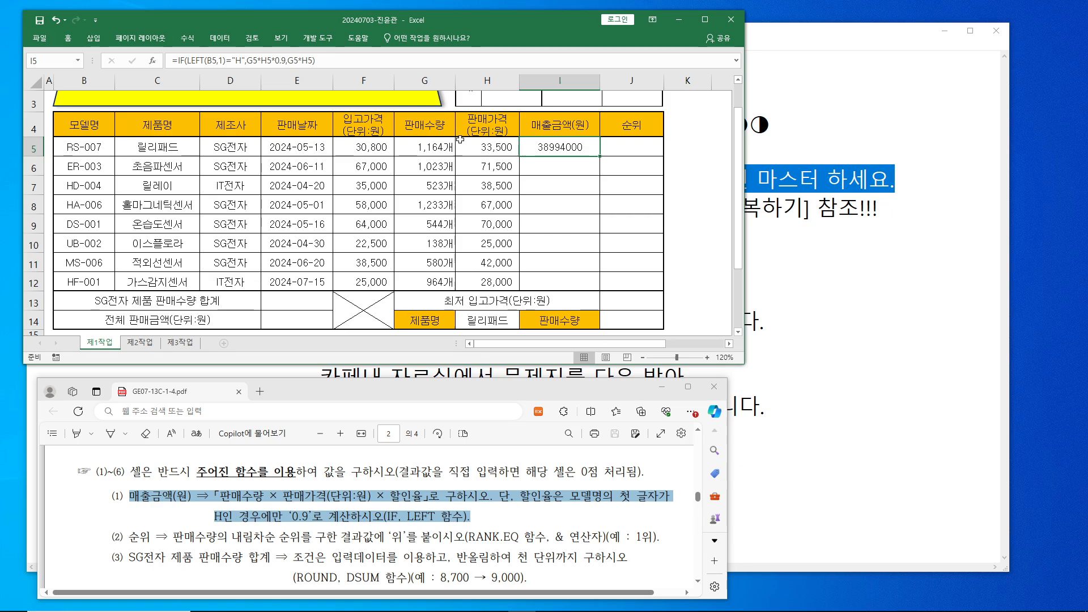
Fill the 매출금액 formula from I5 down to I12 without copying the cell formatting.
left_click_drag(601, 157, 594, 284)
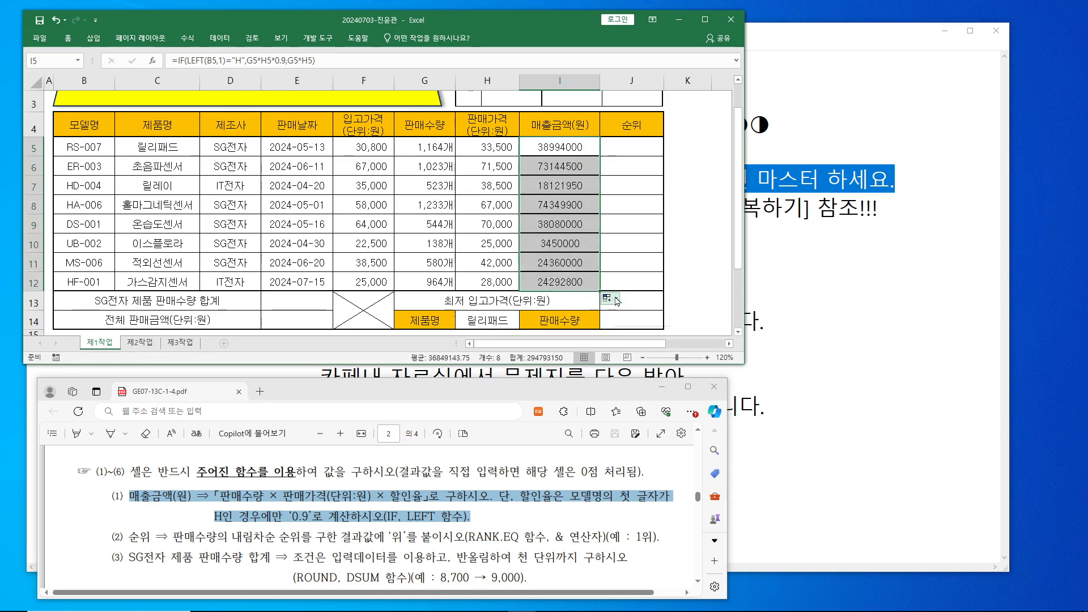
left_click(610, 298)
left_click(643, 338)
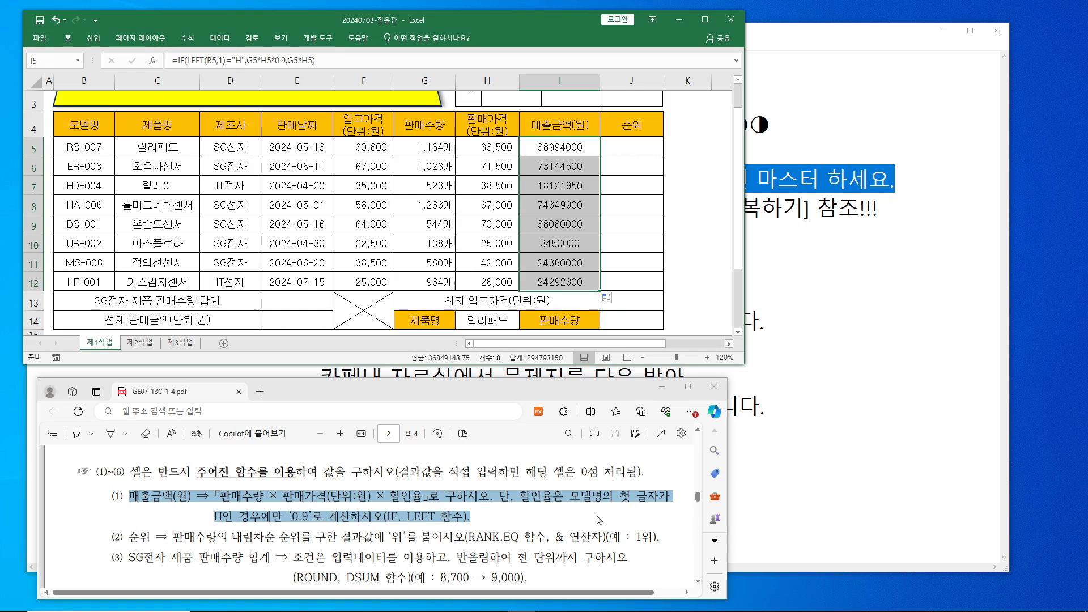
Switch to the [IF LEFT] PowerPoint slide show and review its quiz on the correct IF and LEFT syntax, including the answer and explanation.
mouse_move(438, 601)
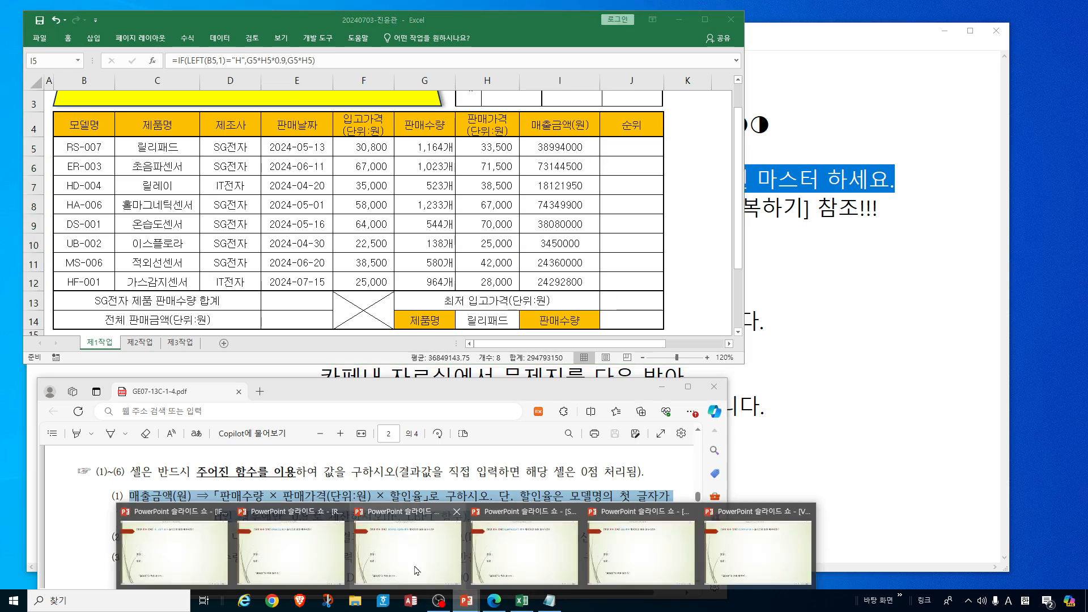
left_click(199, 552)
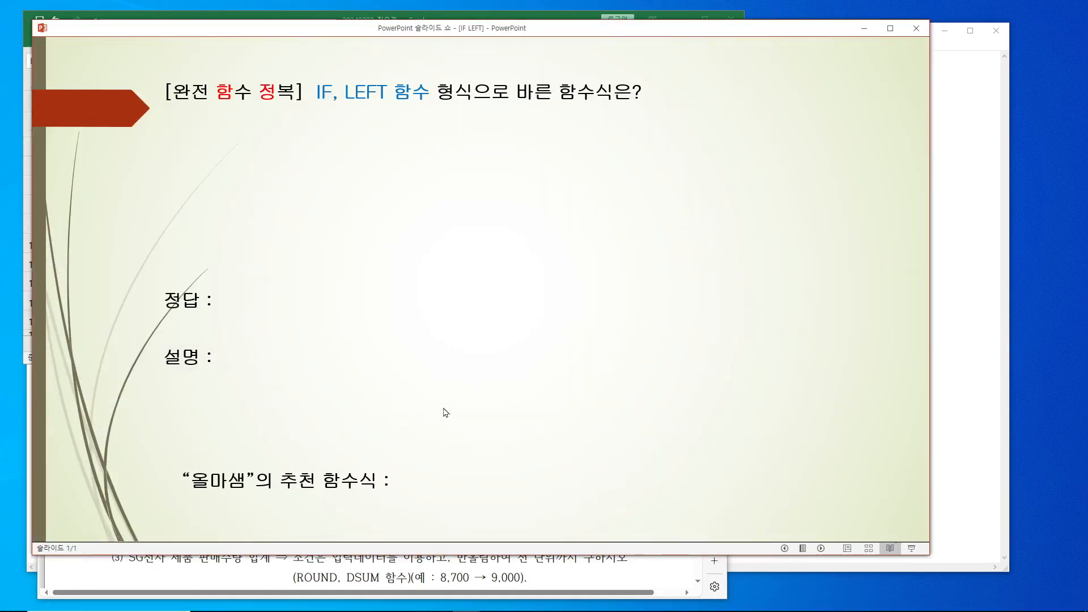
left_click(444, 408)
left_click(443, 409)
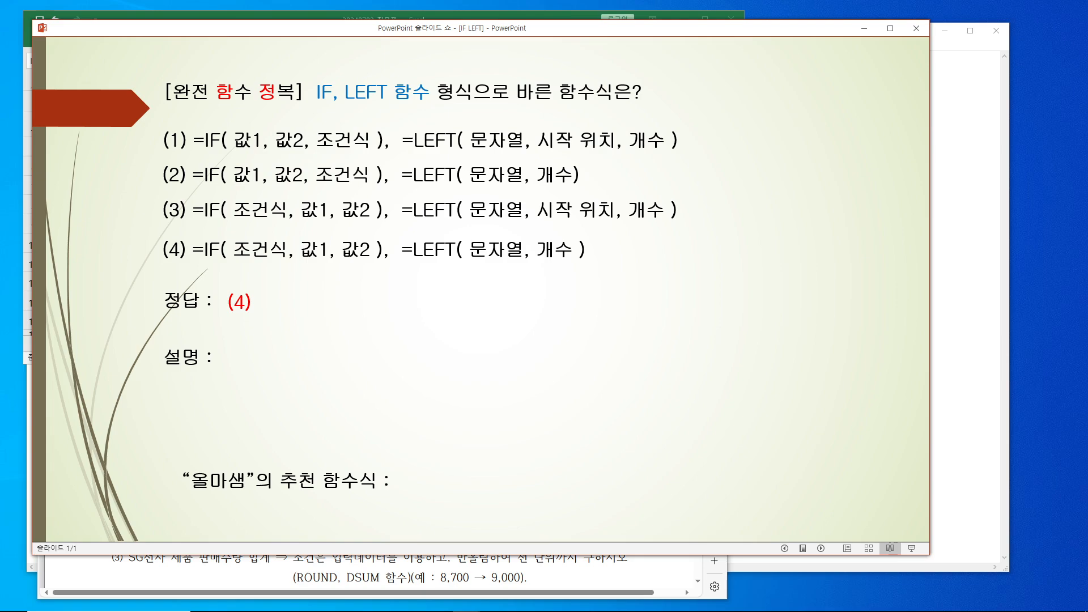
key("Return")
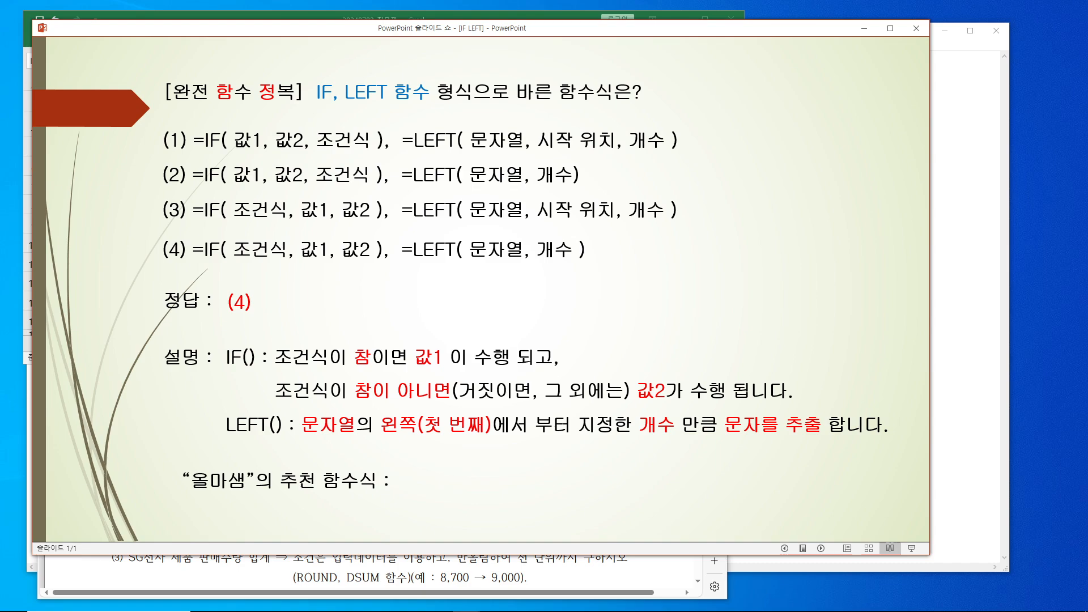
key("Return")
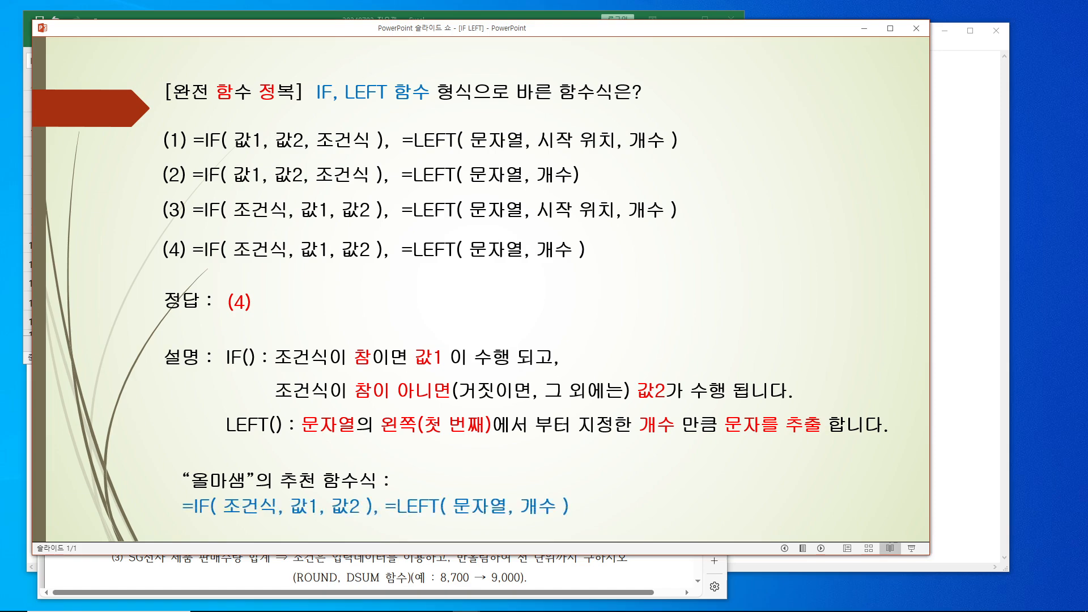
left_click(864, 32)
Start a RANK.EQ formula in J5 for question (2)'s 순위 and open its function arguments.
left_click(642, 150)
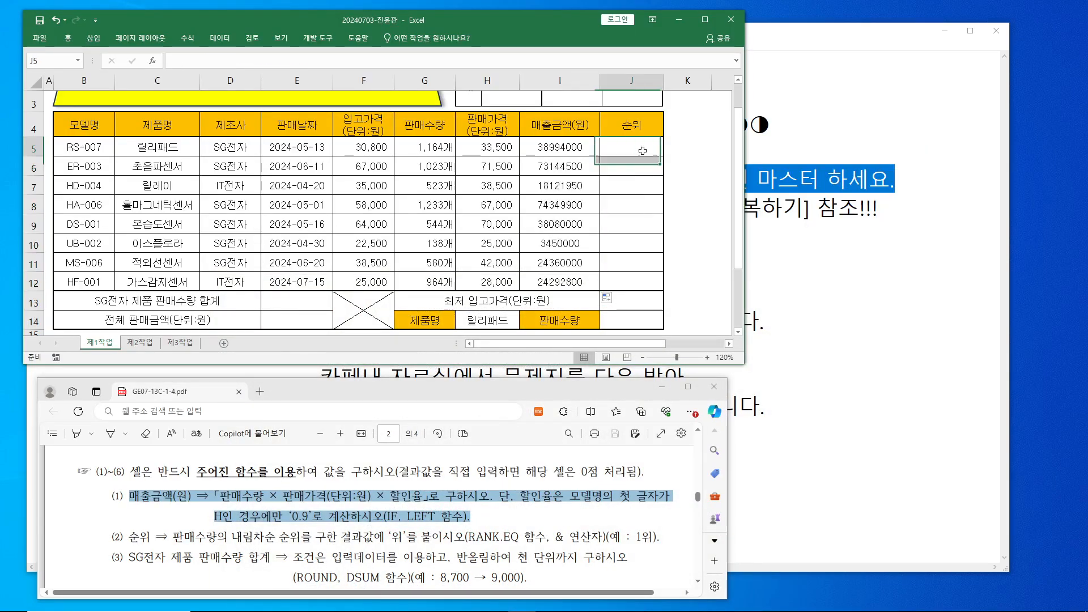
left_click_drag(132, 539, 663, 538)
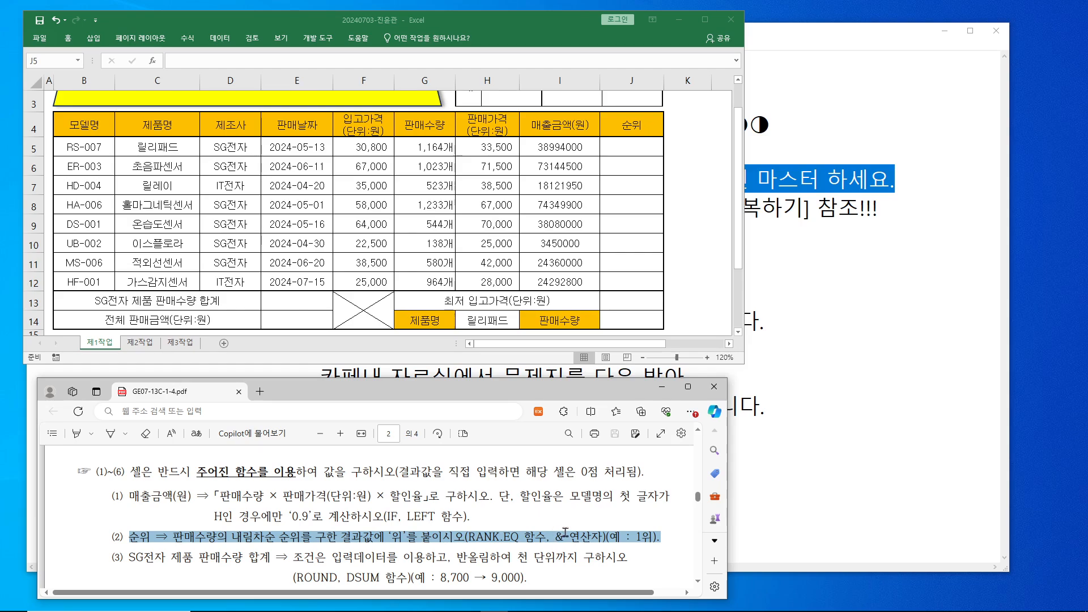
scroll(456, 534, "down", 1)
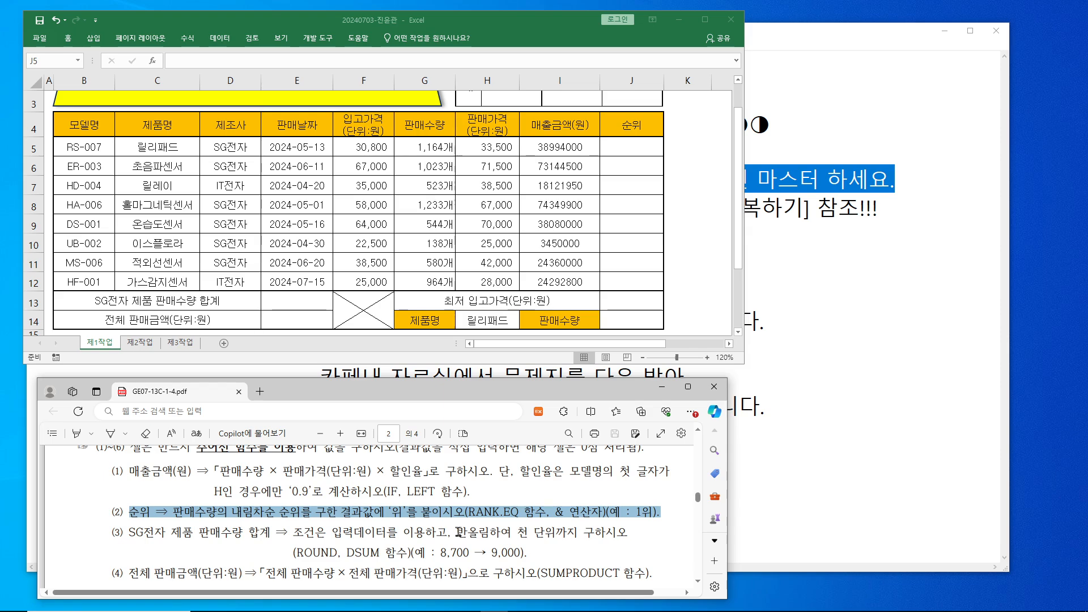
left_click(633, 146)
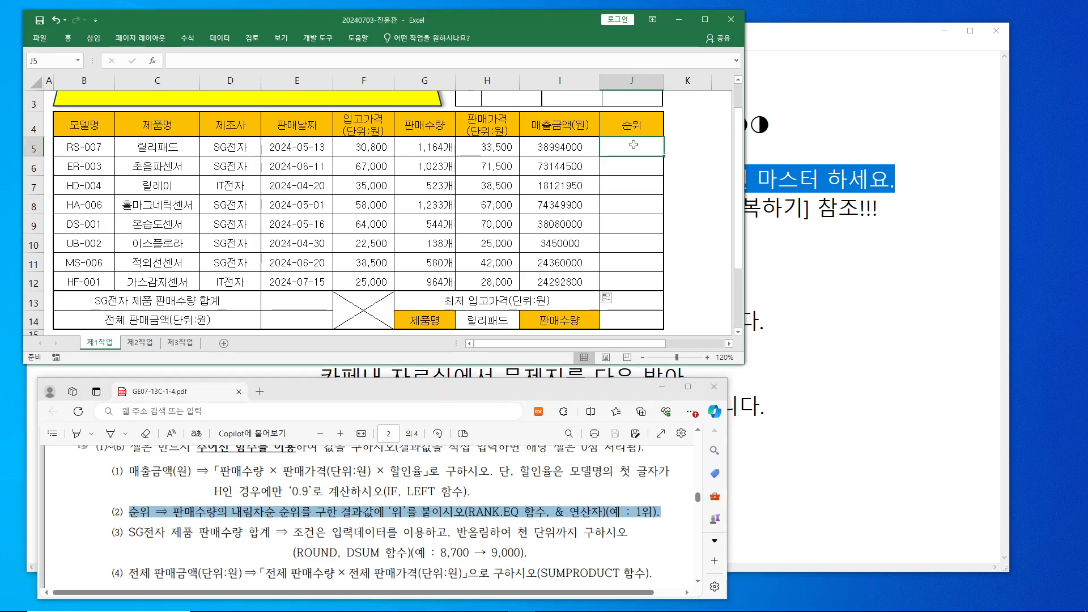
left_click(204, 63)
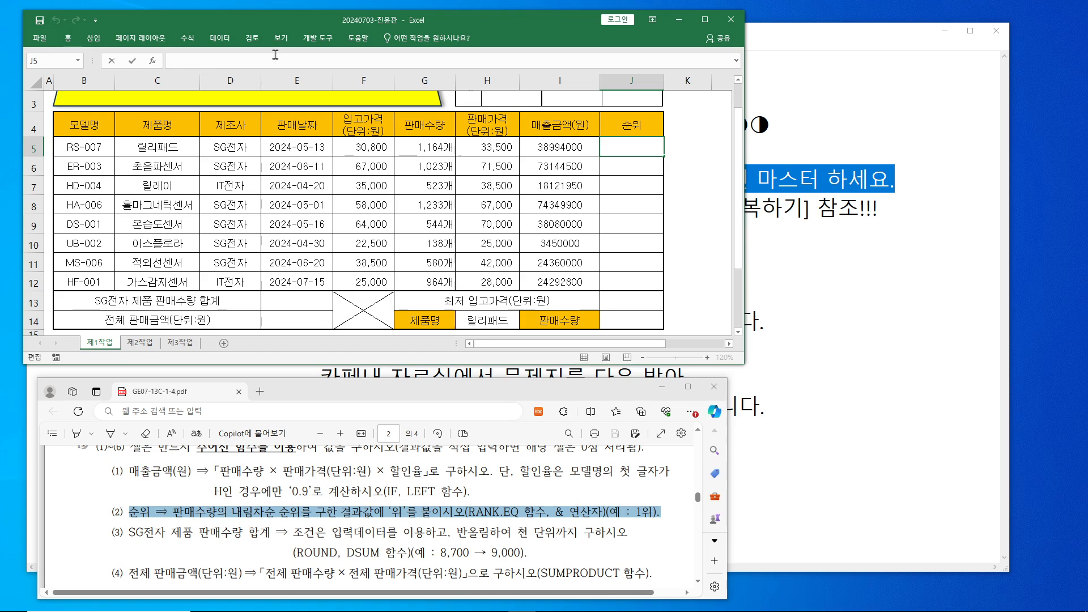
type("=r")
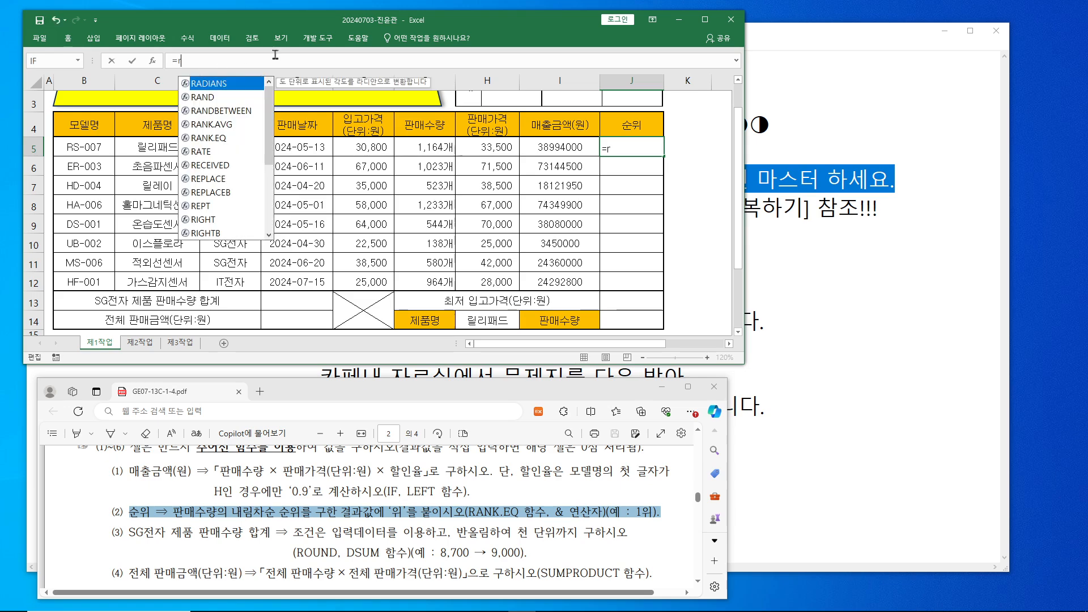
type("ank.")
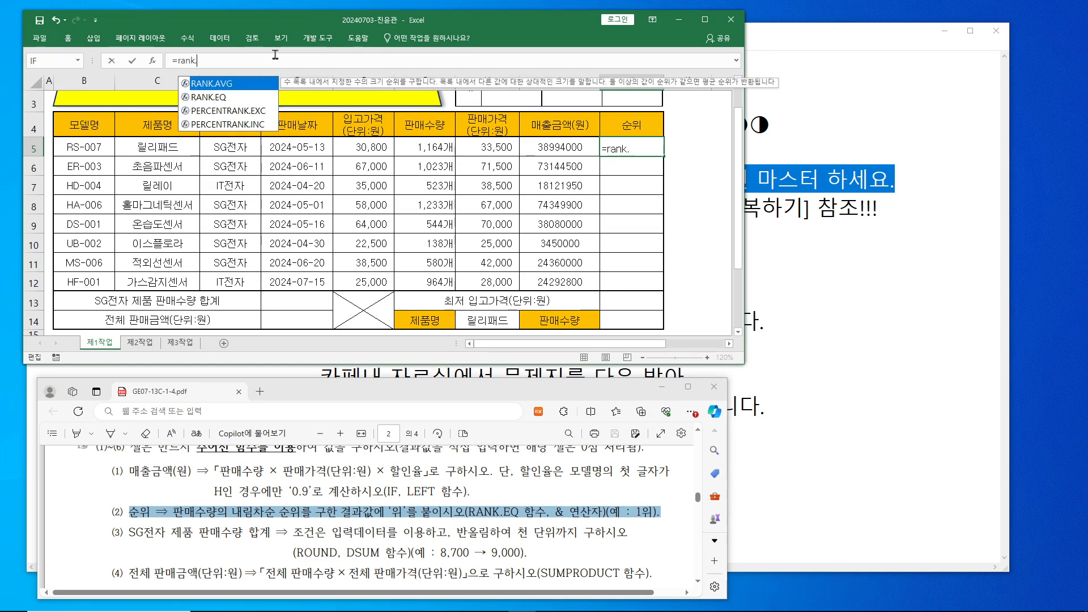
type("eq(")
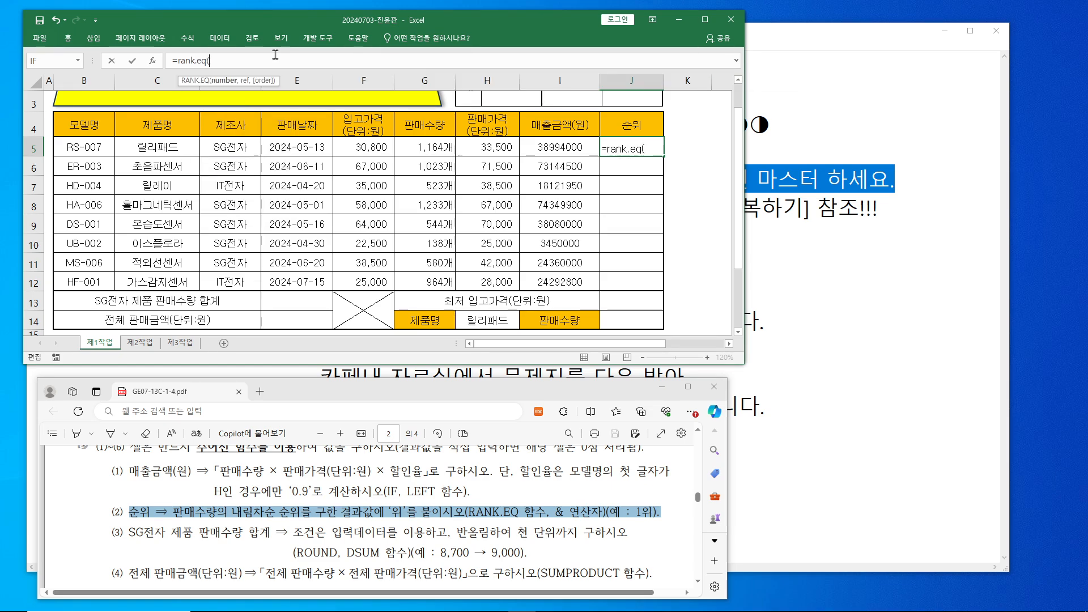
left_click(152, 60)
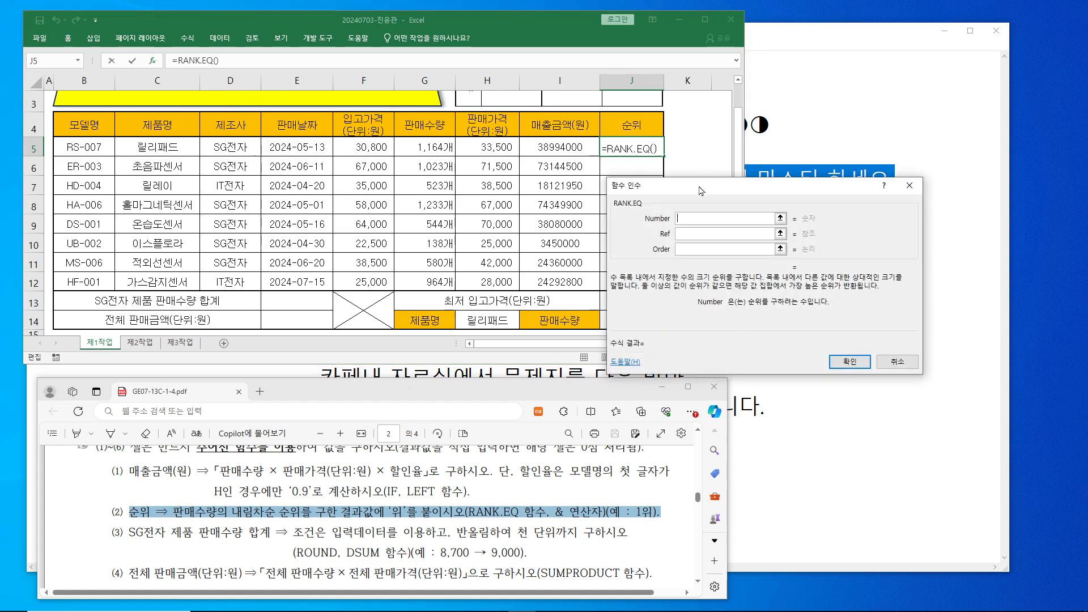
left_click_drag(704, 189, 630, 242)
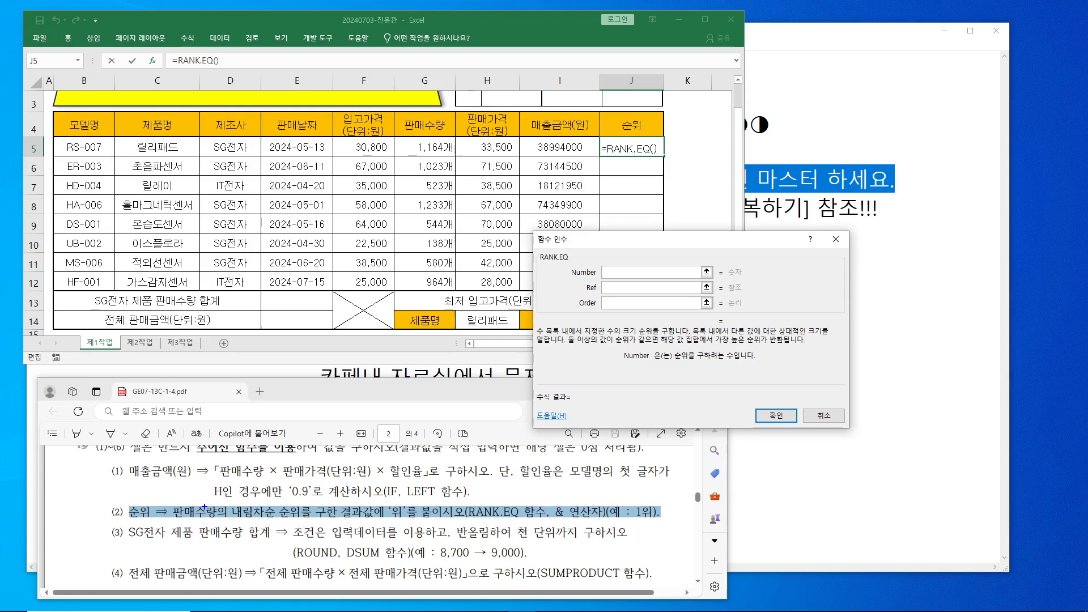
Set RANK.EQ's Number argument to G5, the first product's 판매수량.
left_click_drag(173, 496, 279, 523)
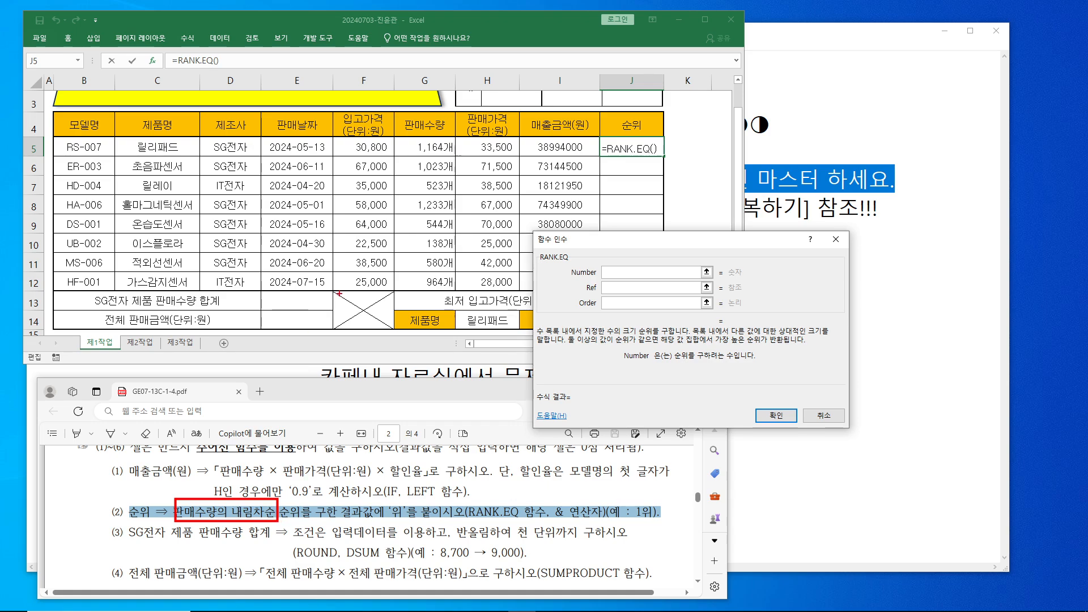
mouse_move(405, 137)
left_mouse_down()
mouse_move(462, 161)
mouse_move(451, 158)
left_mouse_up()
left_click_drag(602, 266, 604, 270)
left_click_drag(422, 120, 453, 135)
key("Escape")
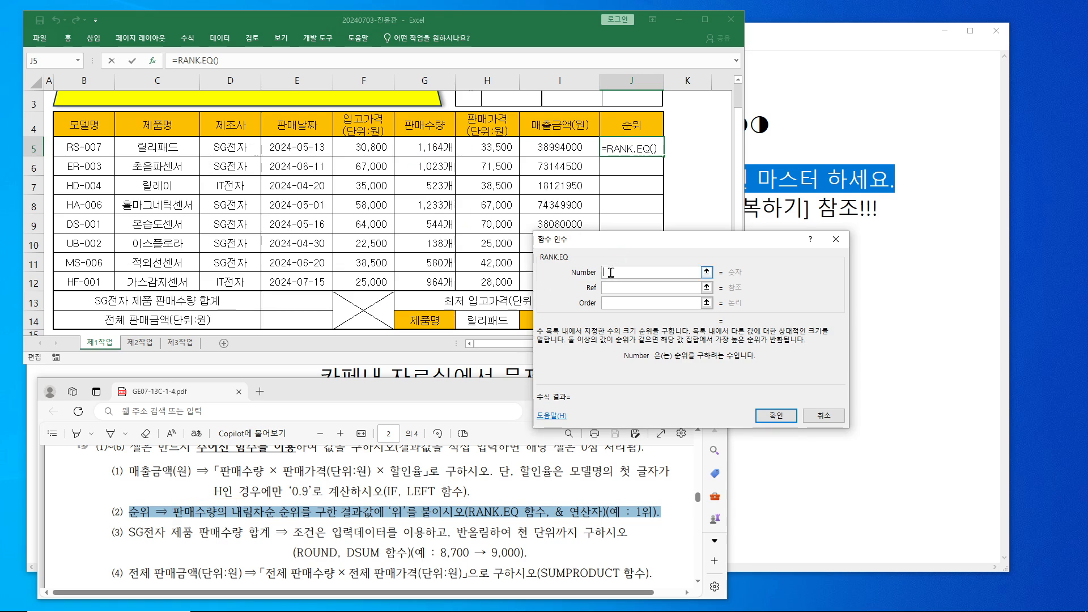
left_click(437, 146)
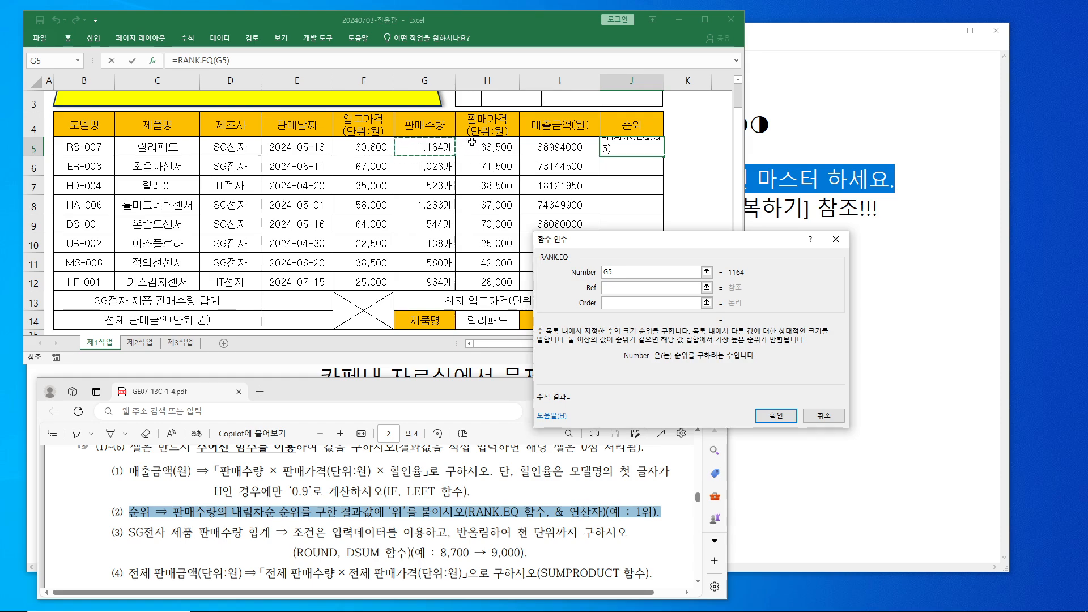
mouse_move(388, 135)
left_mouse_down()
mouse_move(445, 177)
mouse_move(461, 289)
left_mouse_up()
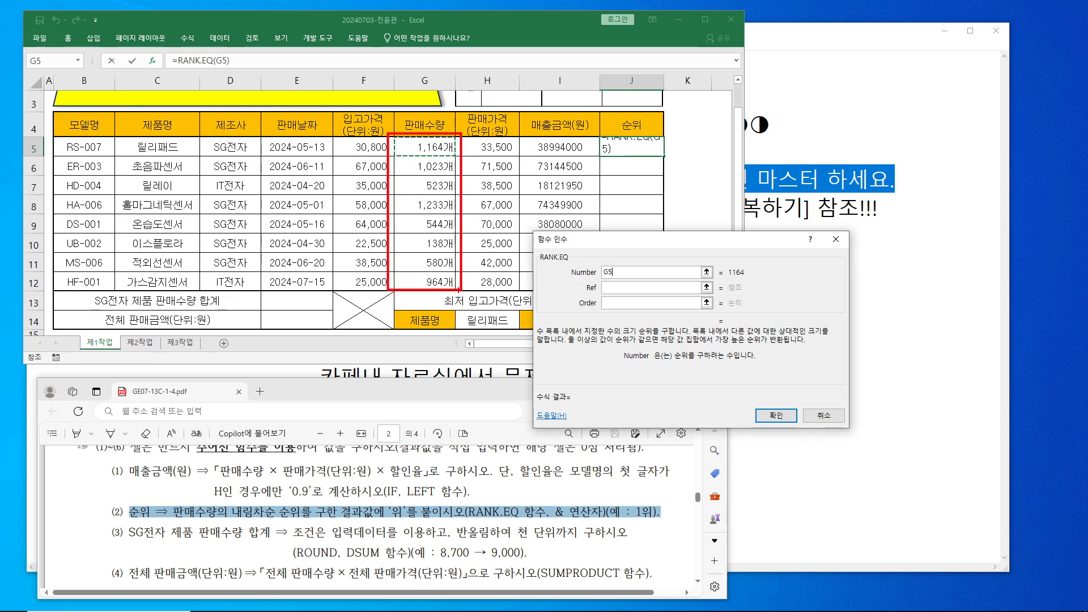
mouse_move(402, 198)
left_mouse_down()
mouse_move(407, 213)
mouse_move(423, 189)
left_mouse_up()
left_click_drag(413, 151, 423, 130)
mouse_move(612, 139)
left_mouse_down()
mouse_move(614, 154)
mouse_move(672, 150)
mouse_move(646, 168)
left_mouse_up()
left_click_drag(667, 132, 665, 178)
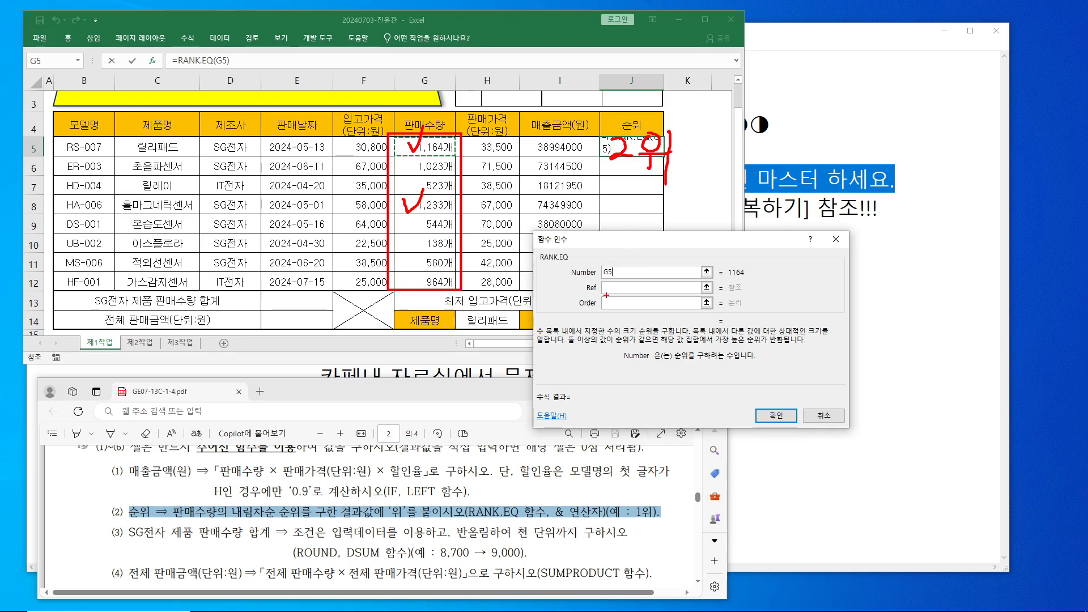
left_click_drag(607, 284, 626, 276)
key("Escape")
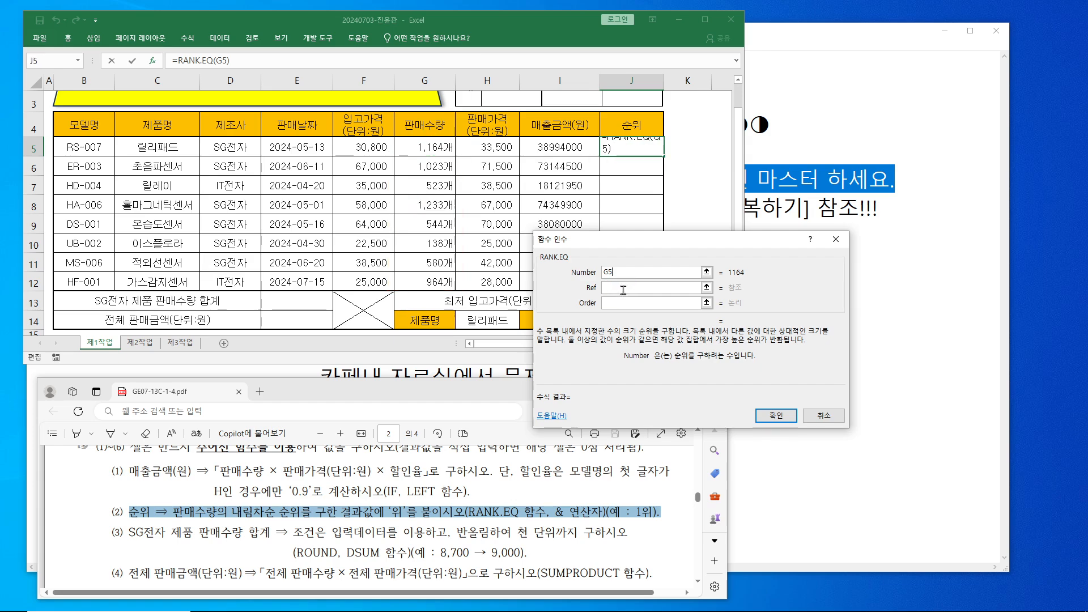
Set RANK.EQ's Ref argument to the 판매수량 range G5:G12 and move the dialog clear of the table.
left_click(623, 289)
left_click_drag(439, 147, 439, 283)
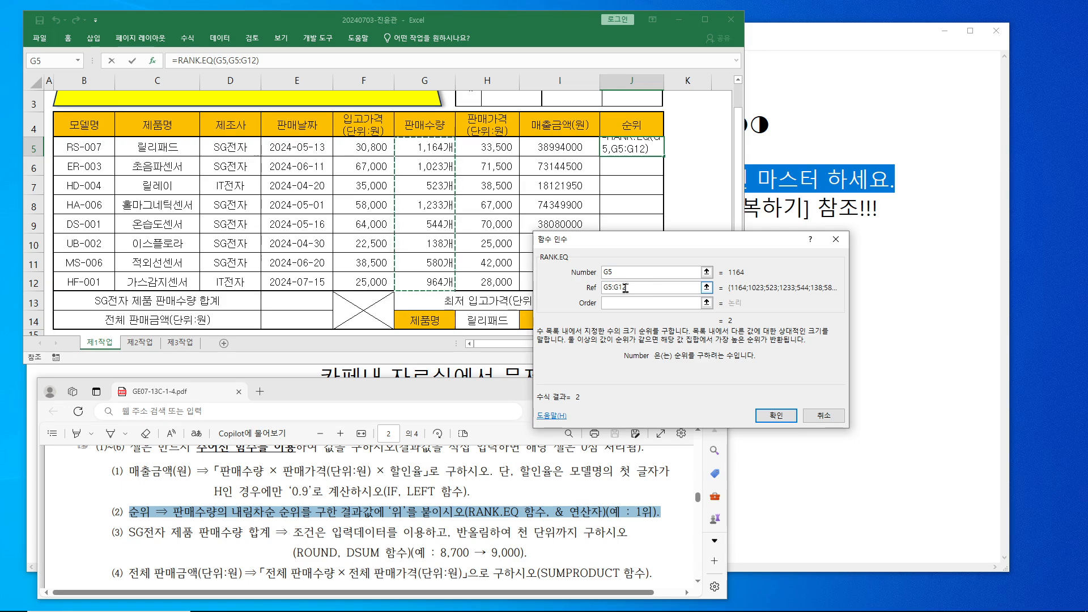
left_click_drag(648, 244, 818, 165)
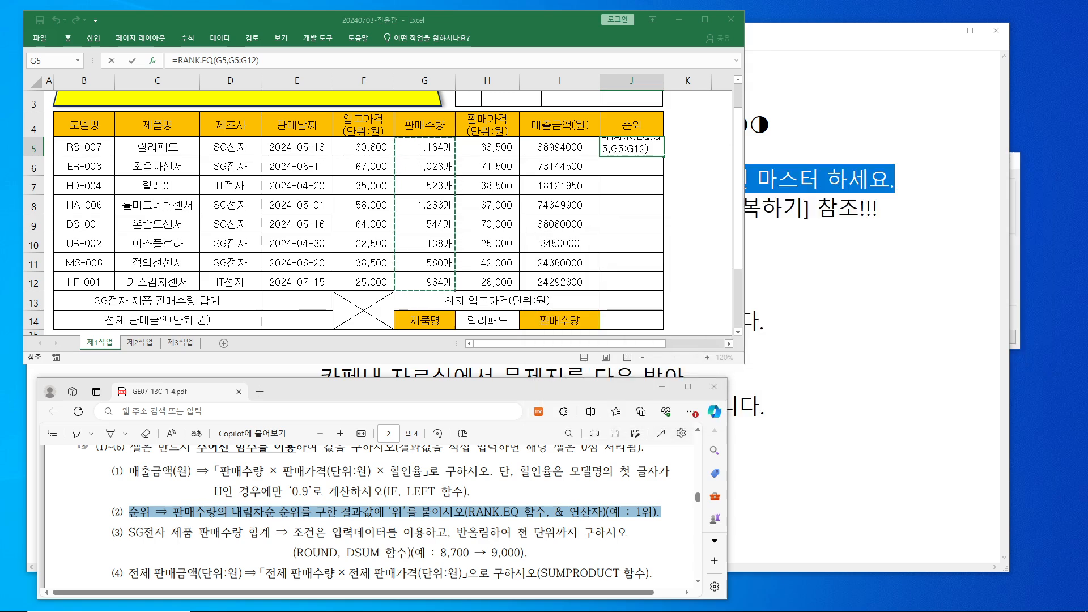
mouse_move(624, 146)
left_mouse_down()
mouse_move(623, 293)
mouse_move(643, 260)
left_mouse_up()
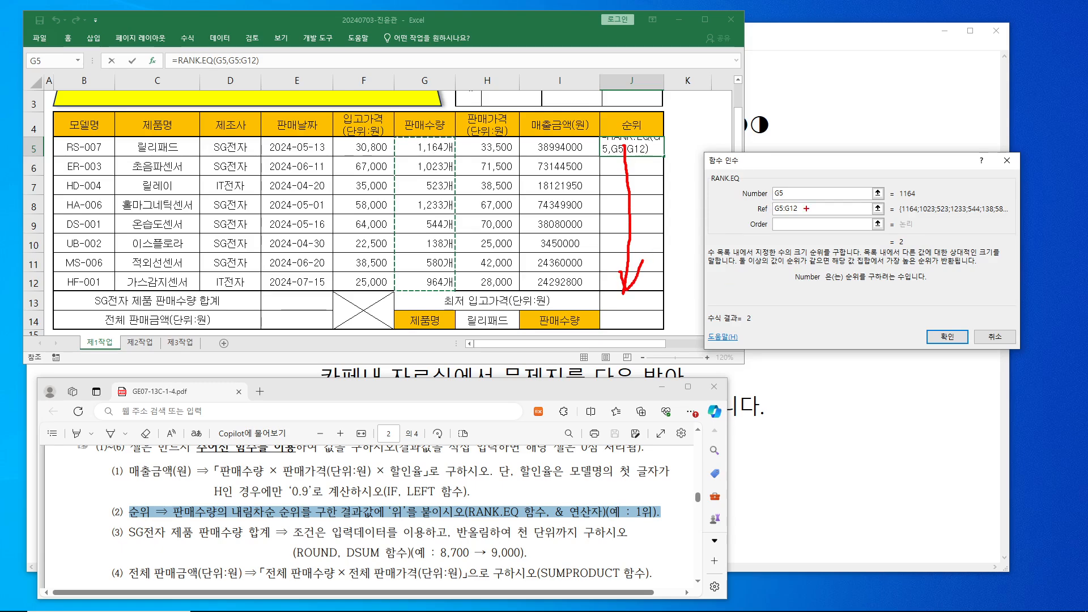
mouse_move(776, 201)
left_mouse_down()
mouse_move(796, 214)
mouse_move(803, 204)
left_mouse_up()
mouse_move(786, 261)
left_mouse_down()
mouse_move(744, 268)
mouse_move(739, 351)
left_mouse_up()
mouse_move(745, 309)
left_mouse_down()
mouse_move(774, 308)
mouse_move(771, 328)
left_mouse_up()
mouse_move(809, 281)
left_mouse_down()
mouse_move(843, 311)
mouse_move(822, 335)
left_mouse_up()
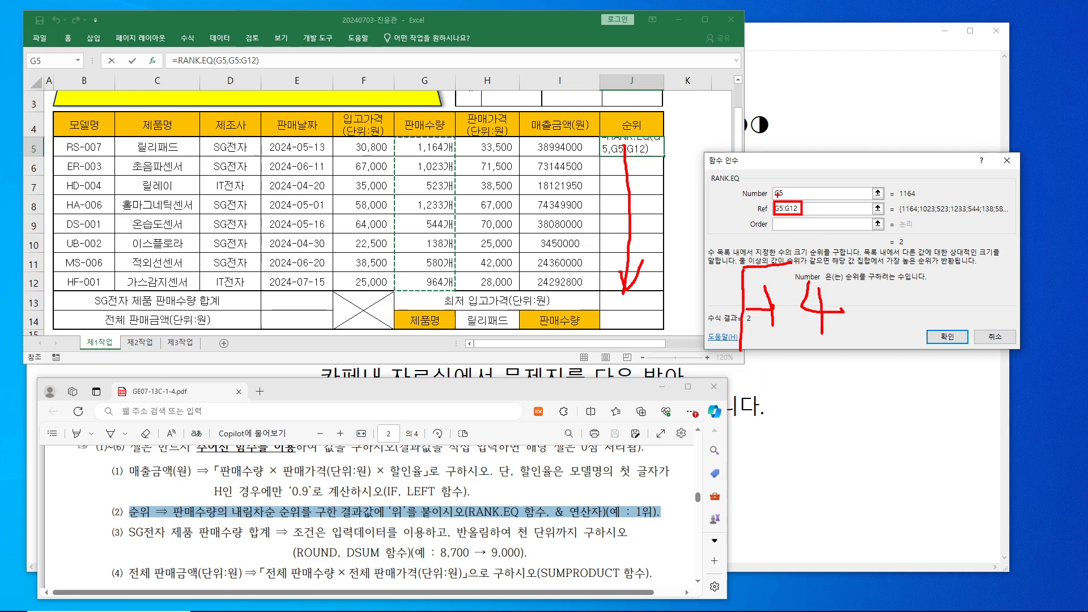
key("Escape")
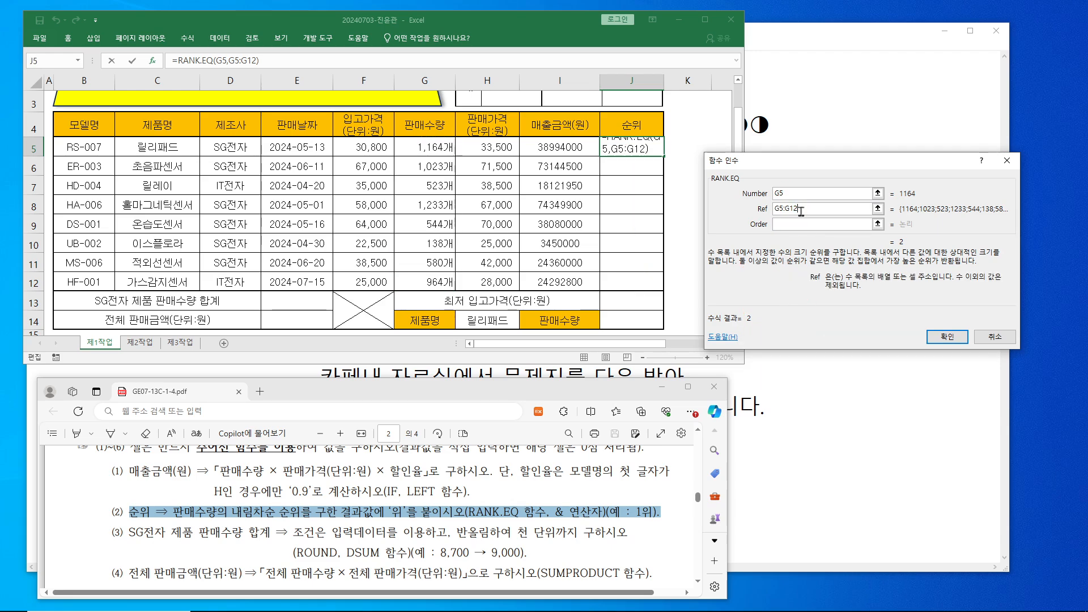
Make the Ref range an absolute reference, $G$5:$G$12.
left_click_drag(806, 208, 768, 208)
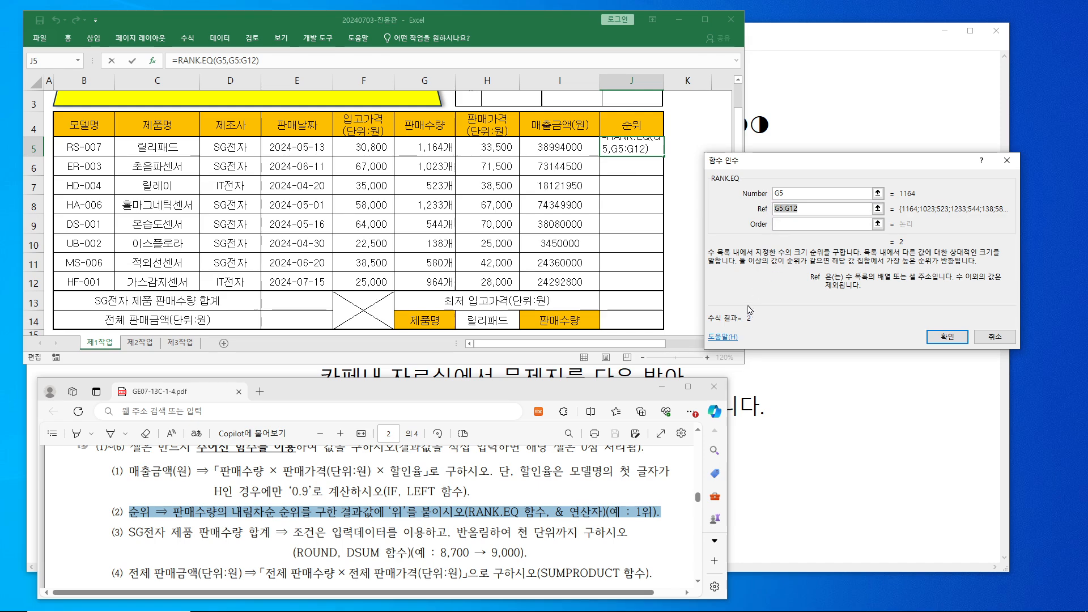
key("F4")
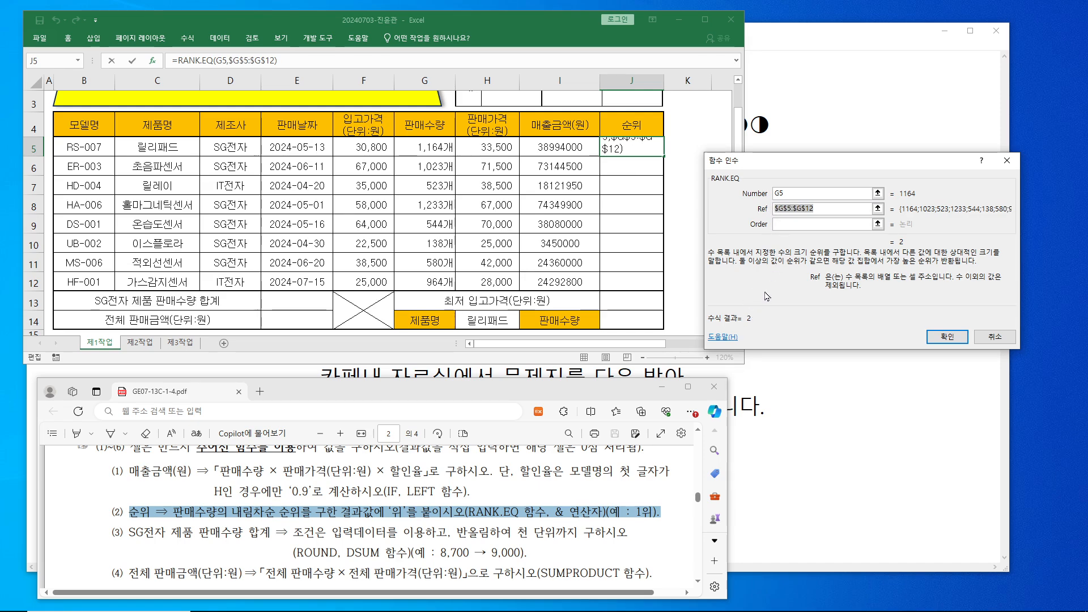
Set RANK.EQ's Order argument to 0 for the descending order required by question (2).
left_click(791, 222)
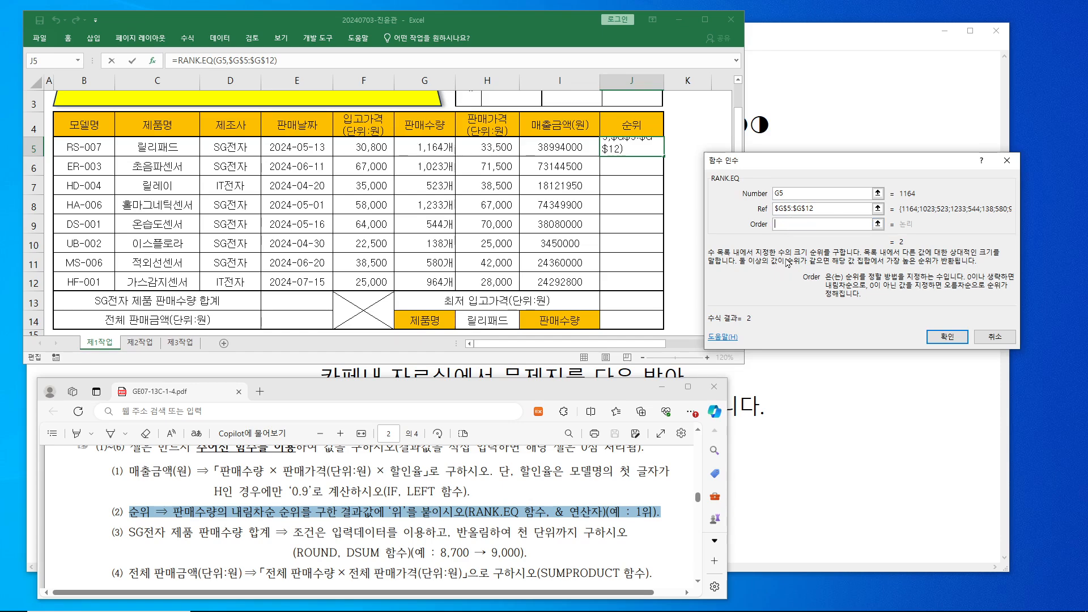
left_click_drag(956, 266, 1017, 287)
left_click_drag(828, 278, 862, 292)
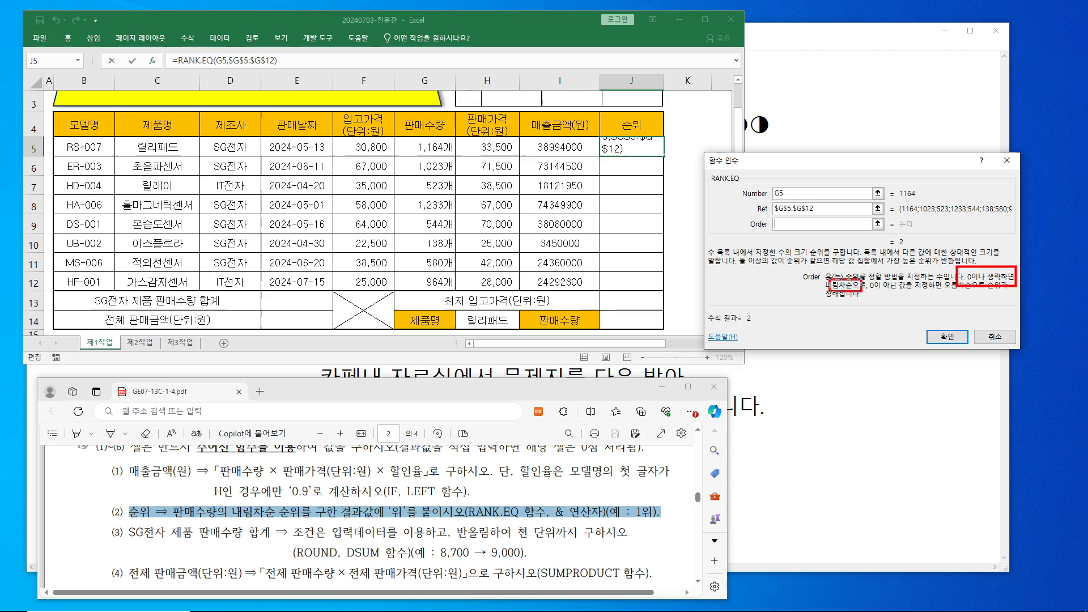
mouse_move(229, 504)
left_mouse_down()
mouse_move(248, 520)
mouse_move(282, 520)
left_mouse_up()
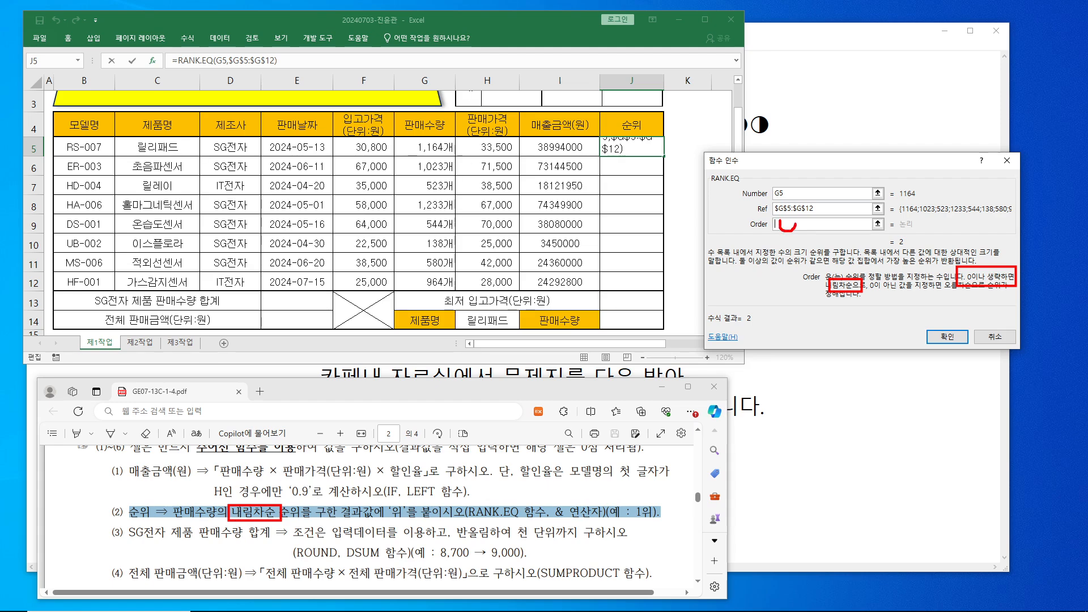
key("Escape")
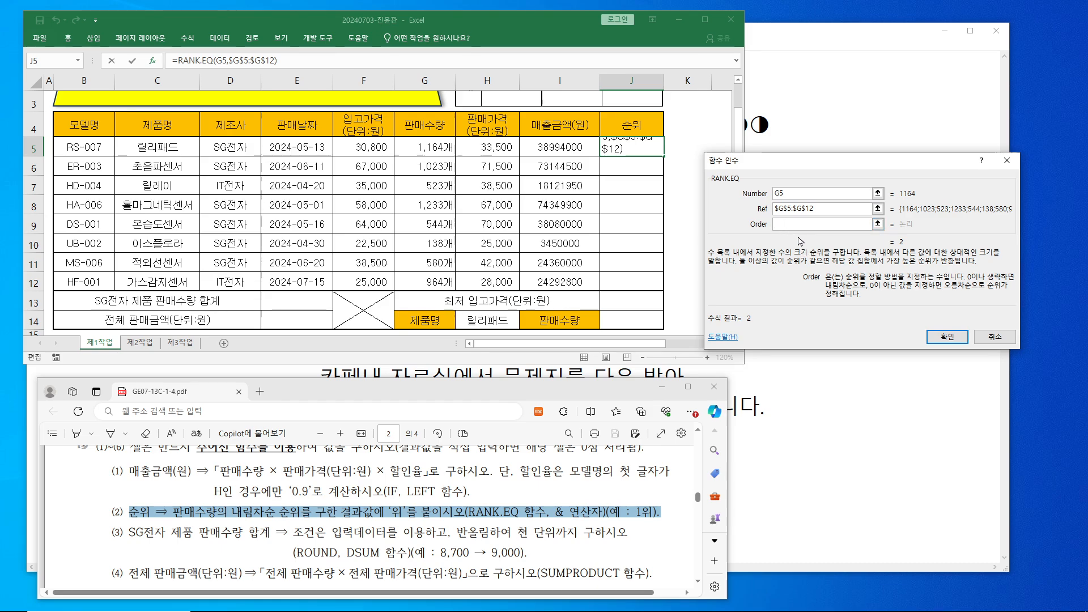
type("0")
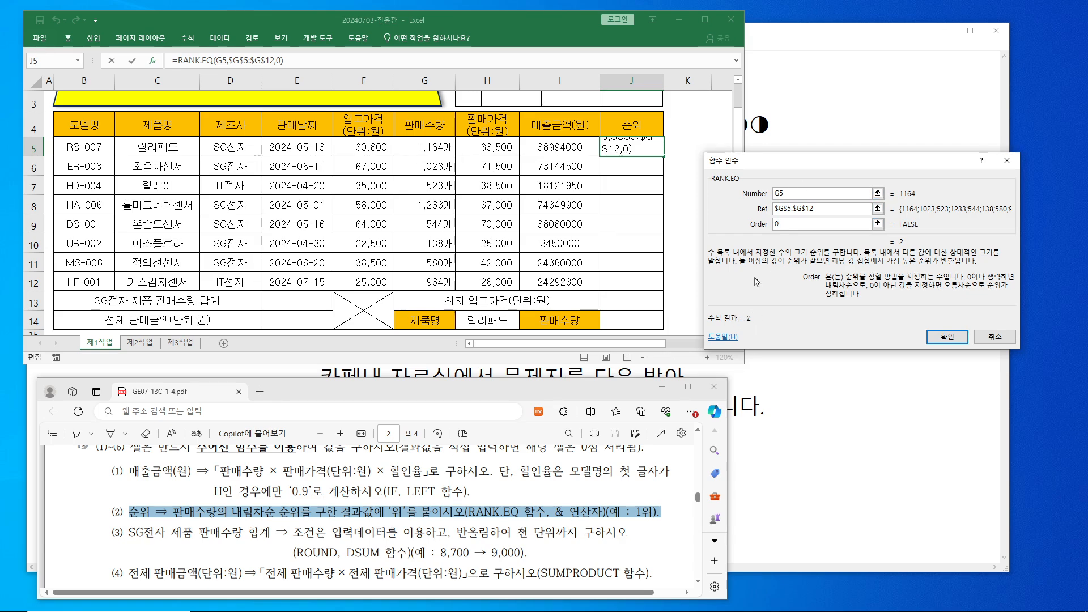
Append &"위" to the RANK.EQ formula in J5 so the rank carries the suffix 위.
left_click_drag(816, 165, 281, 175)
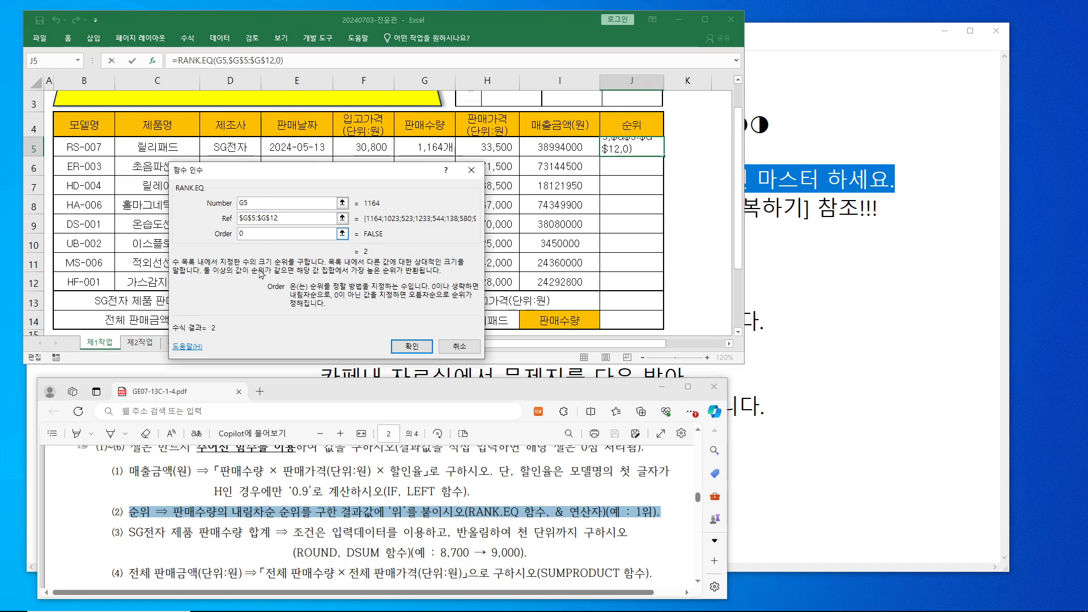
left_click(305, 60)
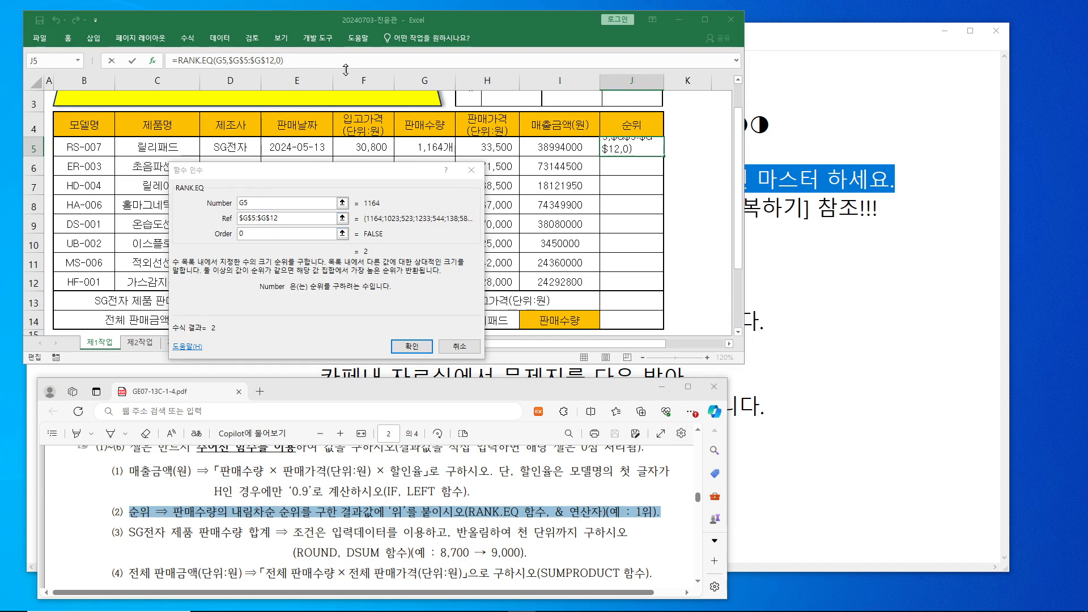
type("&")
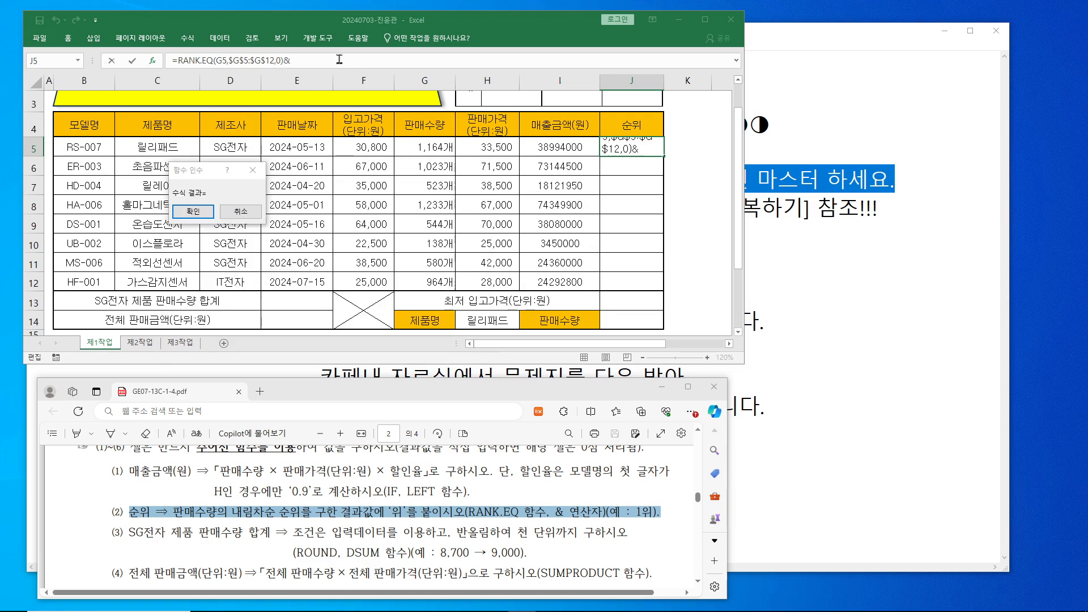
type("\"위\"")
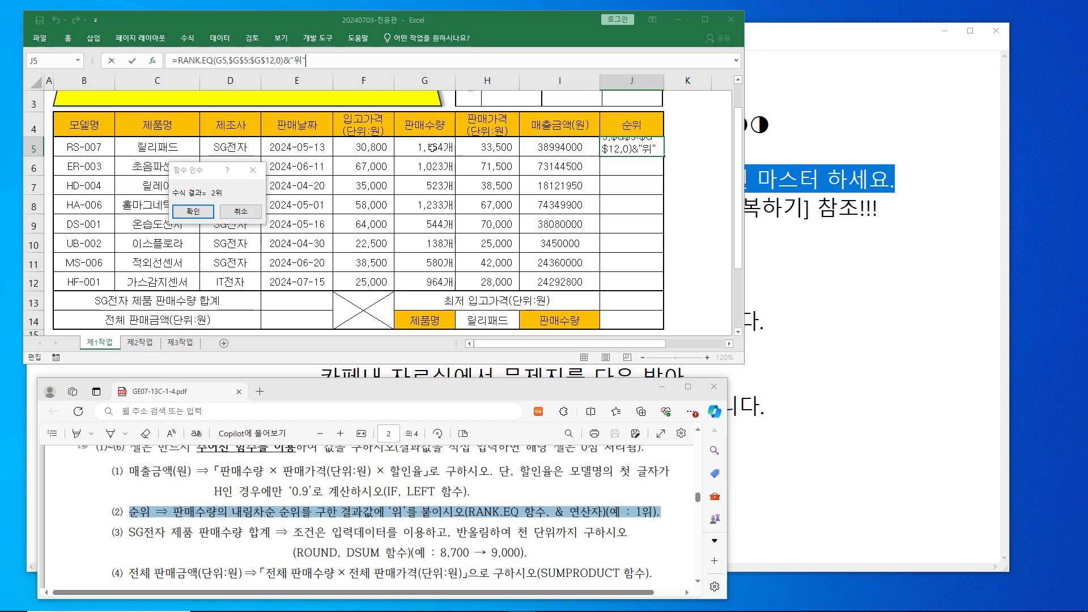
Mark the 판매수량 range on screen, write ranks 2, 1, 3 and 8 beside the matching products, and clear the markings.
key("ctrl+2")
mouse_move(394, 133)
left_mouse_down()
mouse_move(448, 189)
mouse_move(461, 292)
left_mouse_up()
mouse_move(429, 134)
left_mouse_down()
mouse_move(436, 153)
mouse_move(464, 116)
left_mouse_up()
left_click_drag(627, 139, 649, 158)
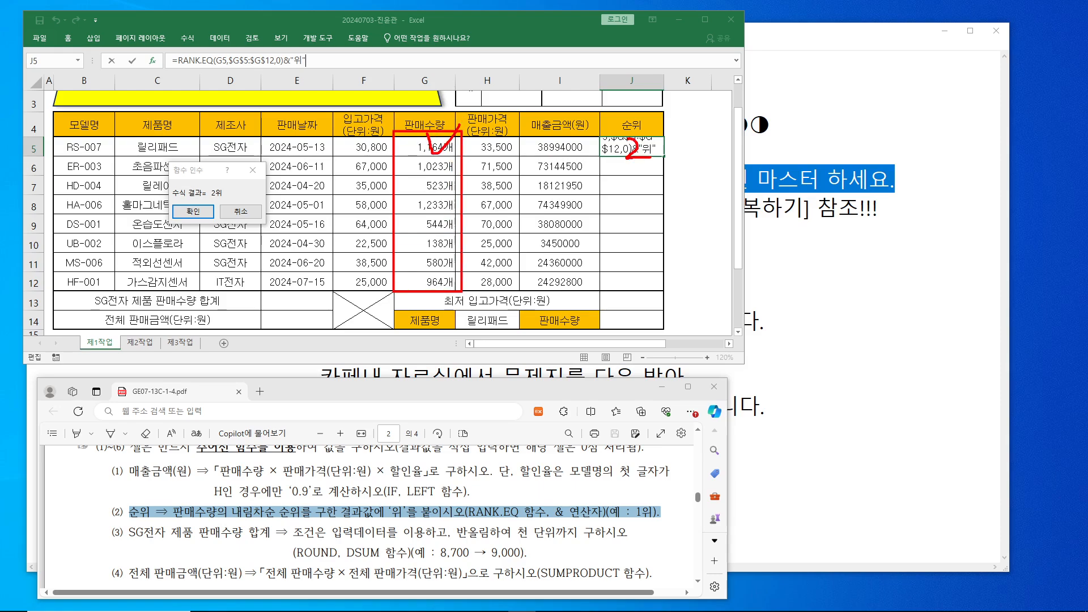
left_click_drag(420, 210, 440, 192)
left_click_drag(625, 202, 625, 208)
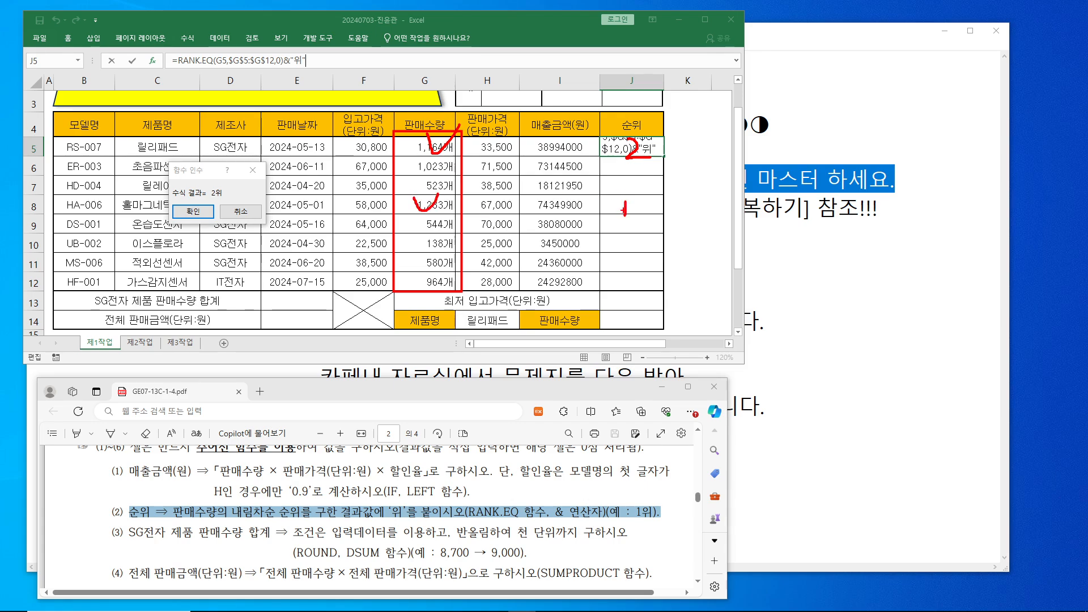
left_click_drag(415, 161, 419, 170)
left_click_drag(646, 174, 647, 181)
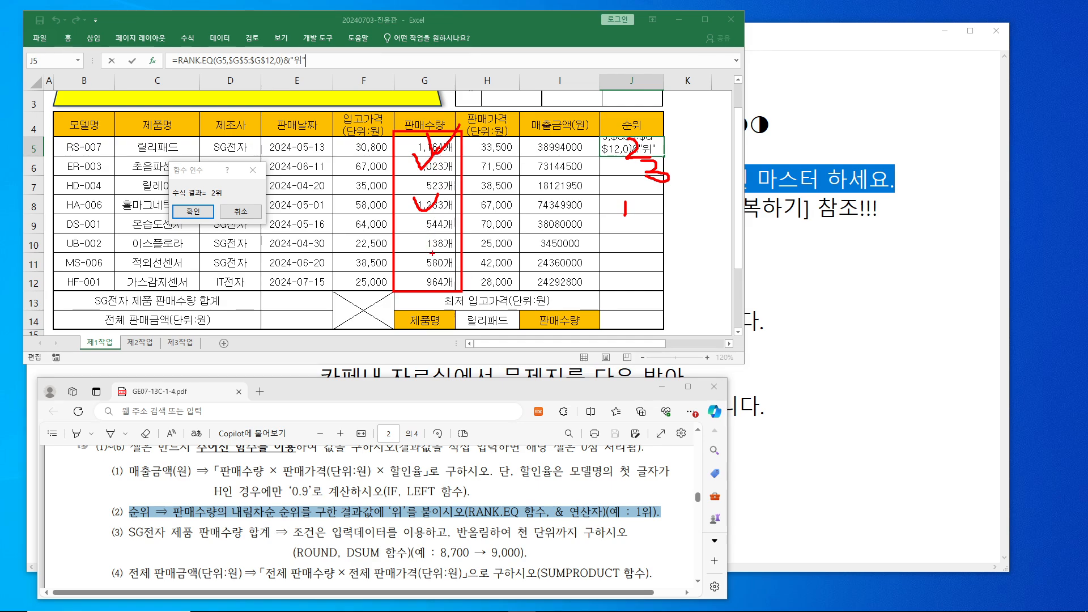
left_click_drag(425, 236, 458, 250)
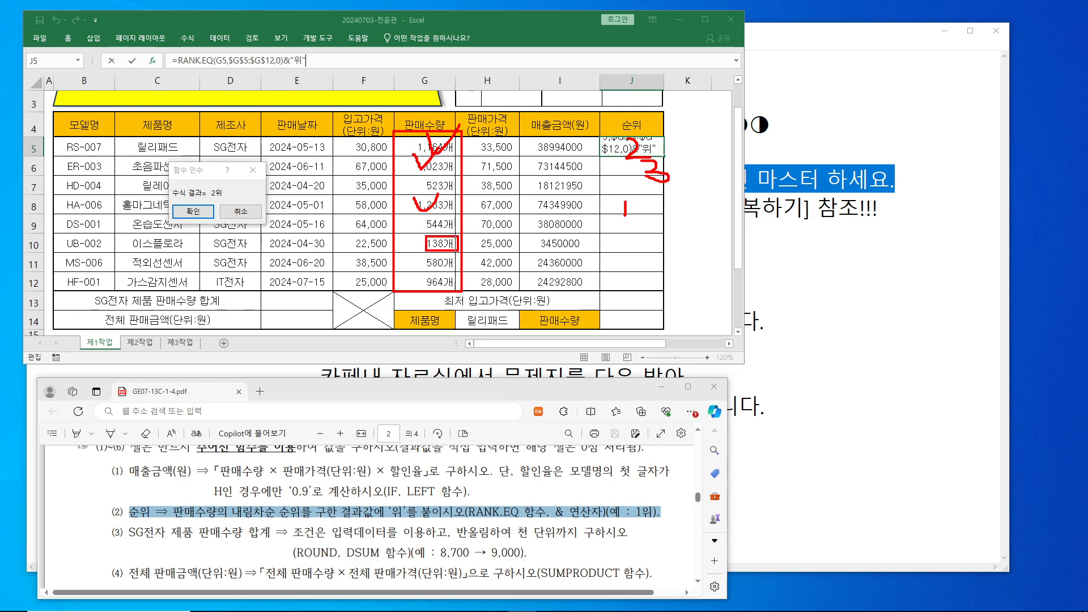
left_click_drag(624, 243, 624, 246)
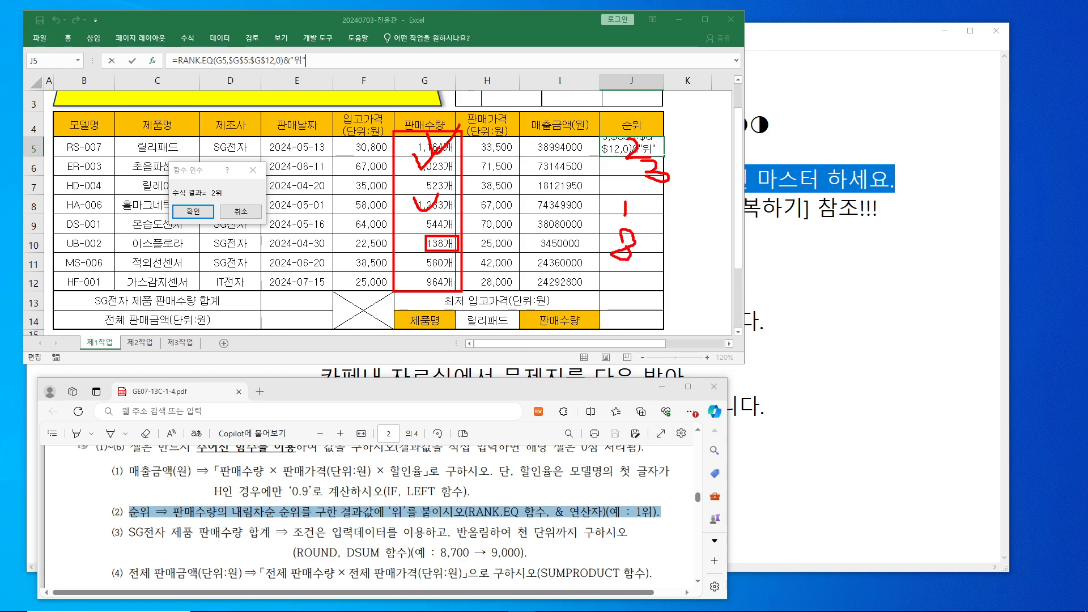
key("Escape")
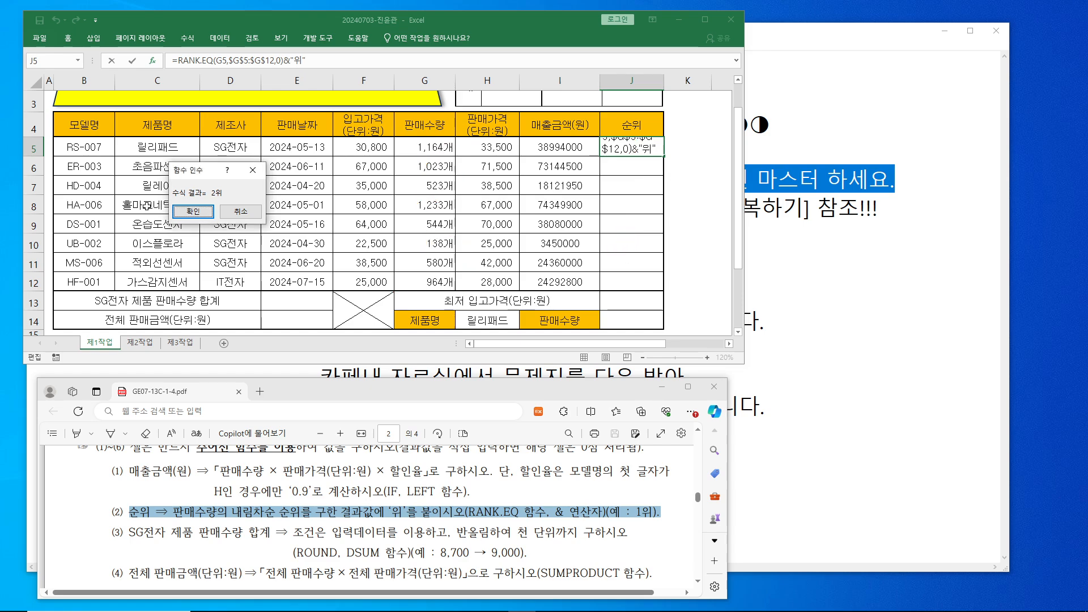
Confirm the J5 rank formula and fill it down to J12 without formatting.
left_click(191, 211)
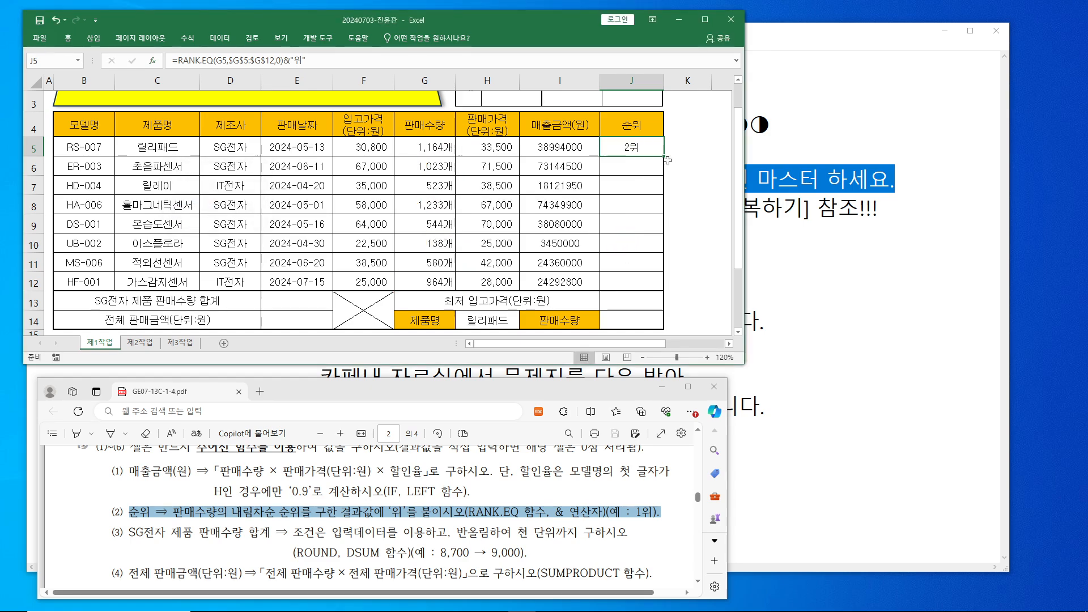
left_click_drag(663, 156, 657, 278)
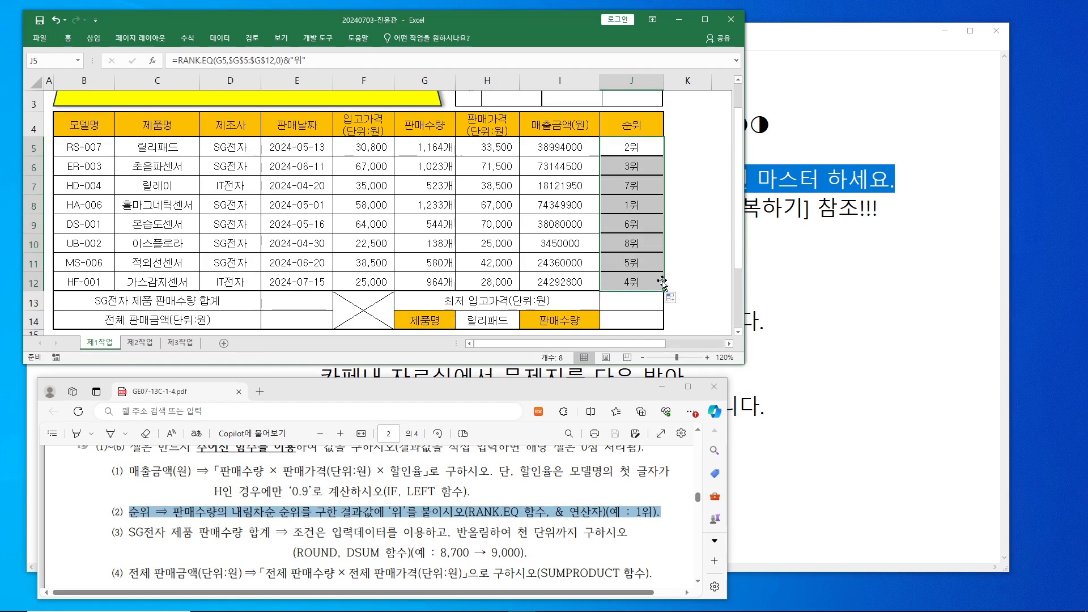
left_click(682, 301)
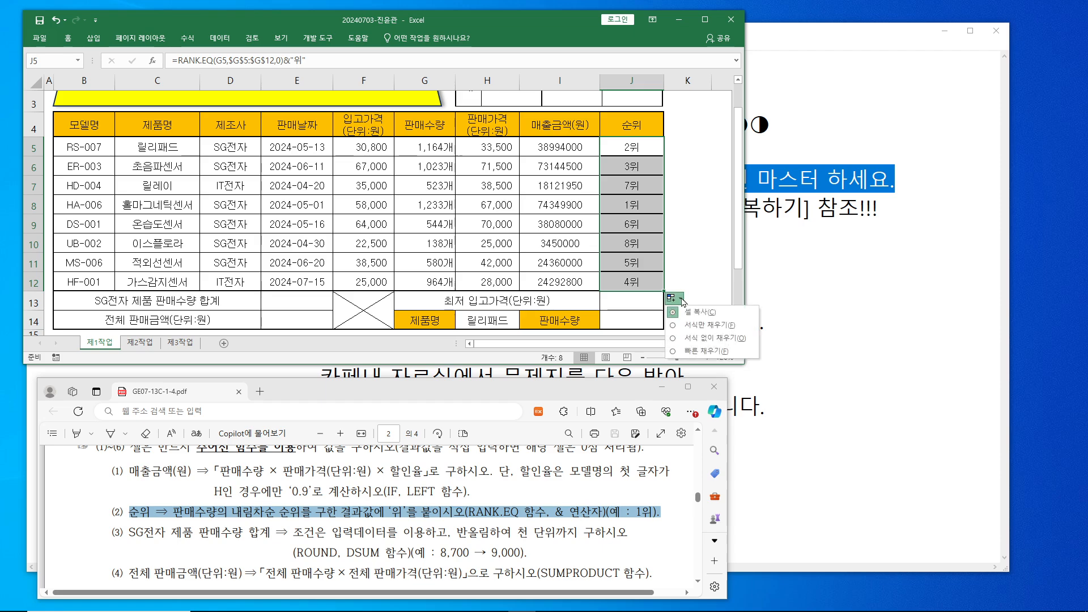
left_click(703, 340)
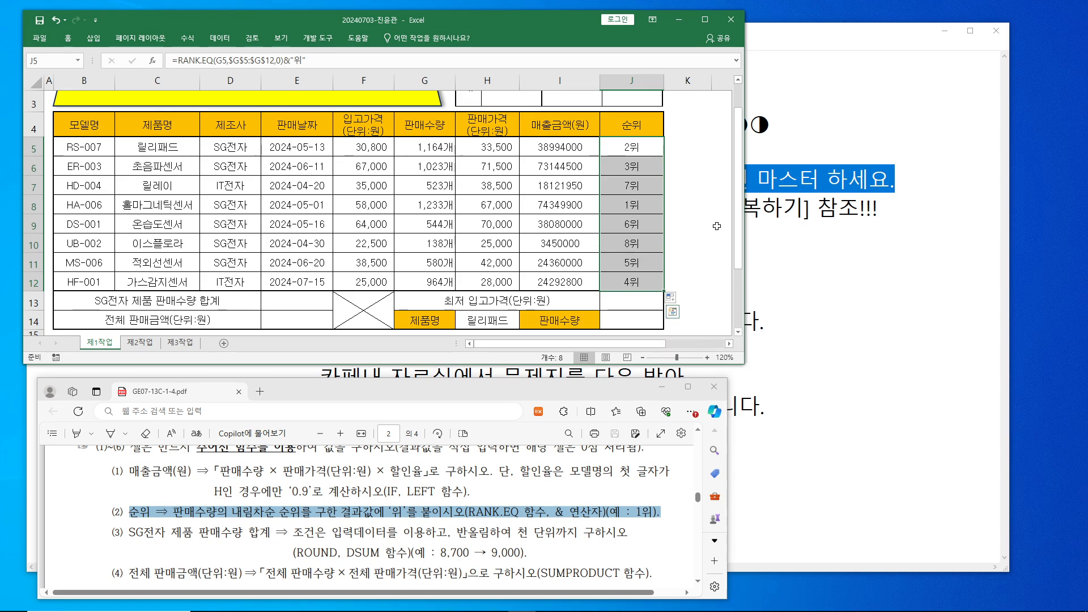
left_click(719, 225)
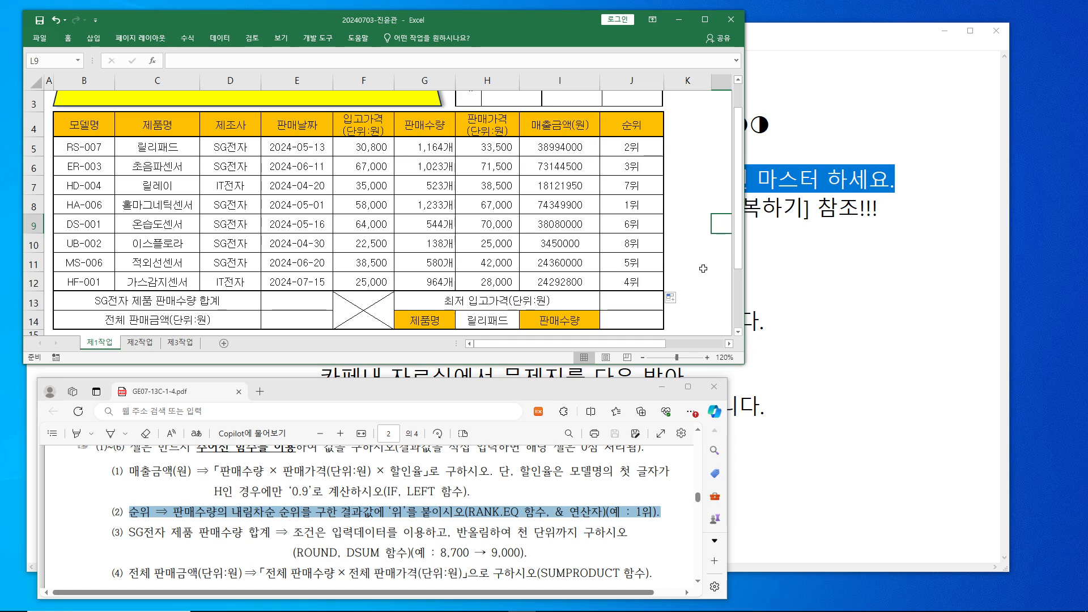
Review the J5 formula and the RANK.EQ syntax slide in PowerPoint, and return to the worksheet.
left_click(630, 147)
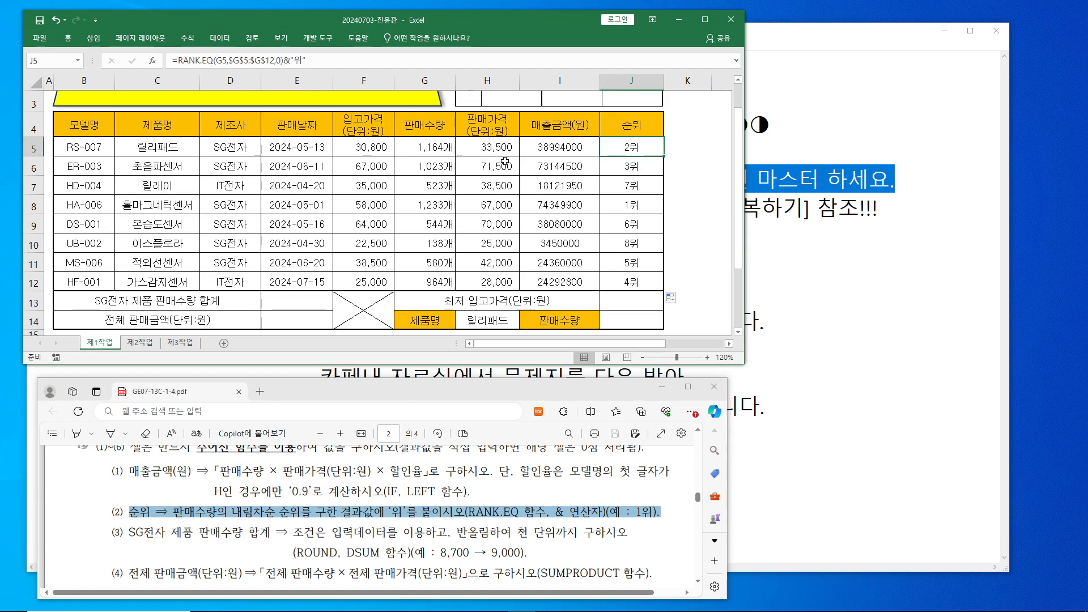
left_click(704, 275)
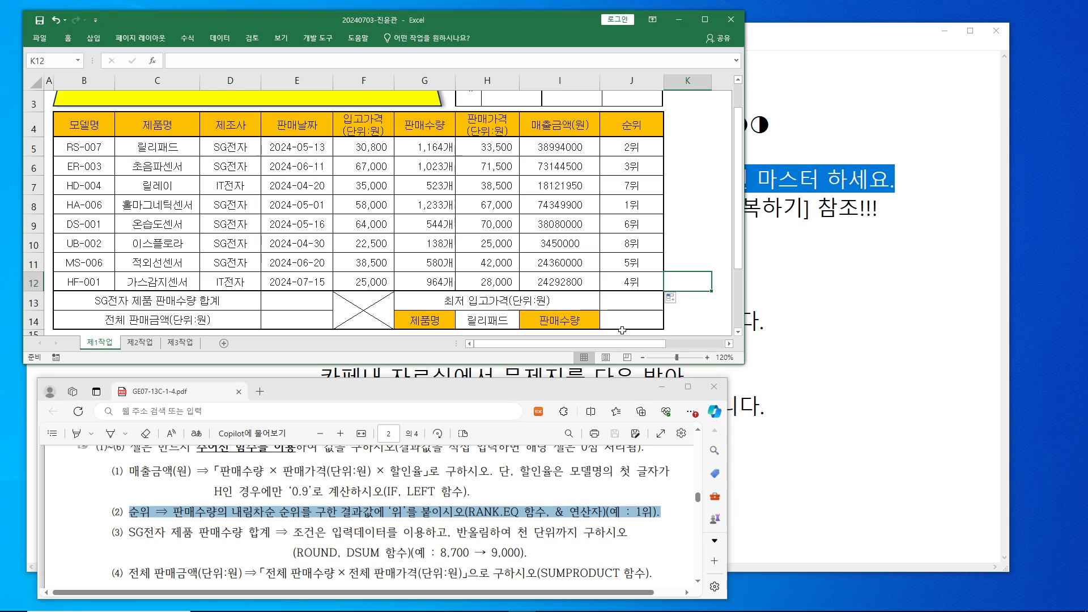
left_click(467, 603)
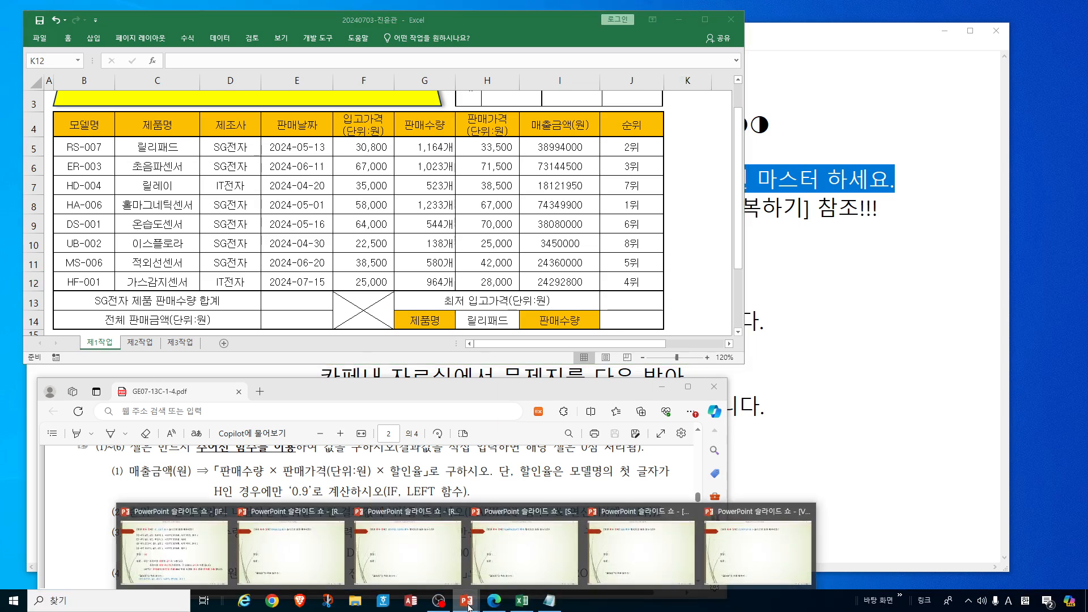
left_click(324, 554)
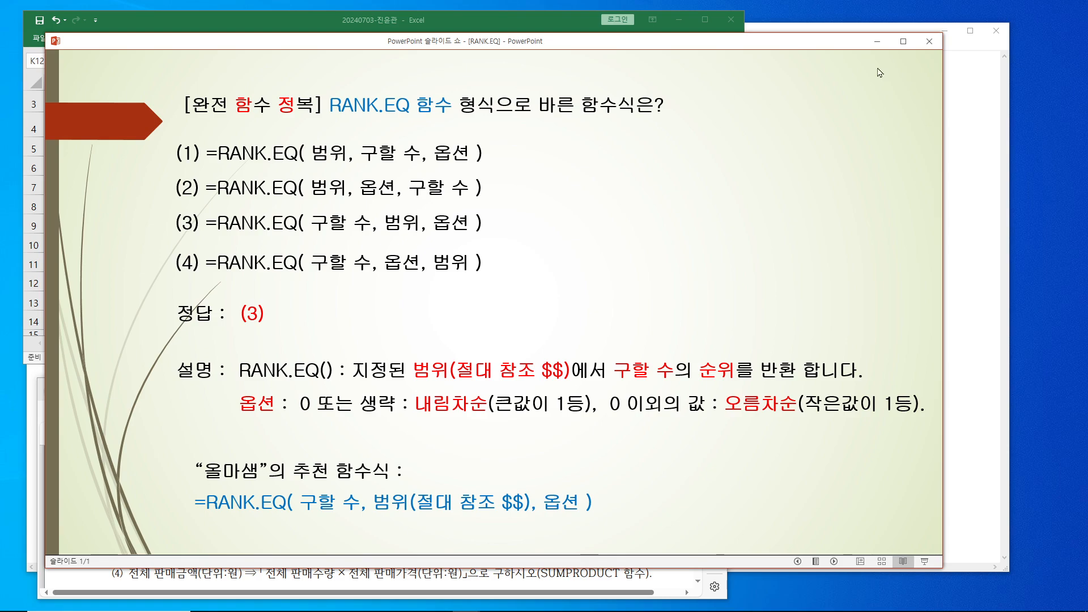
left_click(877, 42)
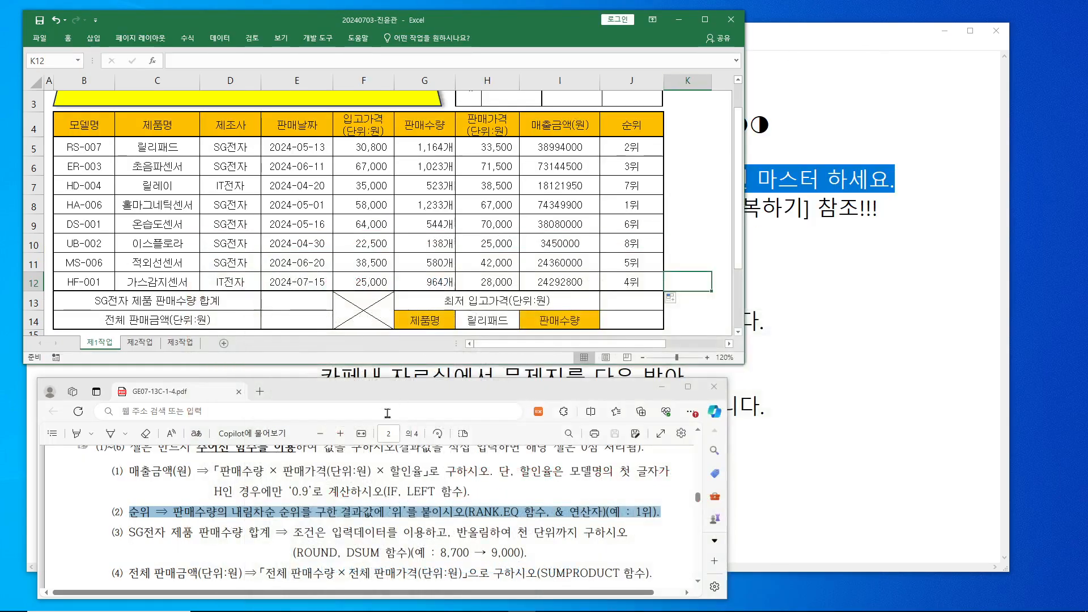
Highlight question (3) in the exam PDF, covering the SG전자 제품 판매수량 합계 task with ROUND and DSUM.
scroll(201, 513, "down", 1)
left_click_drag(126, 508, 532, 528)
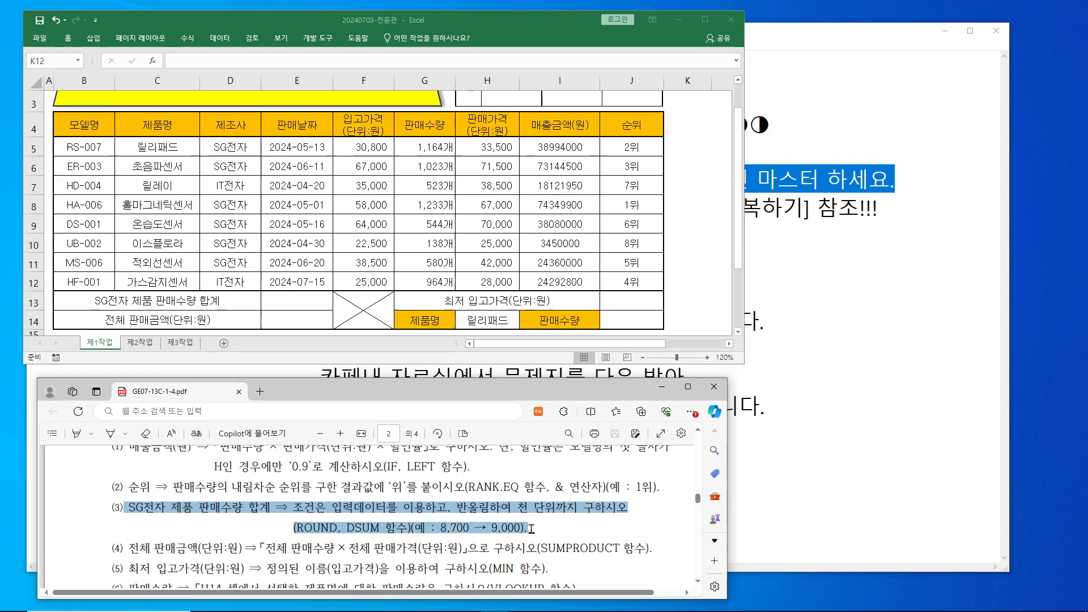
left_click_drag(531, 527, 533, 536)
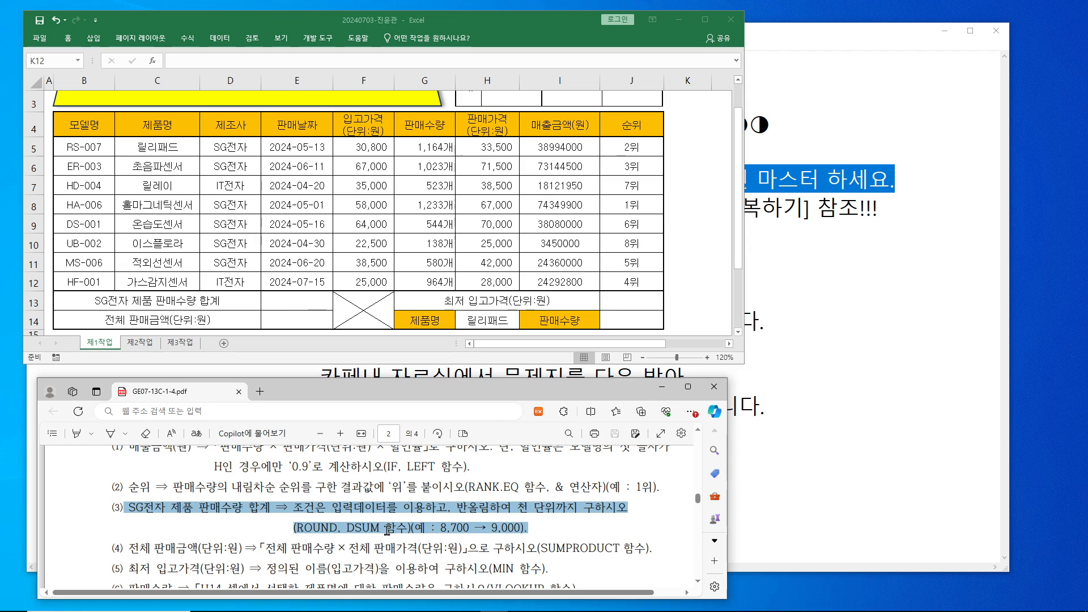
Examine the 제2작업 copy instruction, temporarily mark B4:H12 in the PDF and the table, and return to question (3).
scroll(390, 531, "down", 3)
scroll(401, 532, "down", 5)
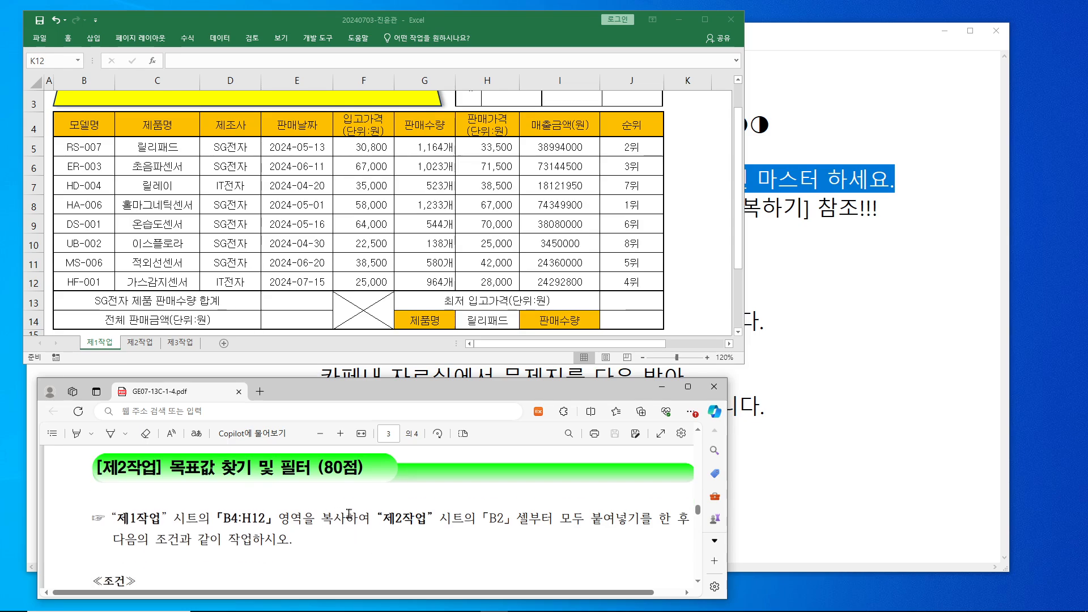
left_click_drag(319, 505, 349, 537)
left_click_drag(218, 506, 273, 534)
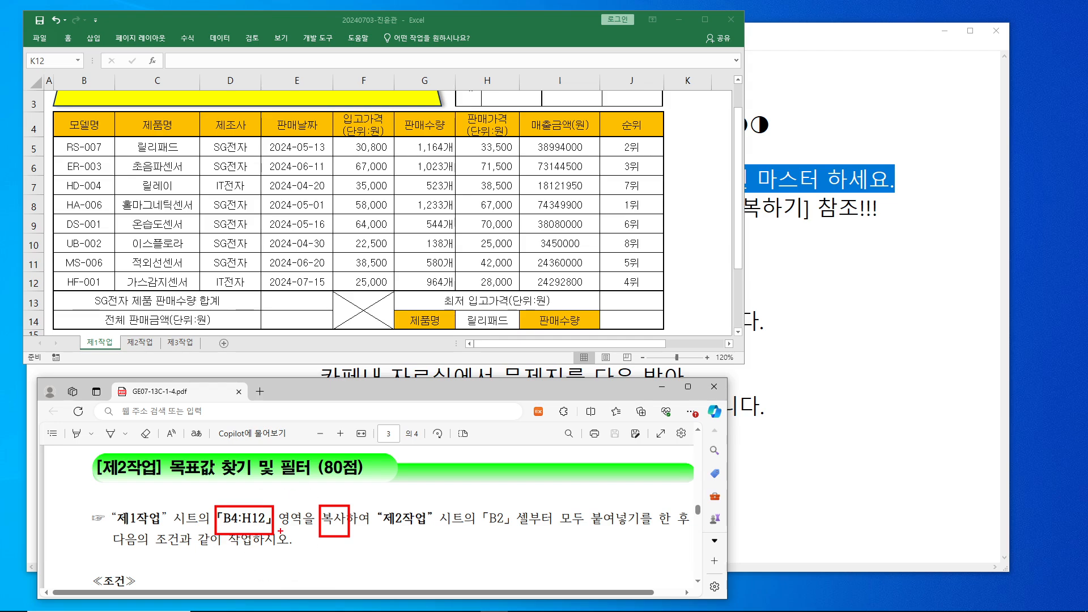
mouse_move(56, 115)
left_mouse_down()
mouse_move(514, 224)
mouse_move(522, 299)
mouse_move(519, 289)
left_mouse_up()
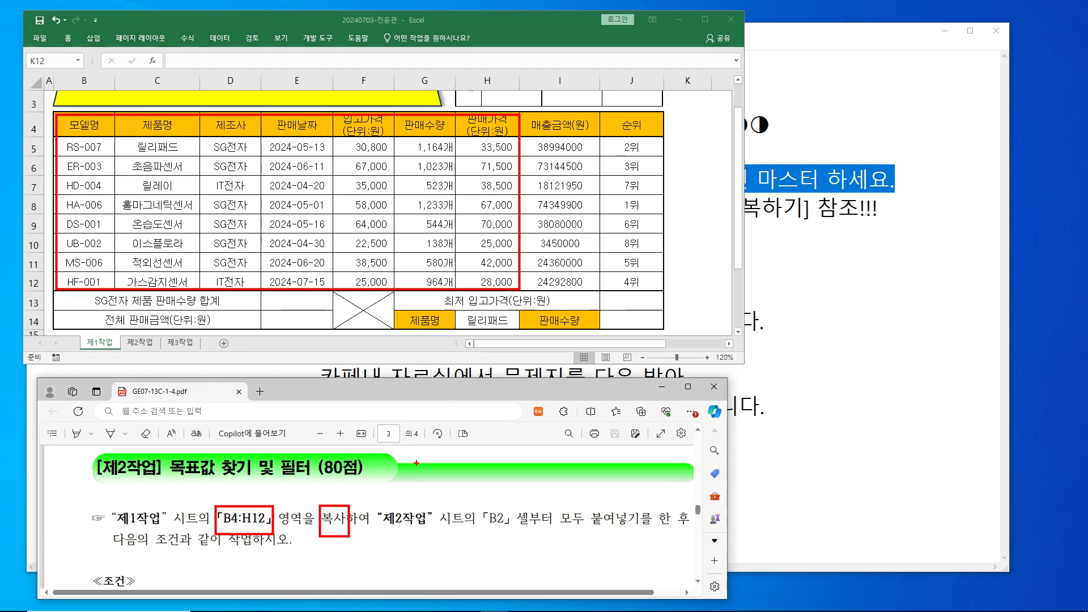
mouse_move(315, 250)
left_mouse_down()
mouse_move(327, 203)
mouse_move(323, 250)
left_mouse_up()
key("Escape")
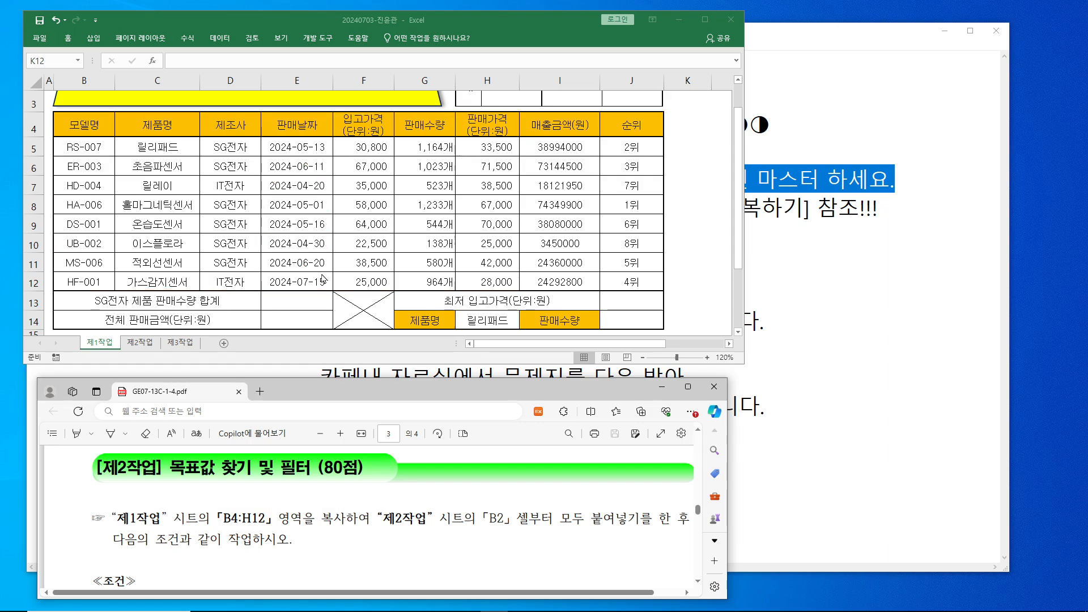
scroll(376, 470, "up", 3)
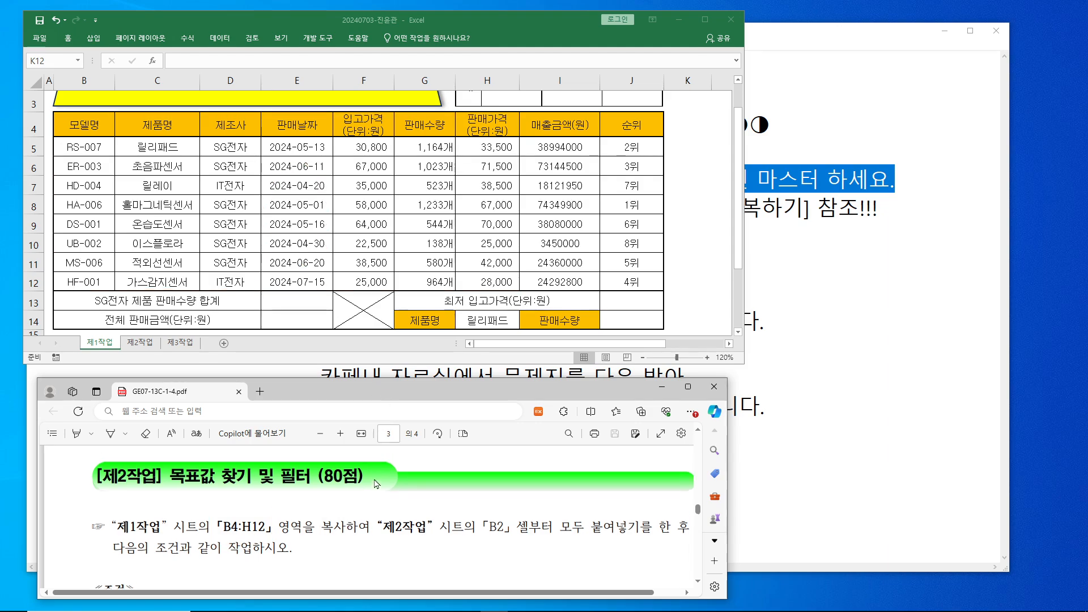
scroll(377, 462, "up", 3)
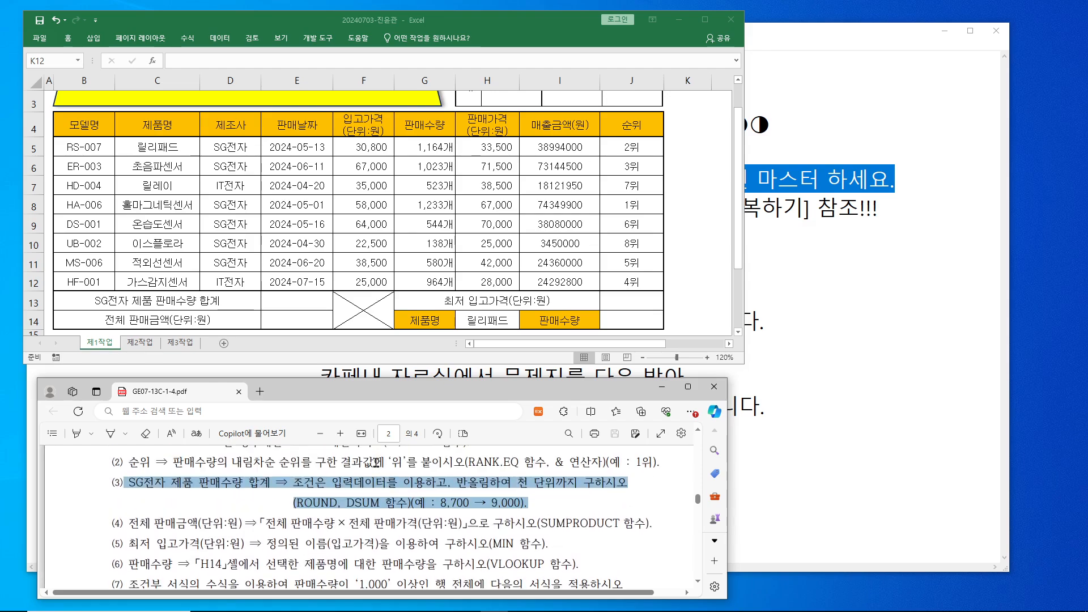
Switch to Notepad, delete all the announcement text and shrink the window so the exam questions are uncovered.
left_click(549, 600)
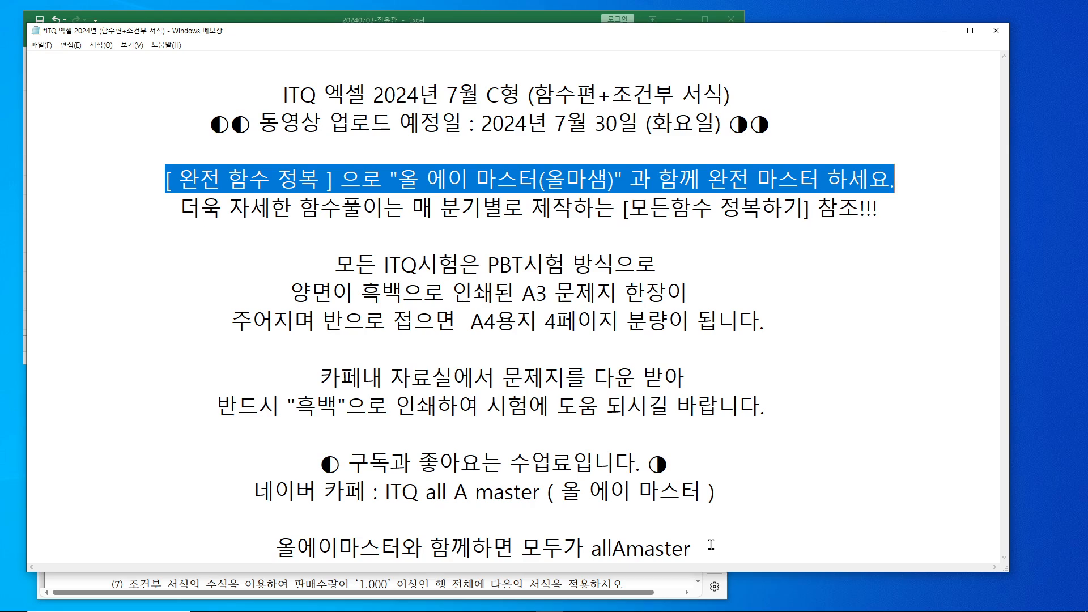
left_click_drag(712, 546, 21, 73)
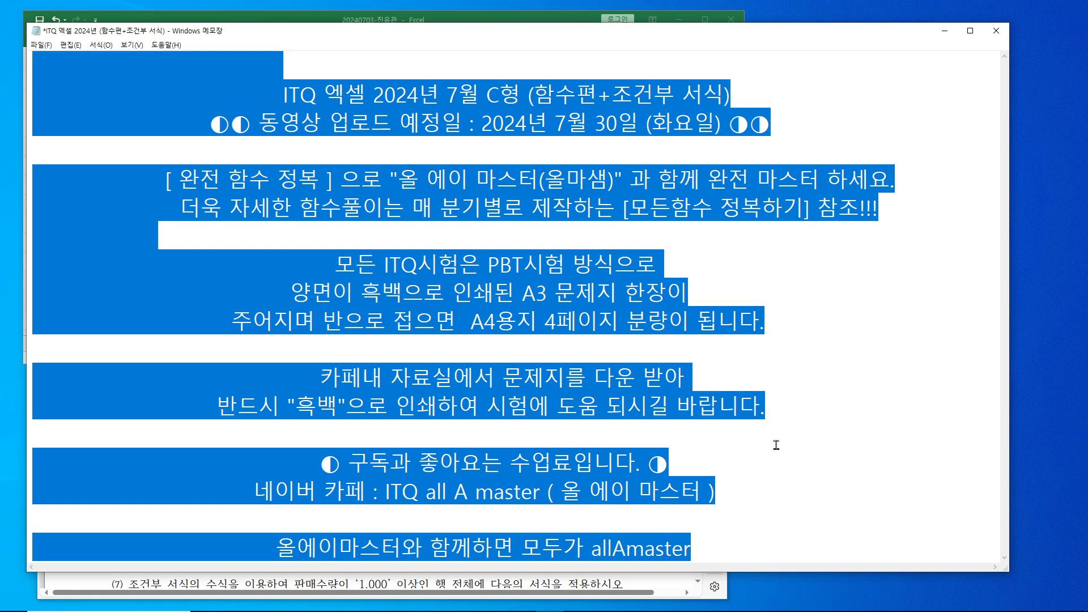
key("Delete")
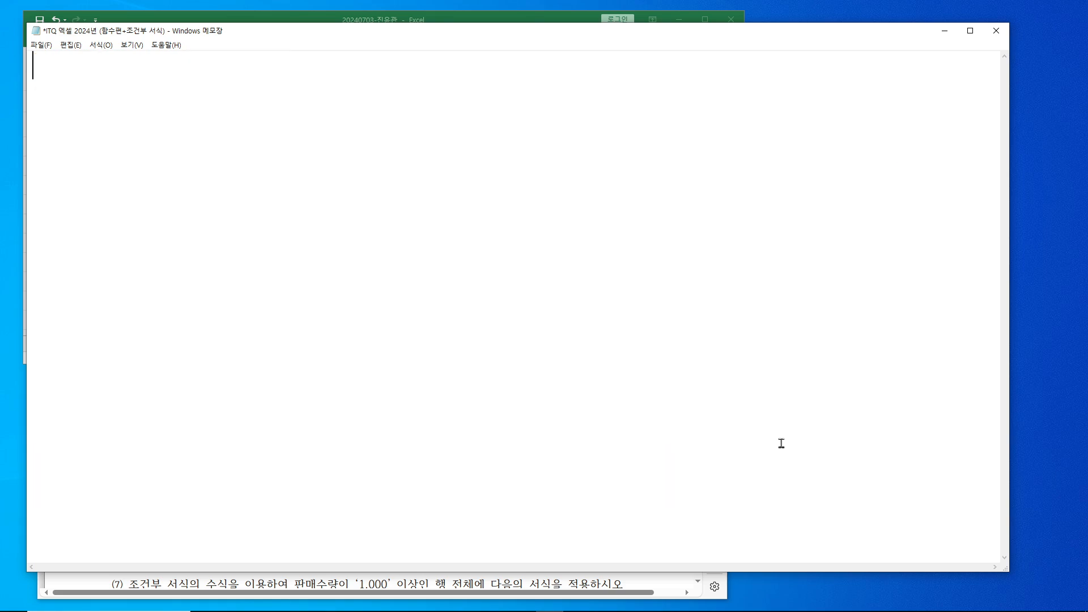
left_click_drag(1009, 572, 447, 151)
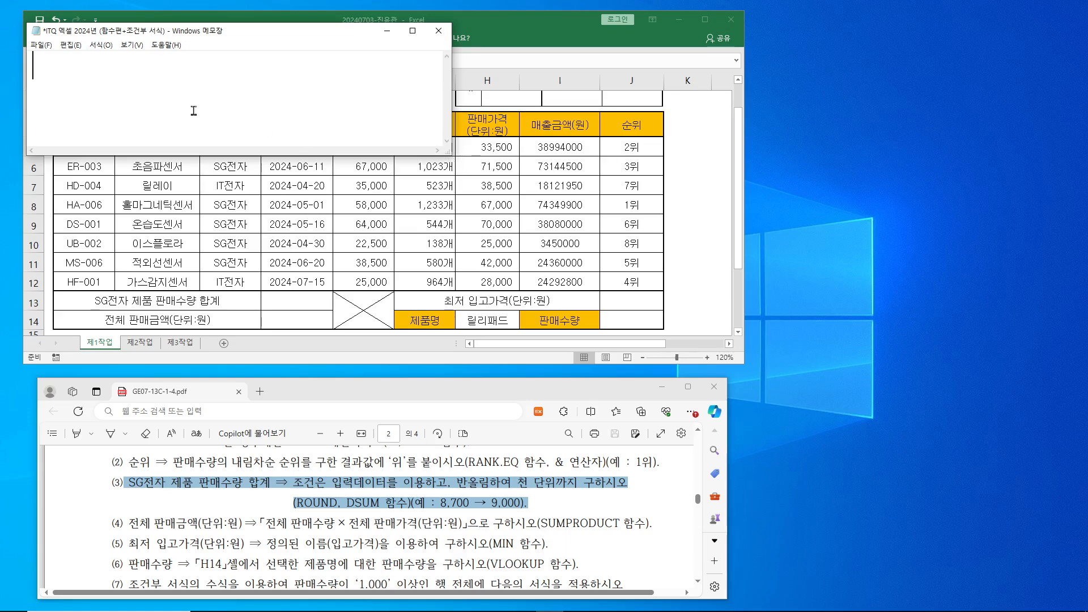
Write the ROUND syntax note "=ROUND( 수, 자릿수 )" in Notepad.
type("=ㄱ")
key("BackSpace")
type("ROUND")
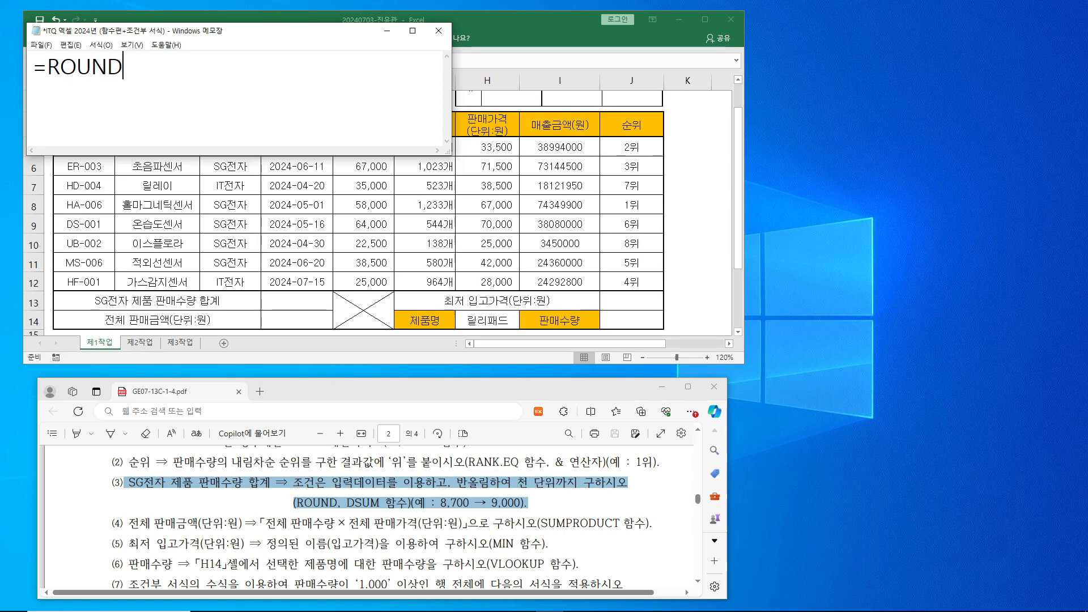
type("(")
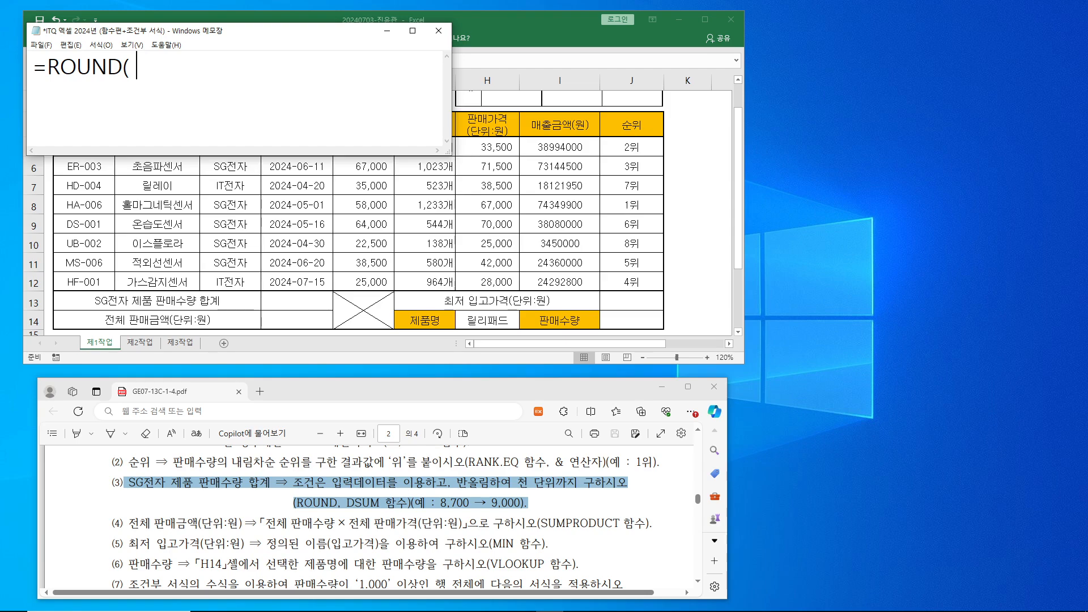
type(" TN")
key("BackSpace")
key("BackSpace")
type("수, 자릿수")
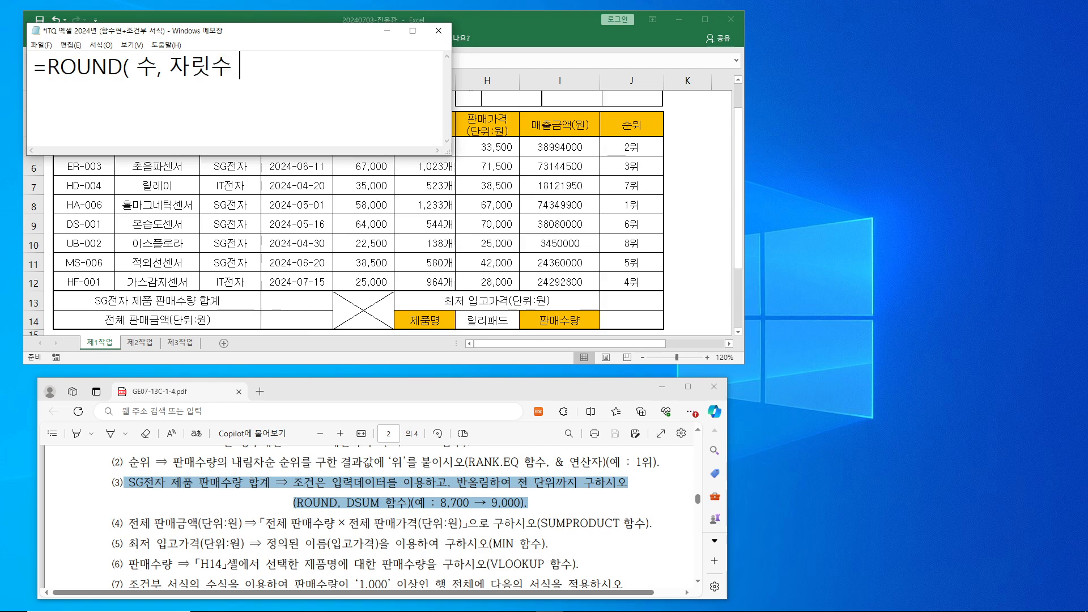
type(" )")
Add a second line "=DSUM( 데이터 범위, 필드 번호, 조건 범위 )", then widen the note window and move it below the table.
key("Return")
type("=DAU")
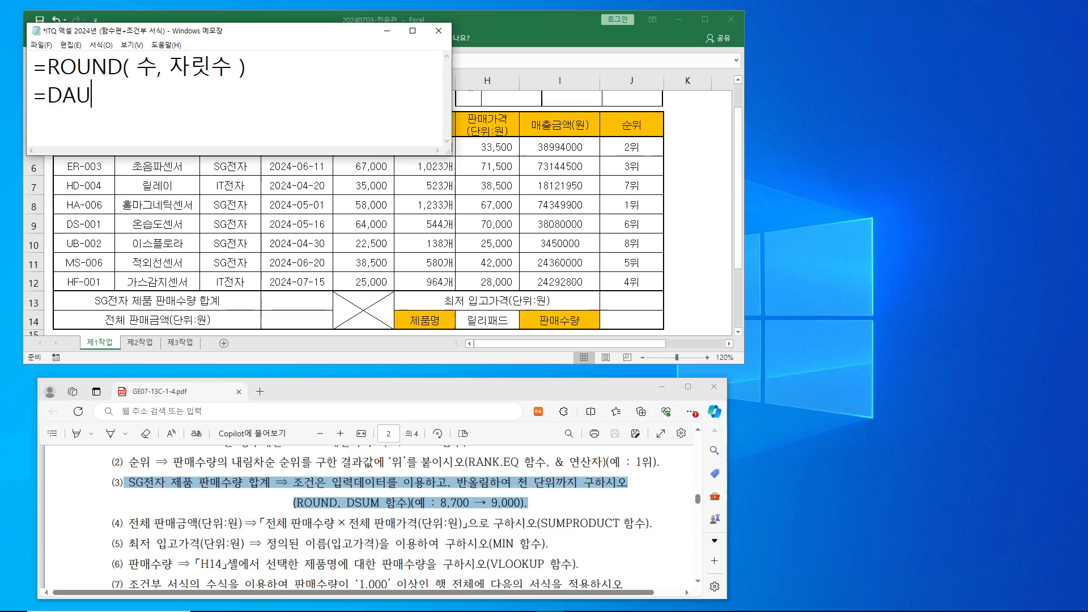
key("BackSpace")
key("BackSpace")
type("SUM( ")
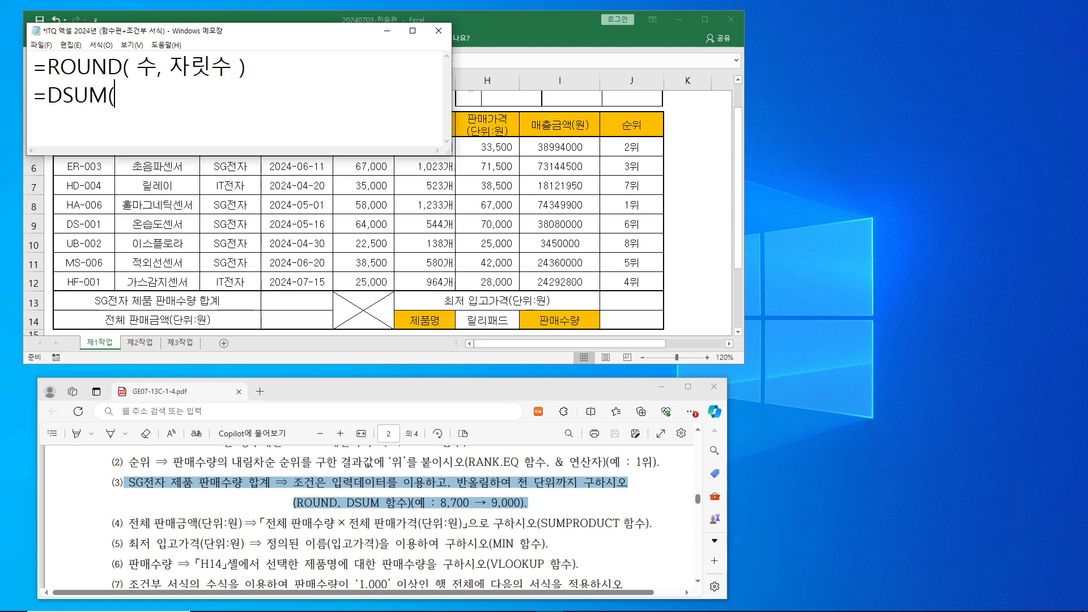
type("데")
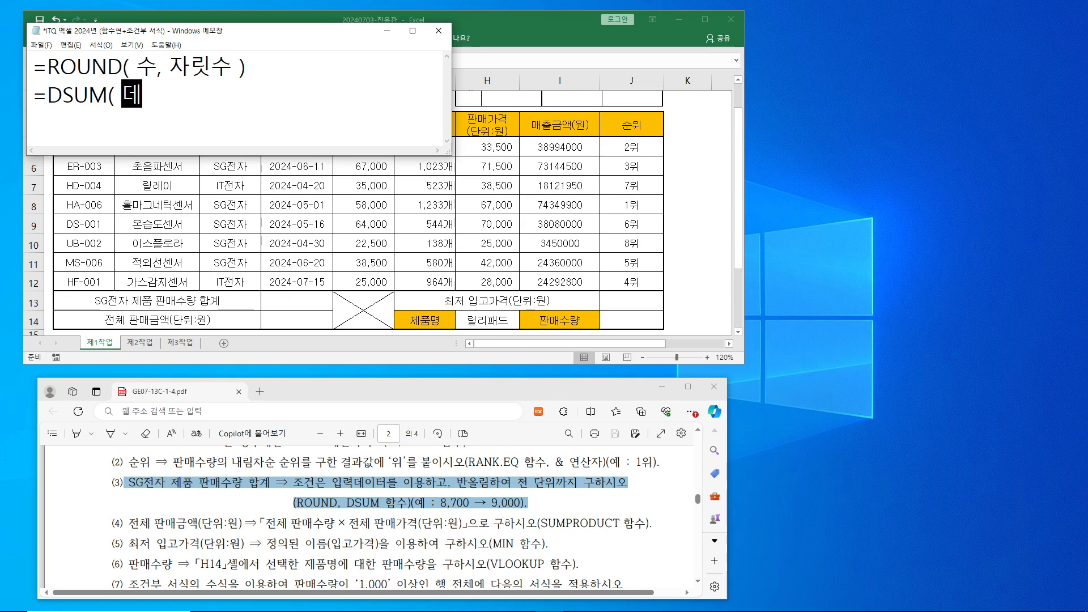
type("이터 ㅂ범")
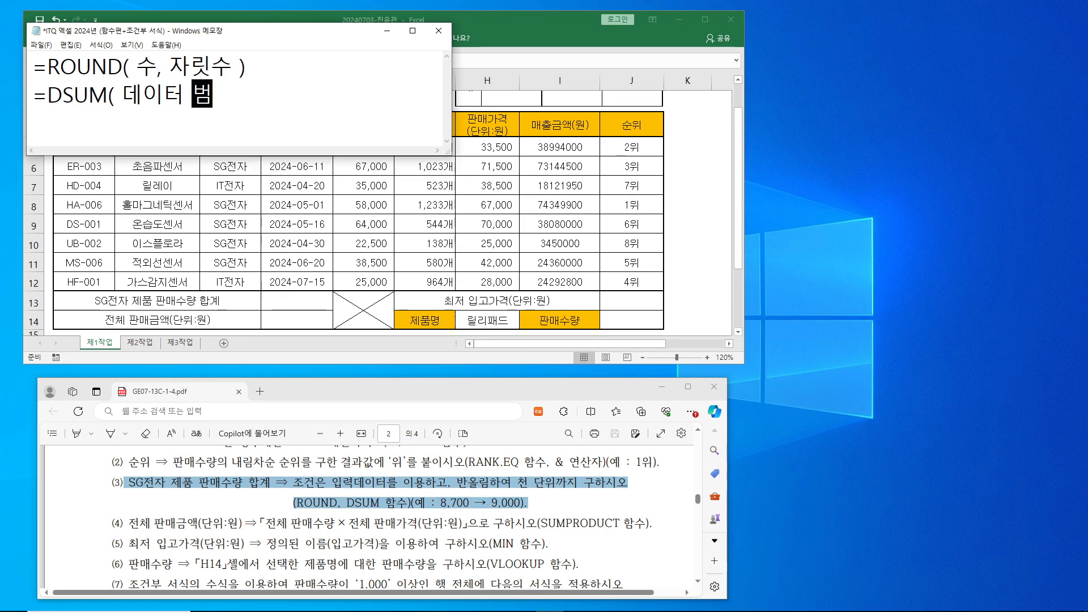
type("위, ")
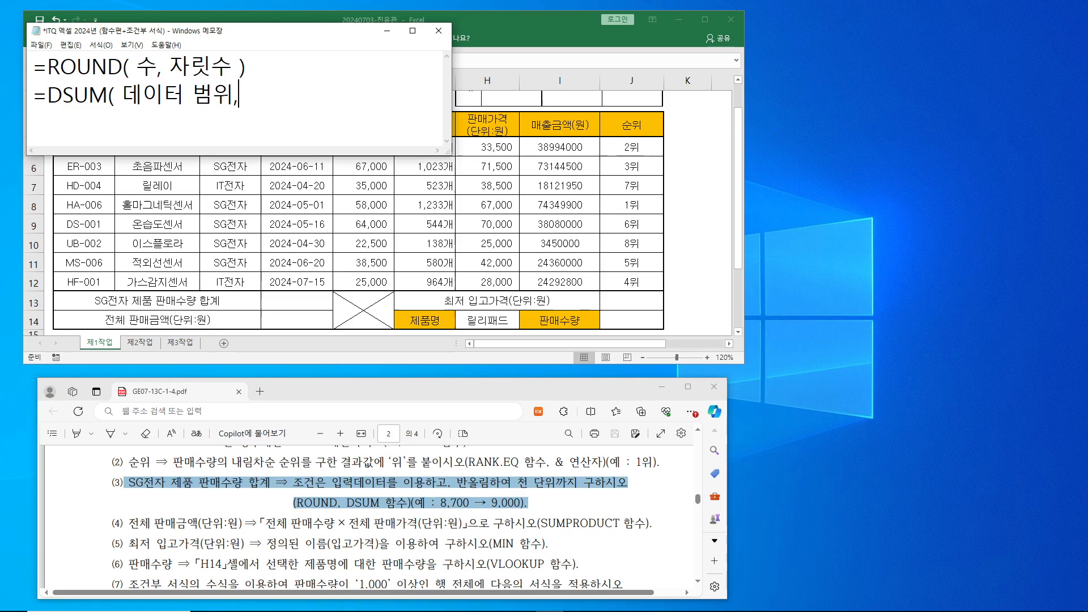
type("필")
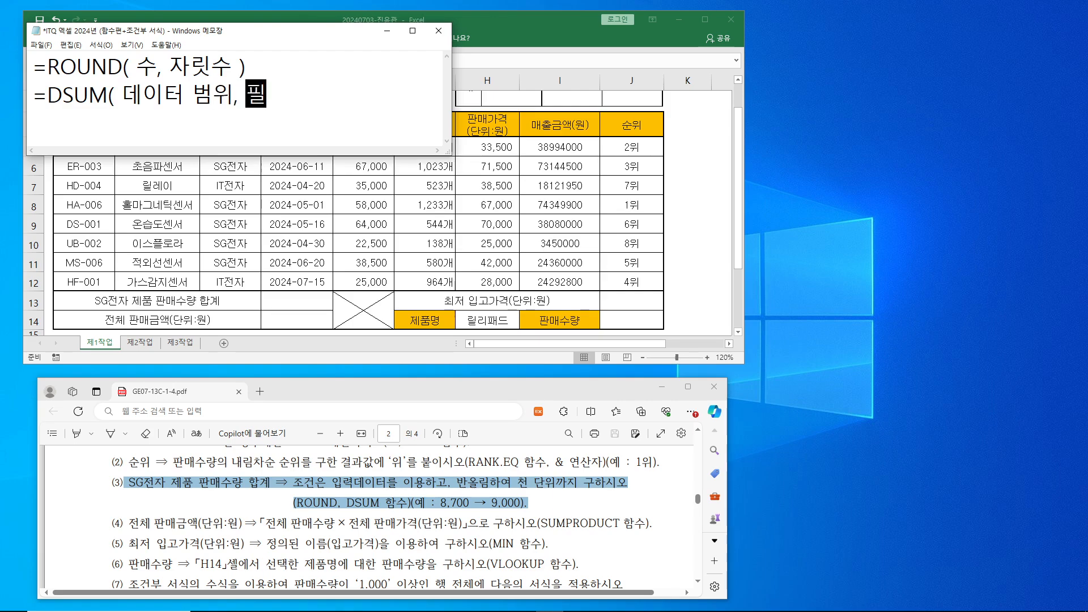
type("드 번호, ㅈ")
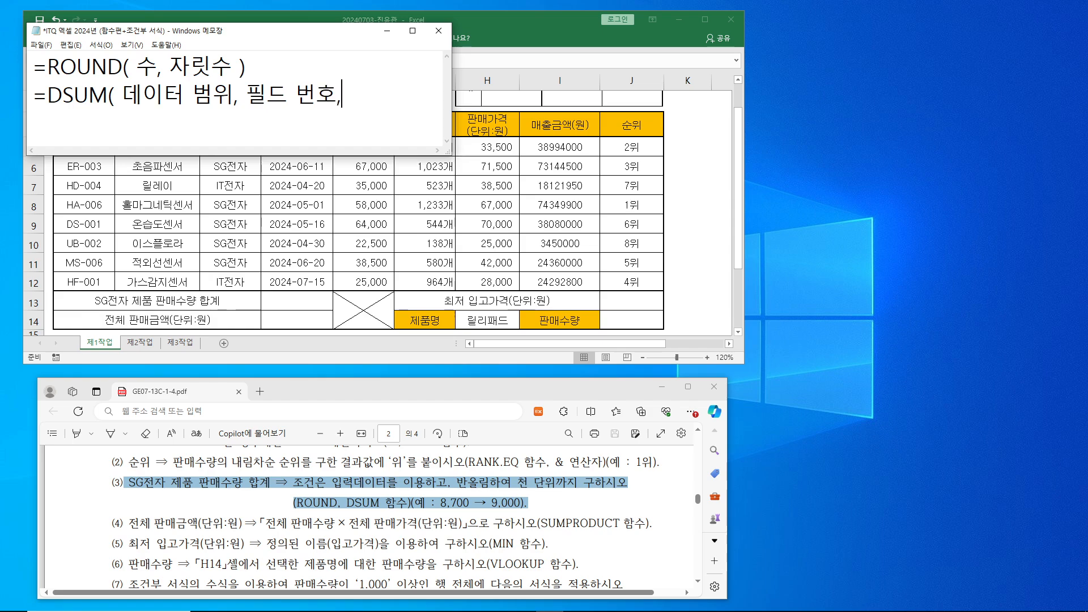
type("건 ")
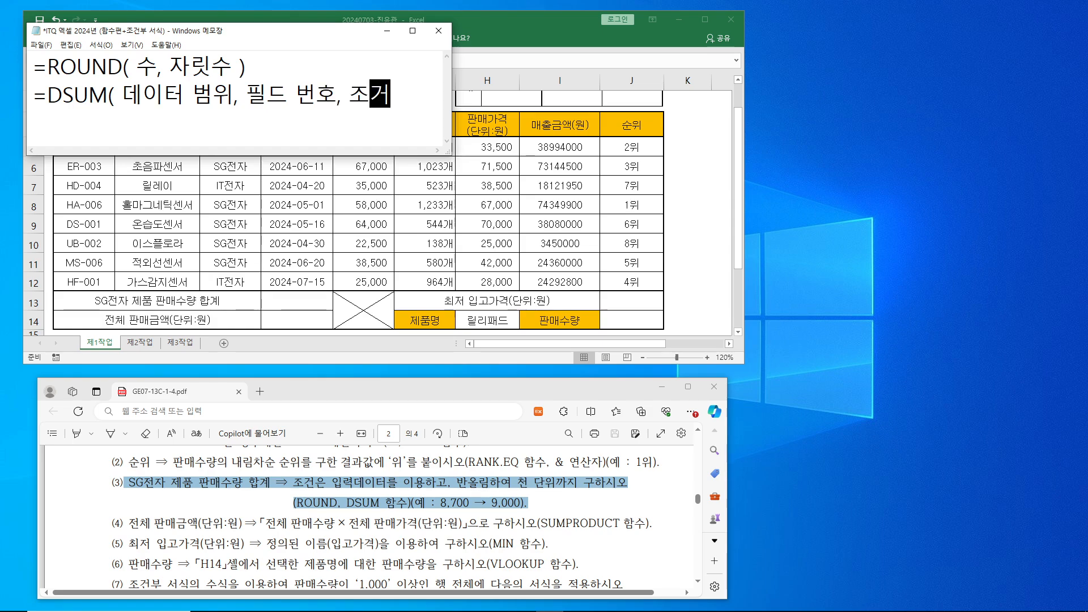
type("범위 ")
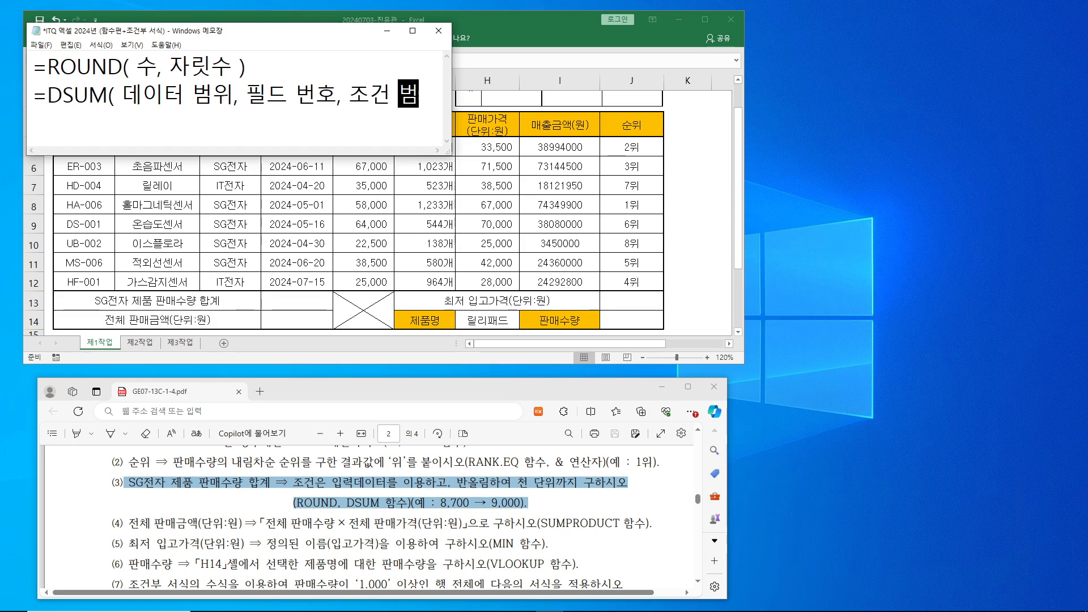
type(")")
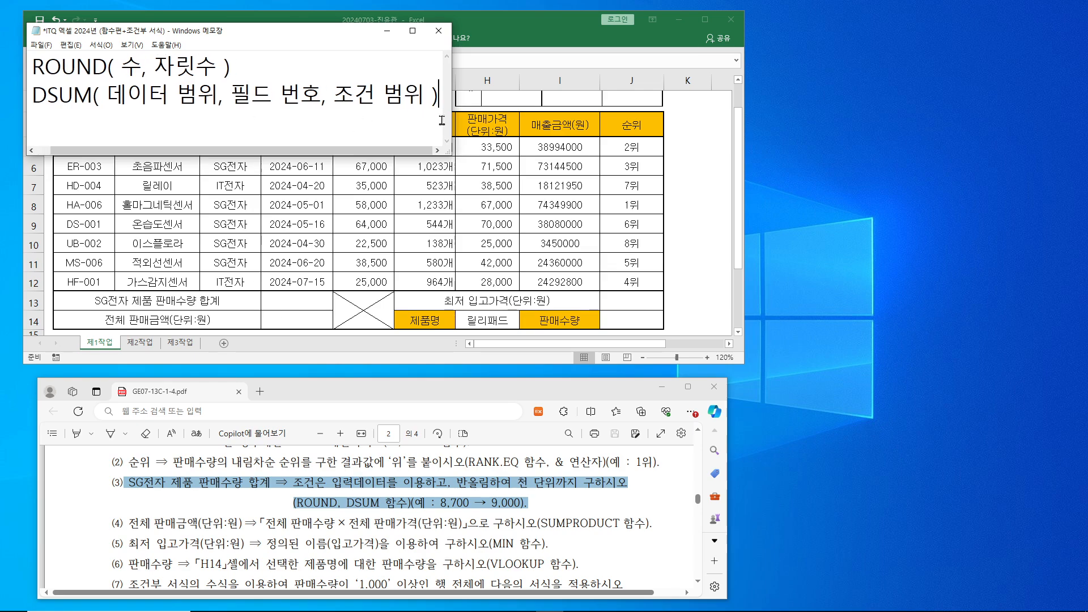
mouse_move(455, 128)
left_mouse_down()
mouse_move(512, 131)
mouse_move(471, 125)
left_mouse_up()
left_click_drag(369, 34, 458, 379)
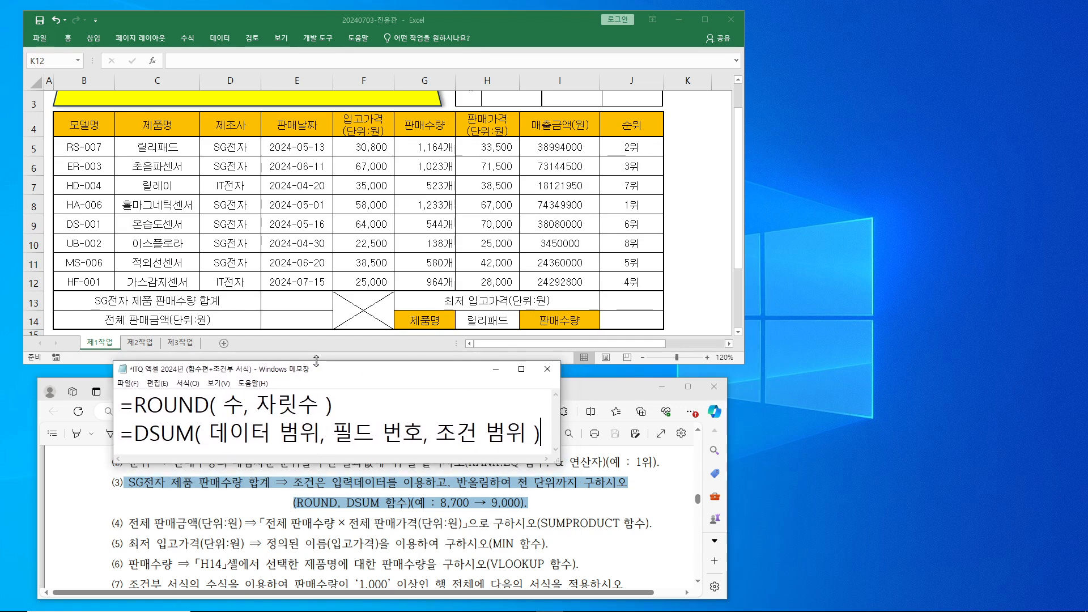
Start a DSUM formula in cell E13 of the worksheet and open its function arguments dialog, placed clear of columns B to H.
left_click(303, 299)
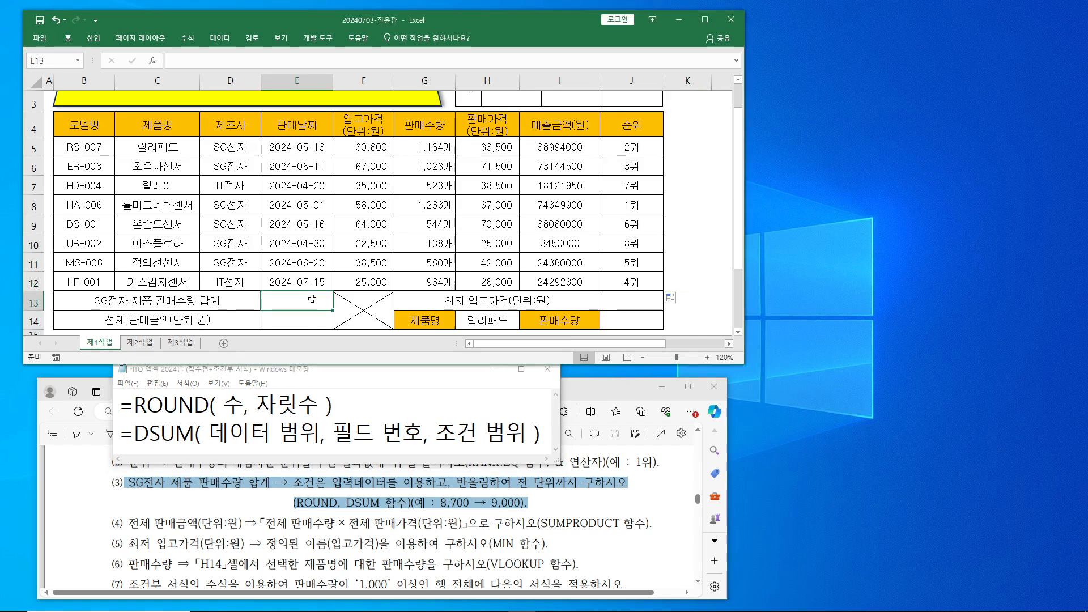
left_click(195, 60)
type("=")
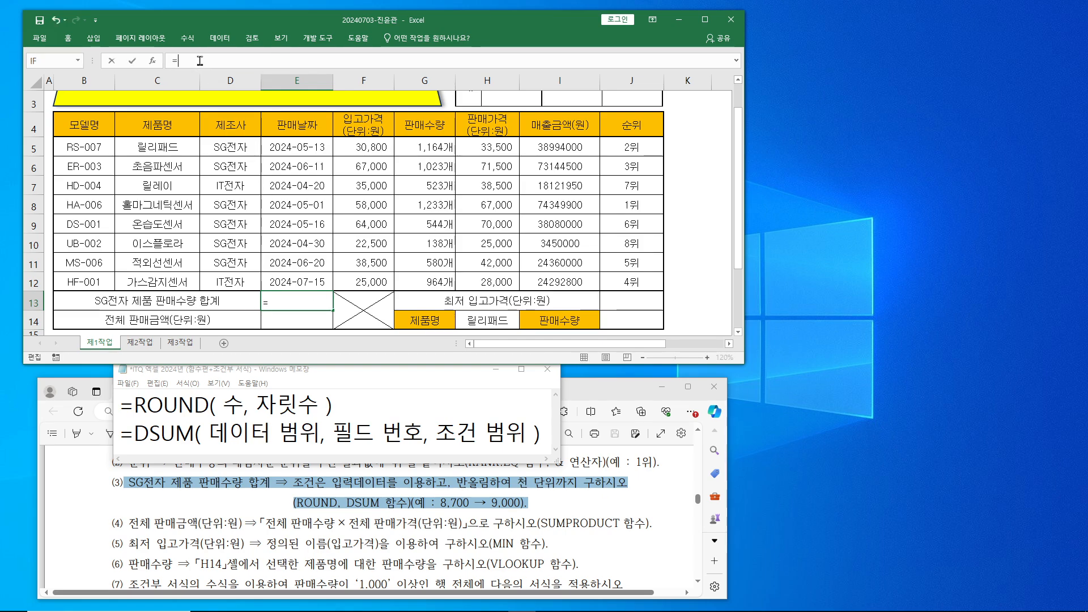
type("dau")
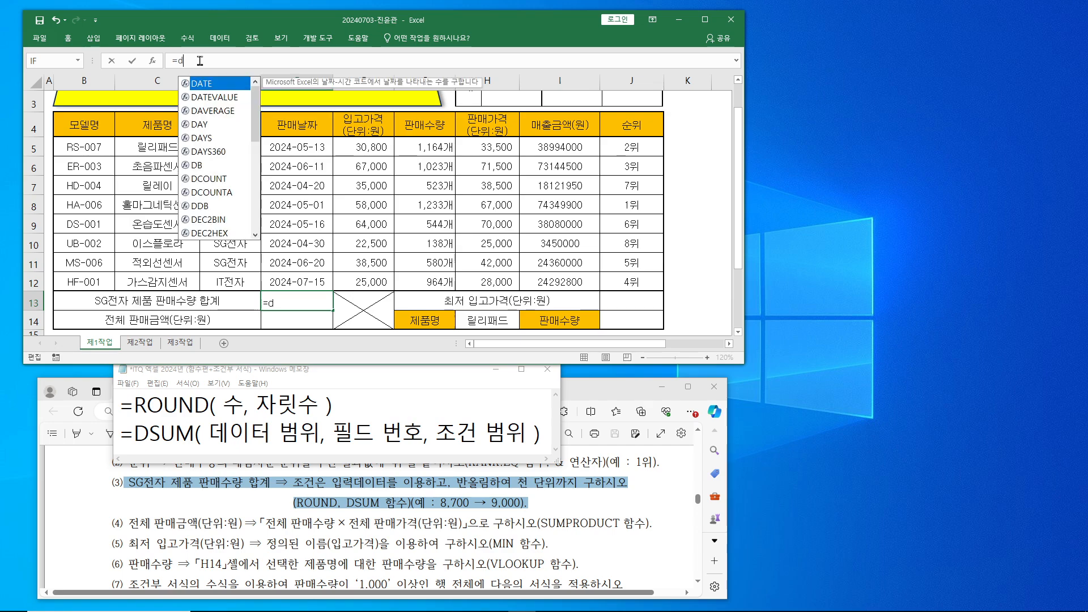
key("BackSpace")
key("BackSpace")
type("sum")
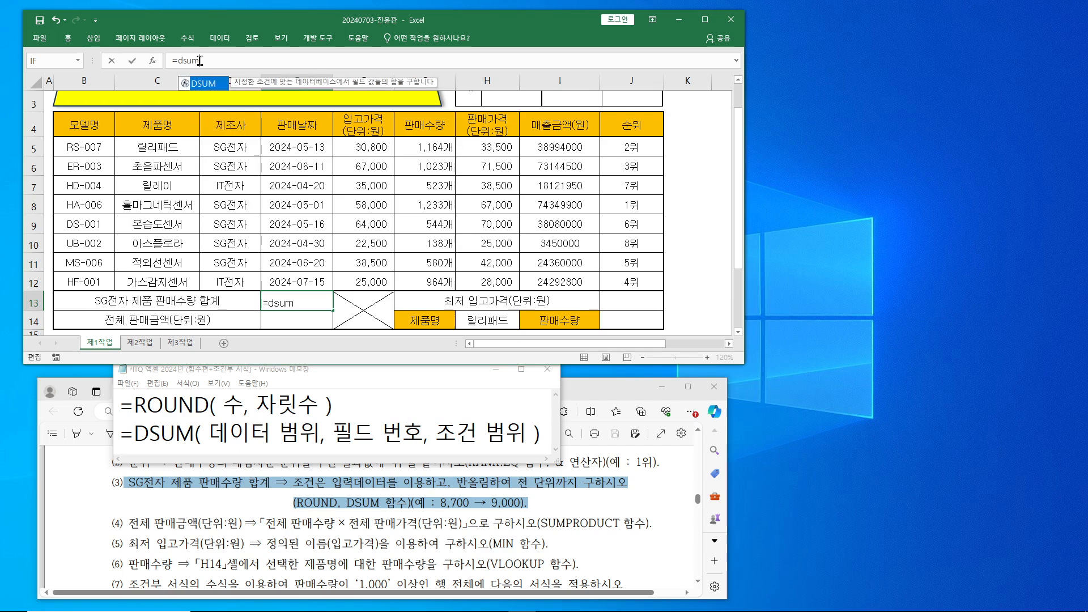
type("(")
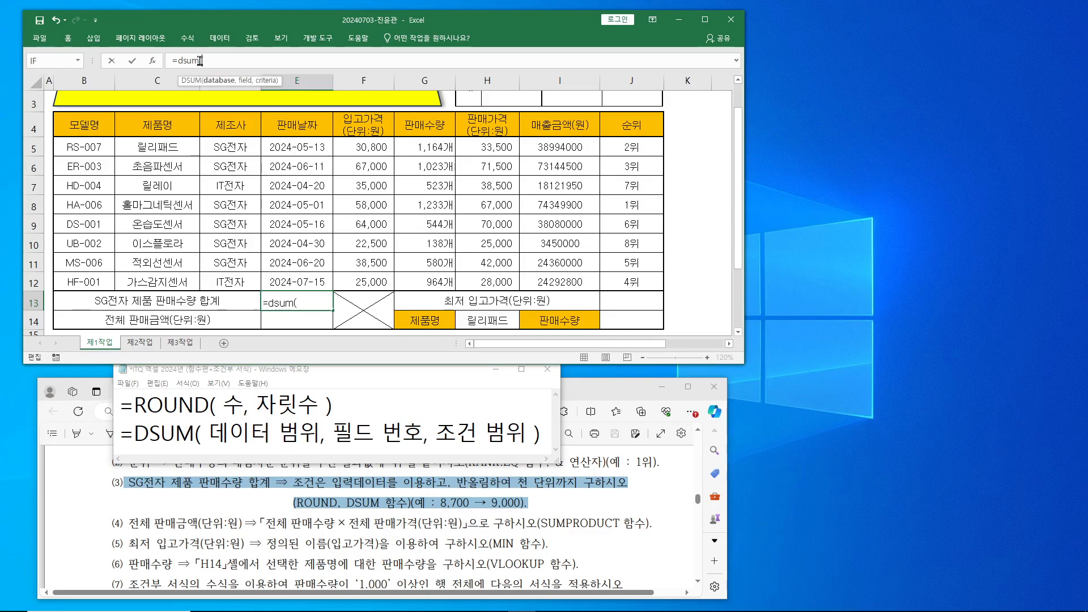
left_click(153, 61)
left_click_drag(198, 118, 686, 165)
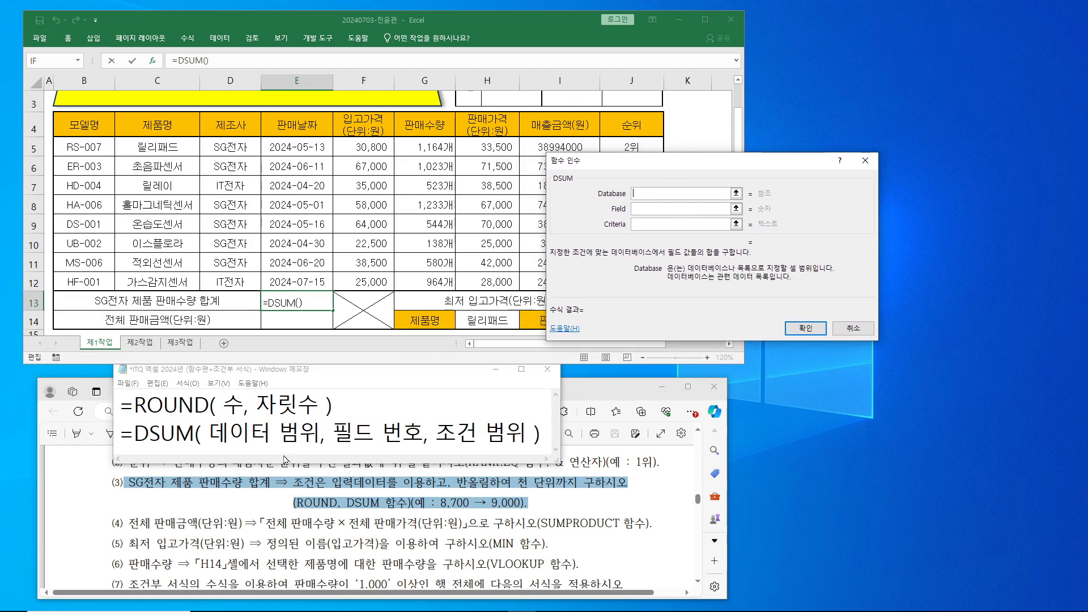
Temporarily mark 데이터 범위 and the D of DSUM, the Database argument and the range B4:H12, and clear the marks.
left_click_drag(207, 417, 322, 444)
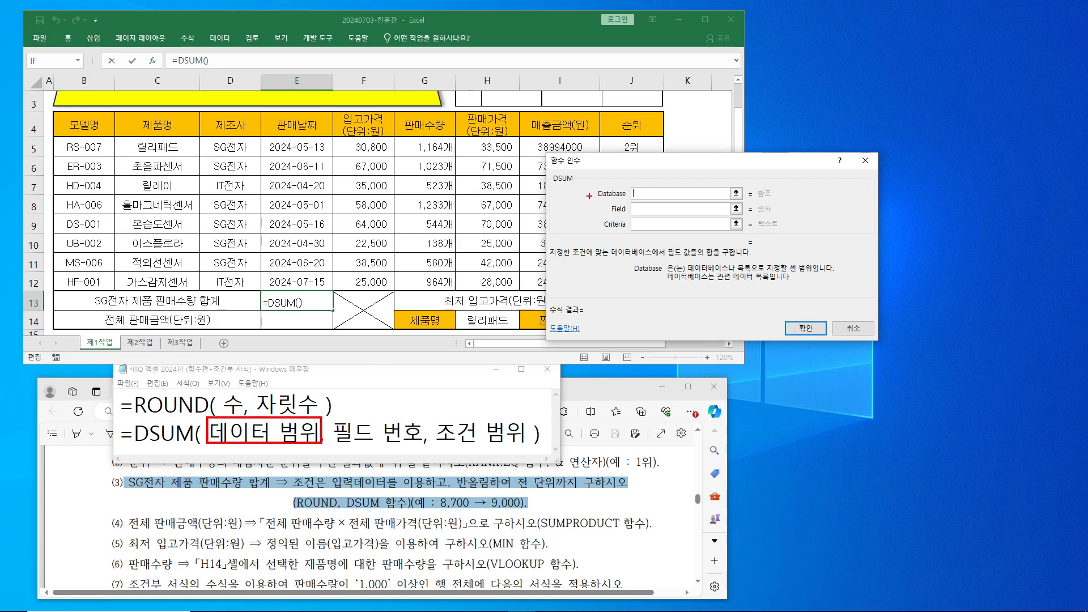
mouse_move(595, 188)
left_mouse_down()
mouse_move(637, 209)
mouse_move(629, 201)
left_mouse_up()
left_click_drag(552, 173, 561, 185)
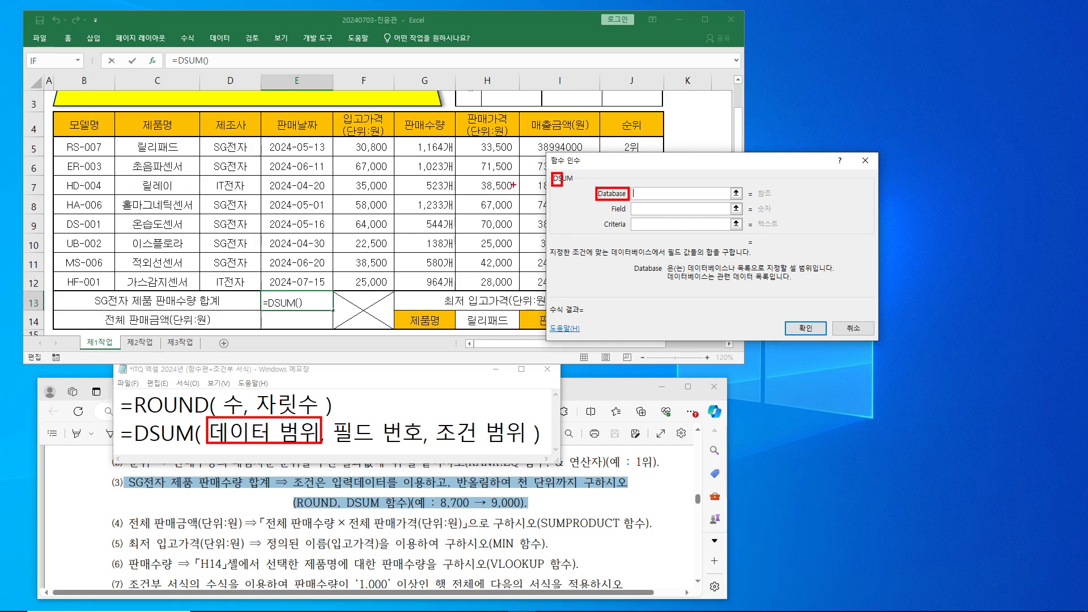
mouse_move(55, 113)
left_mouse_down()
mouse_move(226, 146)
mouse_move(503, 226)
mouse_move(520, 290)
left_mouse_up()
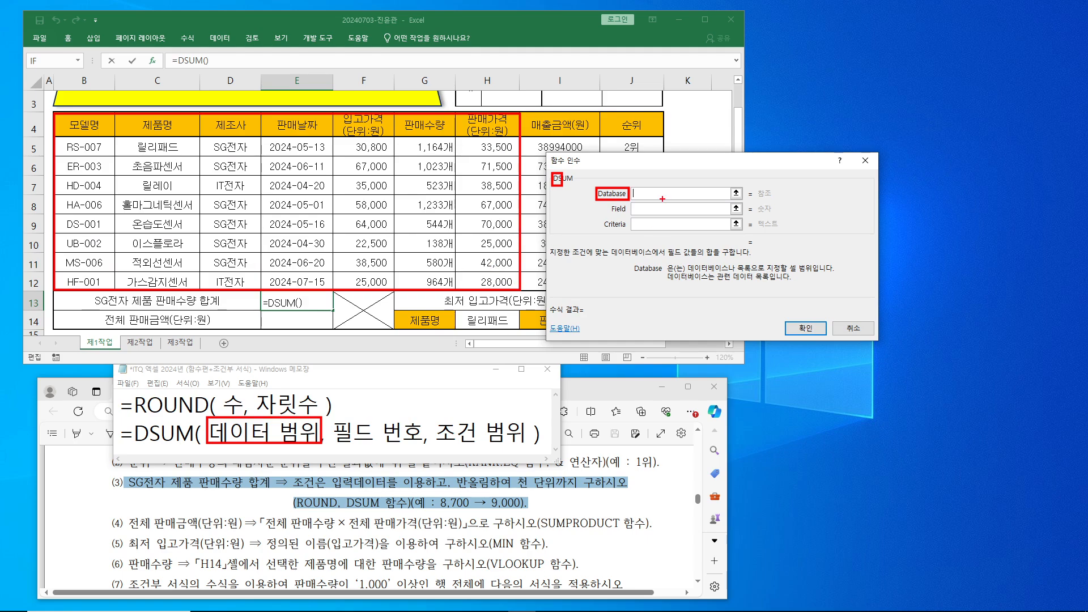
left_click_drag(644, 176, 677, 171)
mouse_move(550, 168)
left_mouse_down()
mouse_move(557, 181)
mouse_move(579, 158)
left_mouse_up()
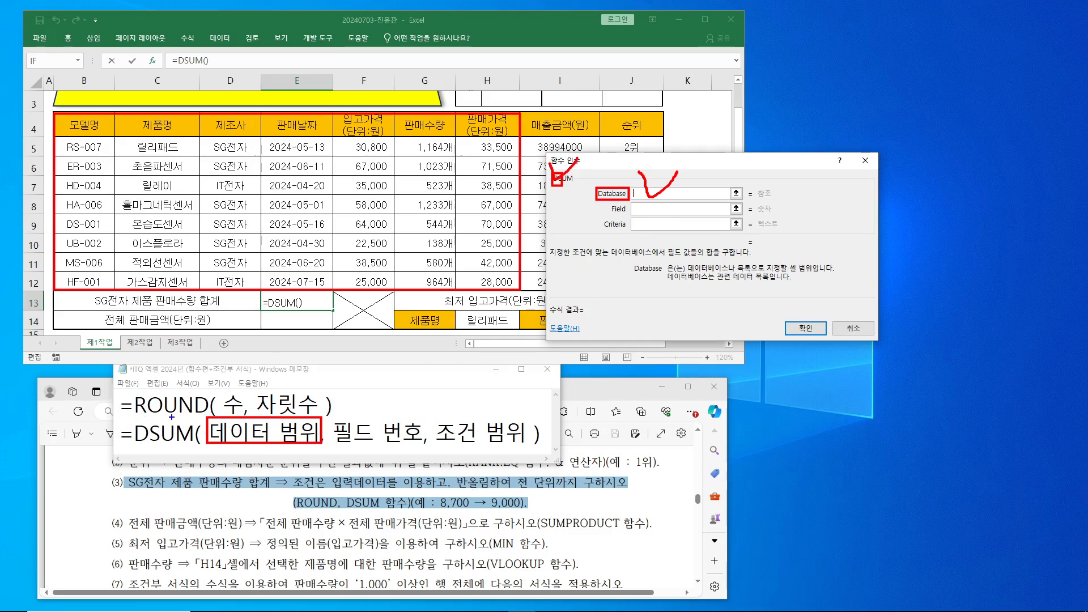
left_click_drag(132, 421, 152, 452)
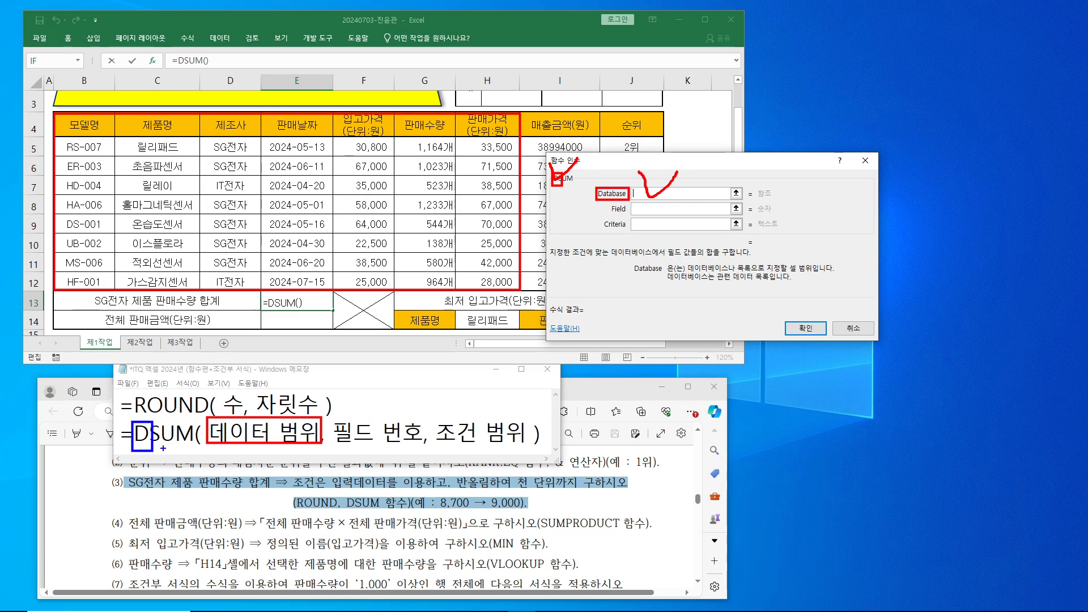
mouse_move(202, 414)
left_mouse_down()
mouse_move(391, 444)
mouse_move(528, 449)
left_mouse_up()
left_click_drag(247, 415, 289, 403)
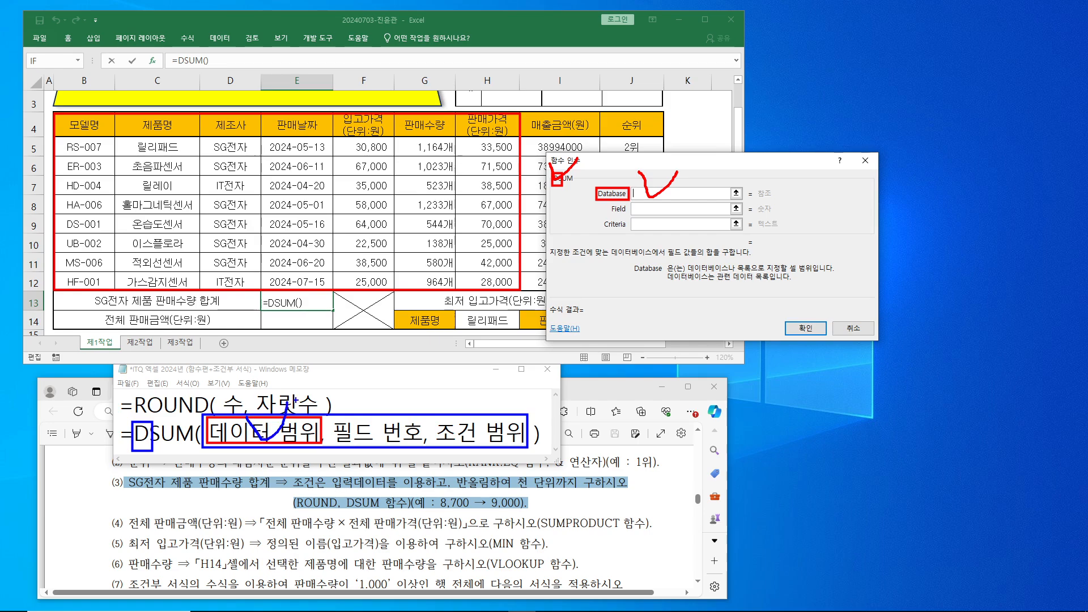
key("Escape")
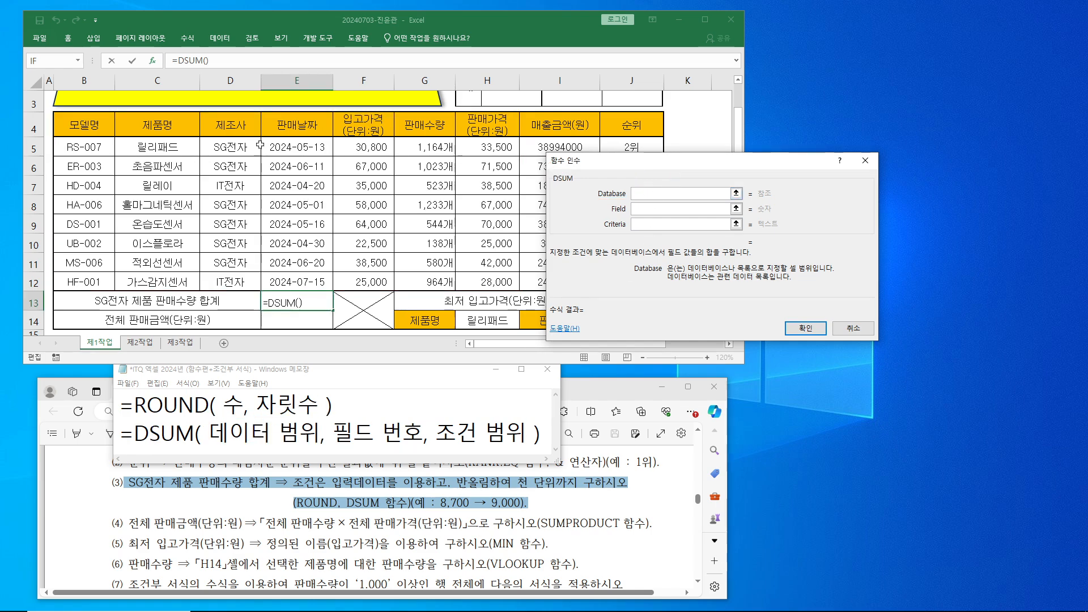
Set the DSUM Database argument to the table range B4:H12 and activate the Field argument.
left_click_drag(88, 123, 462, 273)
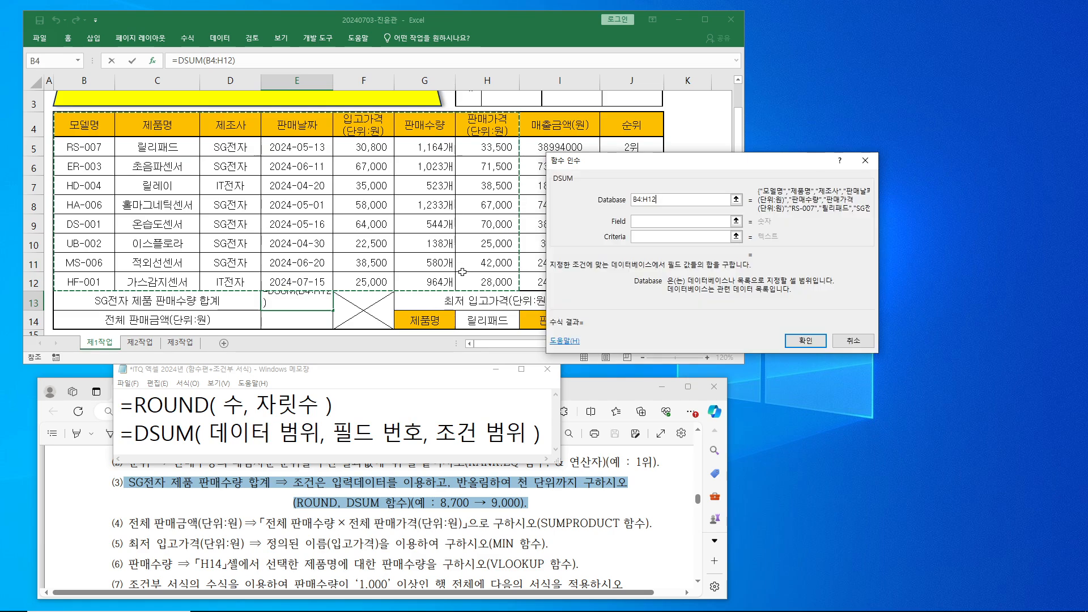
left_click(656, 222)
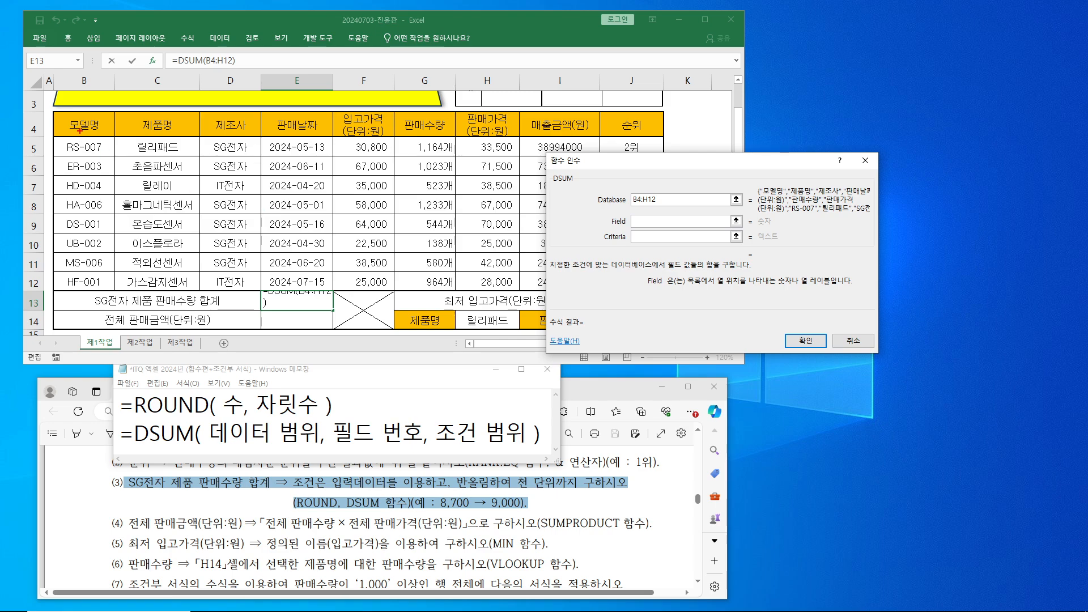
Temporarily mark B4:H12 and 판매수량 in question (3), and number the table columns from 모델명 (1) through 판매수량 (6).
left_click_drag(56, 112, 518, 292)
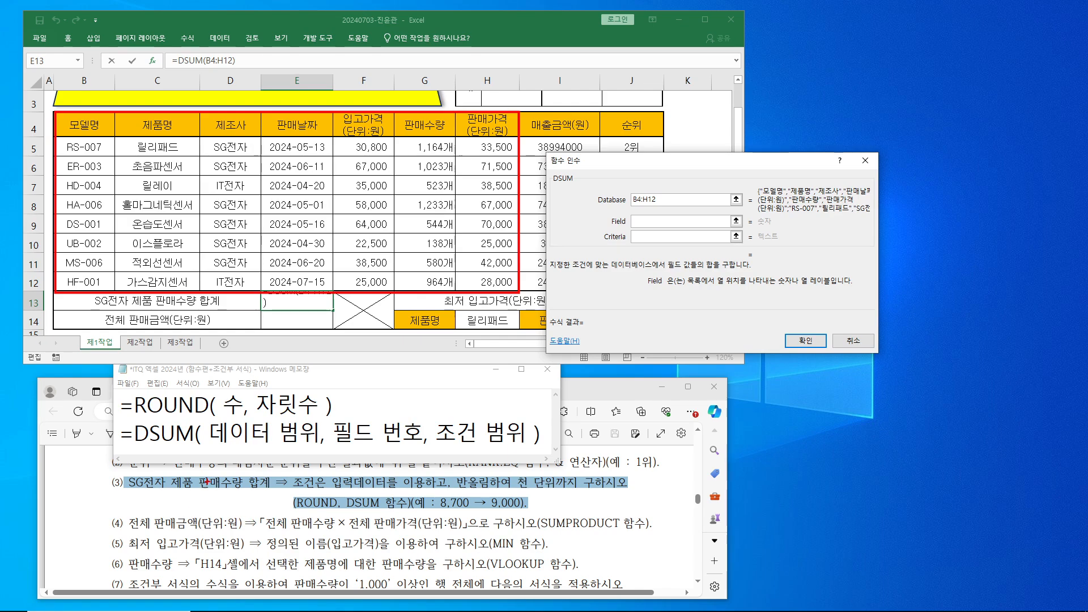
left_click_drag(193, 474, 245, 492)
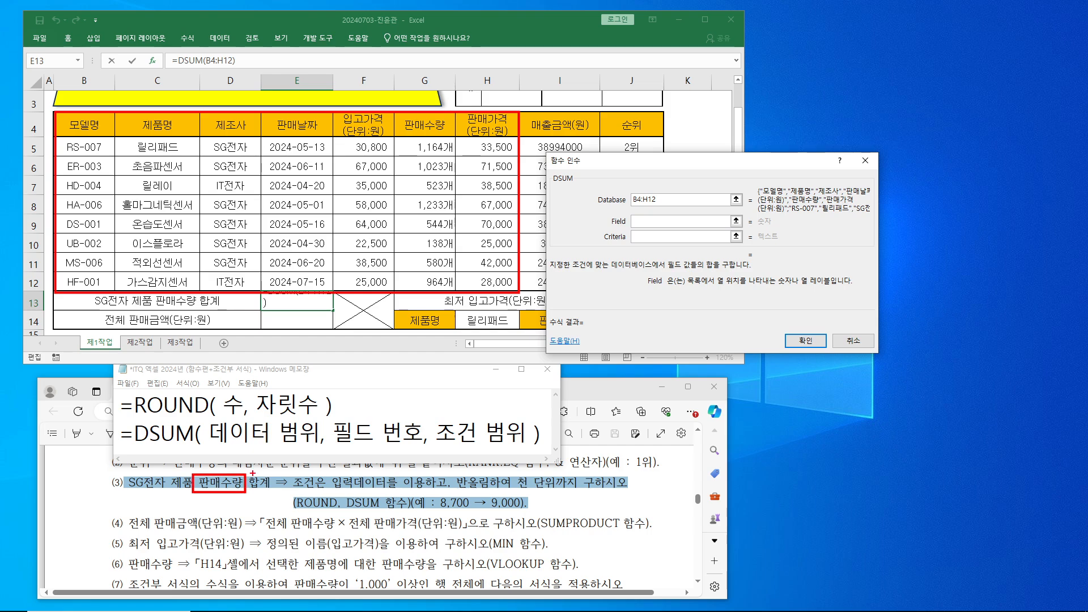
mouse_move(424, 101)
left_mouse_down()
mouse_move(424, 135)
mouse_move(467, 97)
left_mouse_up()
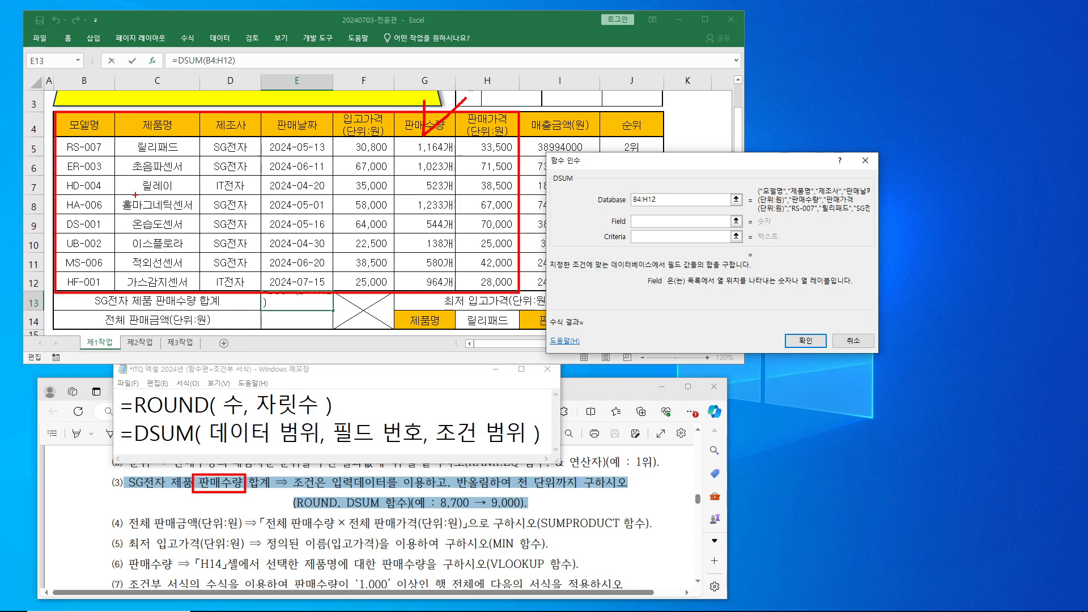
left_click_drag(90, 128, 79, 281)
mouse_move(153, 249)
left_mouse_down()
mouse_move(151, 280)
mouse_move(171, 278)
left_mouse_up()
mouse_move(215, 213)
left_mouse_down()
mouse_move(236, 217)
mouse_move(219, 261)
left_mouse_up()
mouse_move(286, 217)
left_mouse_down()
mouse_move(321, 216)
mouse_move(306, 241)
left_mouse_up()
mouse_move(347, 164)
left_mouse_down()
mouse_move(348, 212)
mouse_move(381, 165)
left_mouse_up()
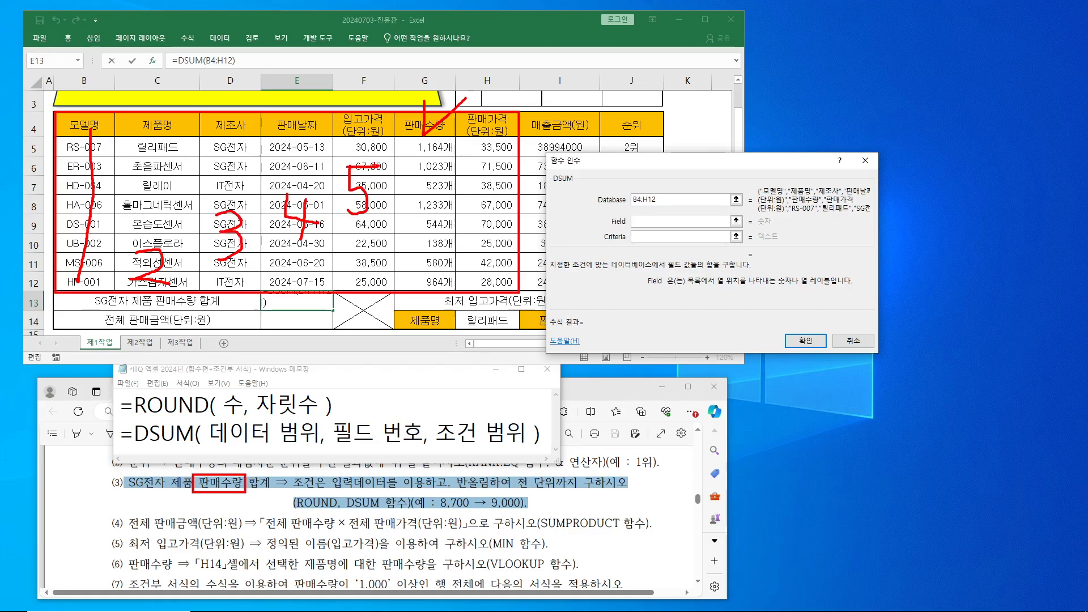
mouse_move(428, 158)
left_mouse_down()
mouse_move(420, 195)
mouse_move(424, 173)
left_mouse_up()
left_click_drag(654, 203, 646, 214)
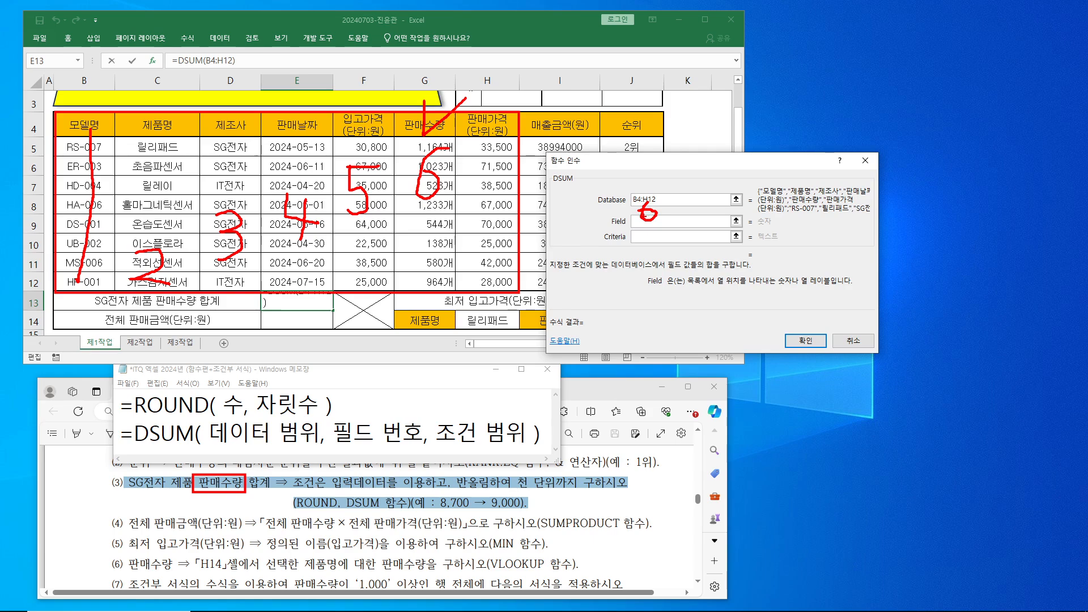
Clear the on-screen marks and set the DSUM Field argument to 6 for the 판매수량 column.
key("Escape")
left_click(643, 221)
type("6")
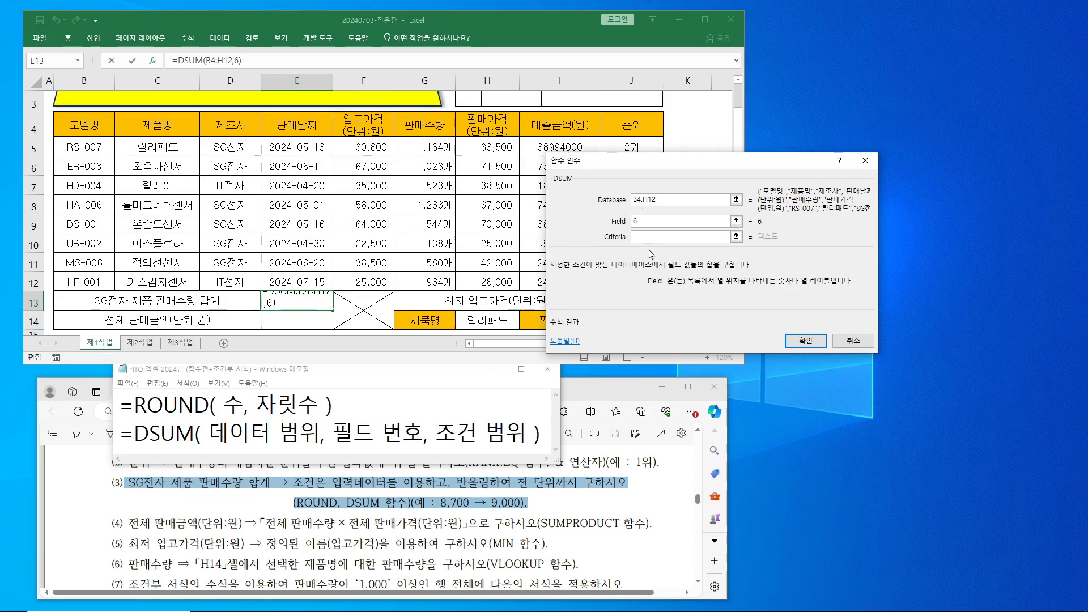
Activate the DSUM Criteria argument and temporarily mark its 조건 범위 description, plus SG전자 and 조건은 입력데이터 in question (3).
left_click(646, 236)
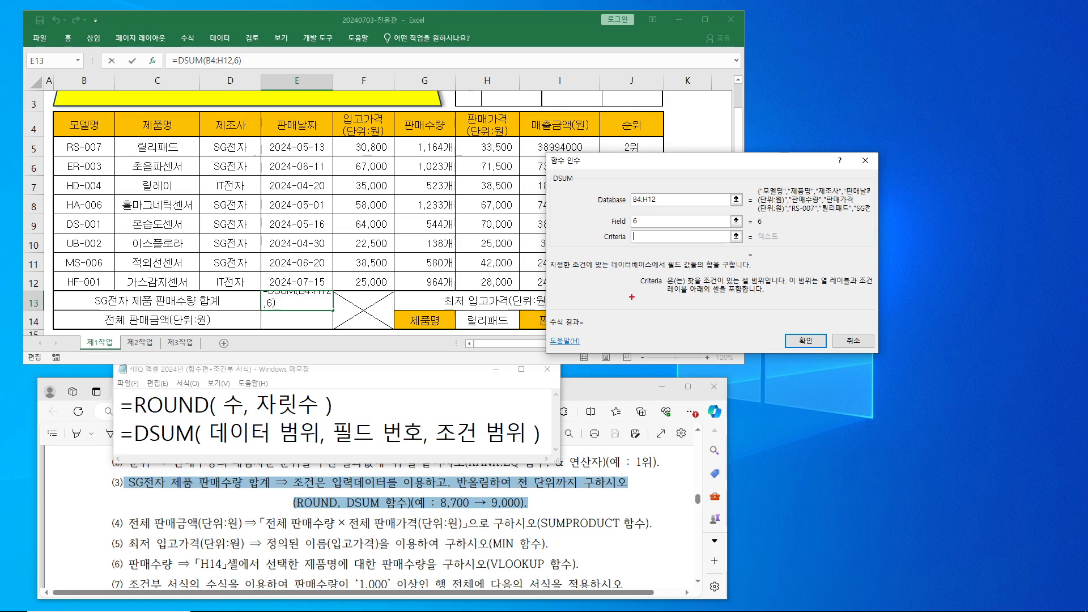
left_click_drag(735, 265, 776, 291)
left_click_drag(439, 414, 469, 442)
left_click_drag(424, 400, 536, 458)
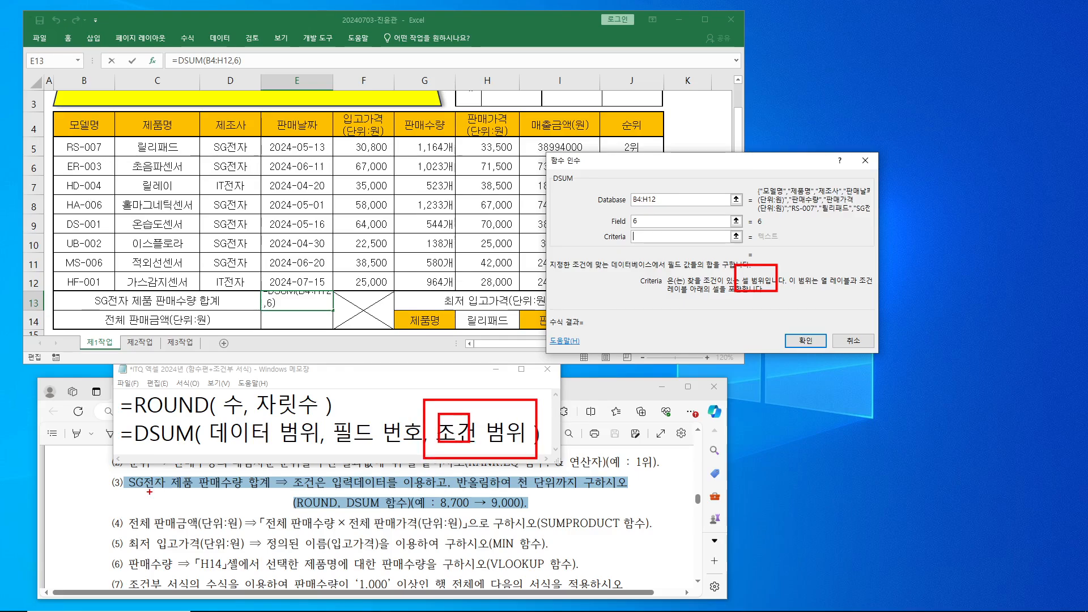
left_click_drag(125, 472, 170, 494)
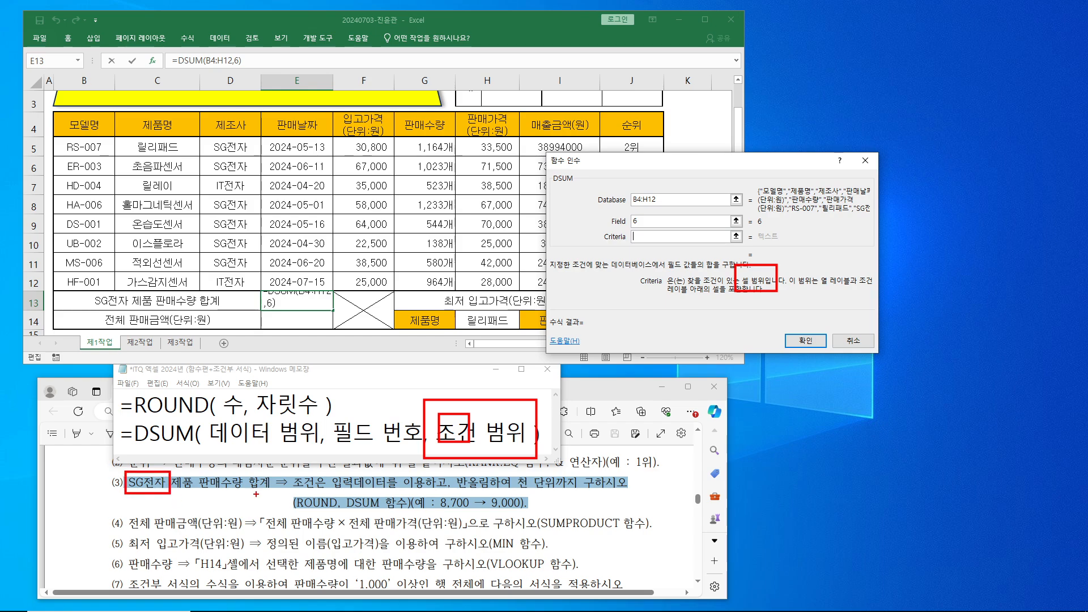
left_click_drag(286, 470, 389, 496)
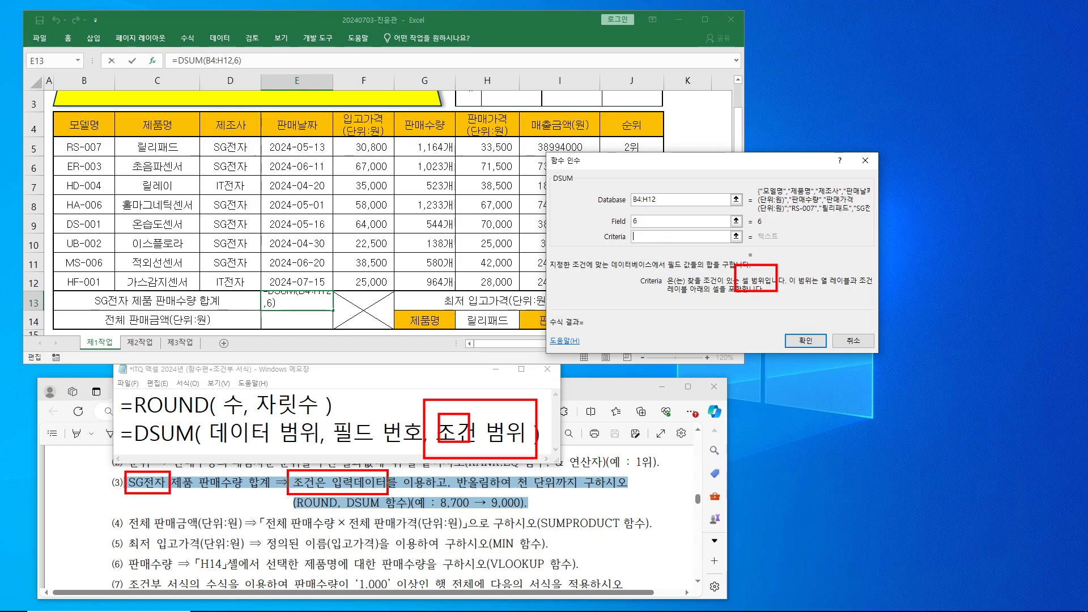
Temporarily mark the table range B4:H12, its Database argument, and the 제조사 criteria cells D4:D5 matching 조건 범위.
mouse_move(56, 111)
left_mouse_down()
mouse_move(424, 222)
mouse_move(522, 302)
mouse_move(519, 292)
left_mouse_up()
left_click_drag(626, 188, 665, 214)
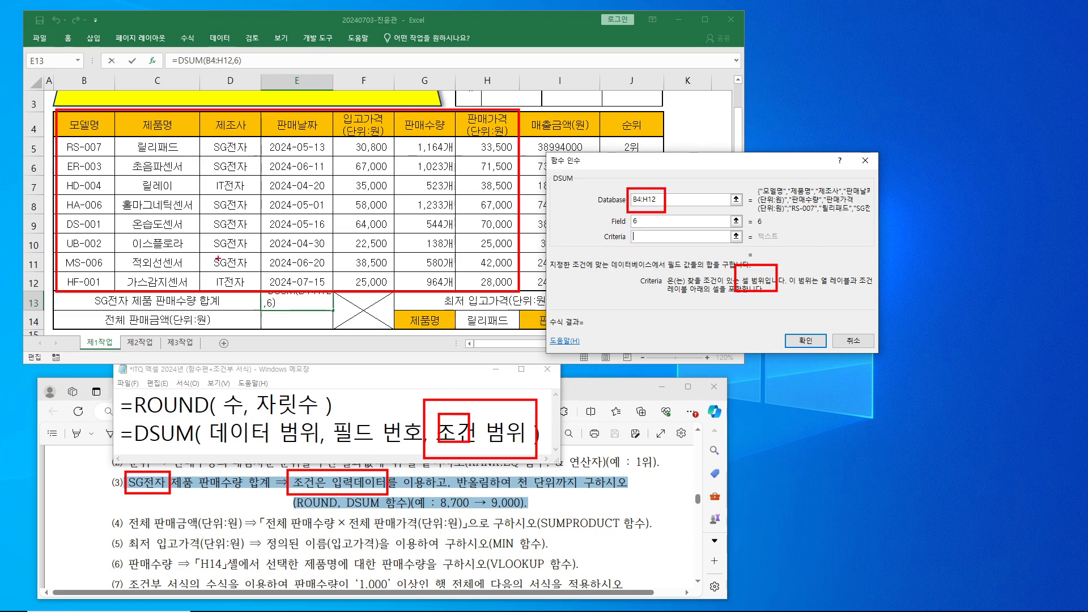
left_click_drag(238, 156, 252, 135)
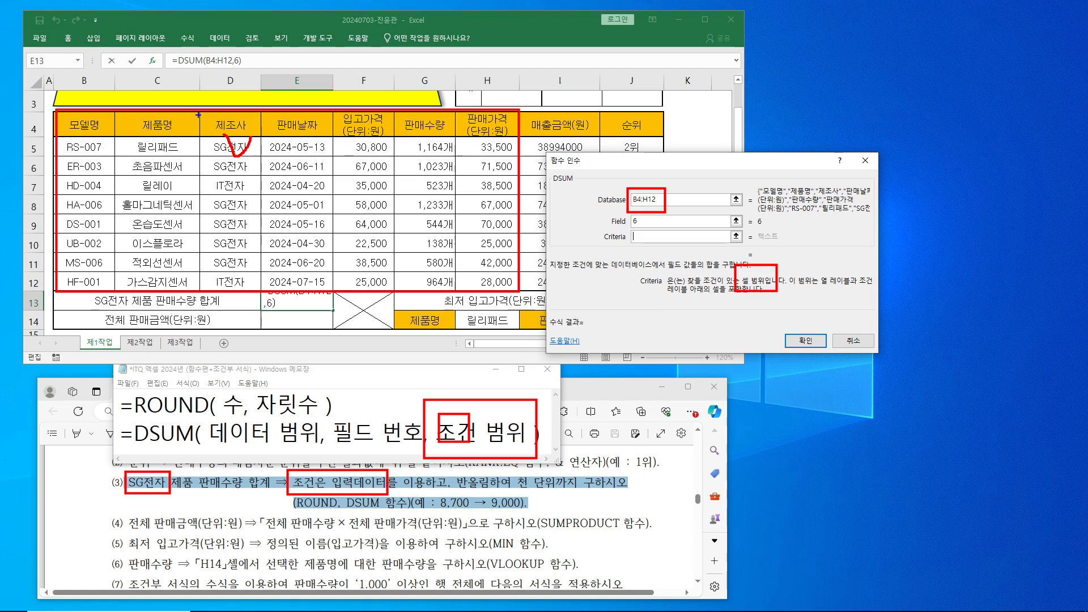
left_click_drag(200, 113, 261, 161)
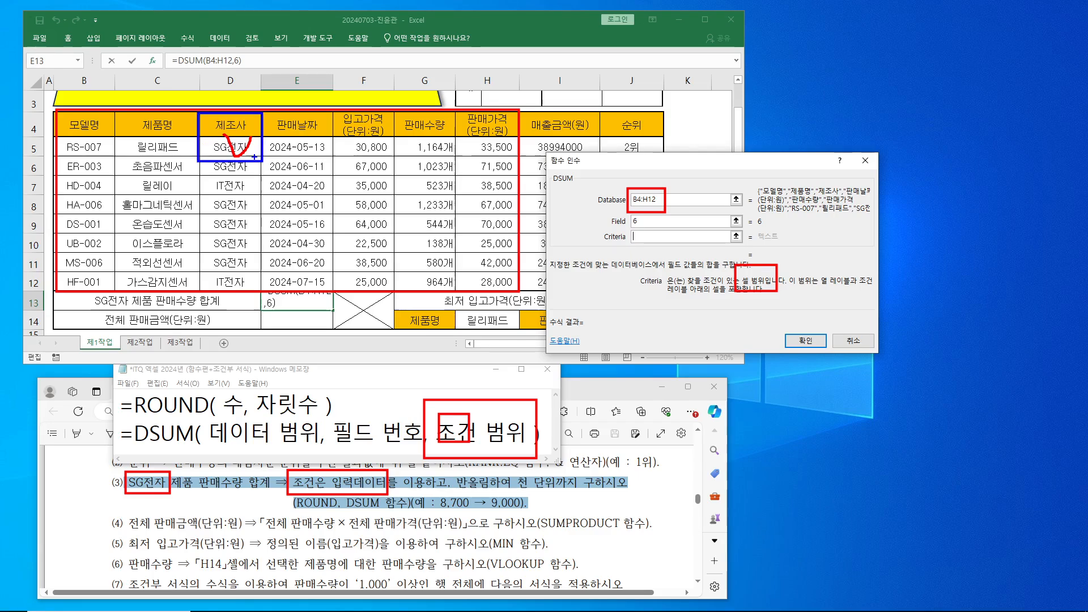
mouse_move(224, 117)
left_mouse_down()
mouse_move(225, 167)
mouse_move(265, 131)
left_mouse_up()
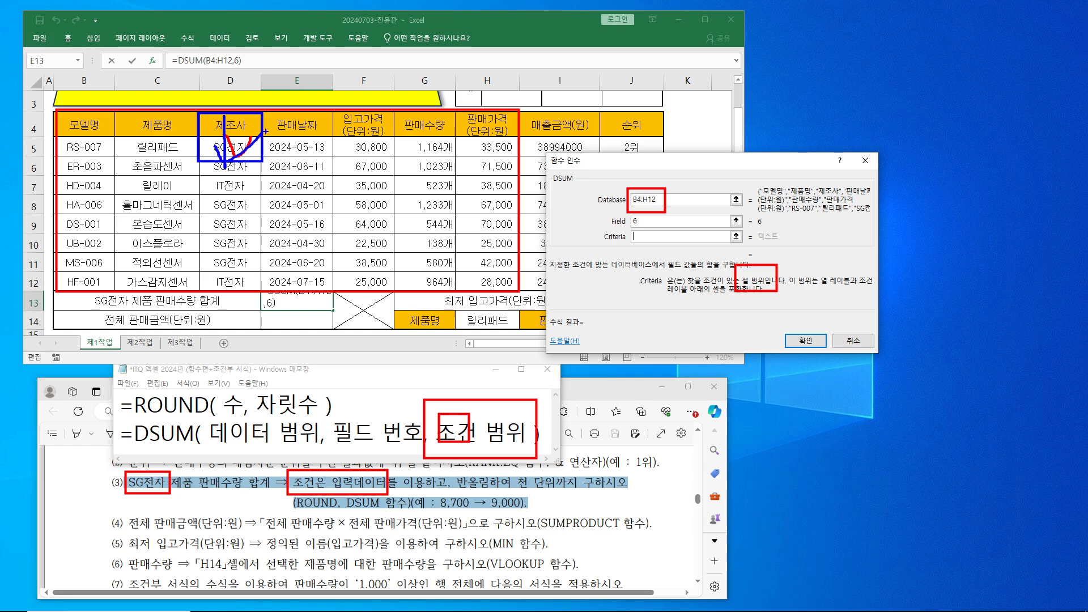
left_click_drag(751, 250, 784, 251)
left_click_drag(485, 405, 556, 388)
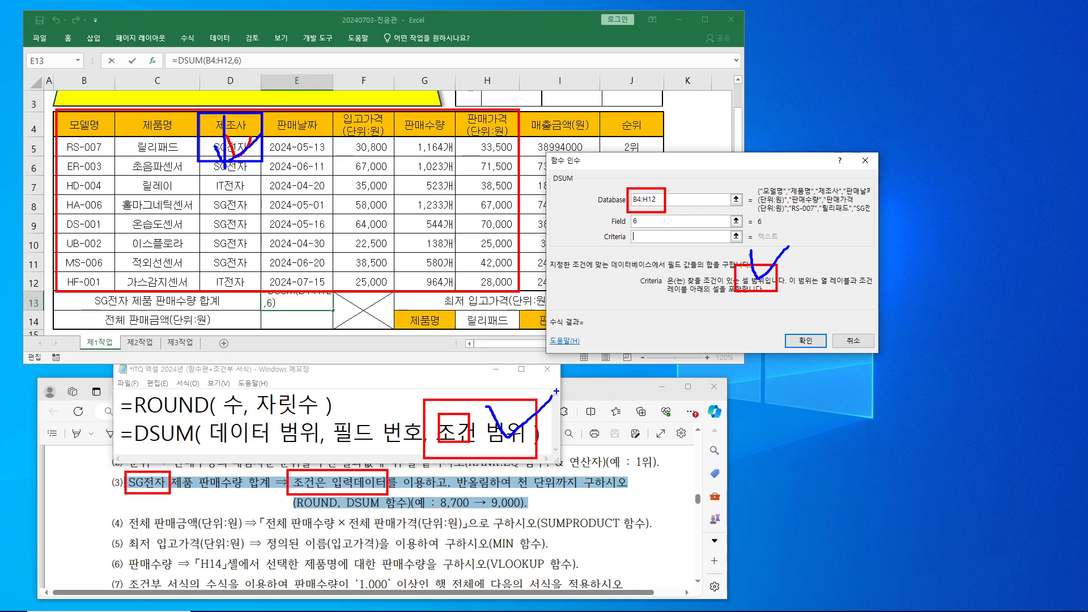
Clear the on-screen marks and set the DSUM Criteria argument to D4:D5.
key("Escape")
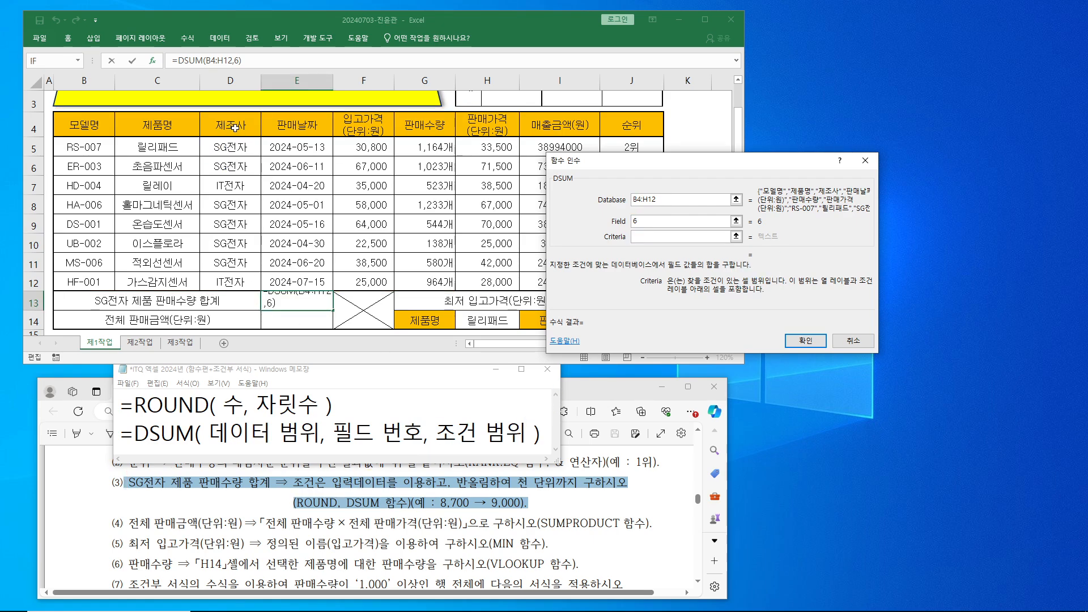
left_click_drag(236, 128, 238, 148)
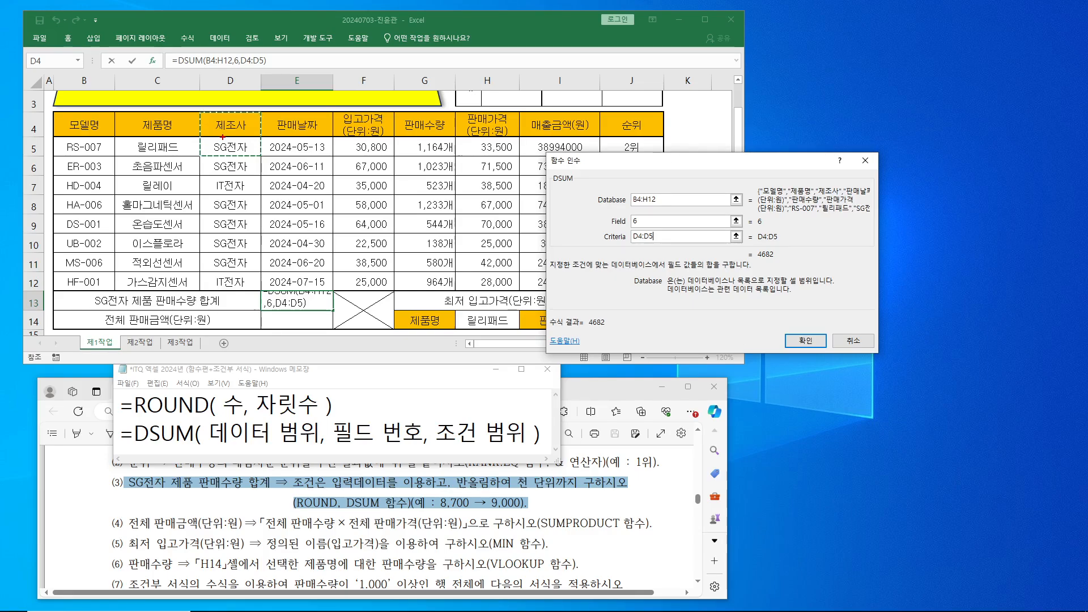
Temporarily mark the SG전자 cells in the 제조사 column and the matching 판매수량 values being summed.
mouse_move(206, 137)
left_mouse_down()
mouse_move(250, 155)
mouse_move(247, 171)
mouse_move(250, 157)
left_mouse_up()
left_click_drag(209, 196, 259, 268)
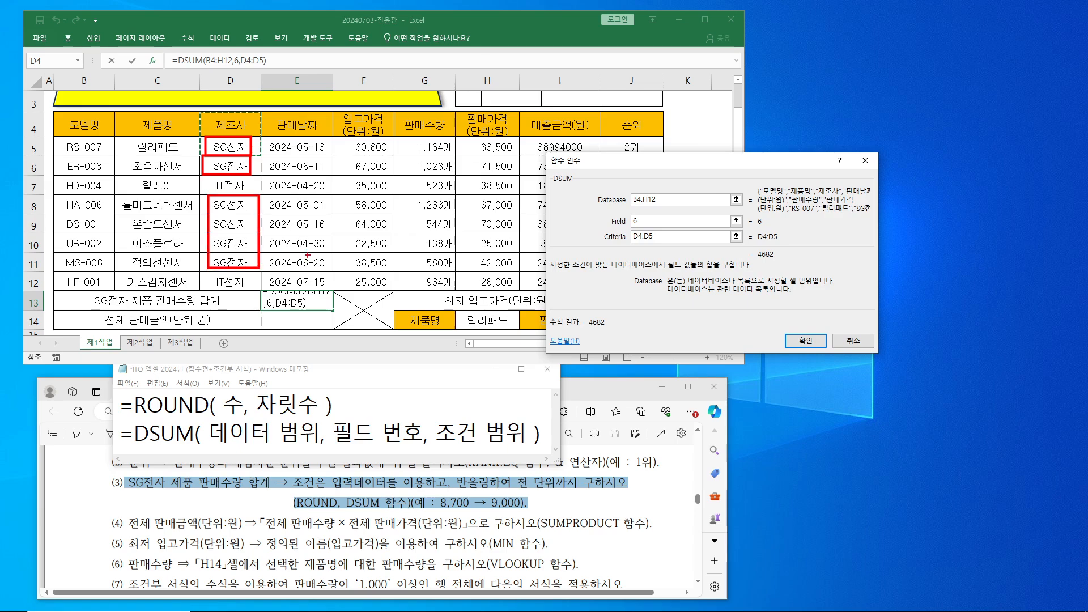
mouse_move(404, 137)
left_mouse_down()
mouse_move(457, 174)
mouse_move(433, 200)
mouse_move(455, 235)
left_mouse_up()
left_click_drag(454, 263, 456, 265)
mouse_move(472, 180)
left_mouse_down()
mouse_move(493, 182)
mouse_move(483, 199)
left_mouse_up()
mouse_move(417, 132)
left_mouse_down()
mouse_move(433, 162)
mouse_move(428, 199)
left_mouse_up()
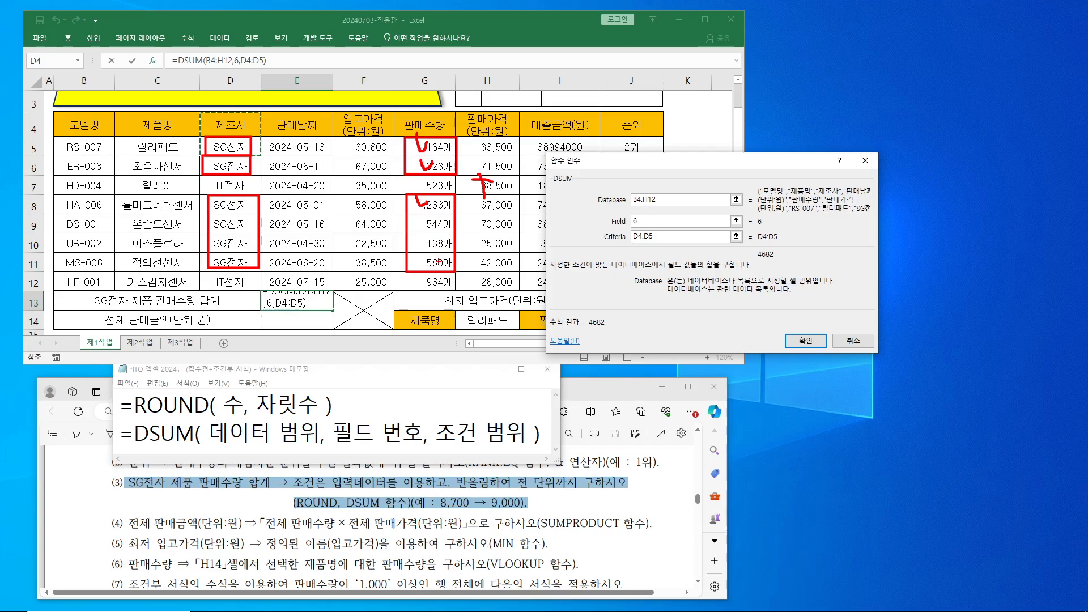
left_click_drag(430, 215, 432, 228)
Temporarily mark the formula result and DSUM 함수 in question (3), and confirm the DSUM formula in E13.
left_click_drag(580, 315, 613, 335)
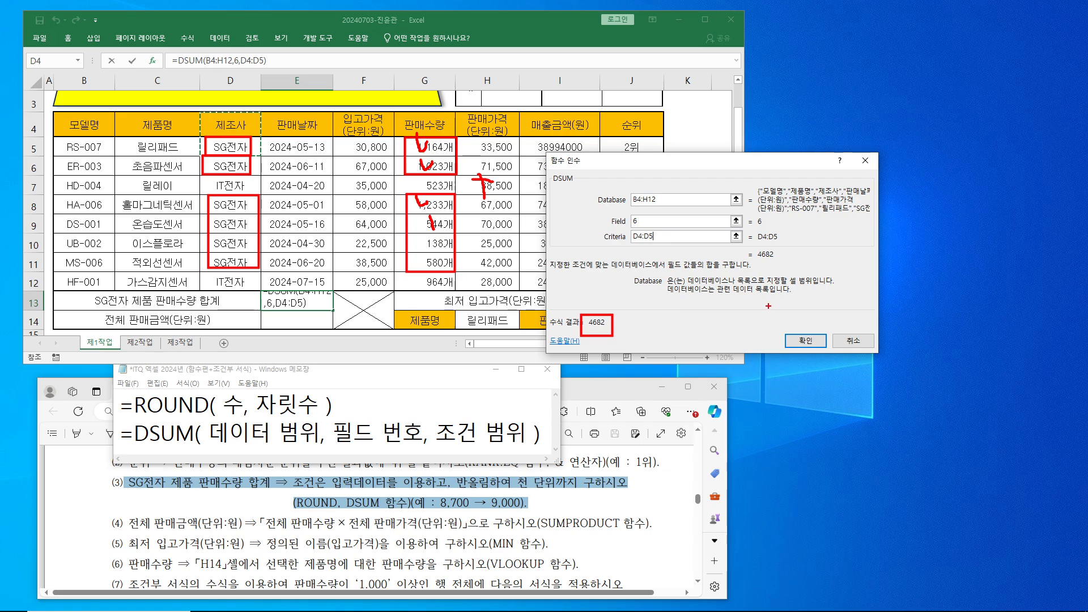
left_click_drag(784, 326, 869, 287)
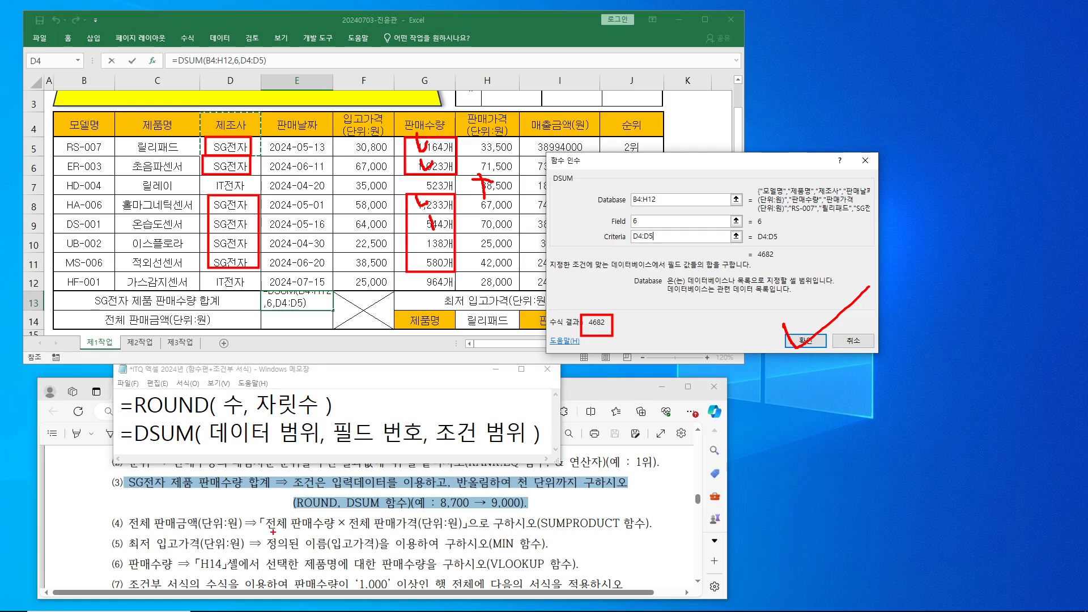
left_click_drag(118, 476, 266, 491)
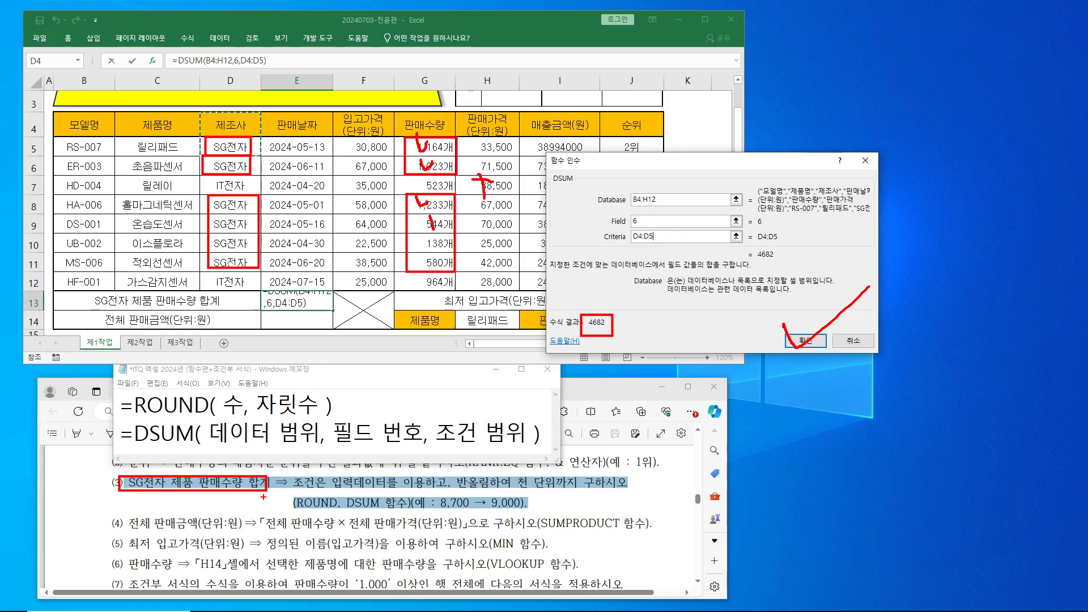
left_click_drag(343, 493, 409, 515)
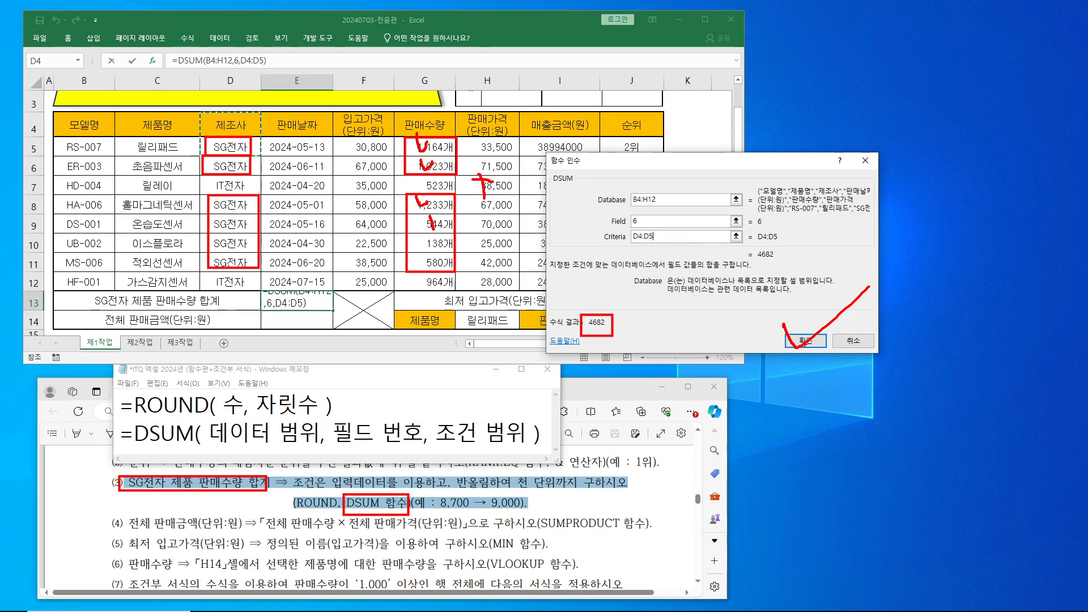
key("Escape")
left_click(804, 341)
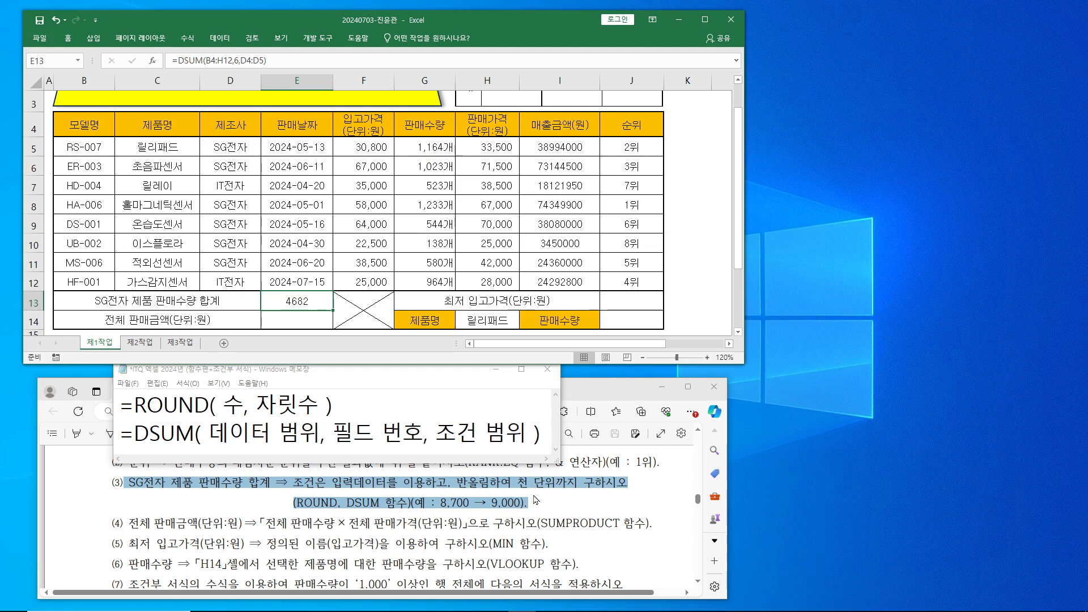
Temporarily mark 반올림하여 천 단위 and ROUND in question (3) and the ROUND( 수, 자릿수 ) syntax, and clear the marks.
key("ctrl+2")
left_click_drag(454, 472, 552, 491)
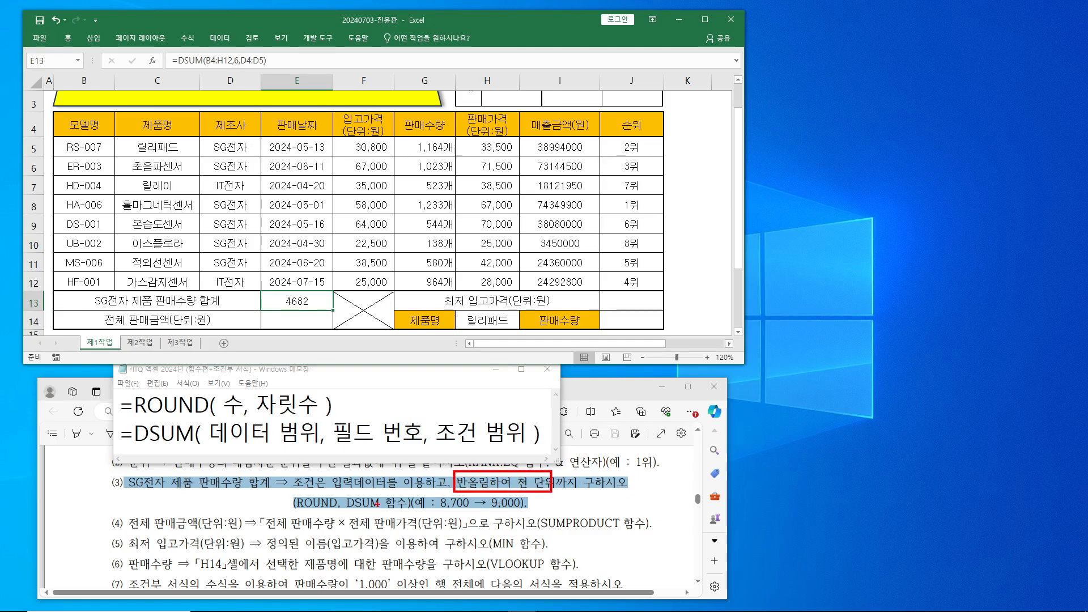
left_click_drag(294, 494, 341, 514)
left_click_drag(132, 386, 336, 421)
mouse_move(225, 395)
left_mouse_down()
mouse_move(232, 412)
mouse_move(251, 377)
left_mouse_up()
key("Escape")
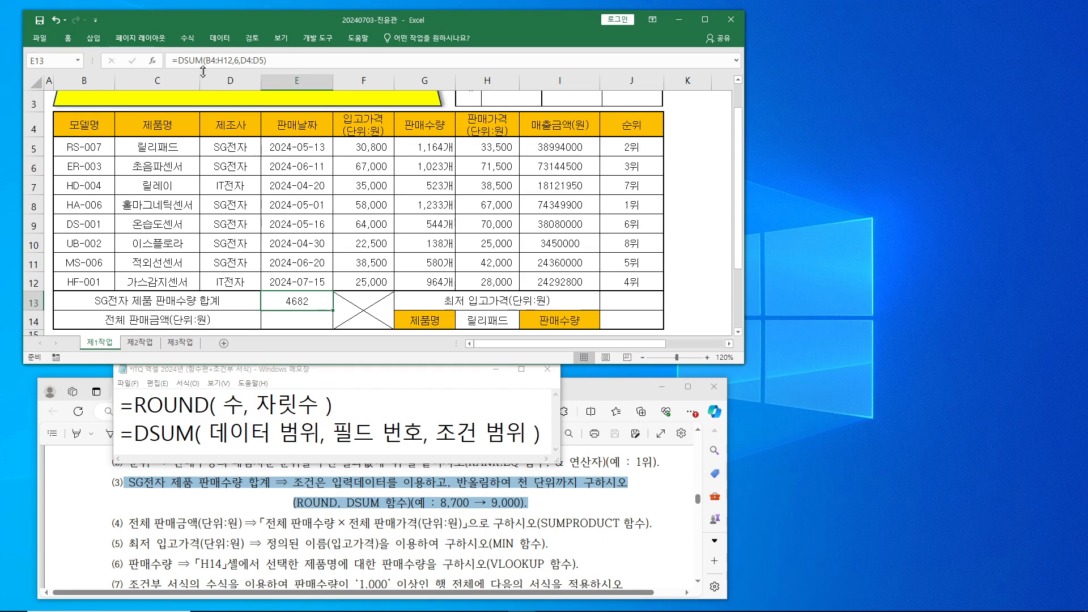
Cut DSUM(B4:H12,6,D4:D5) out of the formula in E13, keeping only the equals sign.
left_click(178, 61)
left_click_drag(178, 60, 267, 60)
key("ctrl+c")
right_click(252, 59)
left_click(286, 66)
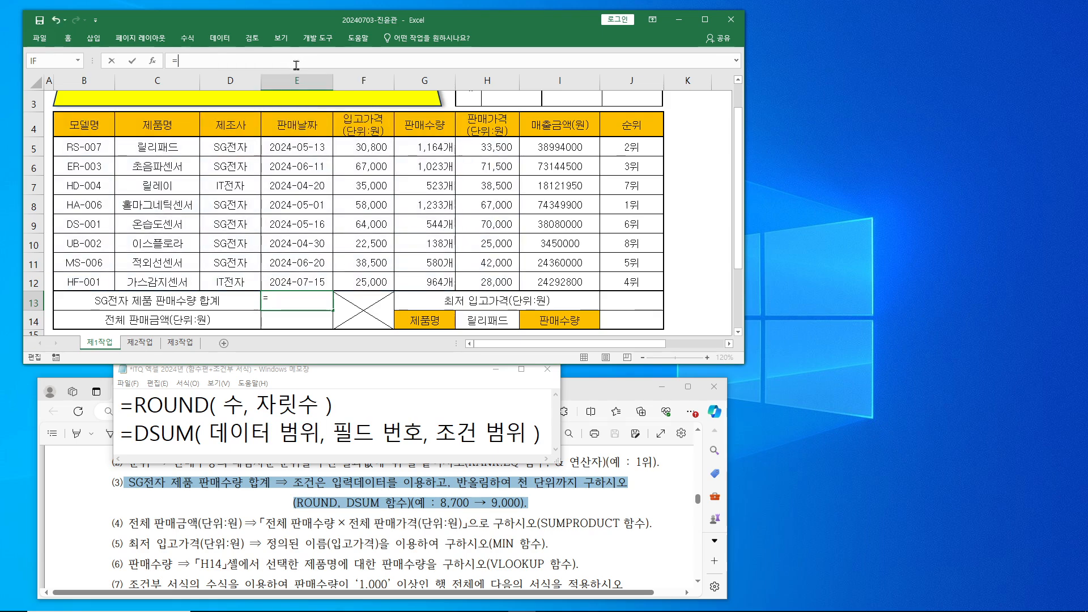
Enter the ROUND function in E13 and paste the cut DSUM expression as its Number argument.
type("round")
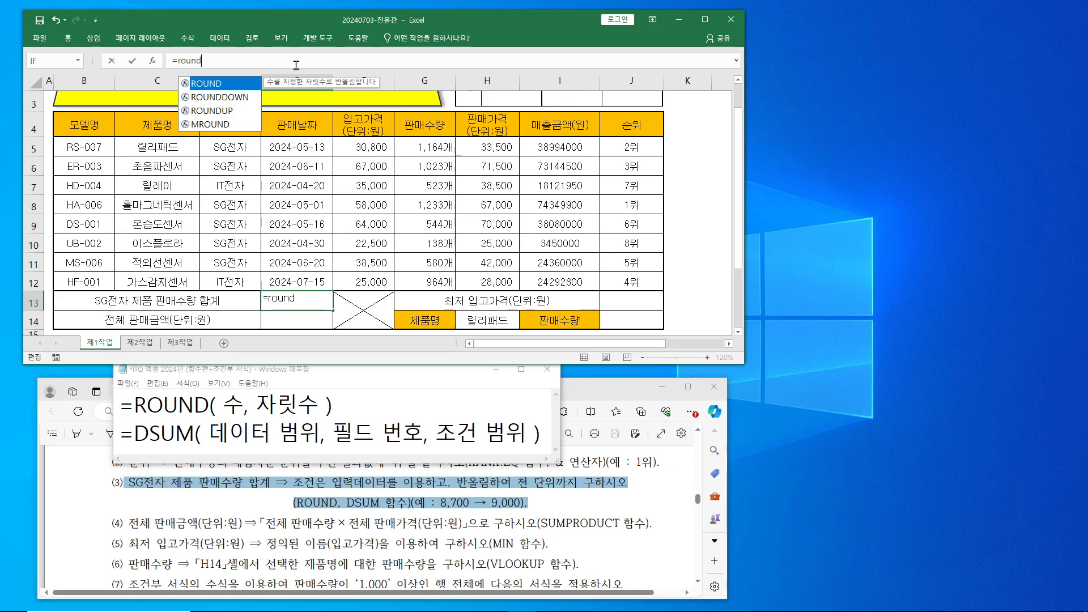
type("(")
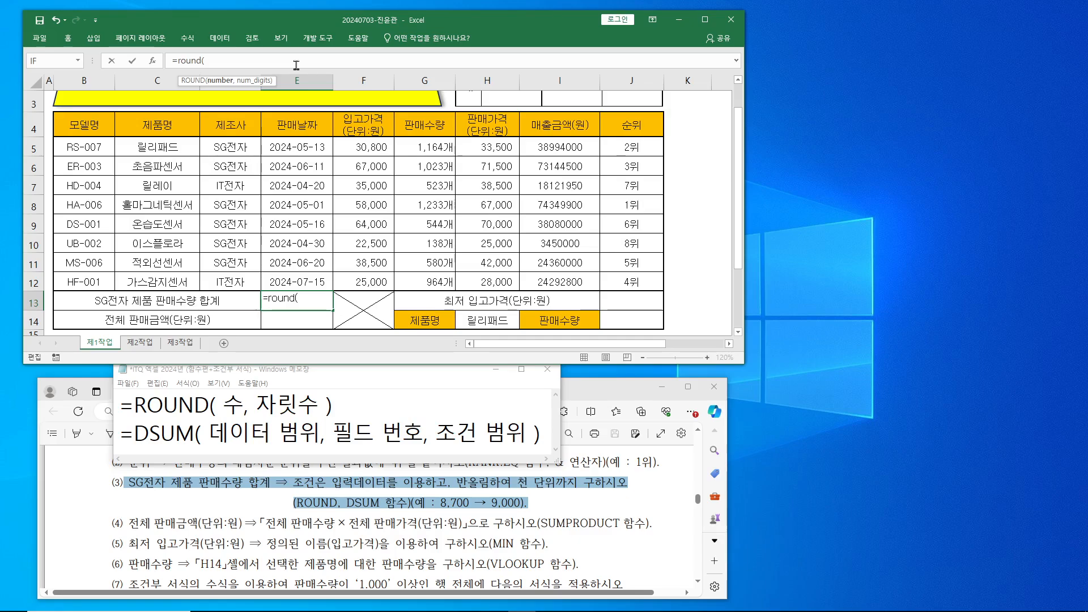
left_click(152, 60)
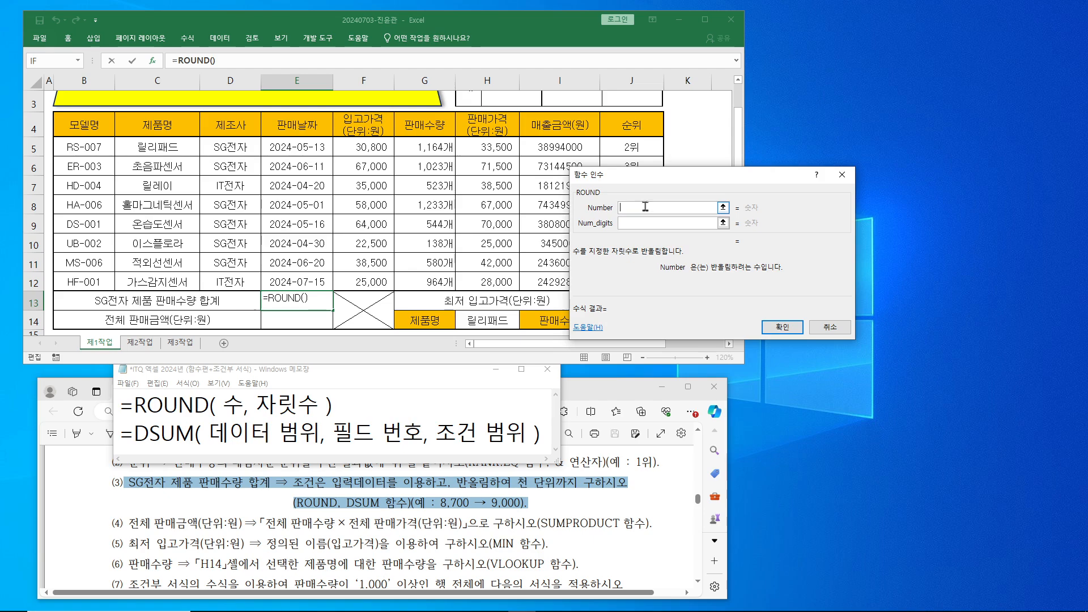
key("ctrl+v")
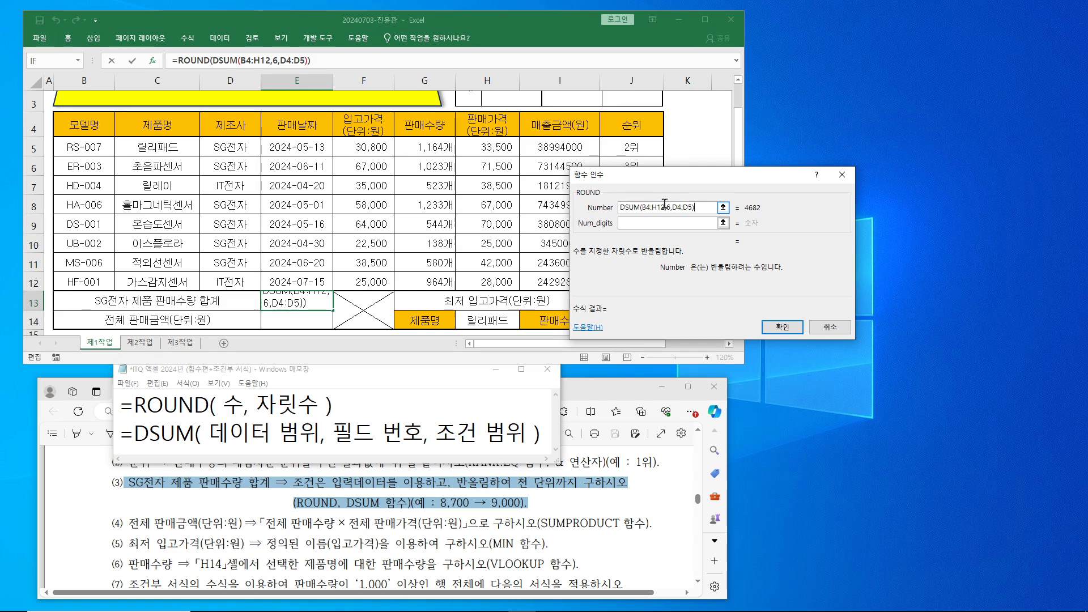
Activate the ROUND Num_digits argument and temporarily sketch 1000 with its three zeros checked and a circled -3.
left_click(660, 222)
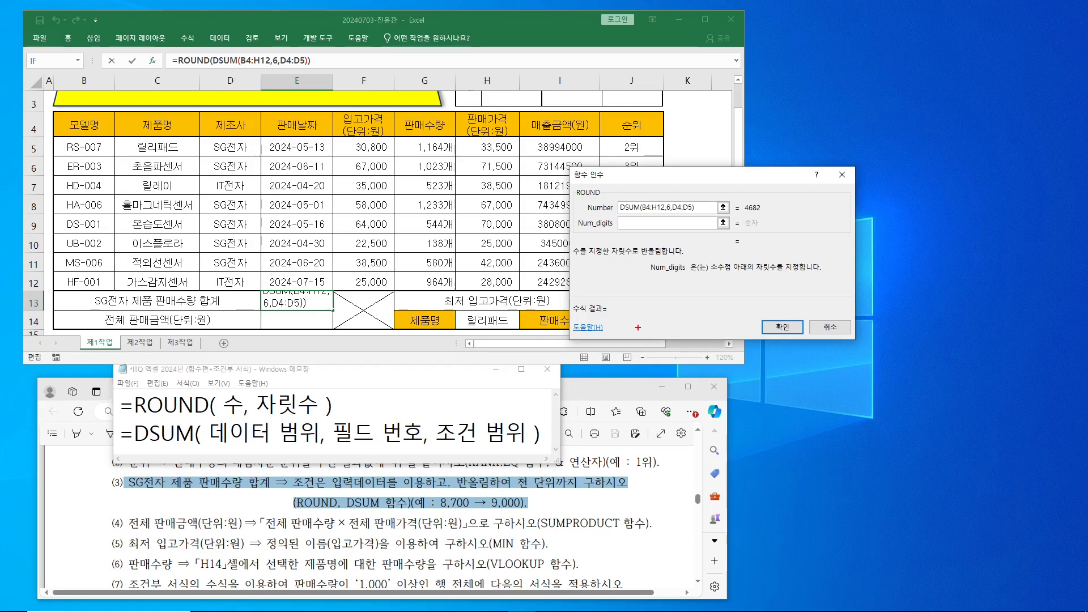
left_click_drag(448, 232, 427, 340)
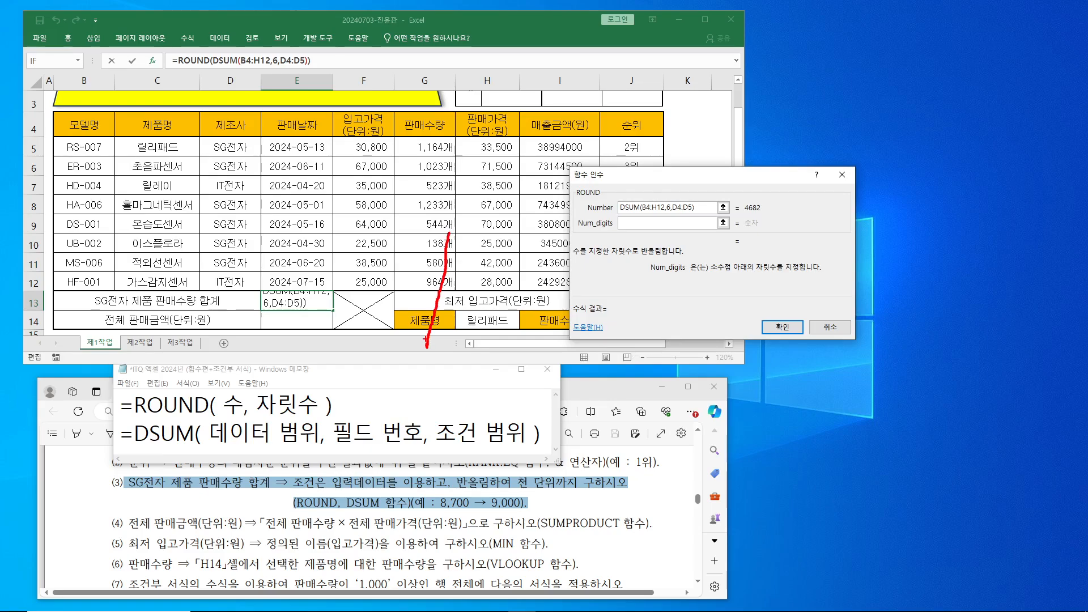
mouse_move(509, 233)
left_mouse_down()
mouse_move(525, 332)
mouse_move(518, 230)
mouse_move(504, 231)
left_mouse_up()
mouse_move(619, 232)
left_mouse_down()
mouse_move(607, 253)
mouse_move(671, 257)
mouse_move(619, 232)
left_mouse_up()
mouse_move(716, 237)
left_mouse_down()
mouse_move(727, 229)
mouse_move(762, 278)
mouse_move(736, 231)
left_mouse_up()
mouse_move(428, 187)
left_mouse_down()
mouse_move(447, 227)
mouse_move(558, 132)
left_mouse_up()
left_click_drag(592, 426, 647, 424)
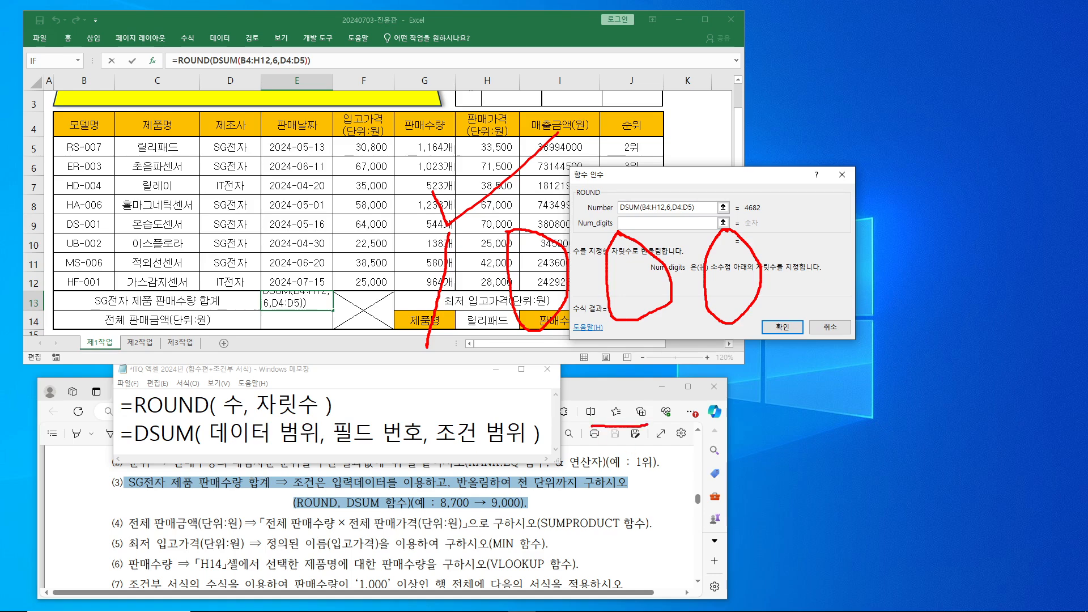
mouse_move(531, 260)
left_mouse_down()
mouse_move(628, 286)
mouse_move(641, 263)
left_mouse_up()
mouse_move(737, 254)
left_mouse_down()
mouse_move(736, 285)
mouse_move(763, 254)
left_mouse_up()
mouse_move(661, 391)
left_mouse_down()
mouse_move(692, 403)
mouse_move(693, 435)
mouse_move(657, 439)
mouse_move(594, 392)
mouse_move(717, 391)
mouse_move(635, 471)
mouse_move(615, 454)
left_mouse_up()
key("b")
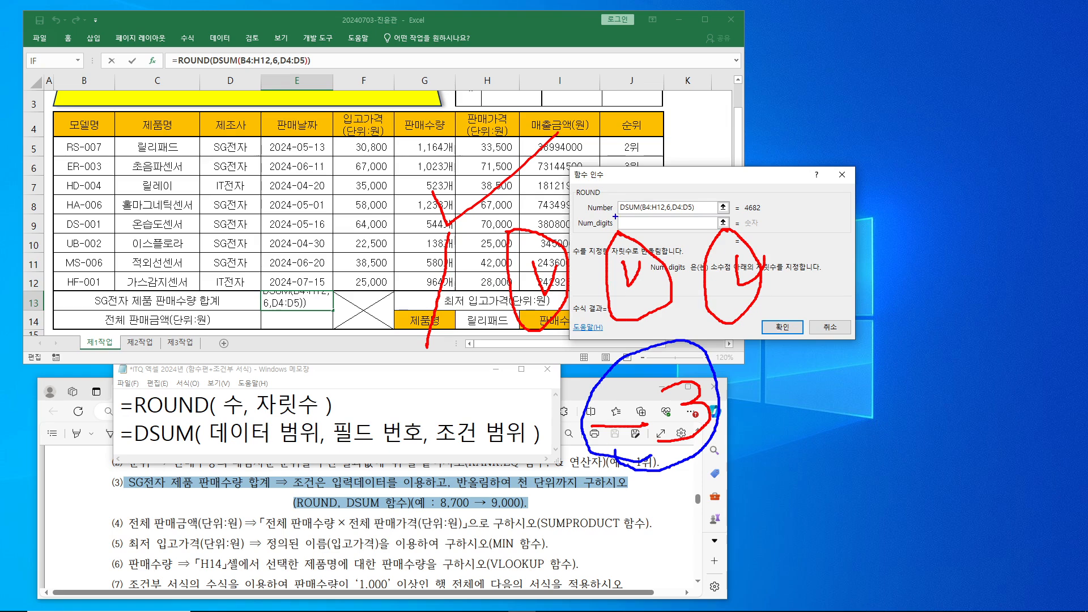
mouse_move(623, 210)
left_mouse_down()
mouse_move(631, 230)
mouse_move(644, 205)
left_mouse_up()
Clear the sketch and set the ROUND Num_digits argument to -3.
key("Escape")
left_click(645, 223)
type("-3")
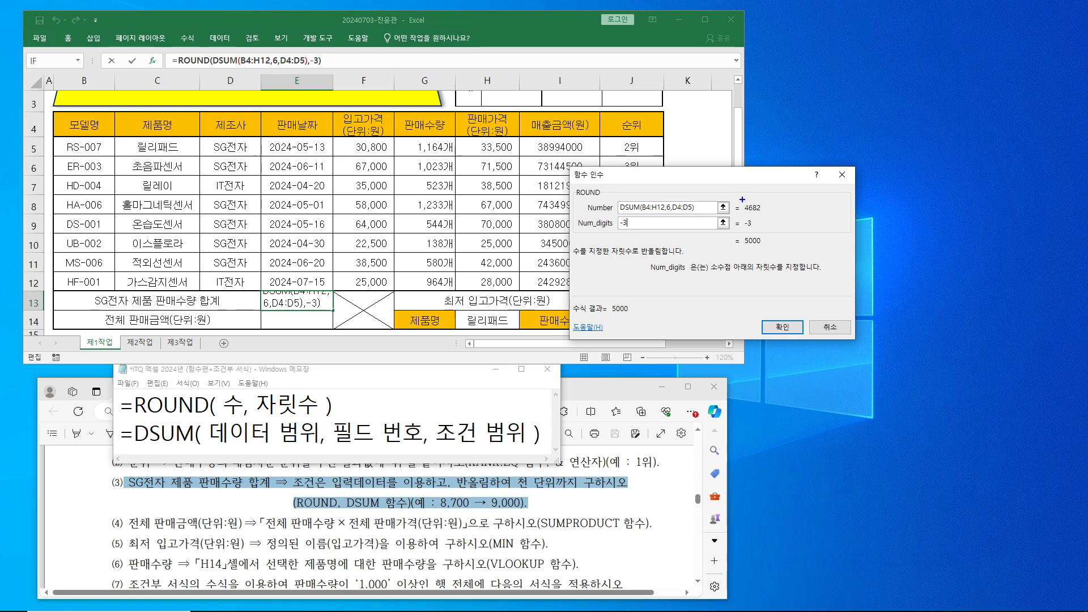
Temporarily mark the Number value and the rounded result, and confirm the ROUND formula in E13.
mouse_move(737, 198)
left_mouse_down()
mouse_move(772, 215)
mouse_move(765, 184)
left_mouse_up()
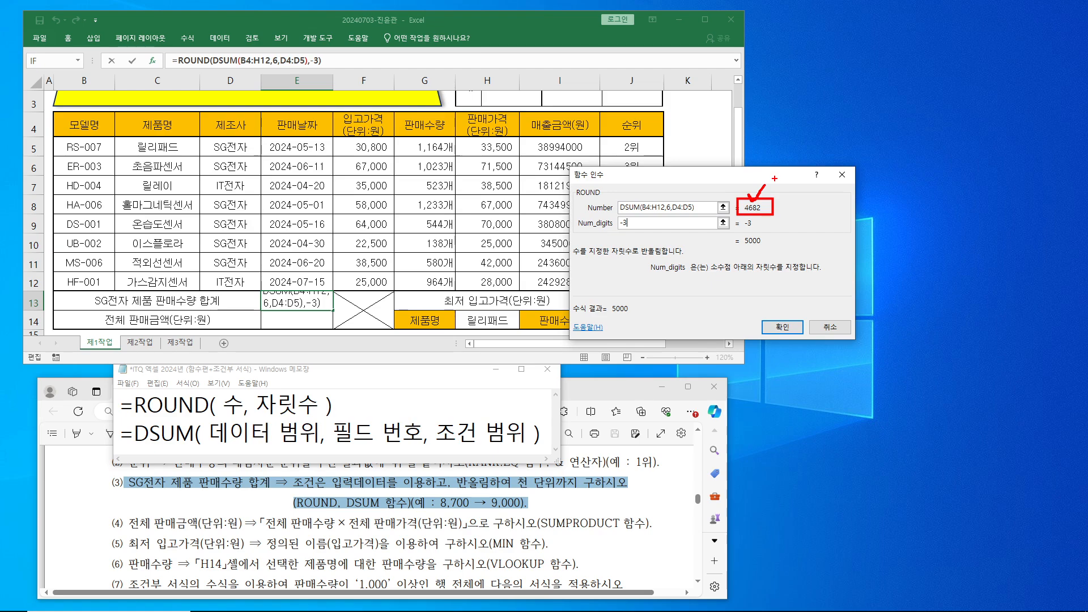
left_click(746, 201)
left_click(746, 234)
left_click_drag(738, 234, 768, 252)
key("Escape")
left_click(772, 327)
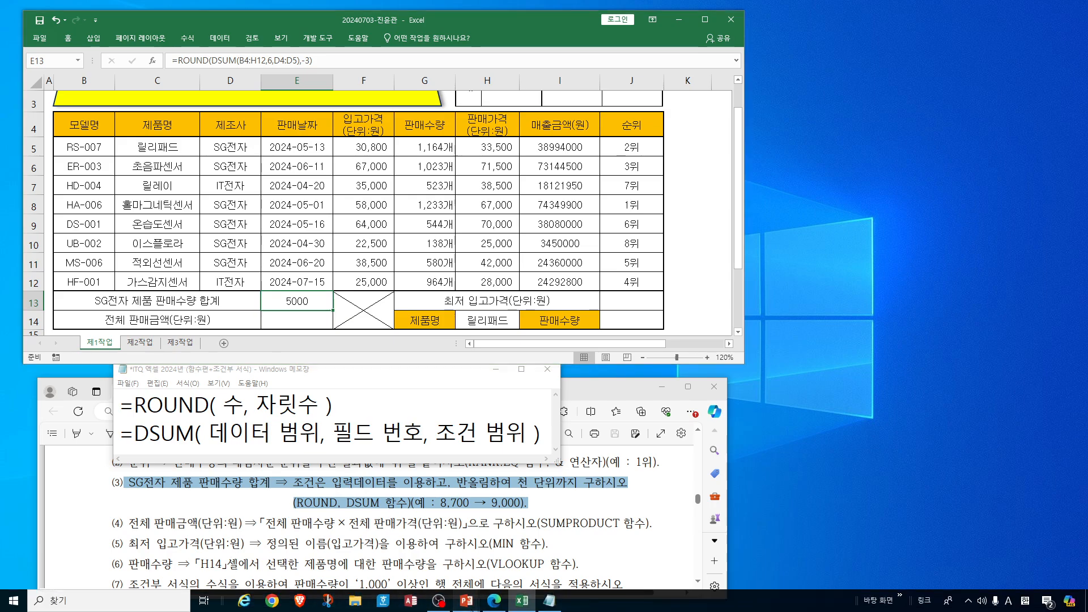
Open the ROUND, DSUM quiz slide show and reveal its choices, answer, explanation and recommended formula, and minimize it.
mouse_move(468, 607)
left_click(435, 558)
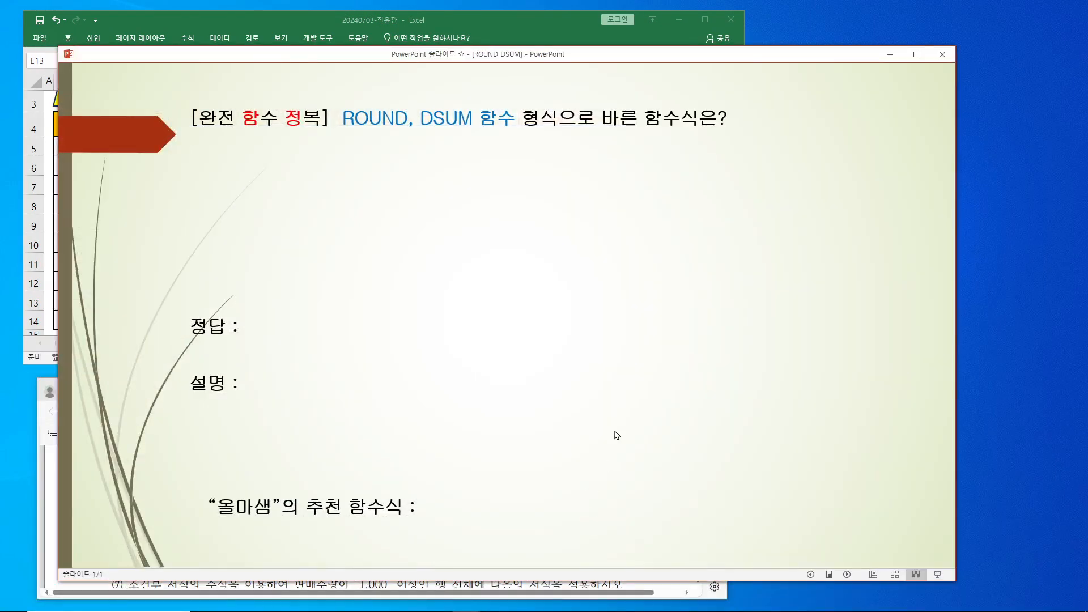
left_click(635, 443)
key("Return")
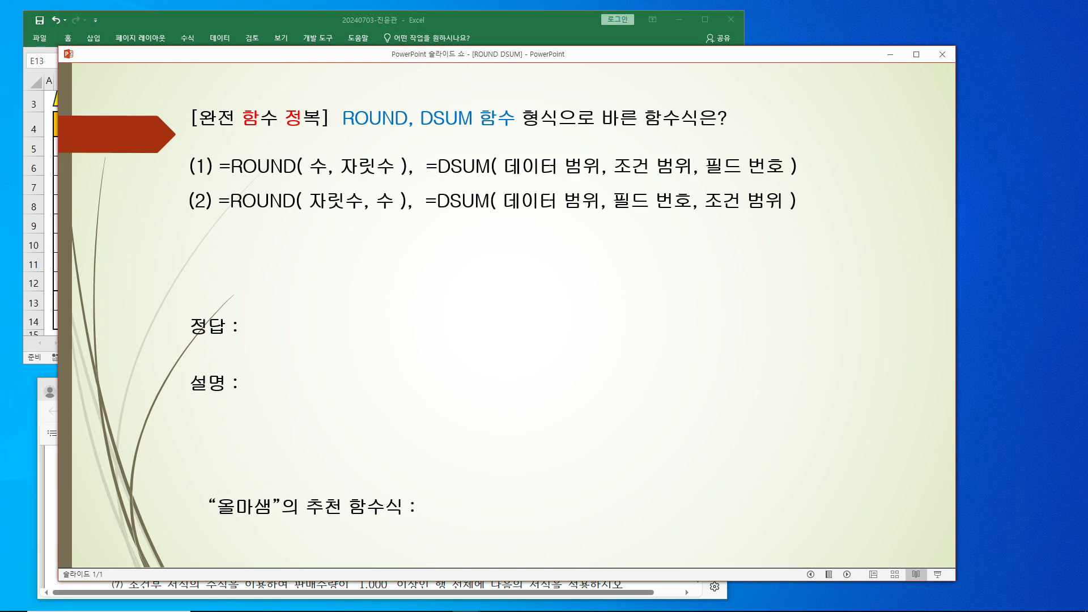
key("Return")
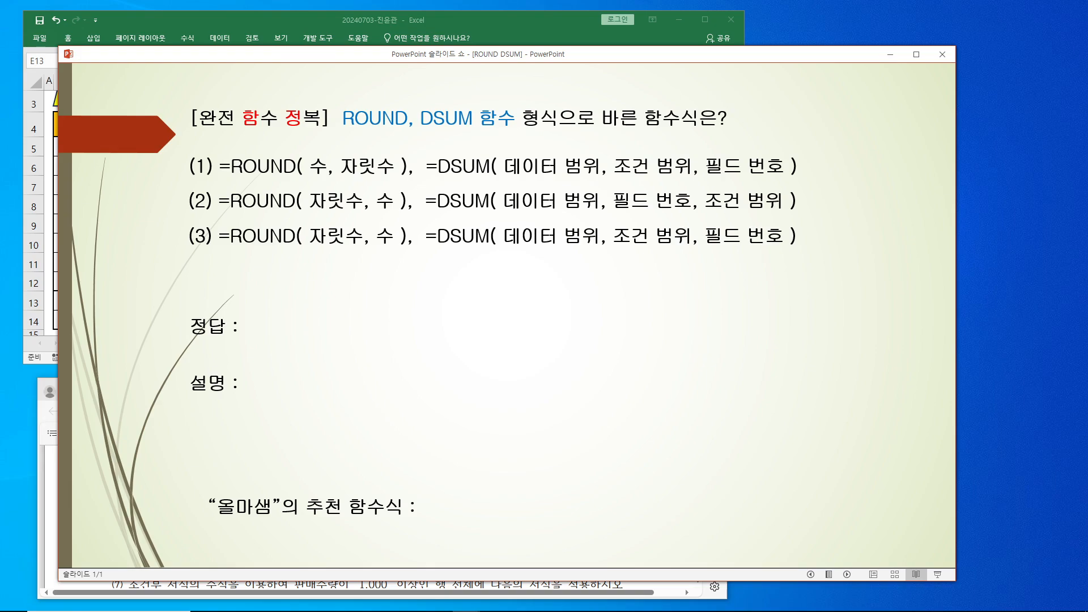
key("Return")
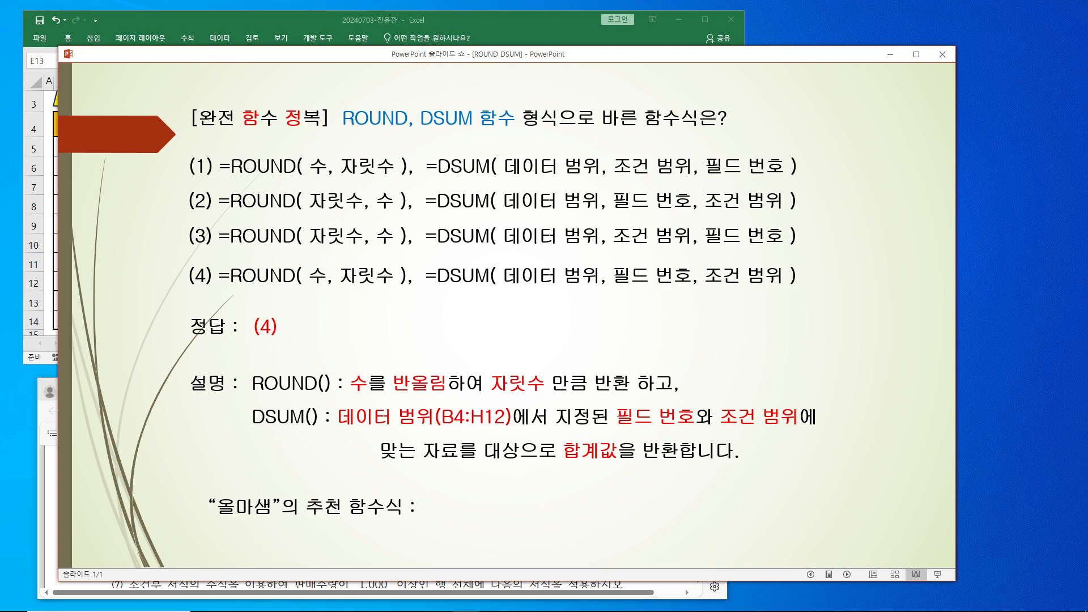
key("Return")
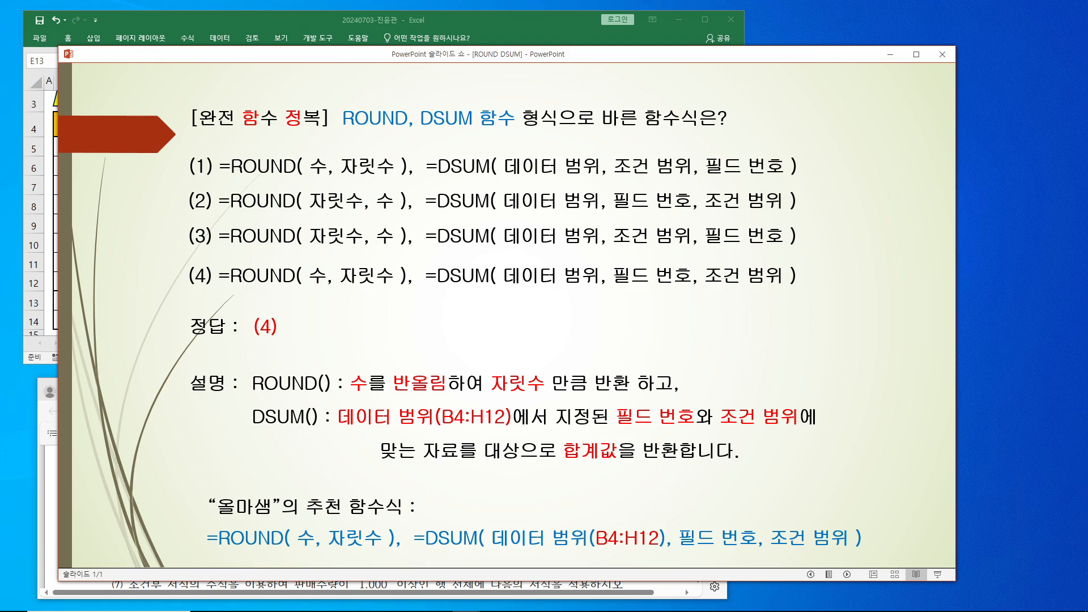
left_click(890, 57)
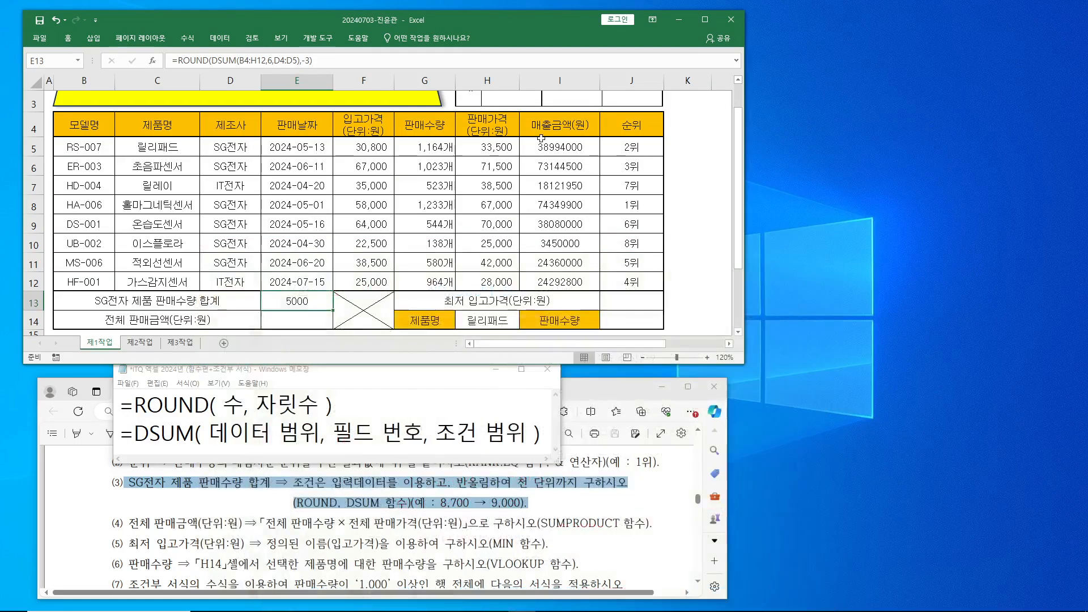
Highlight question (4) about the SUMPRODUCT total sales amount in the PDF and select cell E14 in the worksheet.
left_click(213, 522)
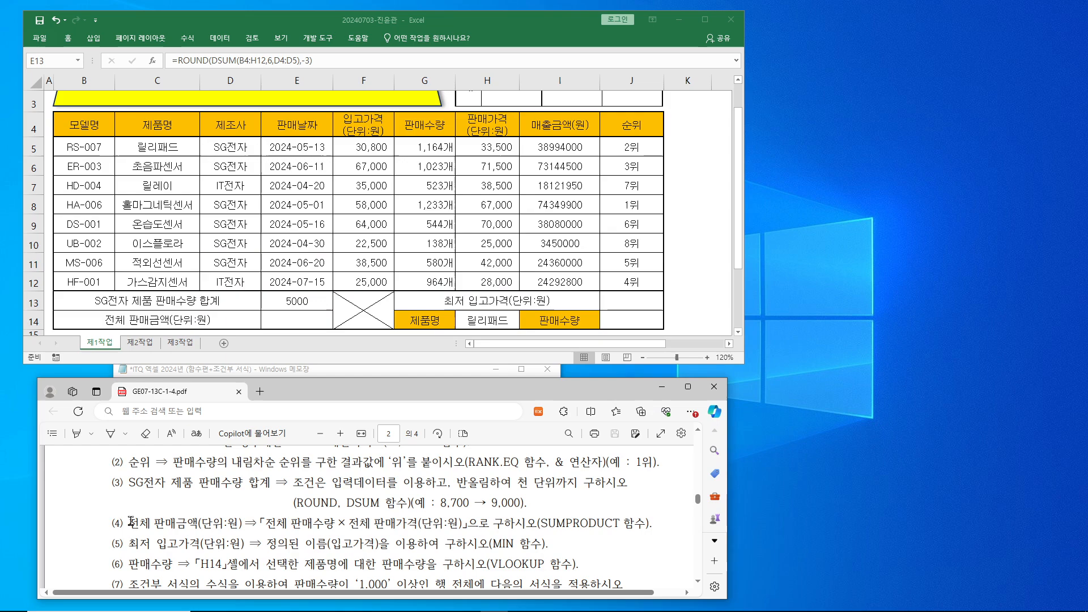
left_click_drag(134, 522, 646, 525)
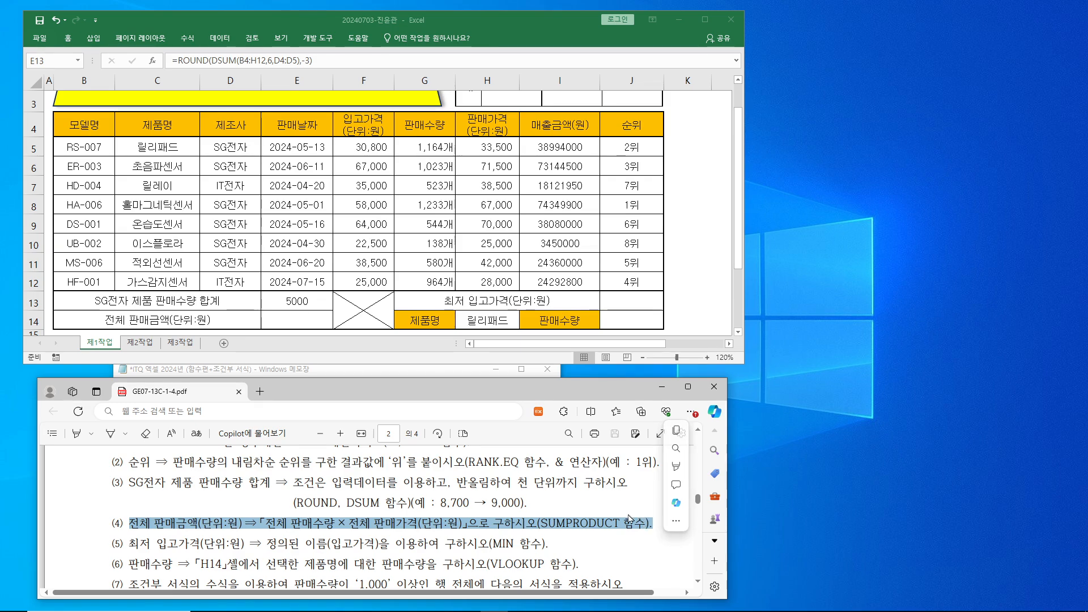
left_click(300, 319)
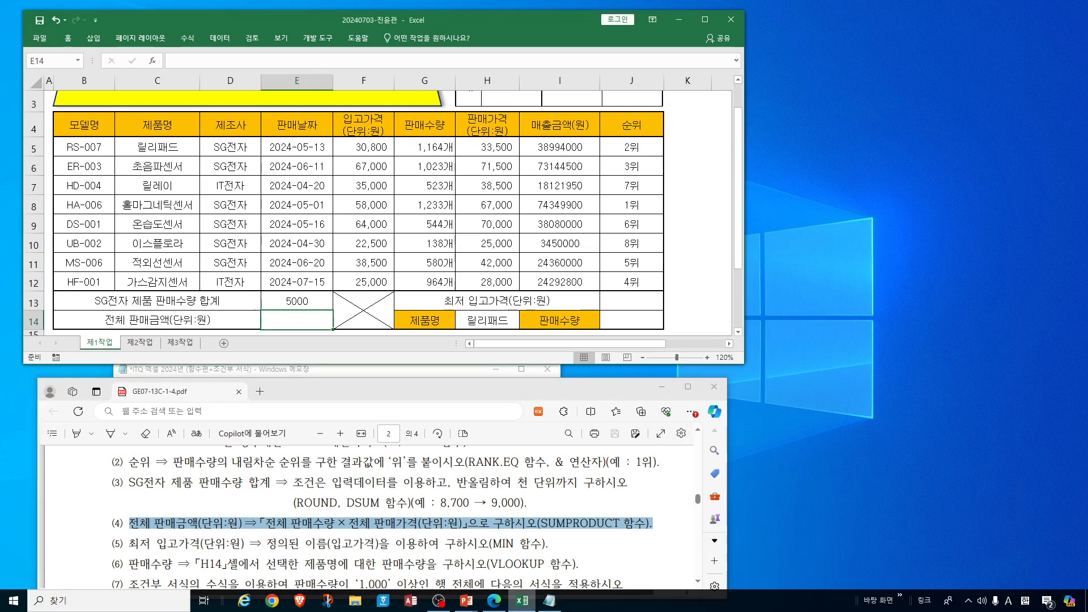
Switch to Notepad and replace the ROUND and DSUM syntax notes with the opening text =SUMPRODUCT(.
left_click(548, 600)
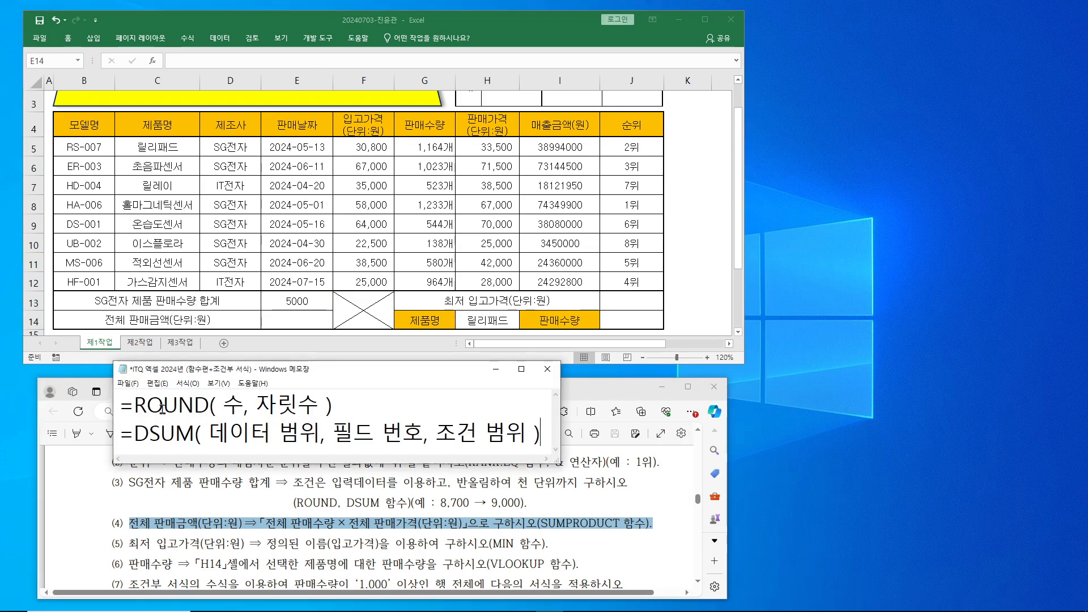
left_click_drag(134, 404, 546, 434)
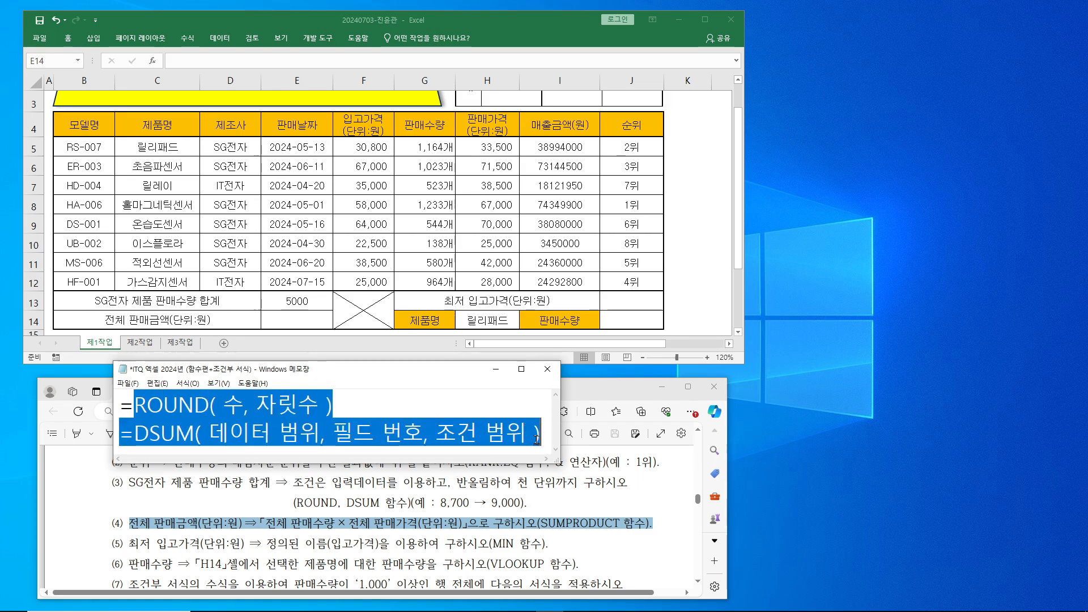
key("ctrl+x")
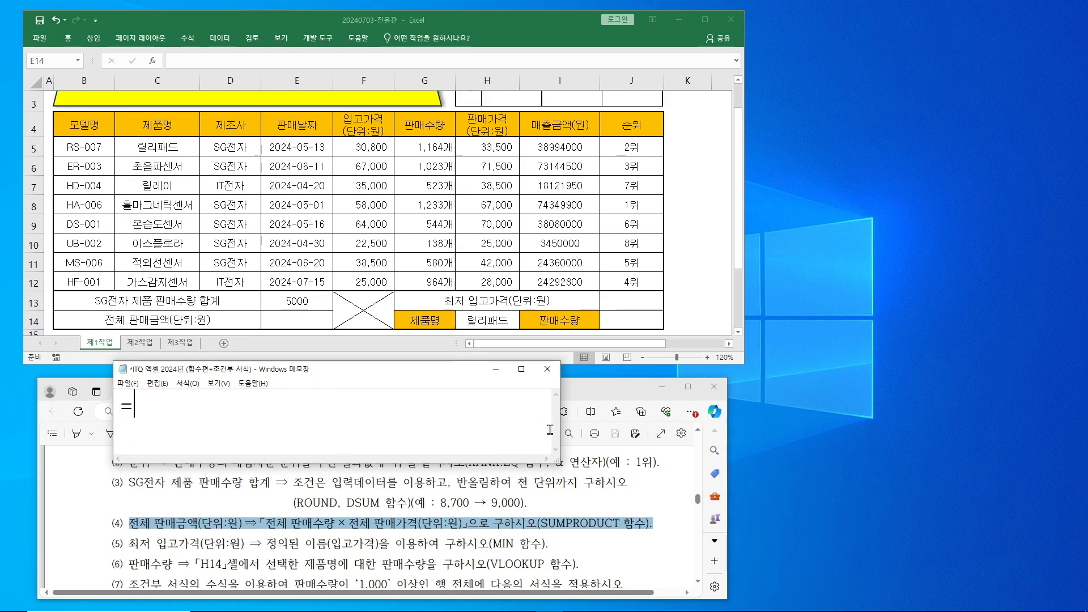
type("S")
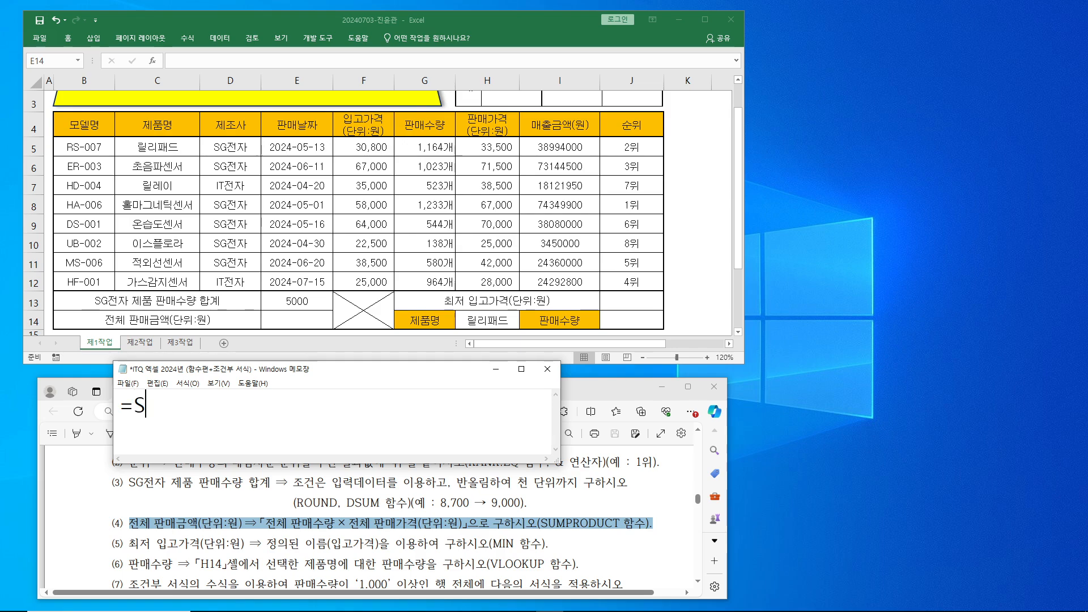
type("UMPR")
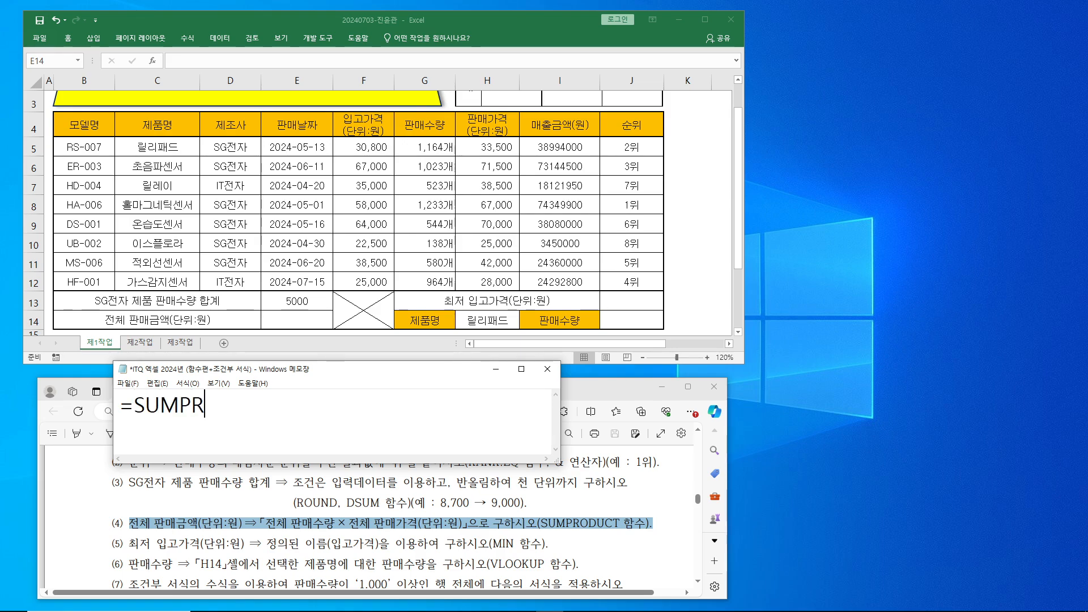
type("OD")
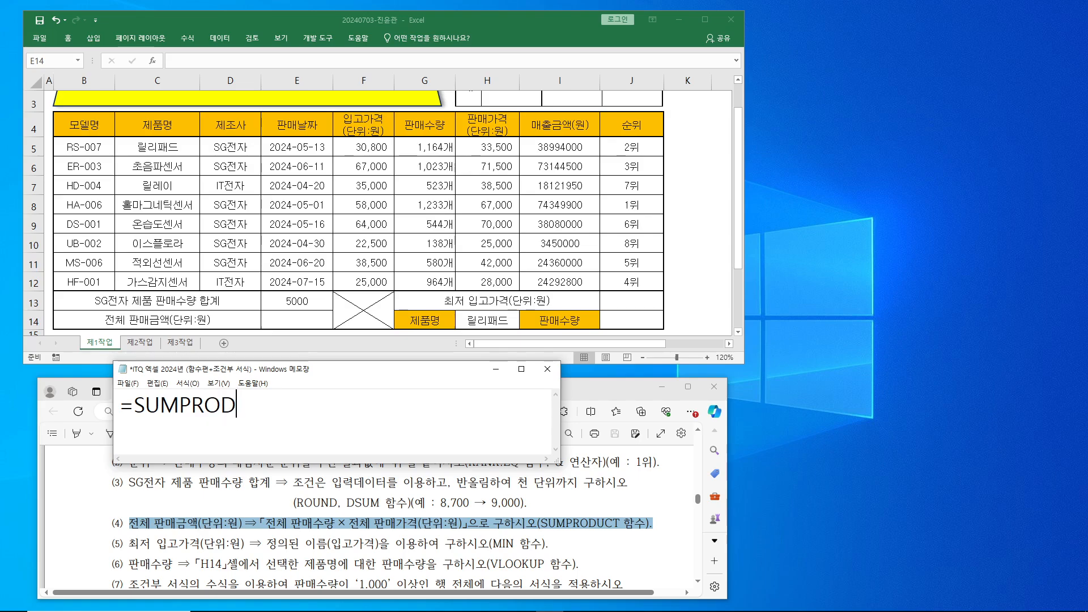
type("UCT")
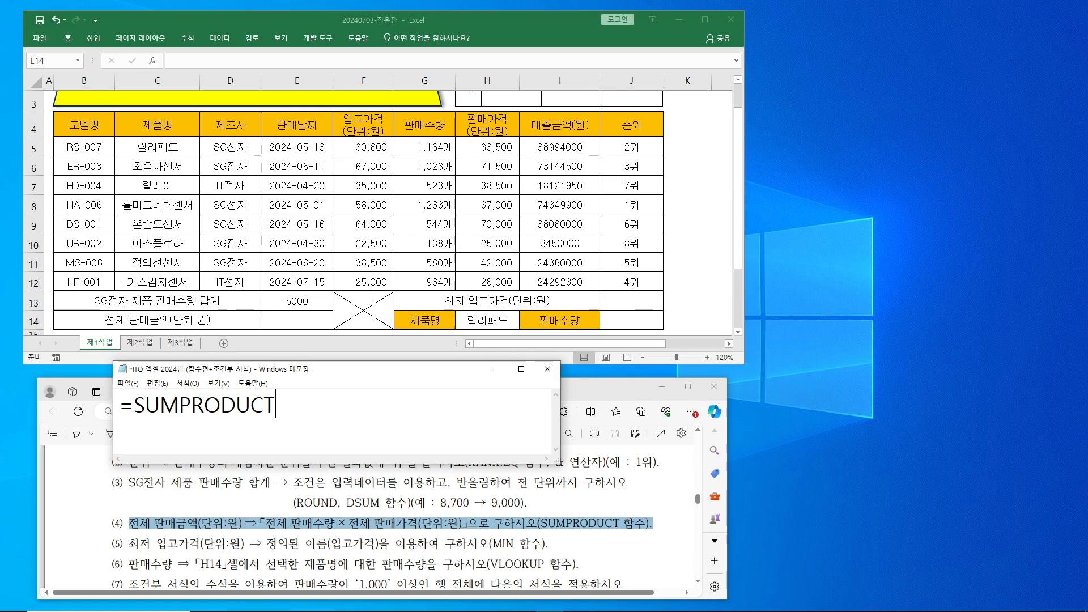
type("(")
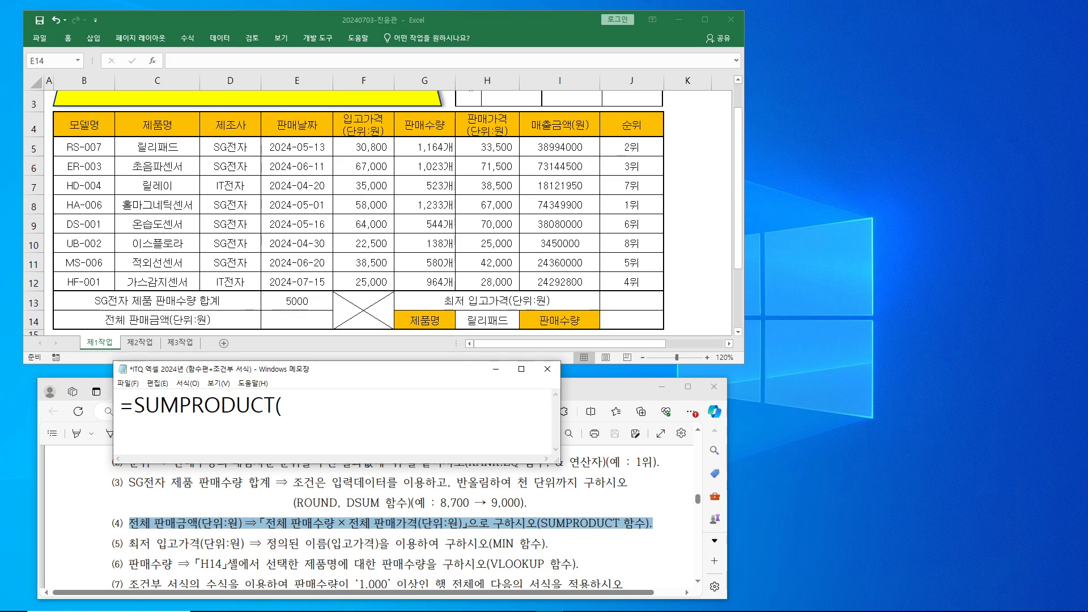
Complete the Notepad syntax with the arguments 배열1, 배열2, ... ), and shrink and move the window just above question (4).
type(" 배령")
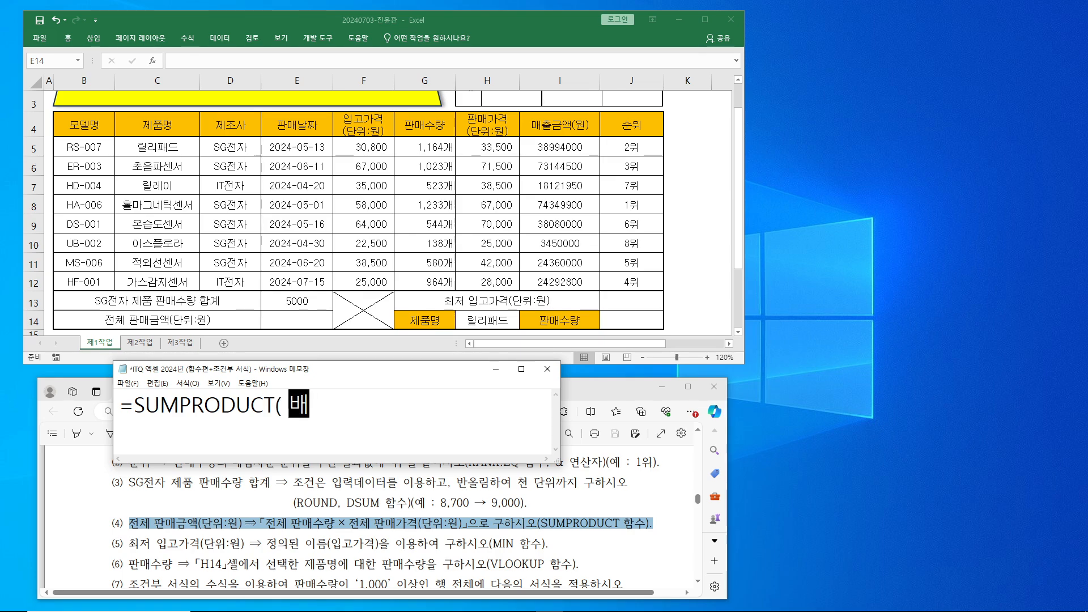
key("BackSpace")
key("BackSpace")
key("BackSpace")
type("열")
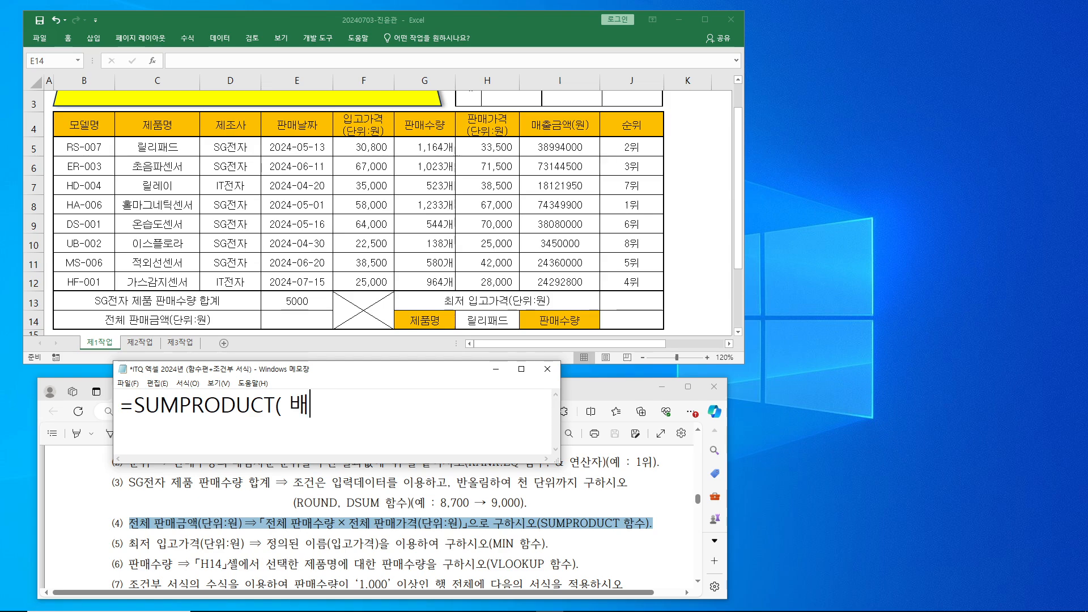
type("1")
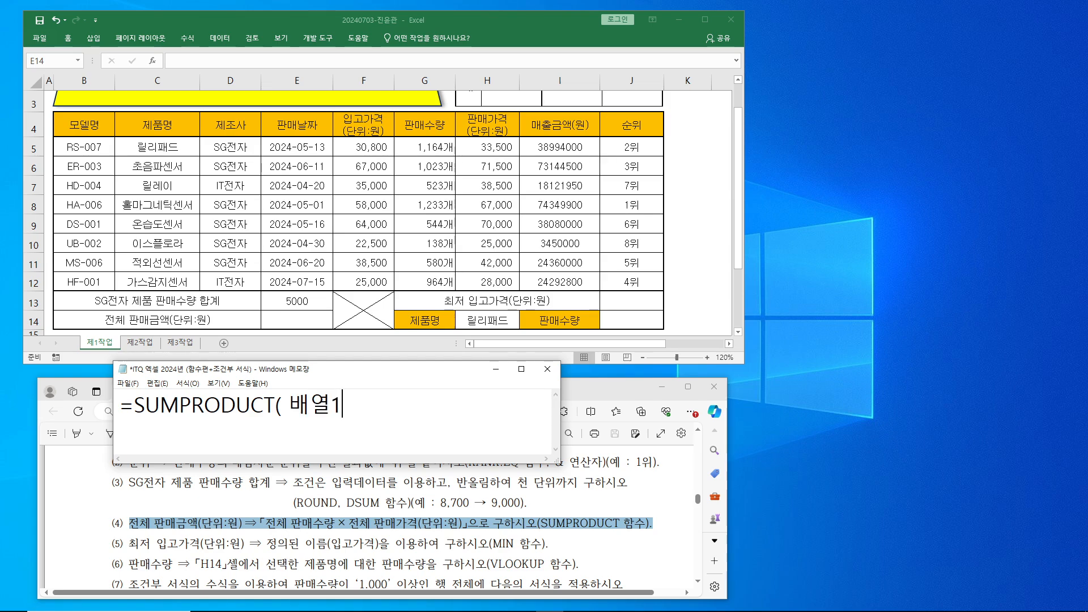
type(", 배")
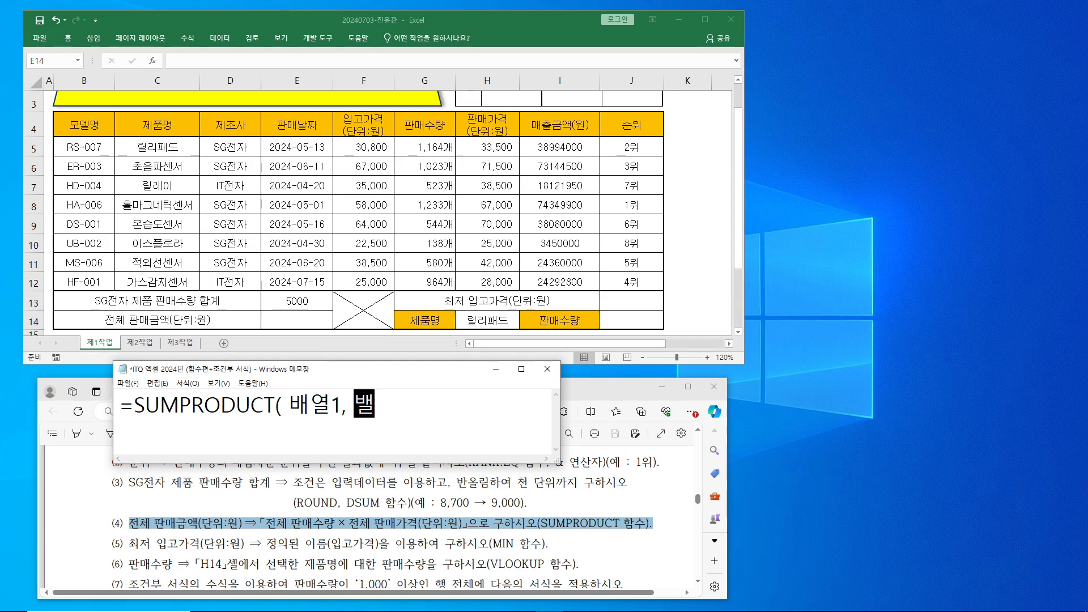
type("열")
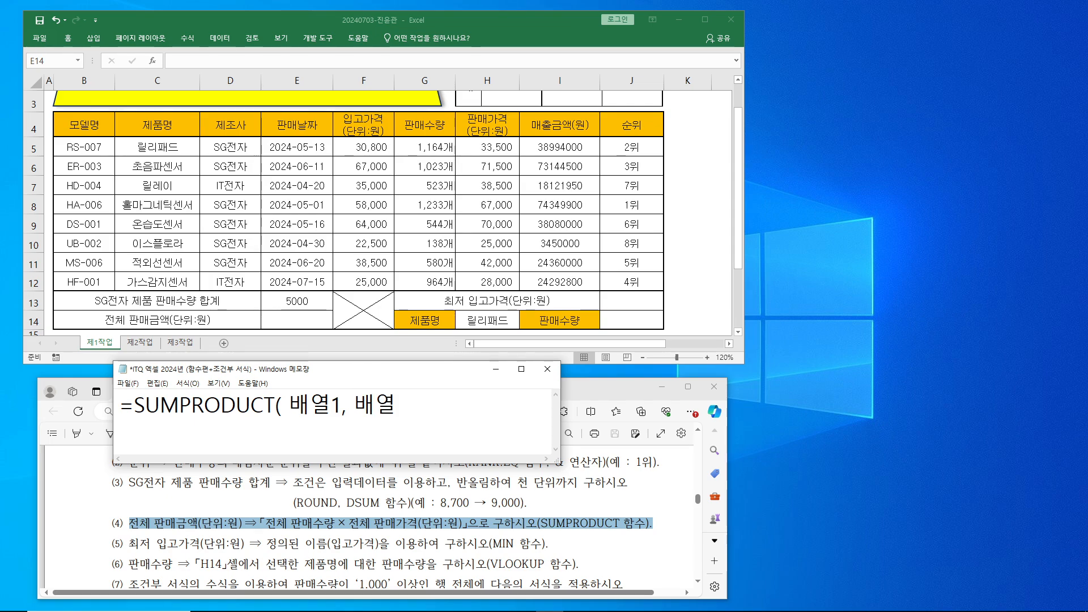
type("2, ...")
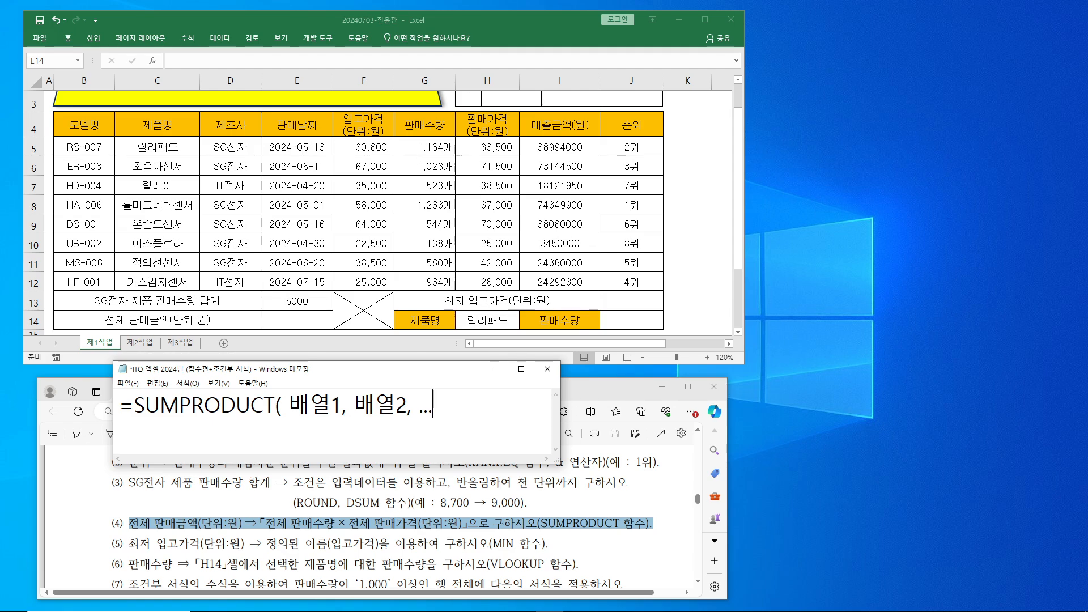
type(" )")
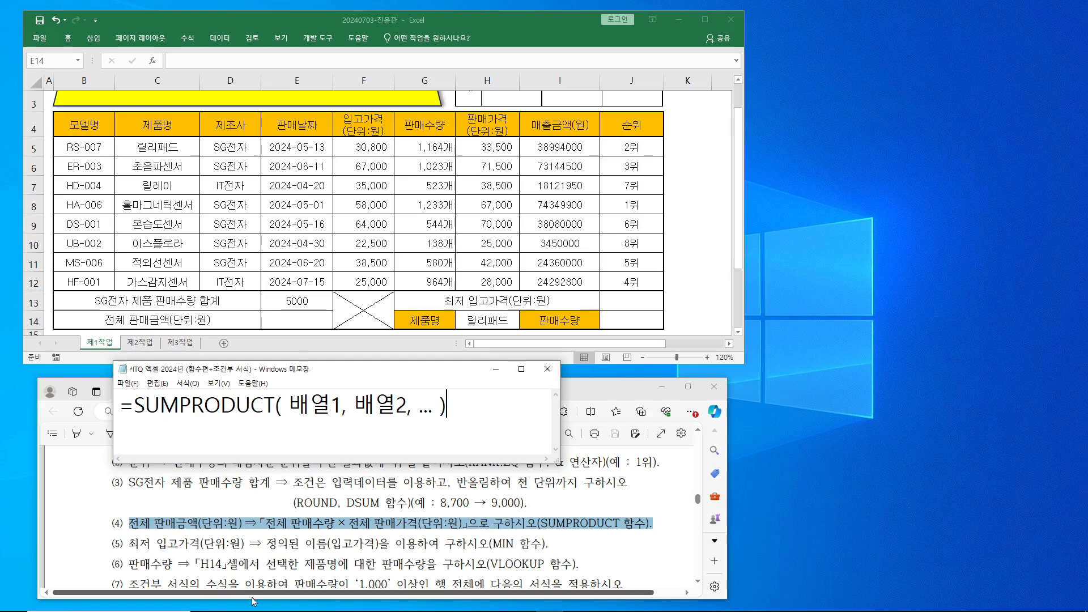
left_click_drag(555, 463, 518, 443)
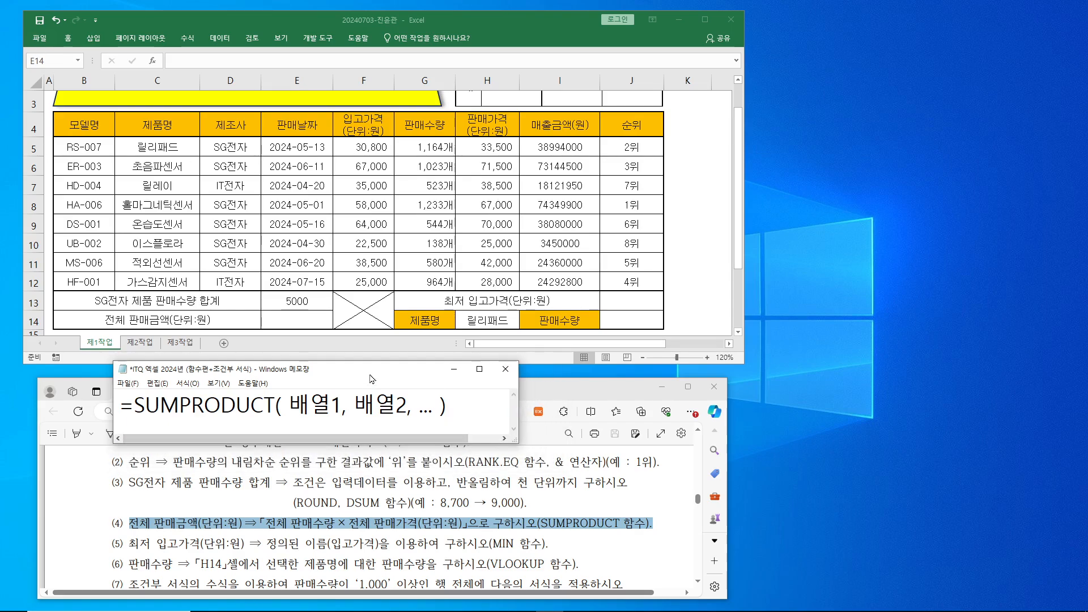
left_click_drag(371, 379, 391, 422)
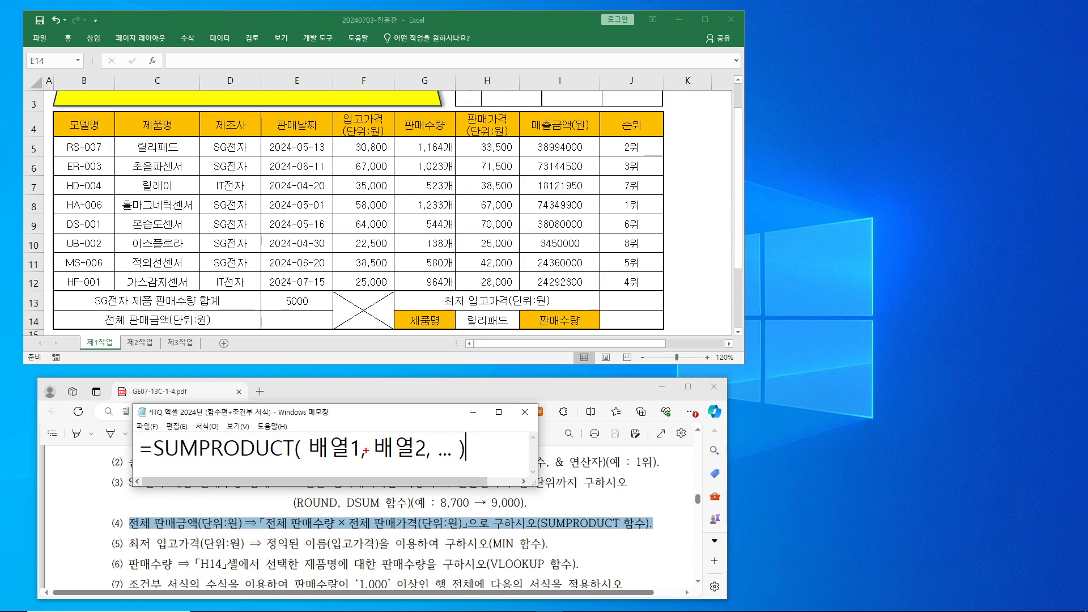
Temporarily box 판매수량 and 판매가격 in question (4), check their column headings, and box the 전체 판매금액 label.
left_click_drag(296, 512, 335, 535)
mouse_move(416, 110)
left_mouse_down()
mouse_move(424, 122)
mouse_move(447, 105)
left_mouse_up()
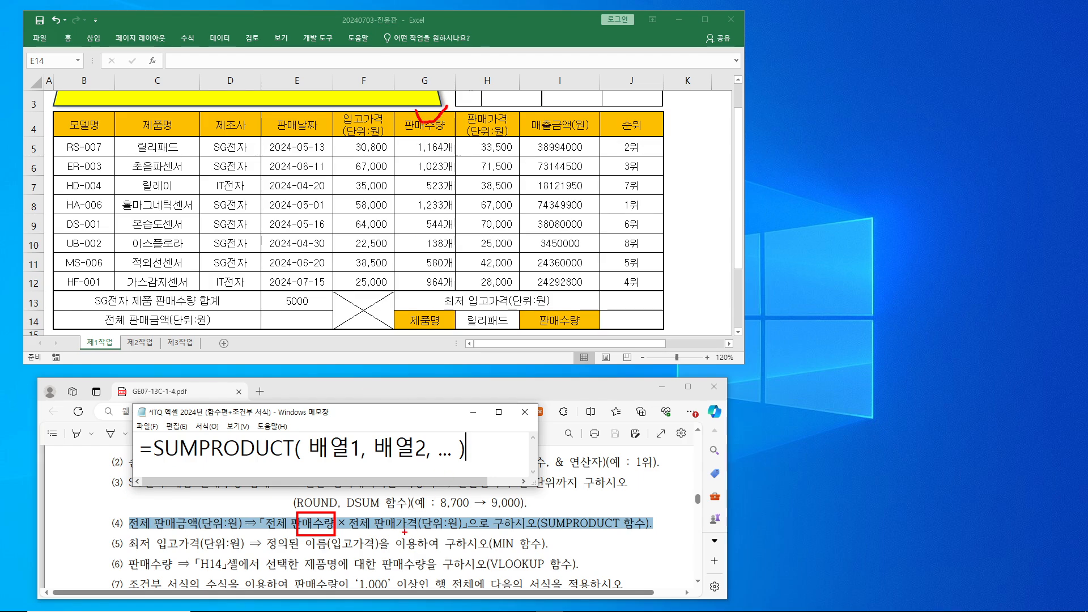
left_click_drag(372, 509, 466, 539)
mouse_move(483, 111)
left_mouse_down()
mouse_move(487, 132)
mouse_move(514, 101)
left_mouse_up()
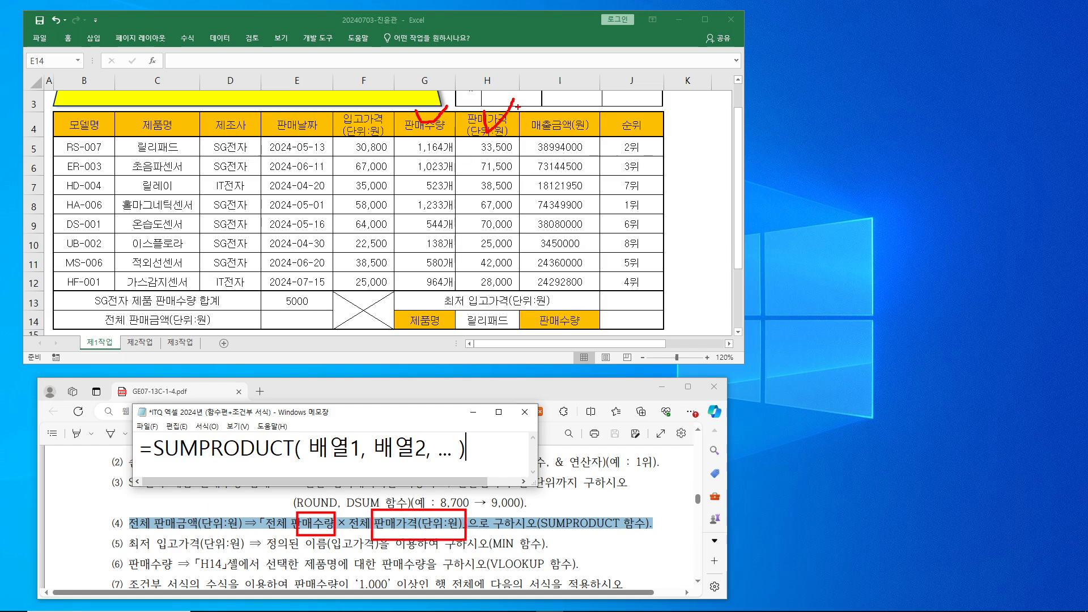
mouse_move(87, 314)
left_mouse_down()
mouse_move(170, 333)
mouse_move(228, 315)
mouse_move(89, 313)
left_mouse_up()
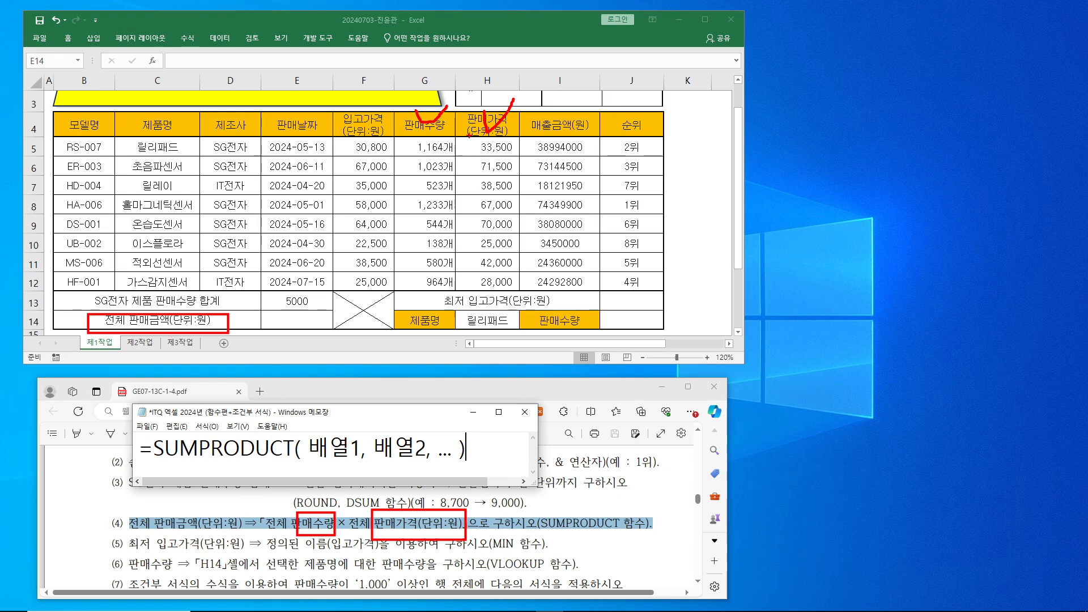
Temporarily sketch the row-by-row multiplication of 판매수량 and 판매가격 from row 5 to row 12, with a curve beside the rows.
mouse_move(407, 136)
left_mouse_down()
mouse_move(450, 156)
mouse_move(520, 155)
mouse_move(451, 157)
mouse_move(465, 161)
left_mouse_up()
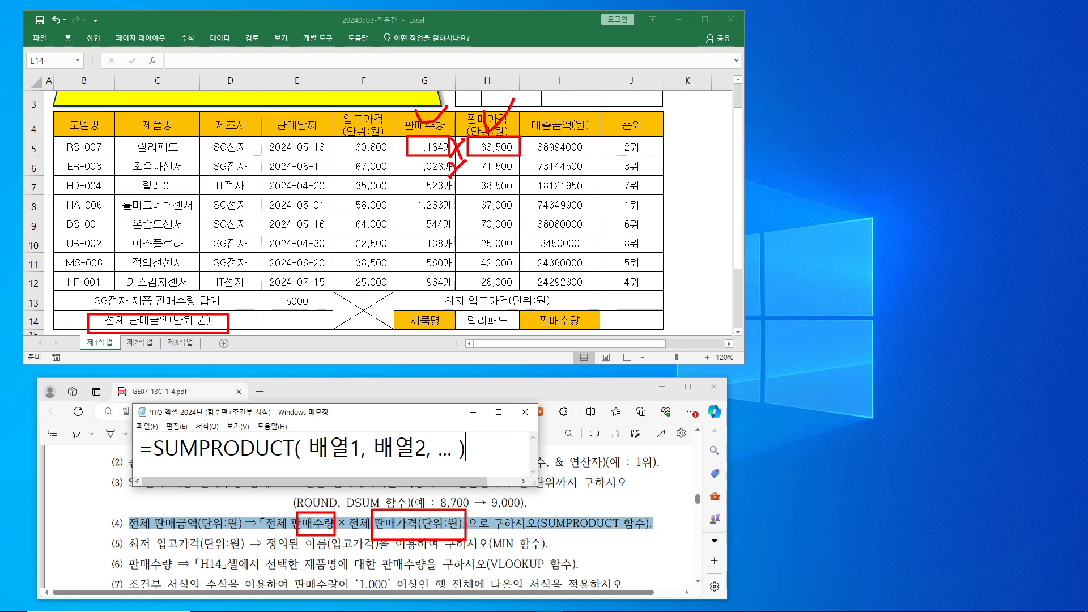
left_click(459, 193)
left_click(458, 210)
left_click(456, 219)
mouse_move(409, 272)
left_mouse_down()
mouse_move(455, 289)
mouse_move(490, 282)
mouse_move(522, 292)
left_mouse_up()
left_click_drag(460, 272, 461, 289)
left_click_drag(533, 145, 521, 261)
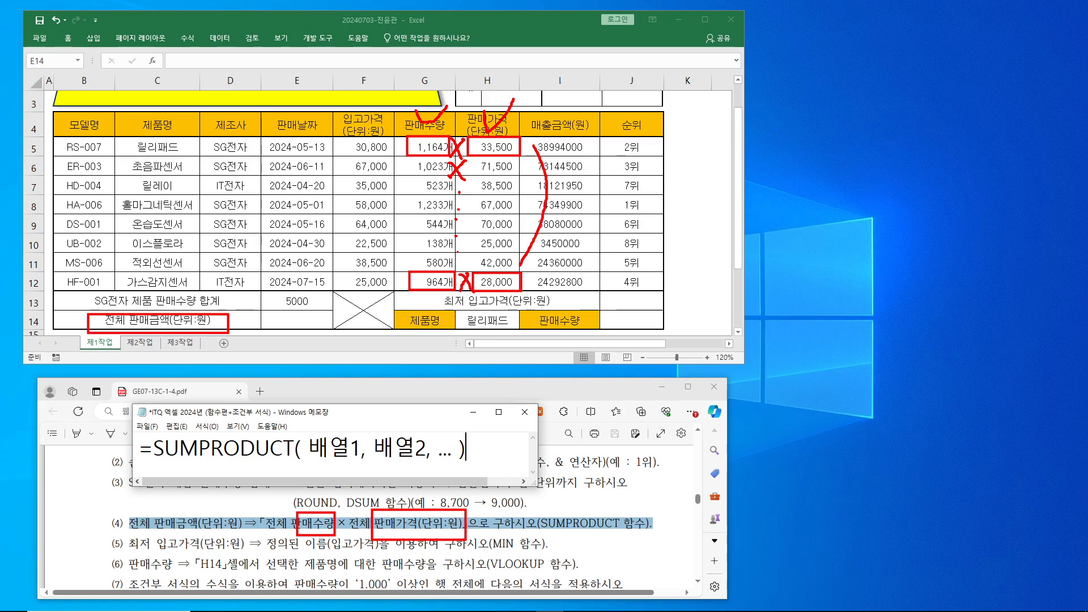
Temporarily sketch sigma and plus signs beside the products, box PRODUCT and check SUM in the SUMPRODUCT note.
mouse_move(565, 193)
left_mouse_down()
mouse_move(598, 196)
mouse_move(557, 227)
mouse_move(604, 229)
left_mouse_up()
mouse_move(586, 165)
left_mouse_down()
mouse_move(623, 166)
mouse_move(601, 181)
left_mouse_up()
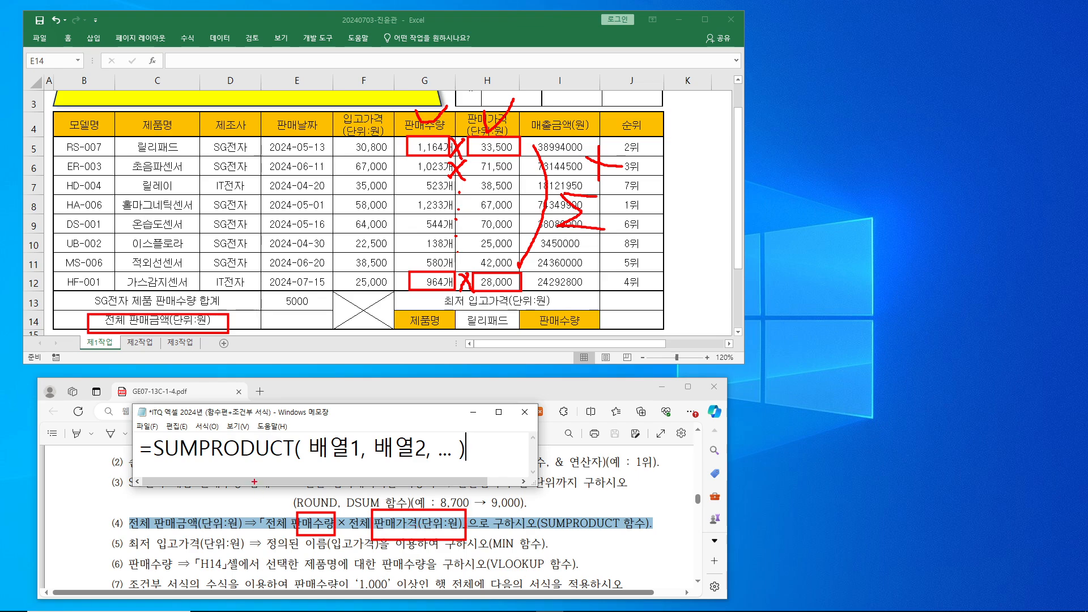
left_click_drag(197, 434, 290, 464)
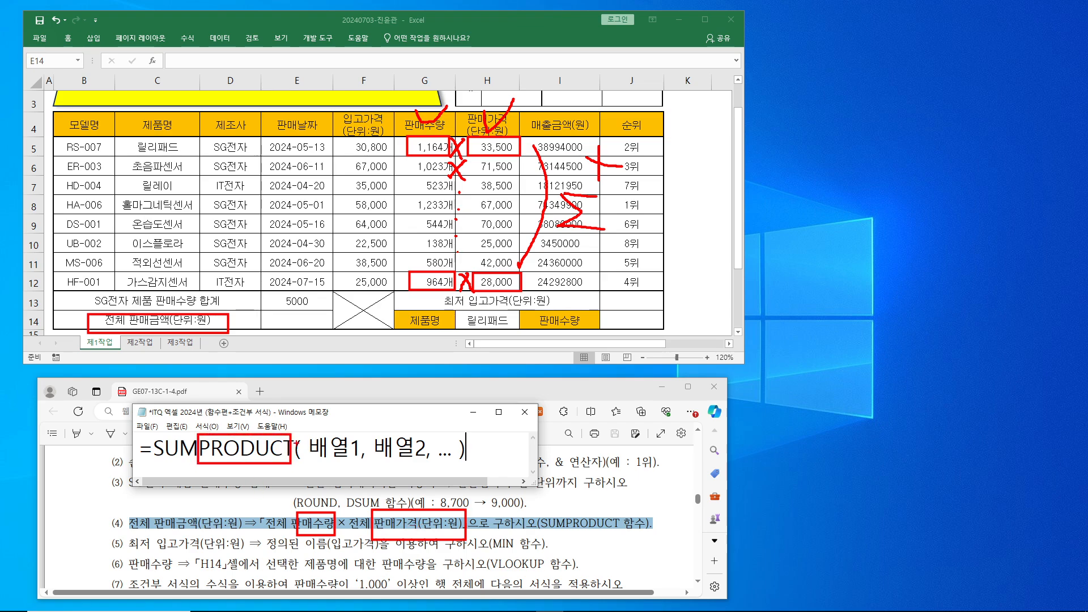
mouse_move(172, 422)
left_mouse_down()
mouse_move(178, 443)
mouse_move(204, 396)
left_mouse_up()
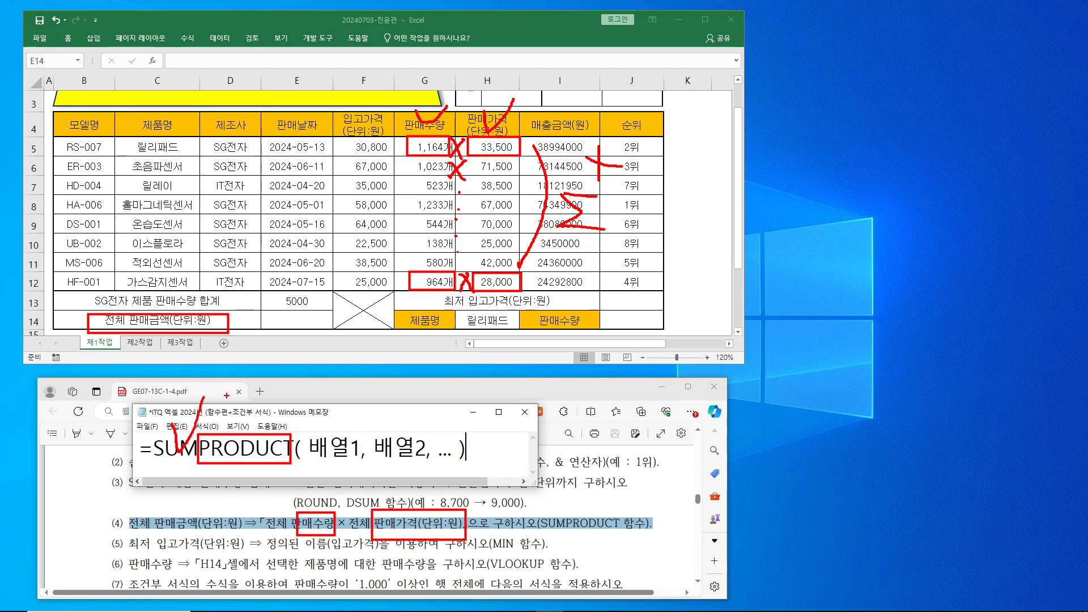
Begin the 전체 판매금액 formula in E14 with =sumproduct(.
left_click(306, 319)
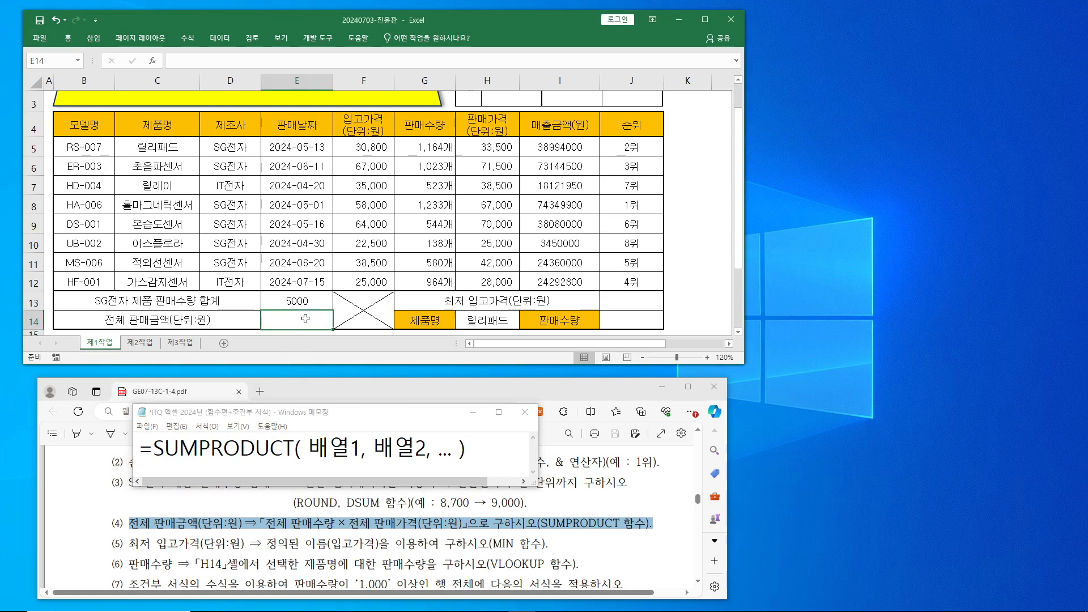
left_click(210, 62)
type("=")
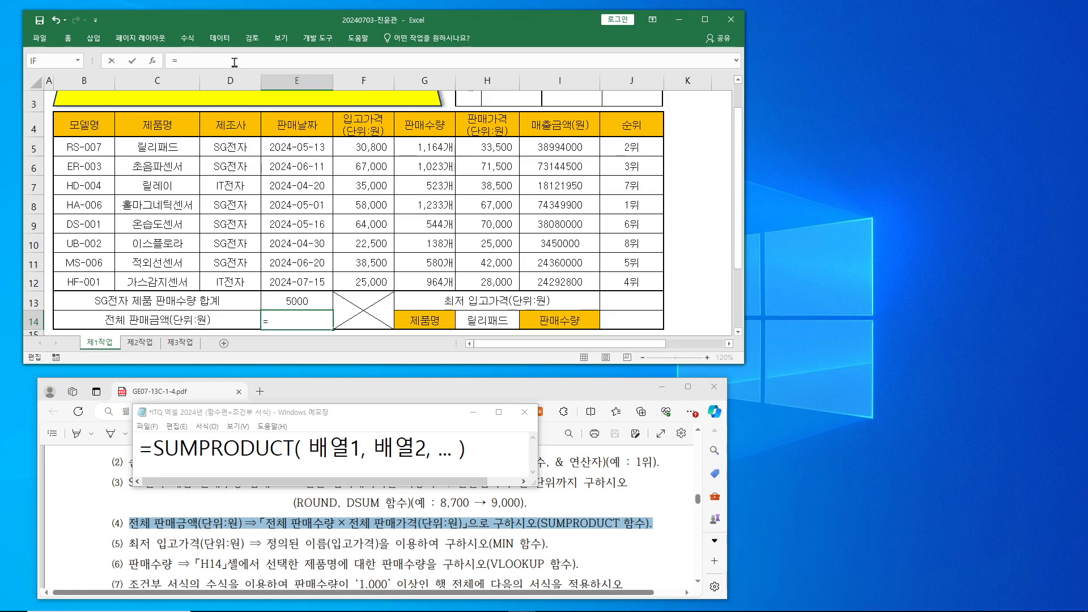
type("sum")
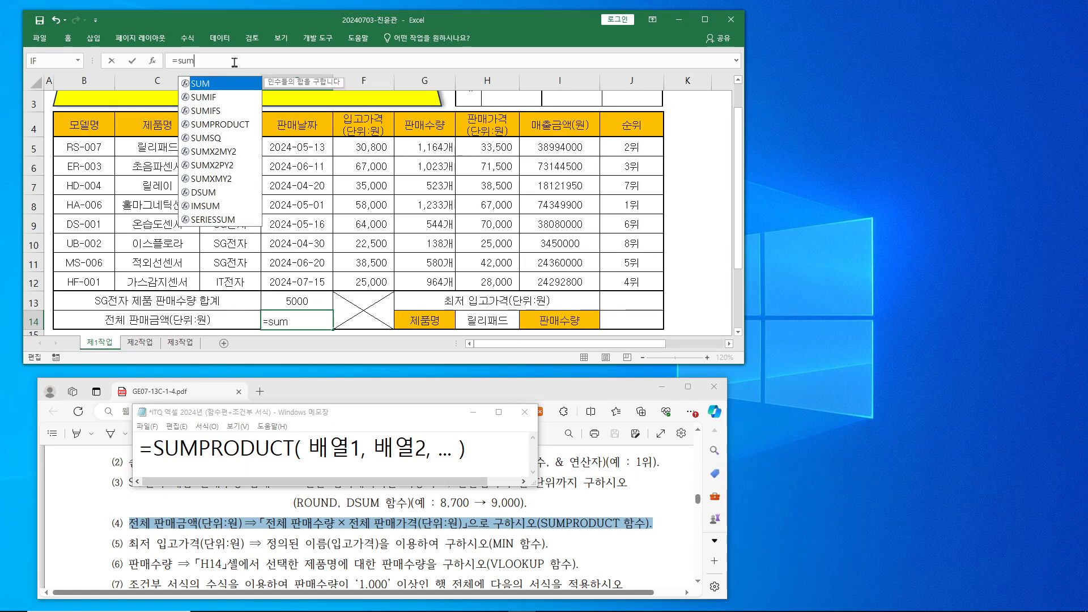
type("p")
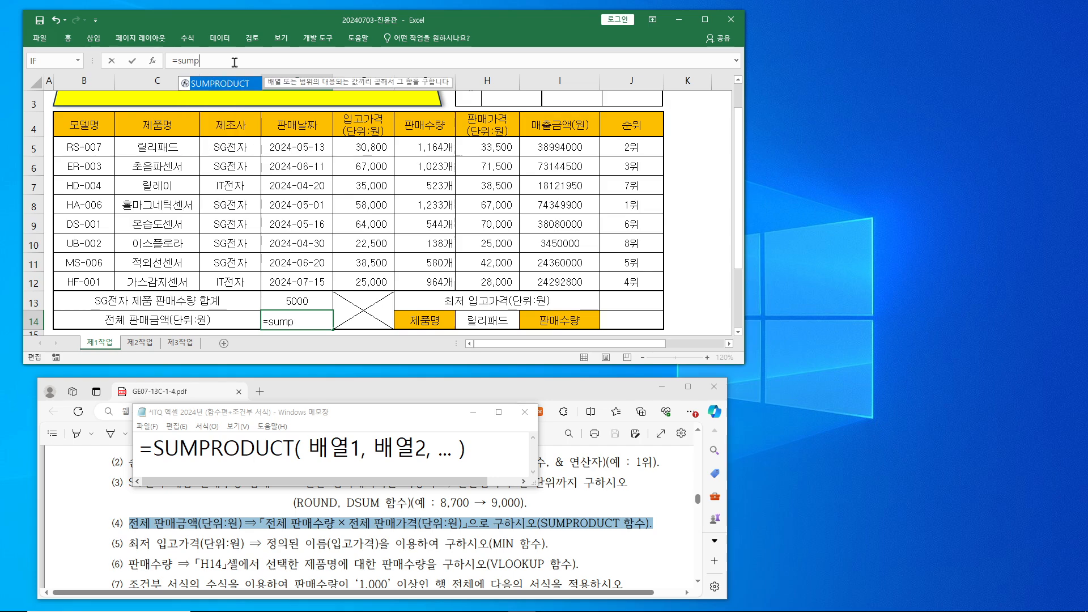
type("roduct")
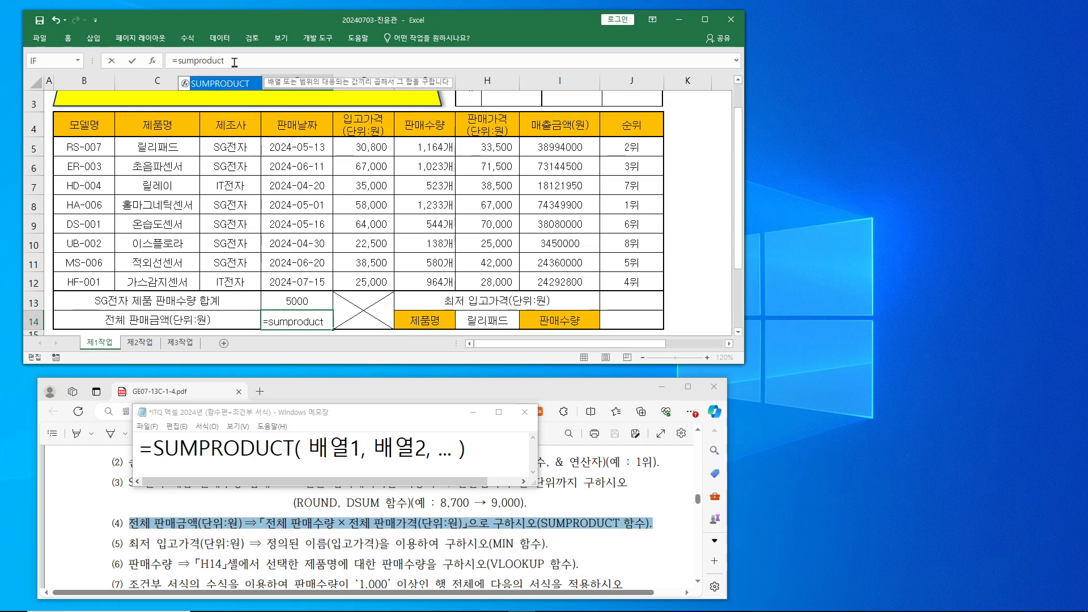
type("(")
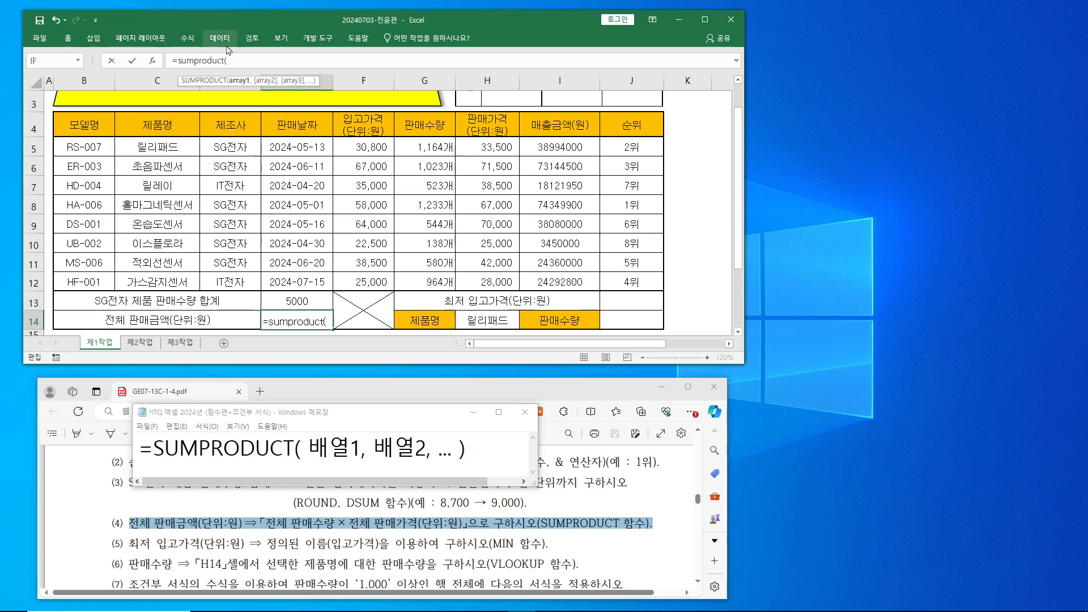
Complete the SUMPRODUCT formula in E14 with G5:G12 as Array1 and H5:H12 as Array2.
left_click(153, 60)
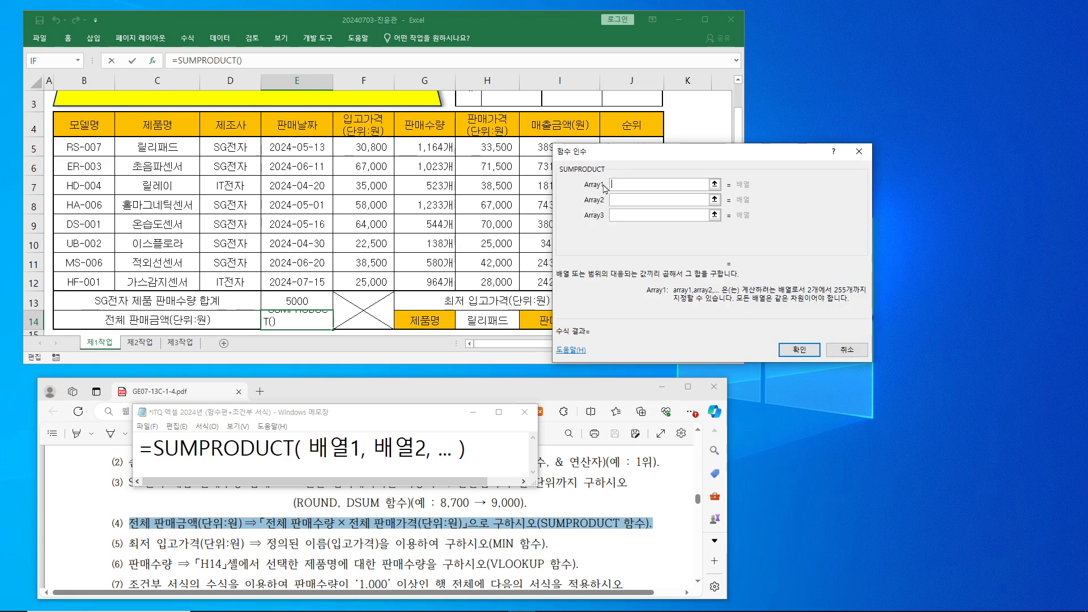
left_click_drag(445, 142, 434, 278)
left_click(617, 201)
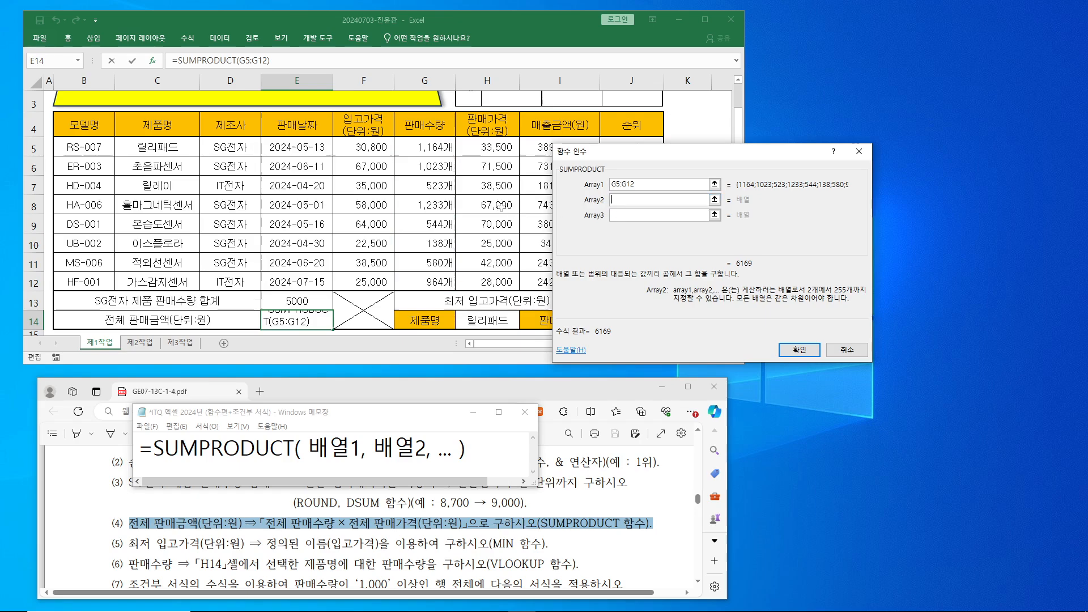
left_click_drag(503, 154, 514, 282)
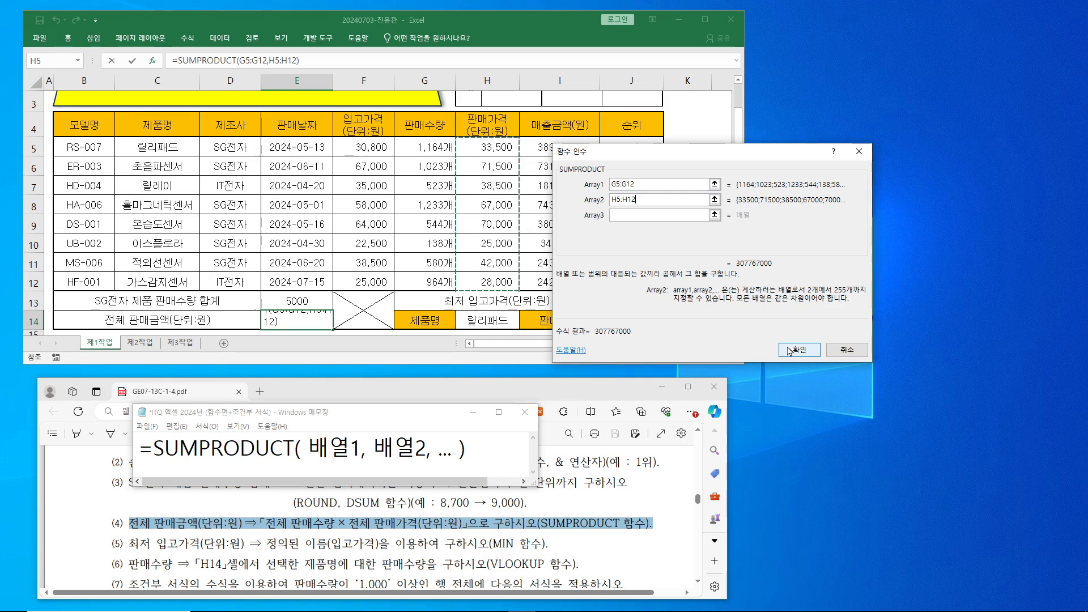
left_click(788, 351)
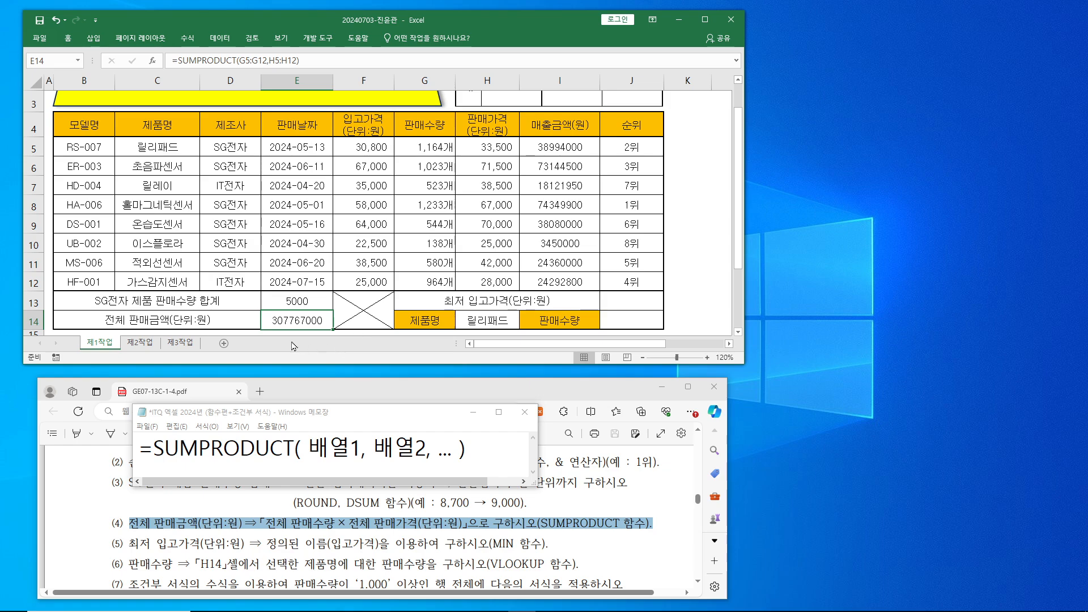
Switch to the SUMPRODUCT slide show in PowerPoint, review its quiz, answer, explanation and recommended formula, and minimize it.
mouse_move(344, 610)
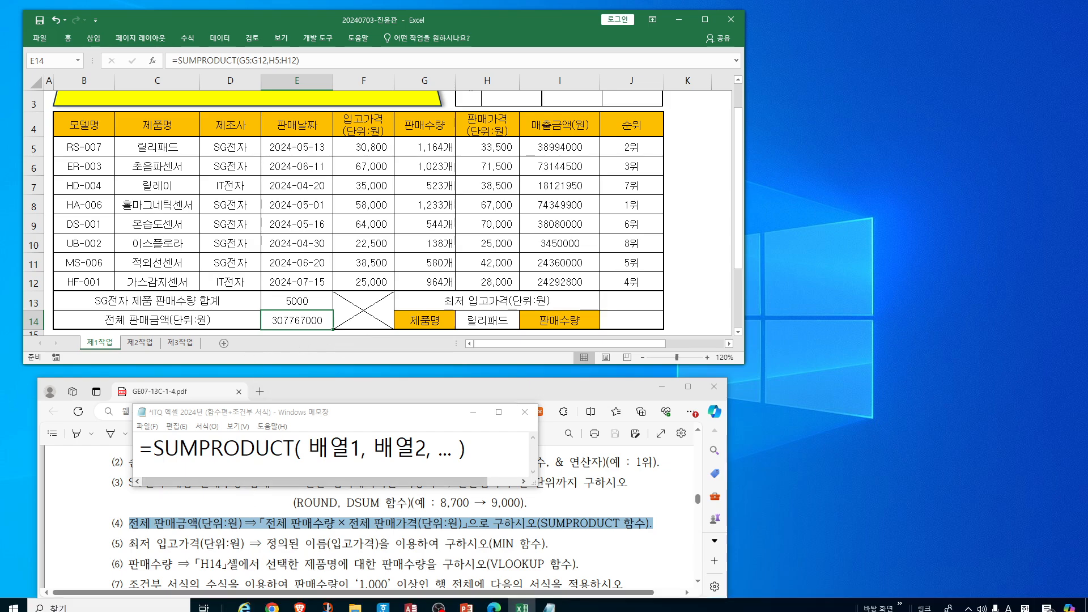
left_click(468, 608)
left_click(534, 541)
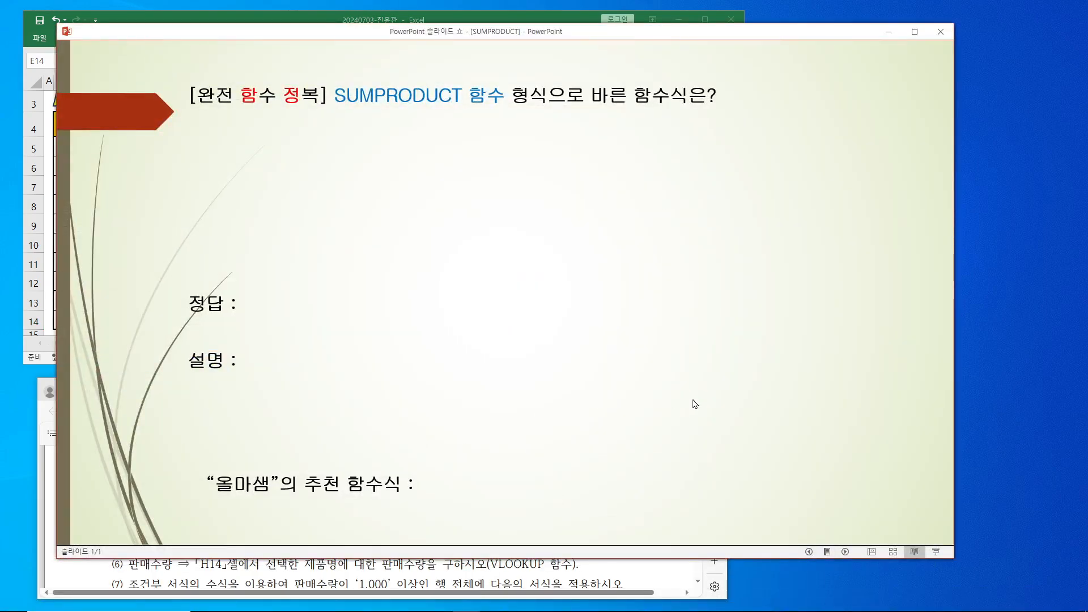
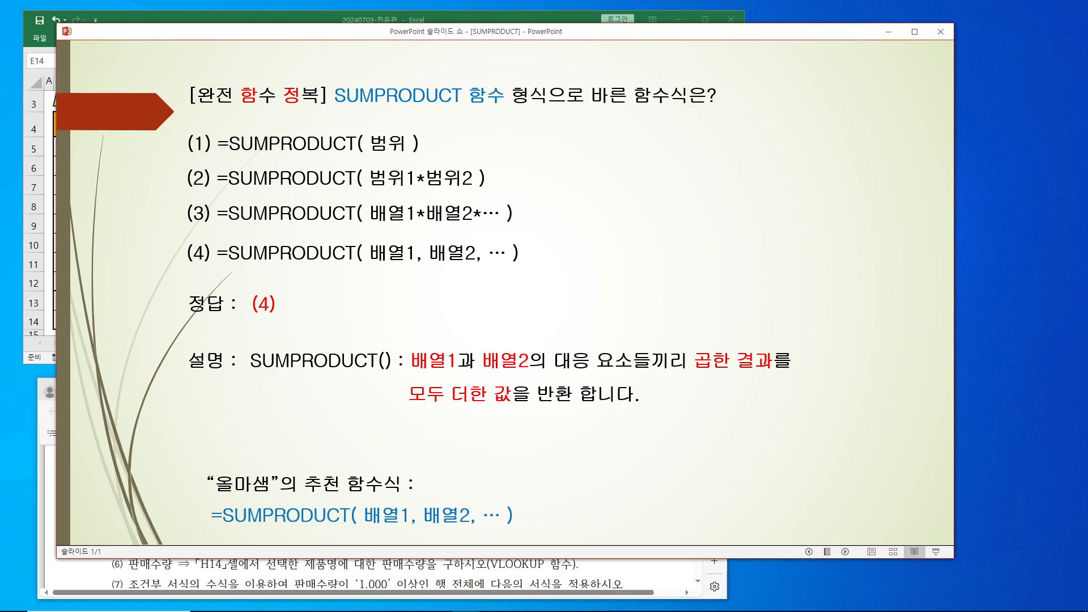
left_click(889, 31)
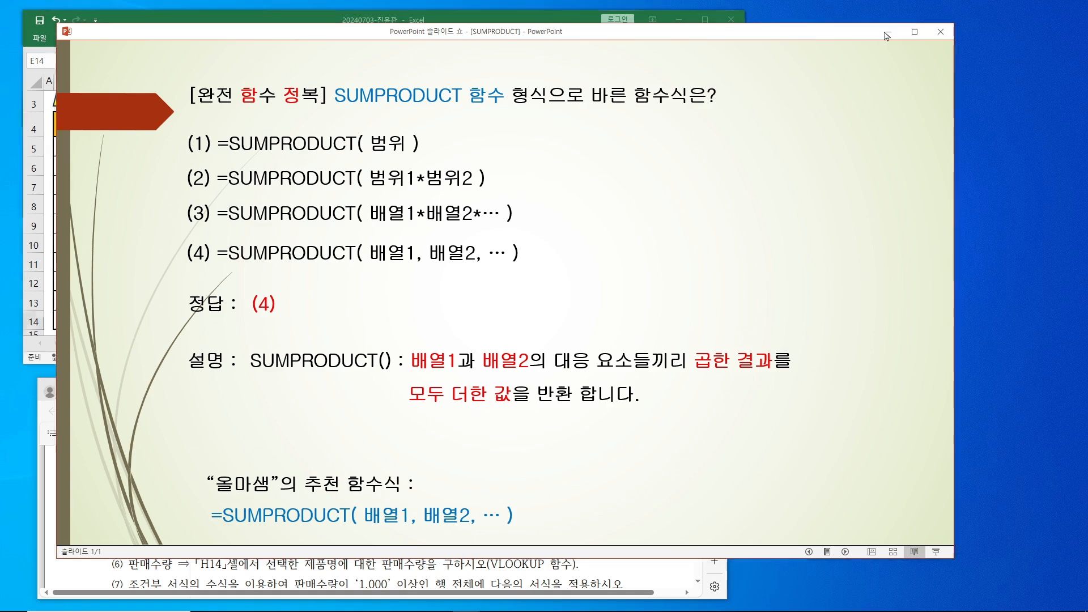
Highlight question (5) about 최저 입고가격 in the PDF and select cell J13 in the Excel sheet.
scroll(285, 444, "right", 1)
scroll(246, 507, "up", 1)
scroll(274, 459, "left", 1)
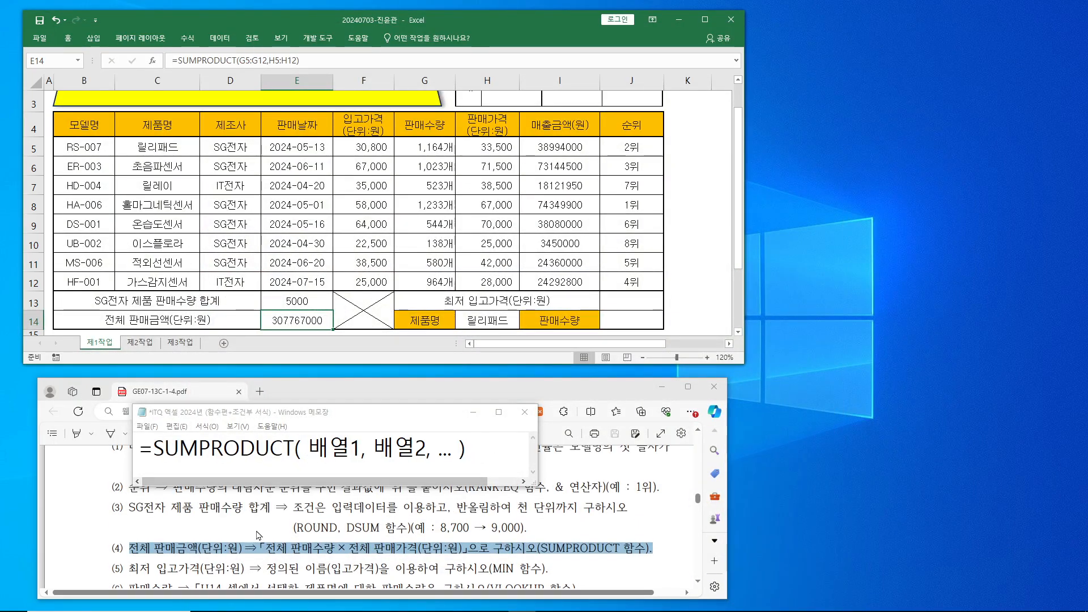
scroll(257, 531, "down", 1)
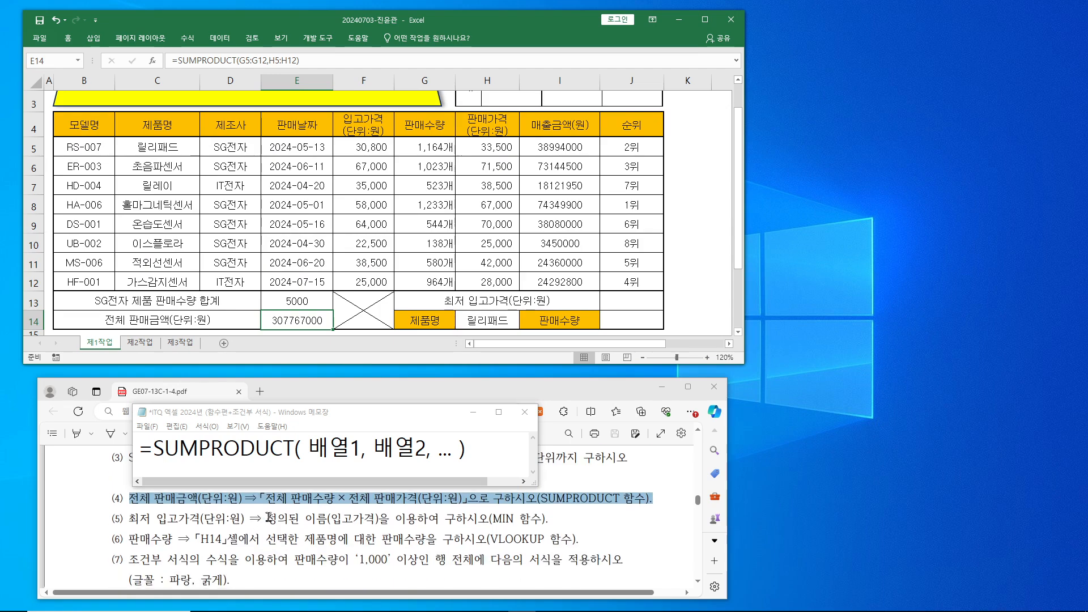
left_click_drag(130, 519, 554, 523)
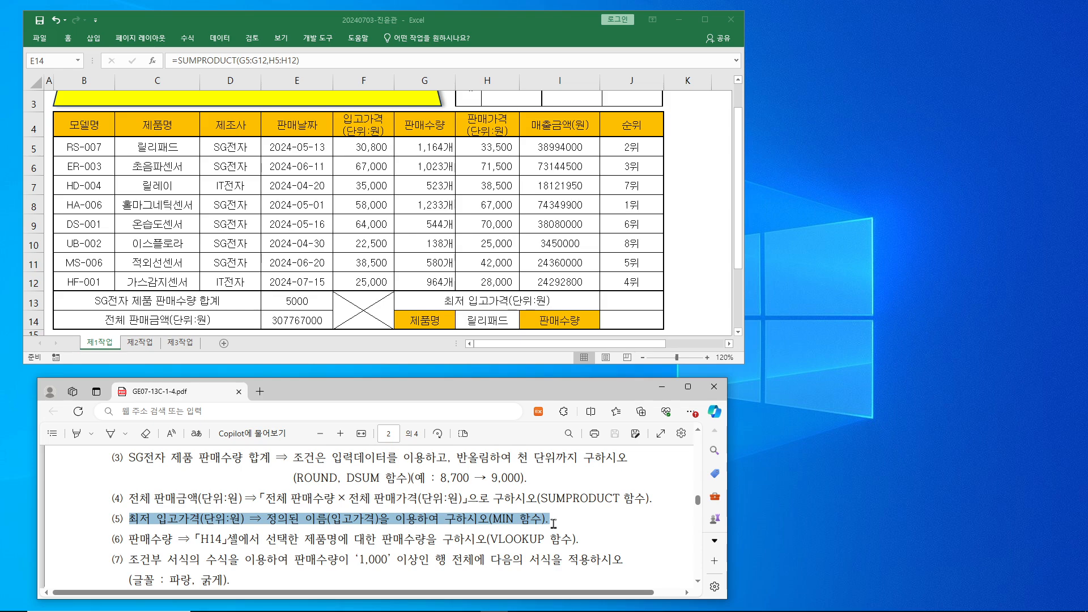
right_click(562, 531)
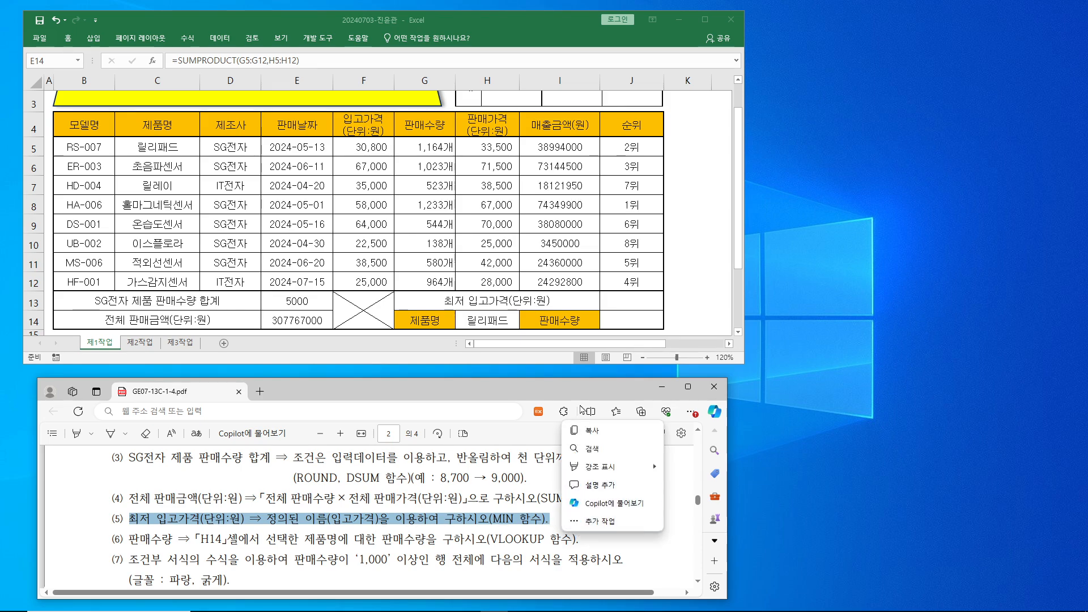
left_click(627, 299)
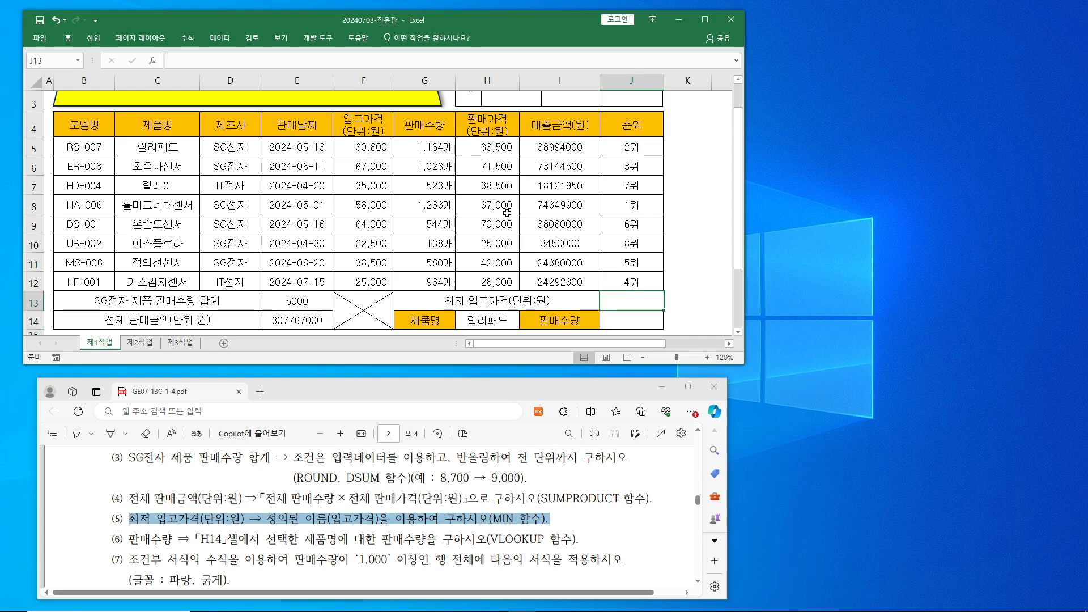
Temporarily box the 입고가격 values and MIN in question (5), and sketch an arrow from the 22,500 value to J13.
mouse_move(338, 136)
left_mouse_down()
mouse_move(391, 187)
mouse_move(392, 293)
left_mouse_up()
left_click_drag(488, 506, 518, 533)
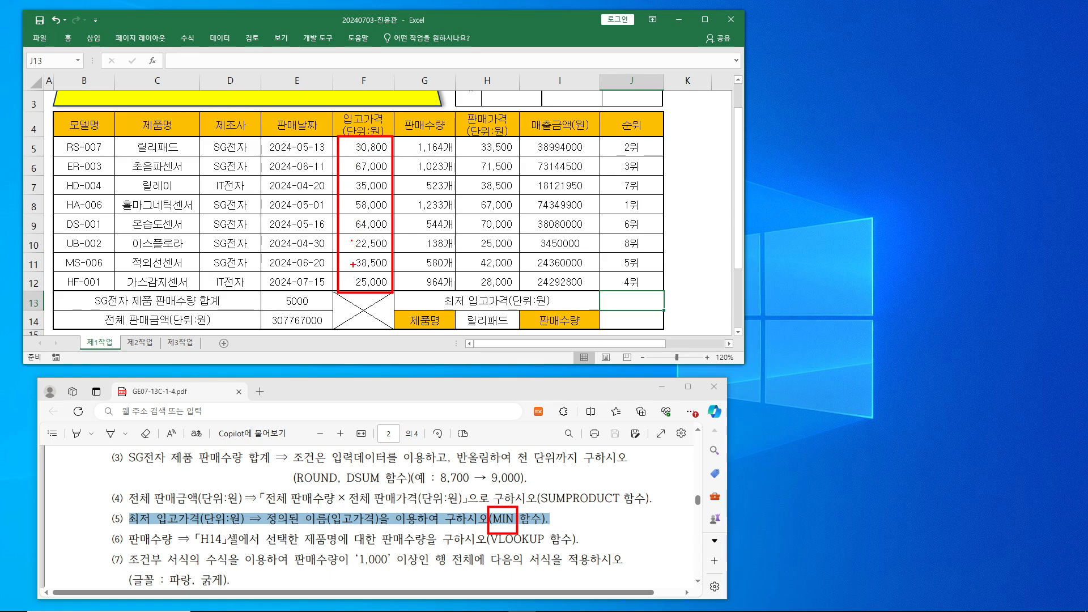
mouse_move(350, 232)
left_mouse_down()
mouse_move(369, 225)
mouse_move(441, 241)
mouse_move(602, 220)
mouse_move(622, 299)
left_mouse_up()
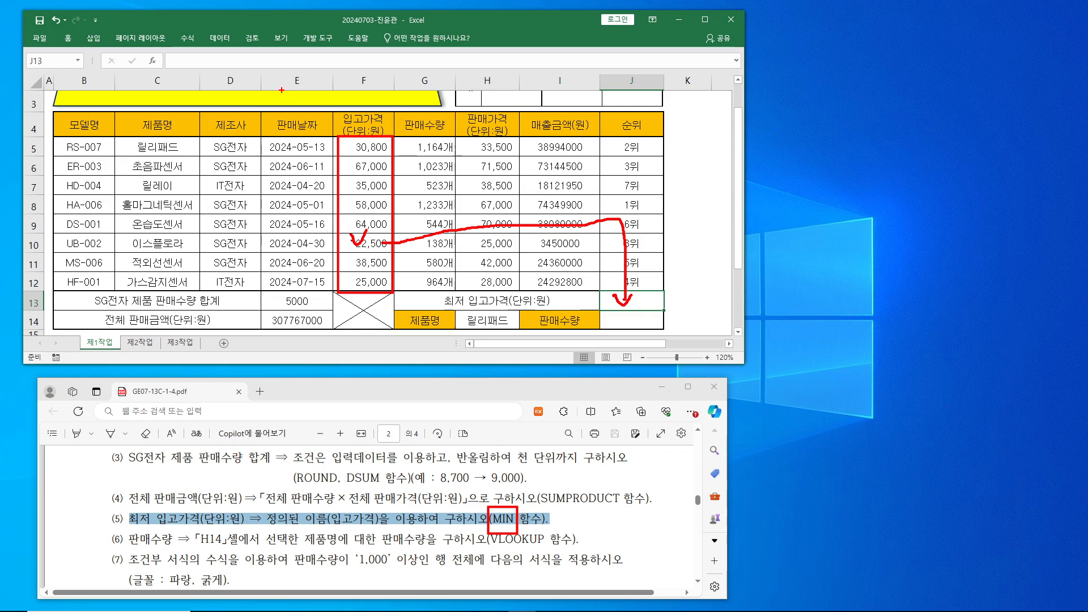
key("Escape")
Enter the formula =min(입고가격) in J13, picking F5:F12 as the named range.
left_click(189, 62)
type("=m")
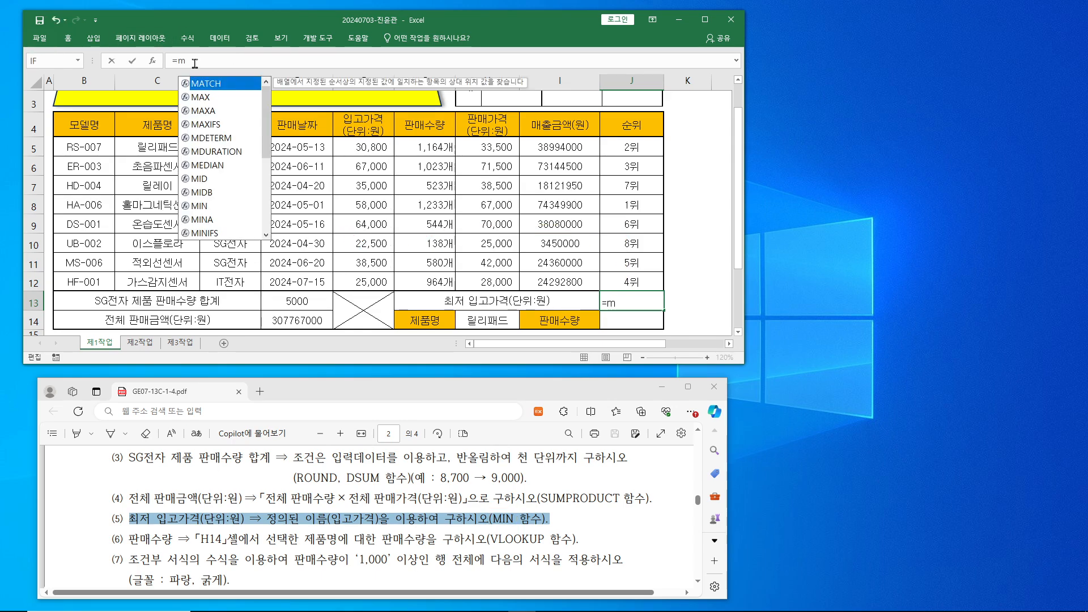
type("in(")
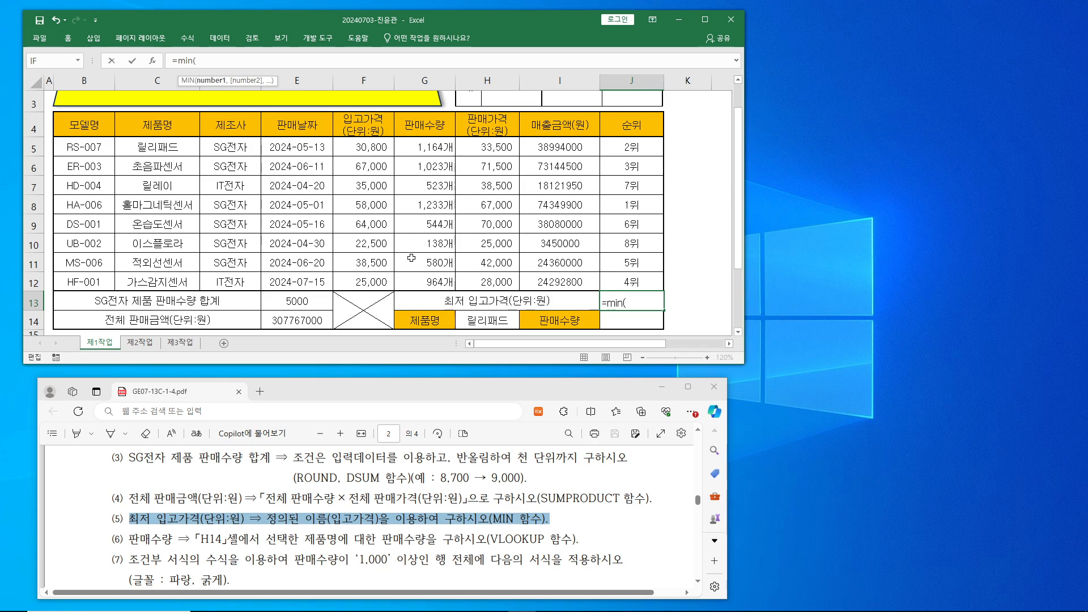
left_click_drag(374, 147, 387, 284)
type(")")
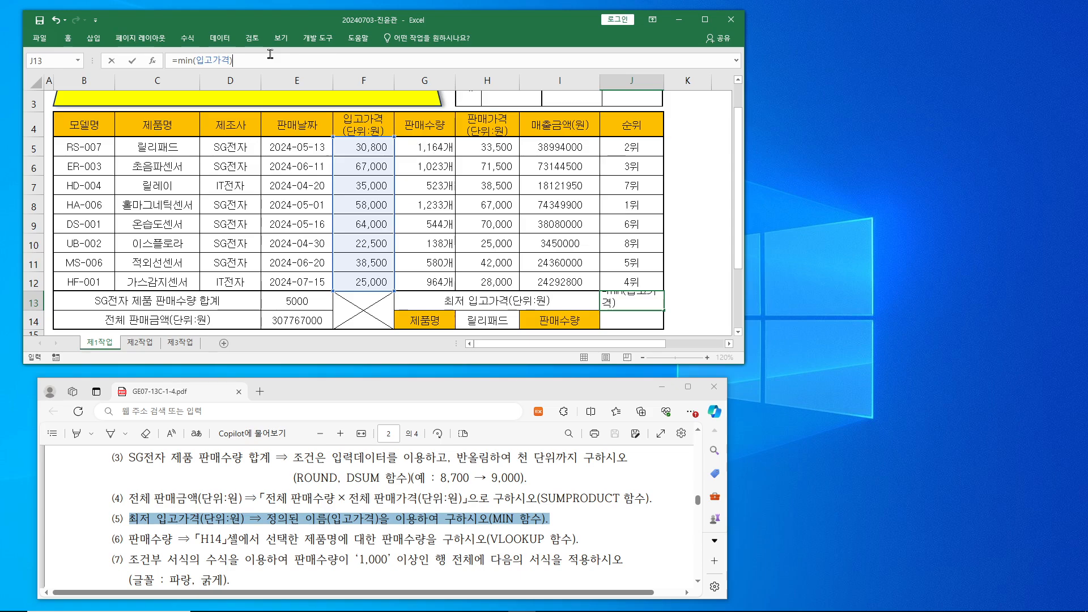
key("Return")
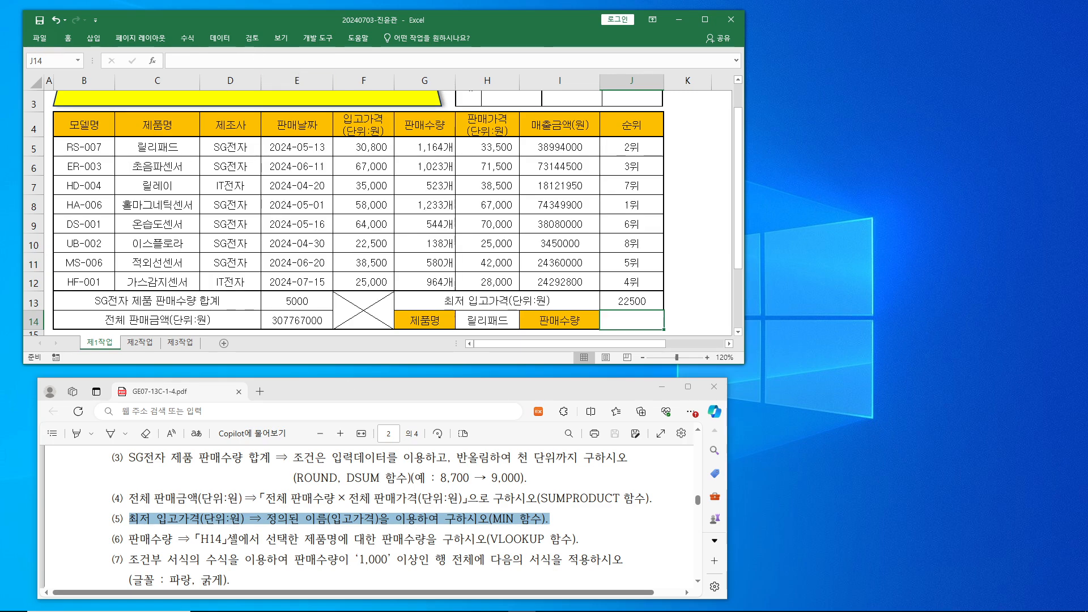
Switch to the MIN slide show in PowerPoint, reveal its choices, answer, explanation and recommended formula, and minimize it.
left_click(465, 599)
left_click(633, 560)
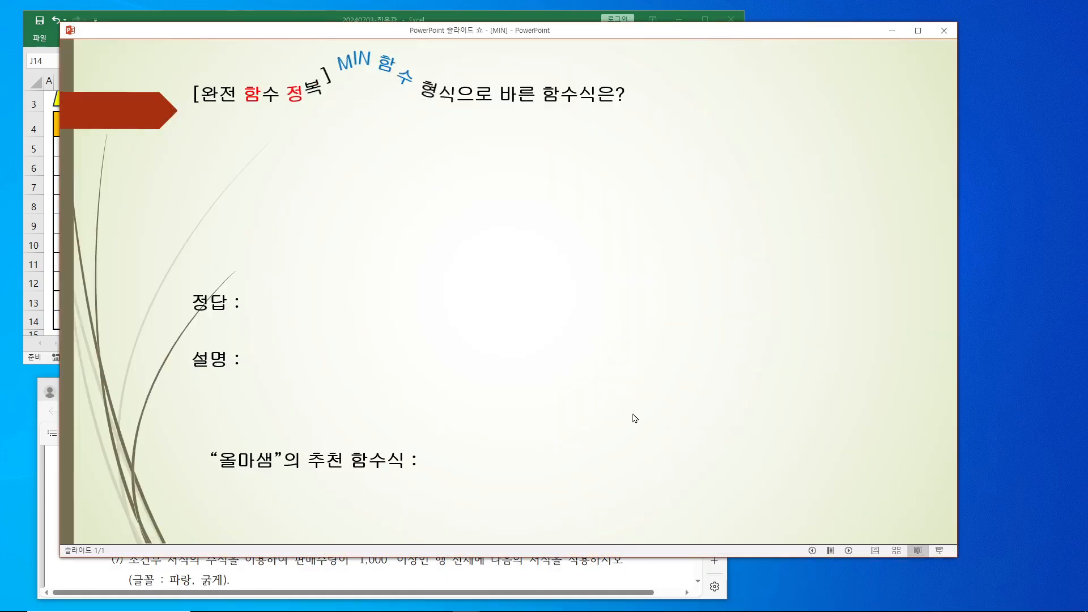
left_click(875, 267)
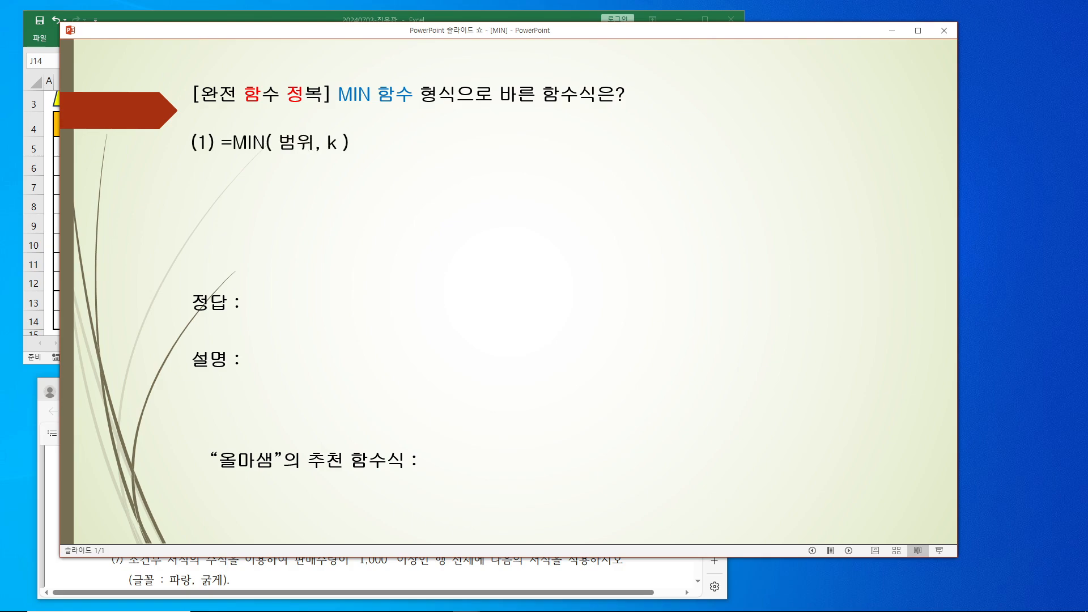
key("Return")
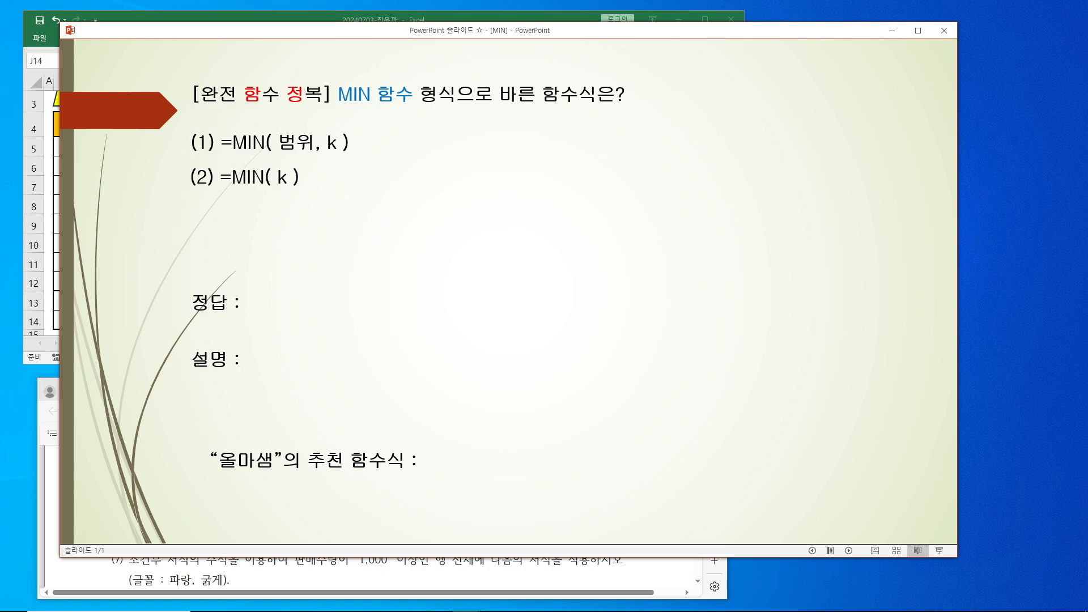
key("Return")
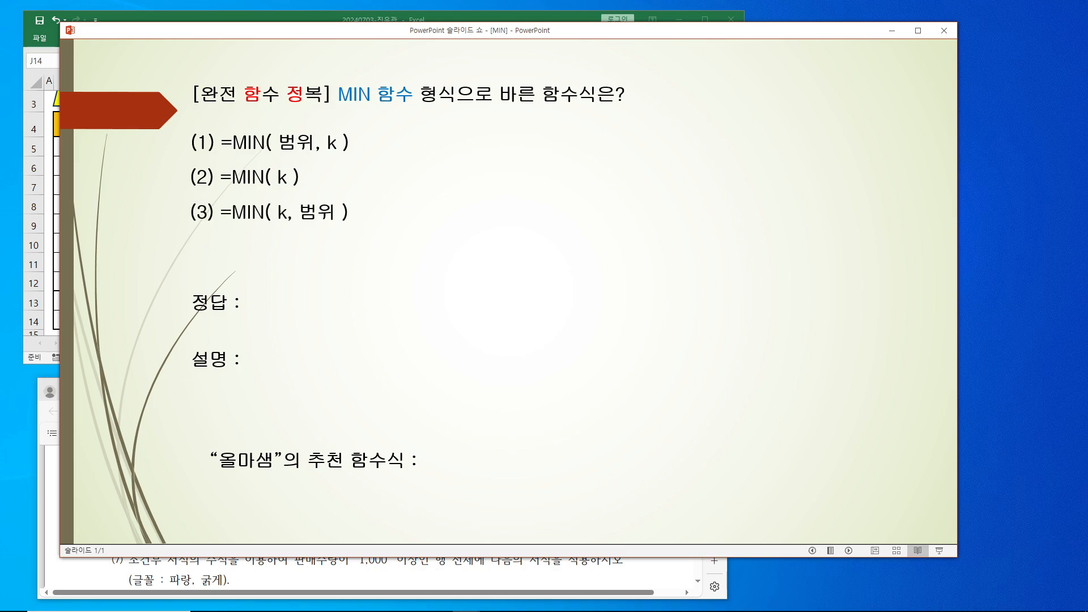
key("Return")
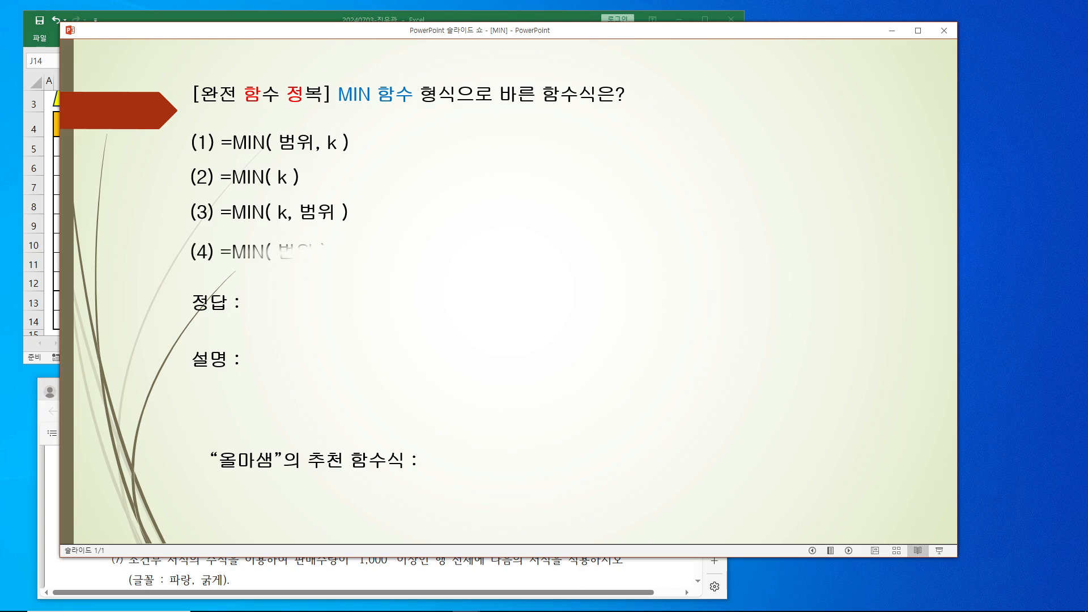
key("Return")
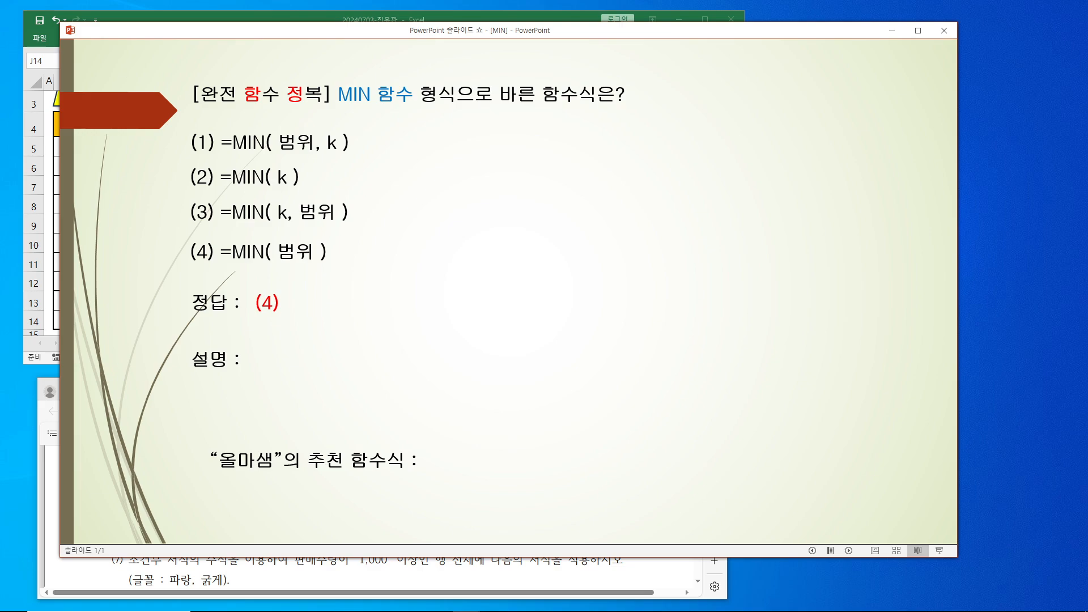
key("Return")
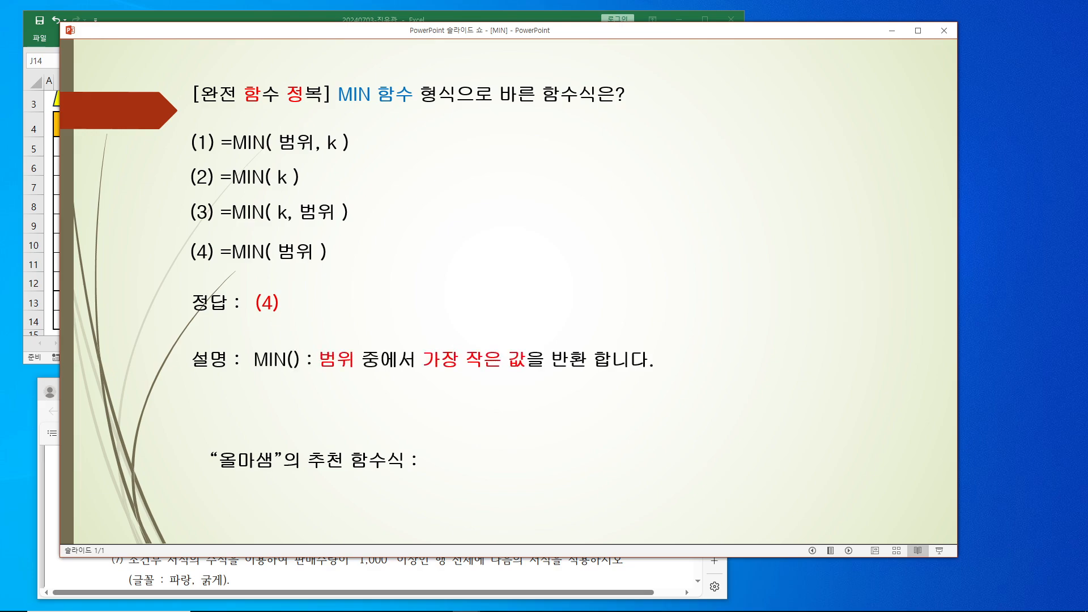
key("Return")
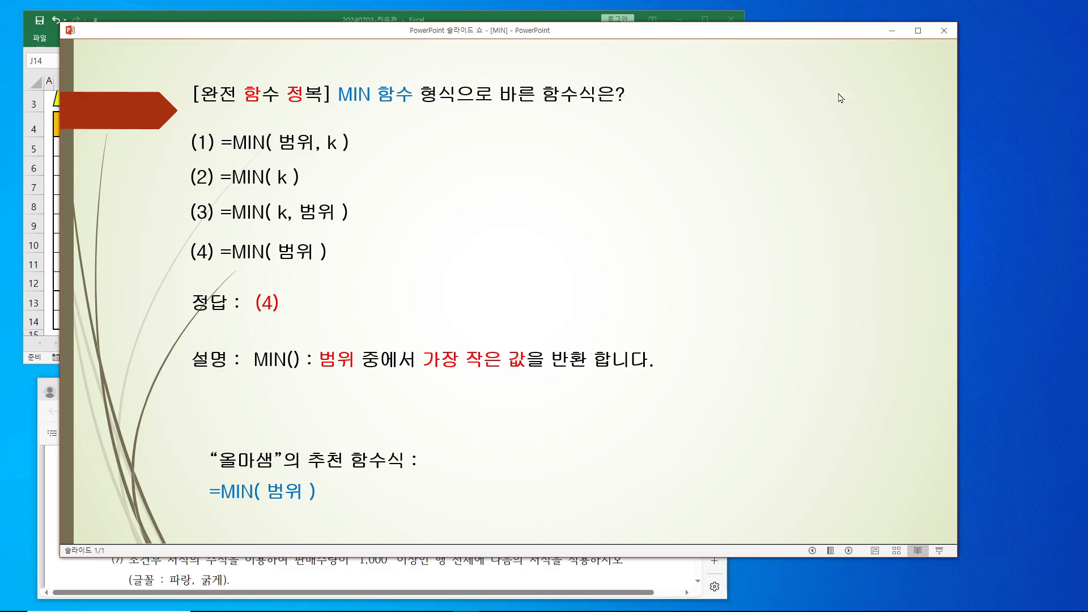
left_click(892, 30)
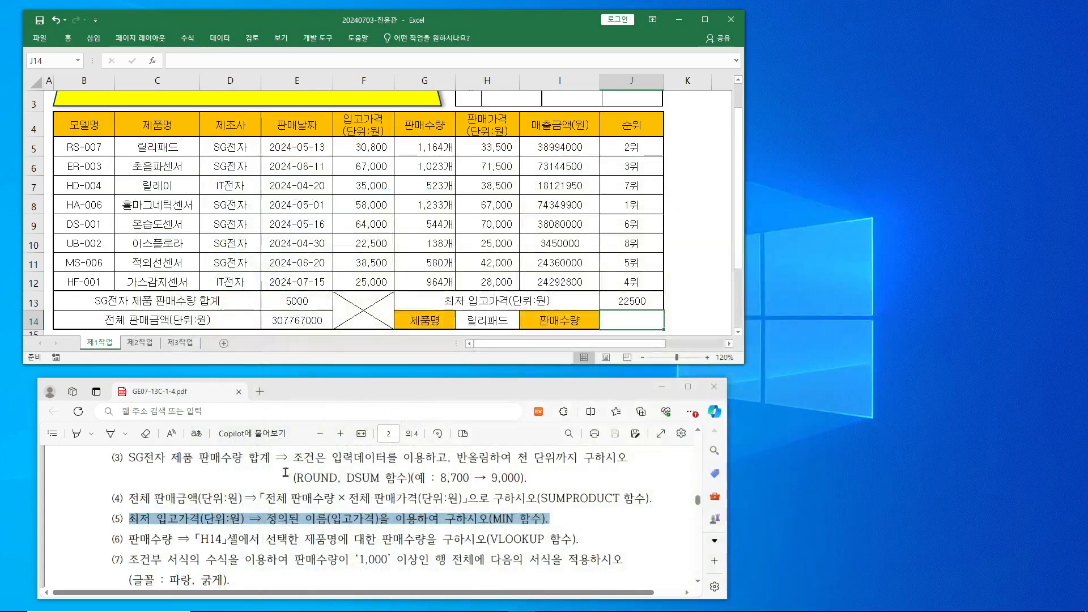
scroll(287, 474, "down", 1)
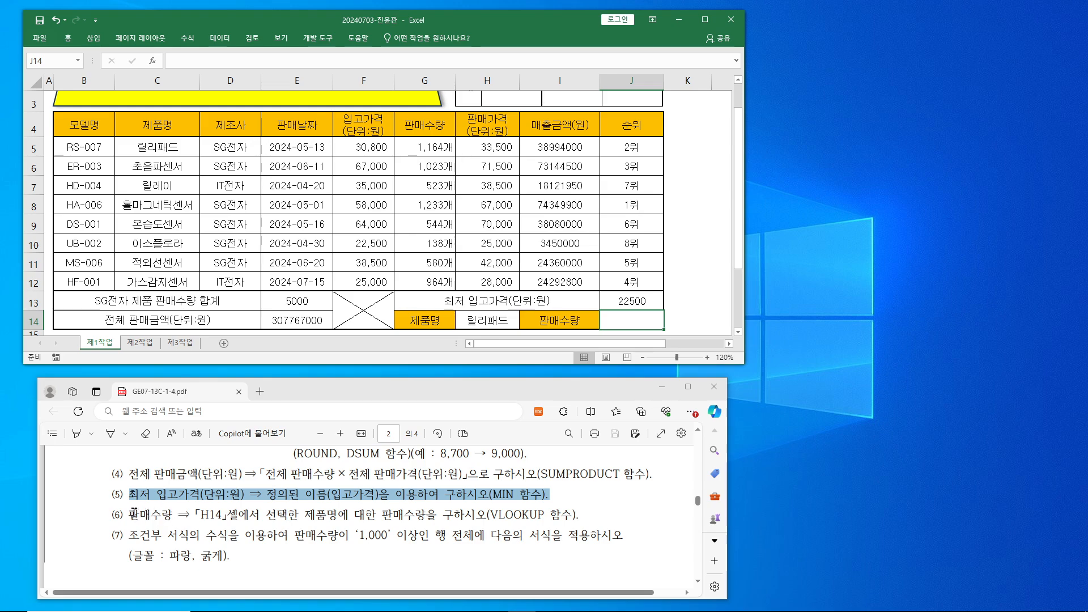
Highlight question (6) in the PDF and replace the Notepad syntax note with =VLOOKUP( 찾을 값, 범위, 열 번호, 옵션 ).
left_click_drag(131, 513, 582, 500)
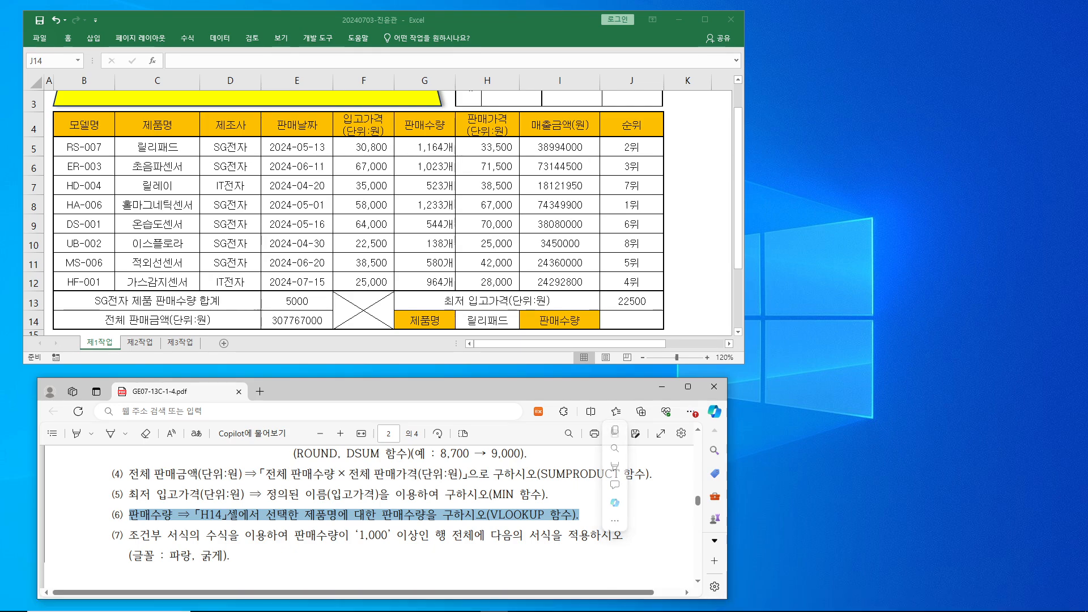
left_click(557, 605)
left_click_drag(153, 448, 499, 443)
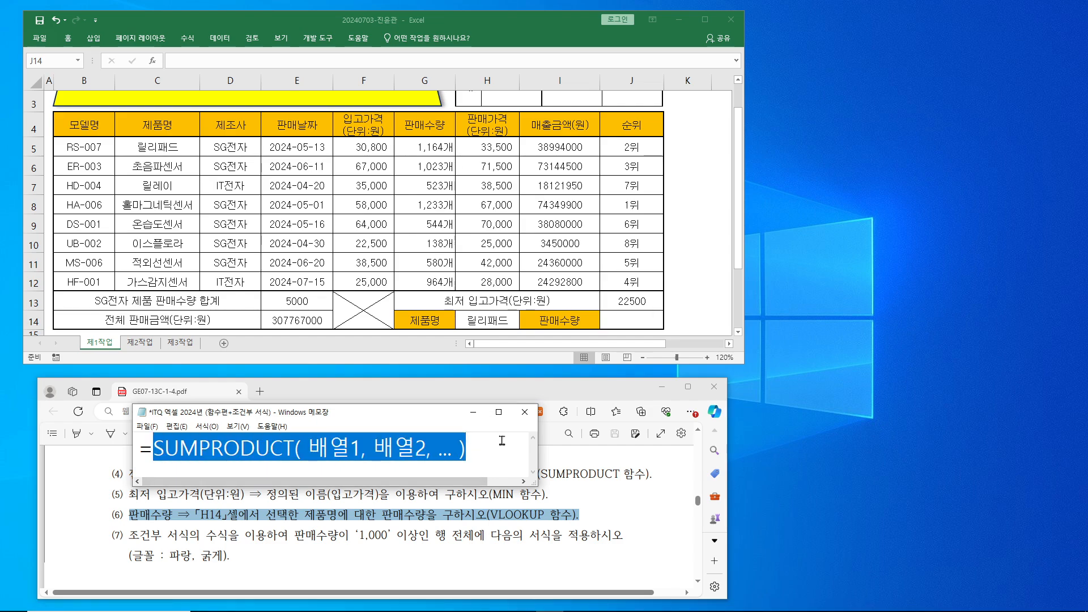
key("Delete")
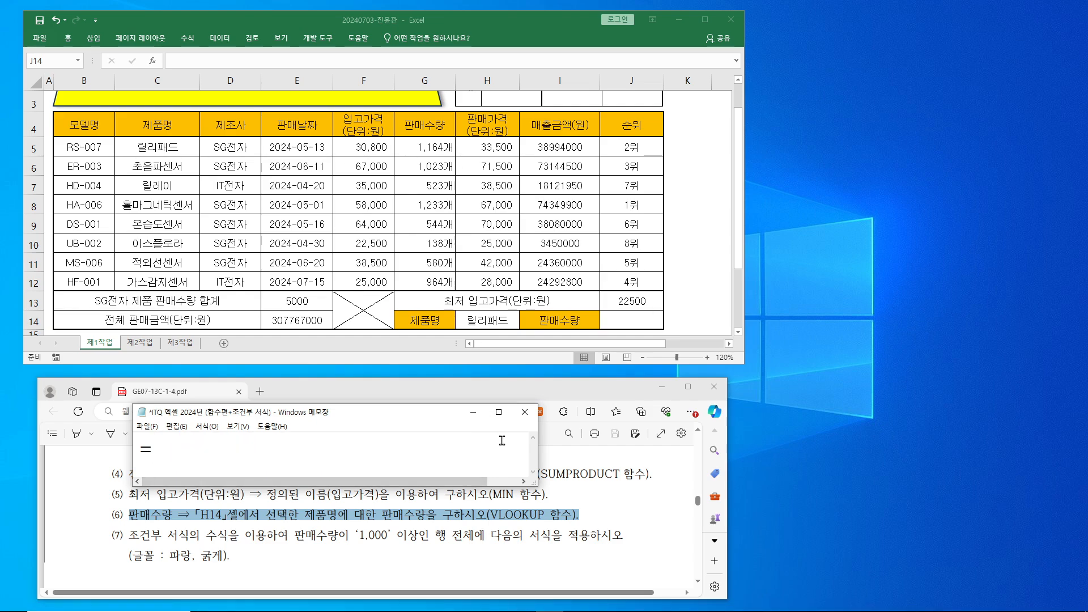
type("VL")
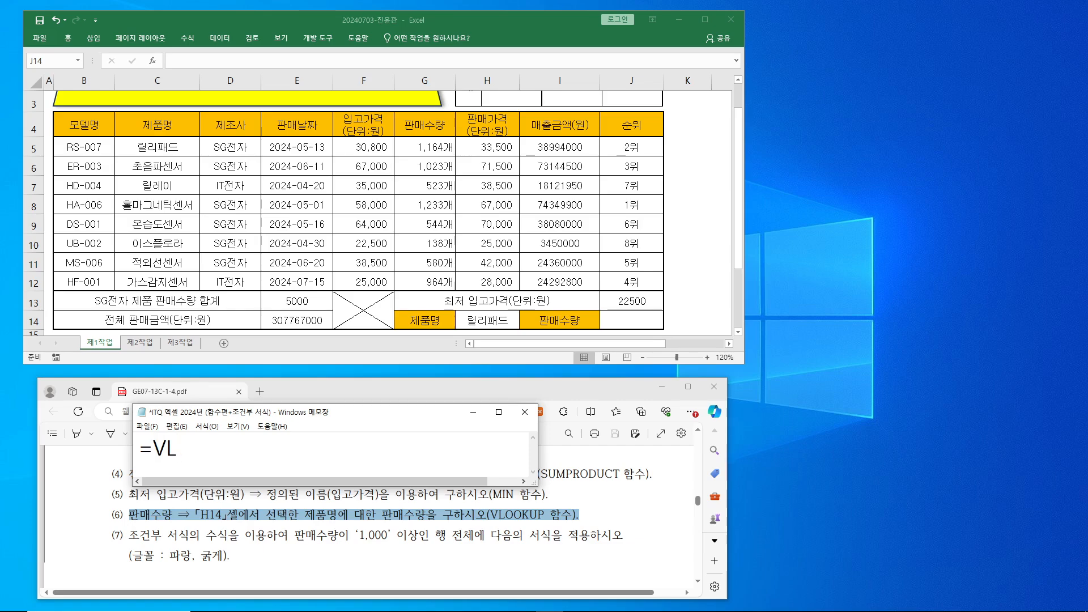
type("OOI")
key("BackSpace")
type("K")
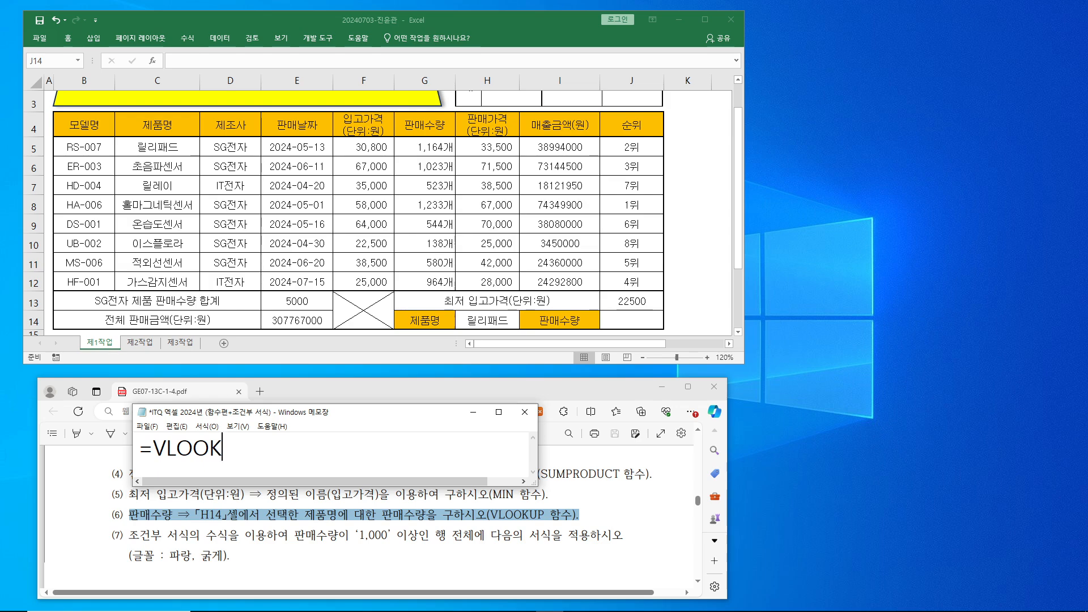
type("UP( 찾을 값,")
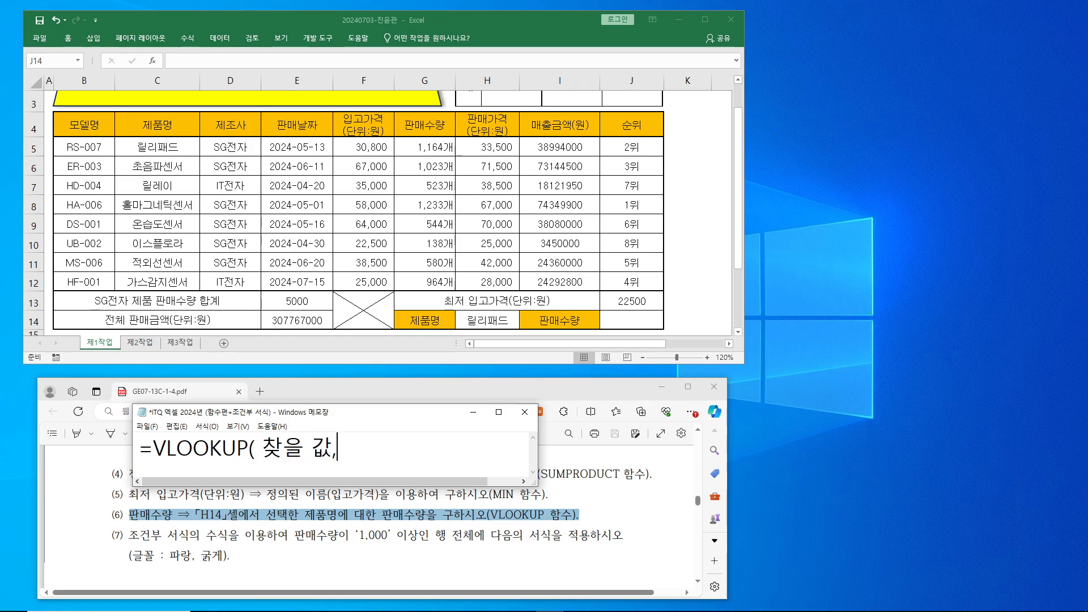
type(" 범")
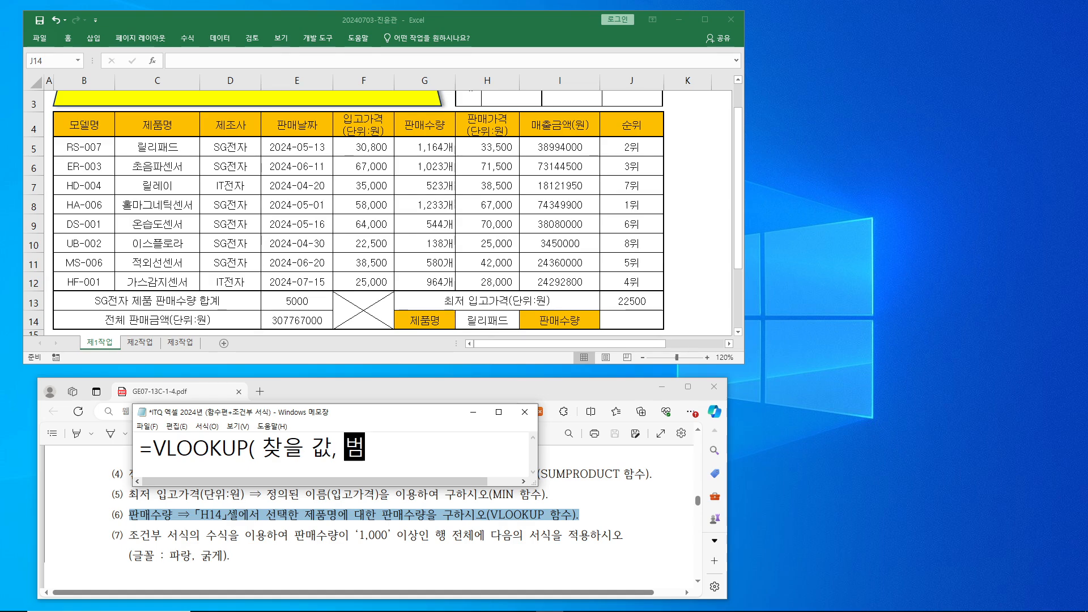
type("위, ")
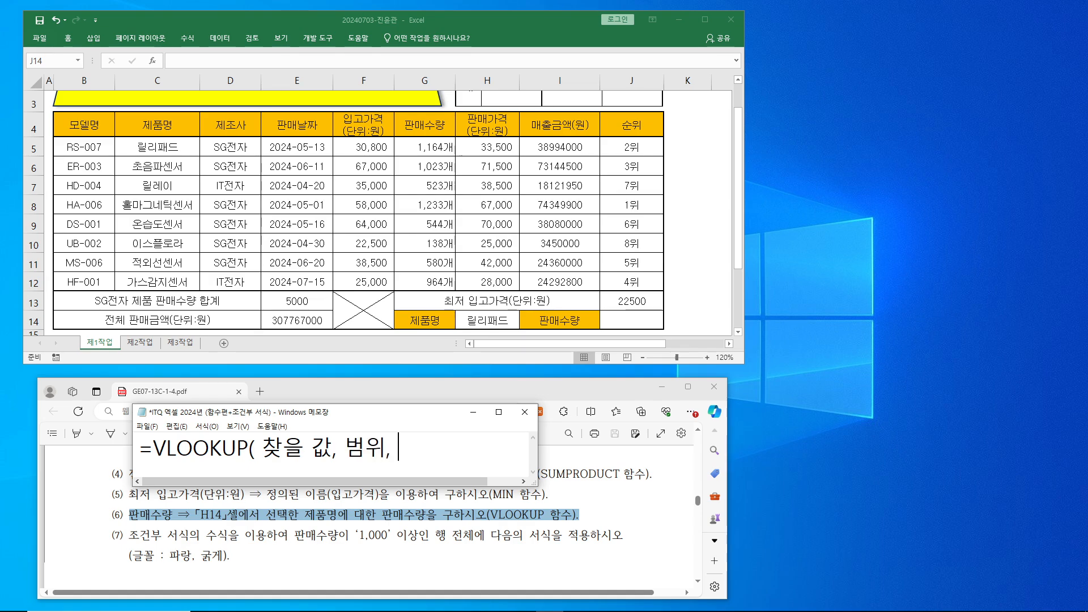
type("열 번호")
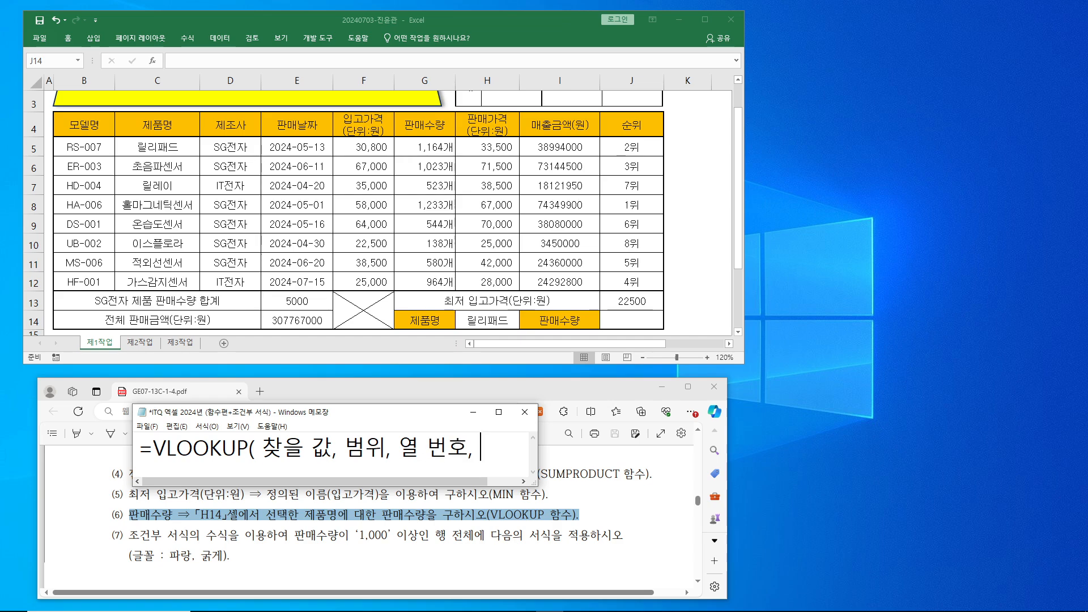
type(", 옵션 ")
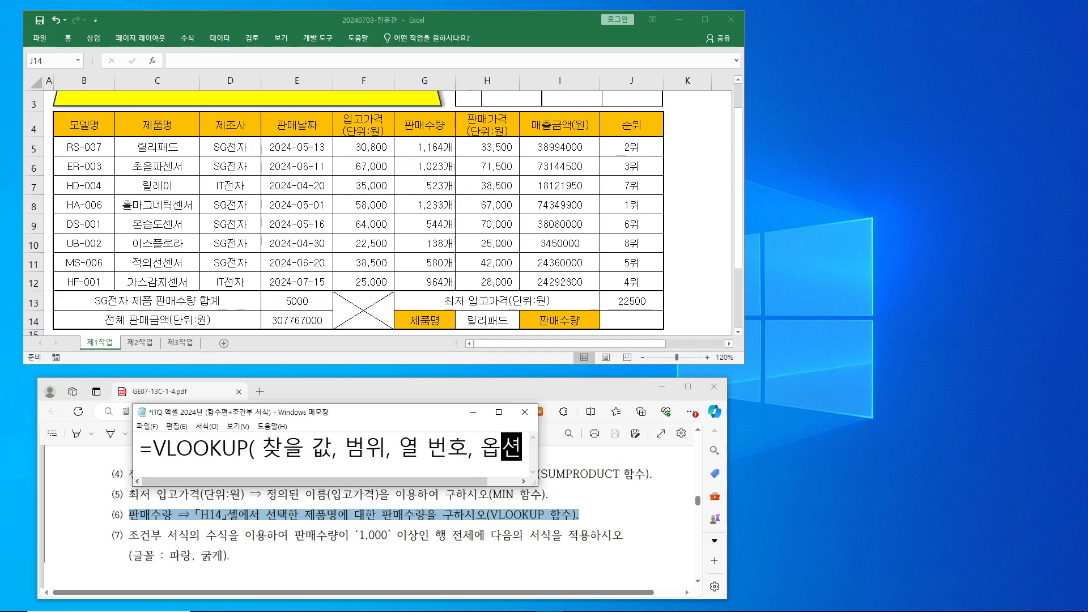
type(")")
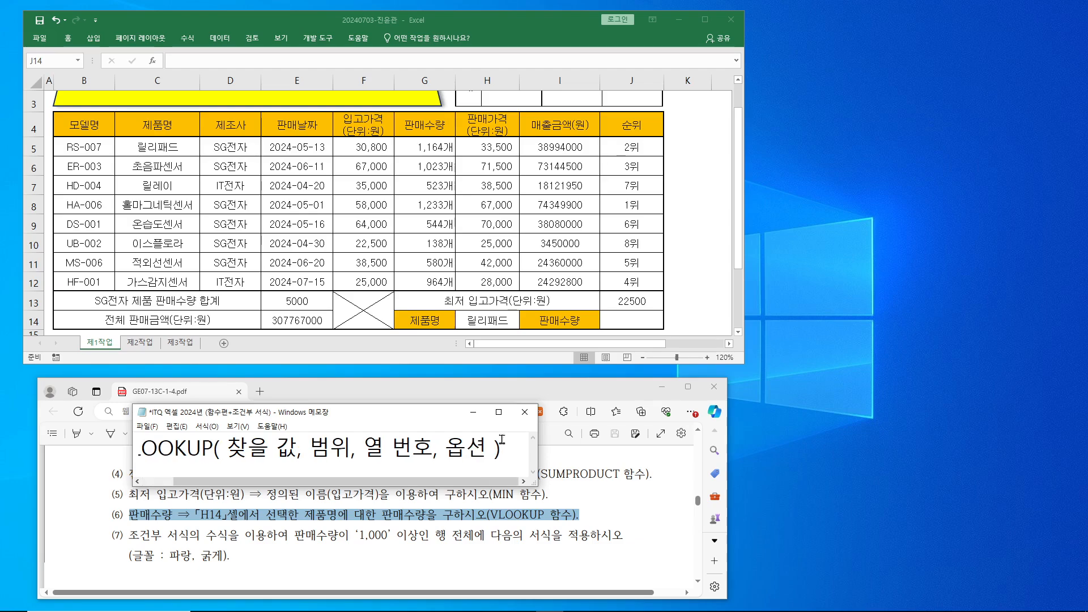
Widen the Notepad window until the whole VLOOKUP syntax fits and move it slightly up, clear of question (6).
left_click_drag(369, 481, 282, 506)
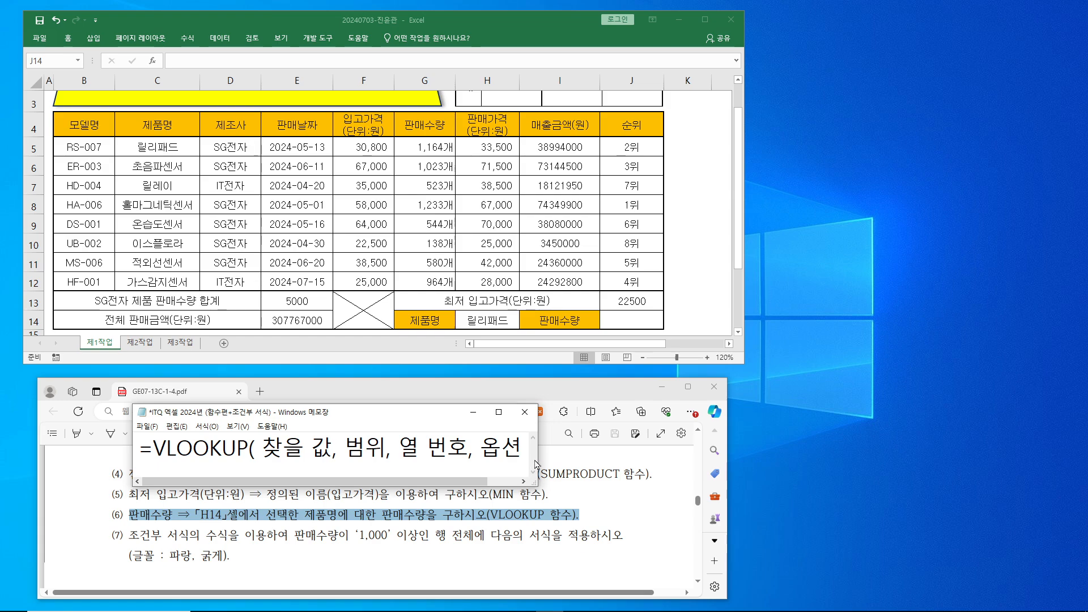
left_click_drag(538, 458, 599, 466)
left_click_drag(421, 419, 415, 402)
Start a VLOOKUP formula in cell J14 of the Excel sheet and open its function arguments dialog, moved clear of the table.
left_click(633, 325)
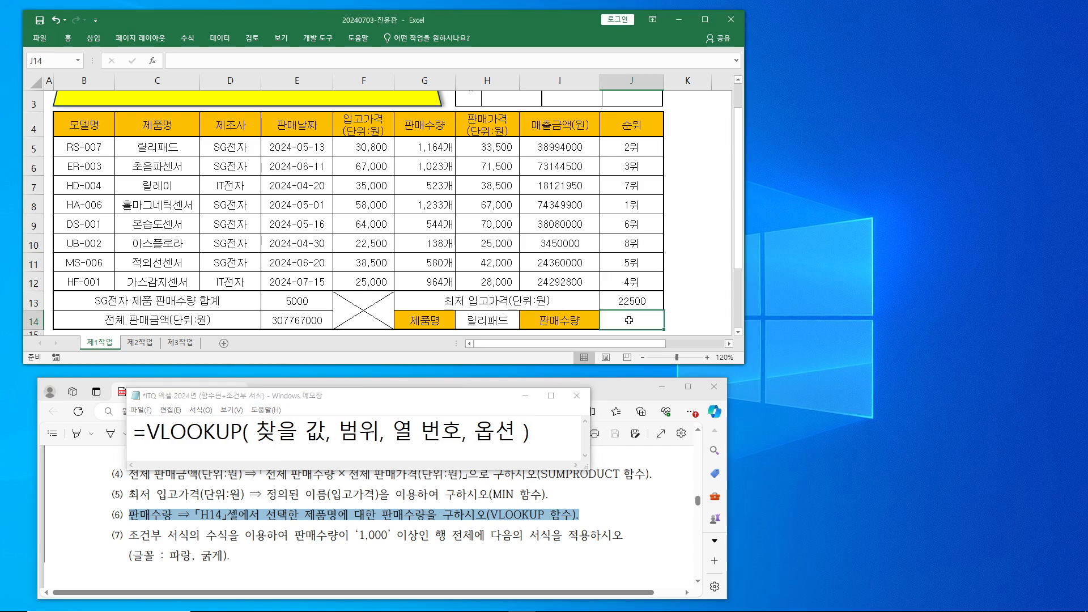
left_click(215, 59)
type("=")
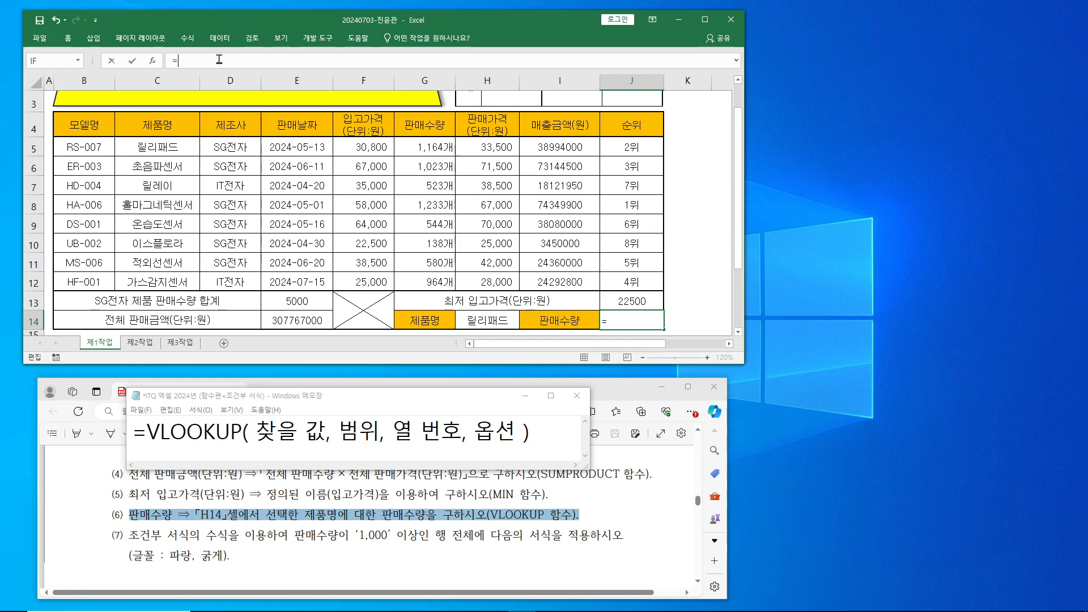
type("v")
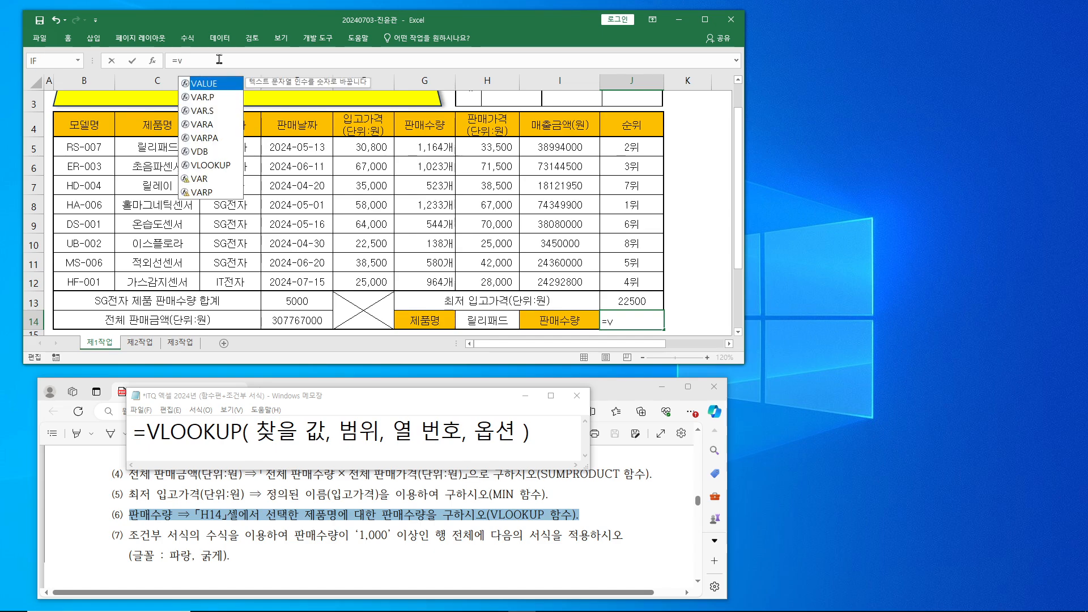
type("l")
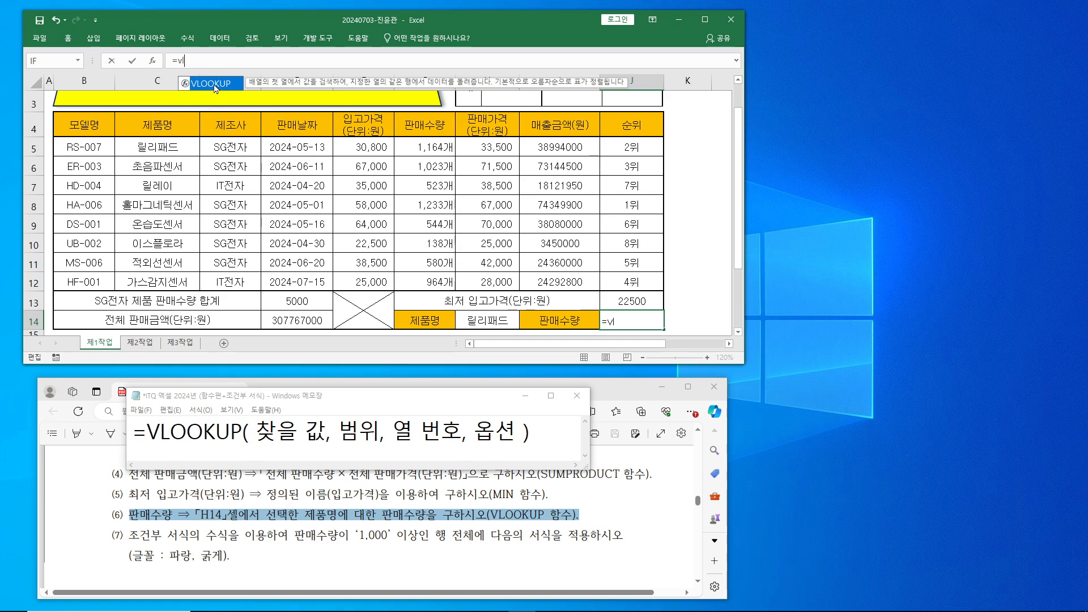
double_click(216, 84)
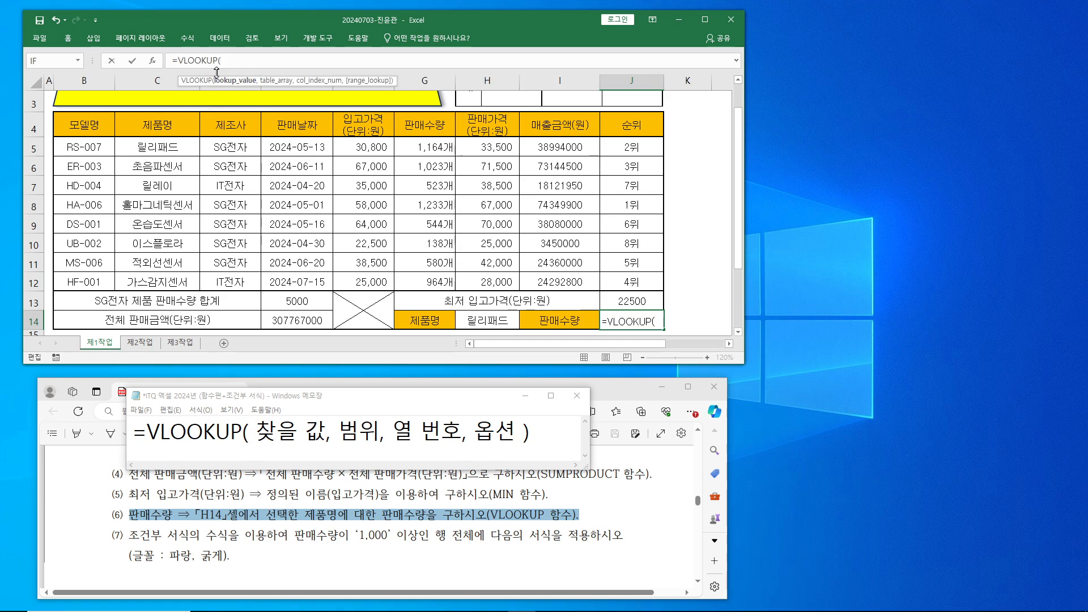
left_click(153, 60)
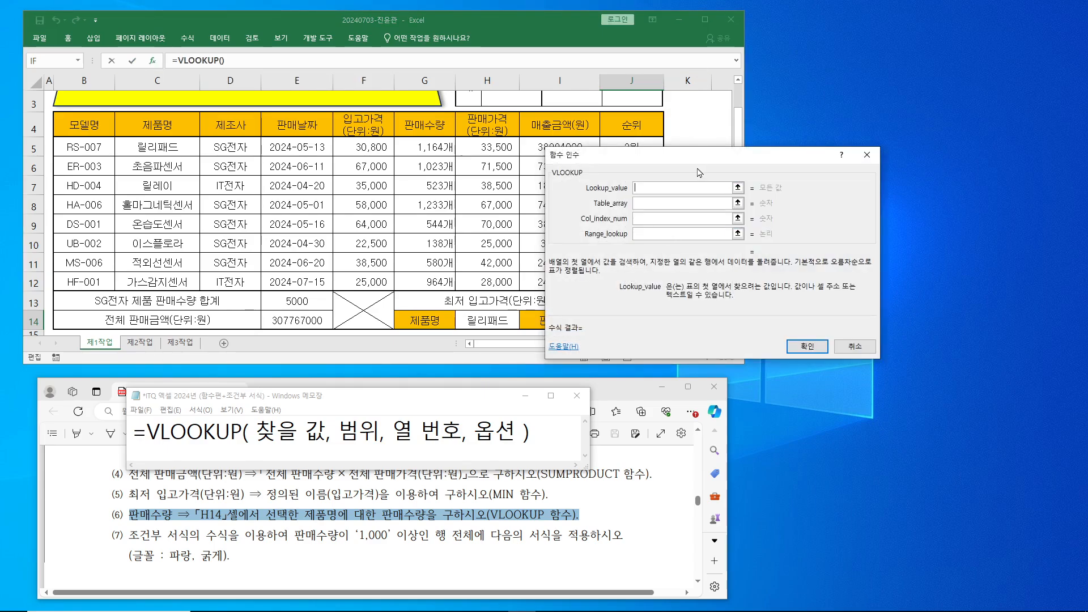
left_click_drag(711, 160, 783, 165)
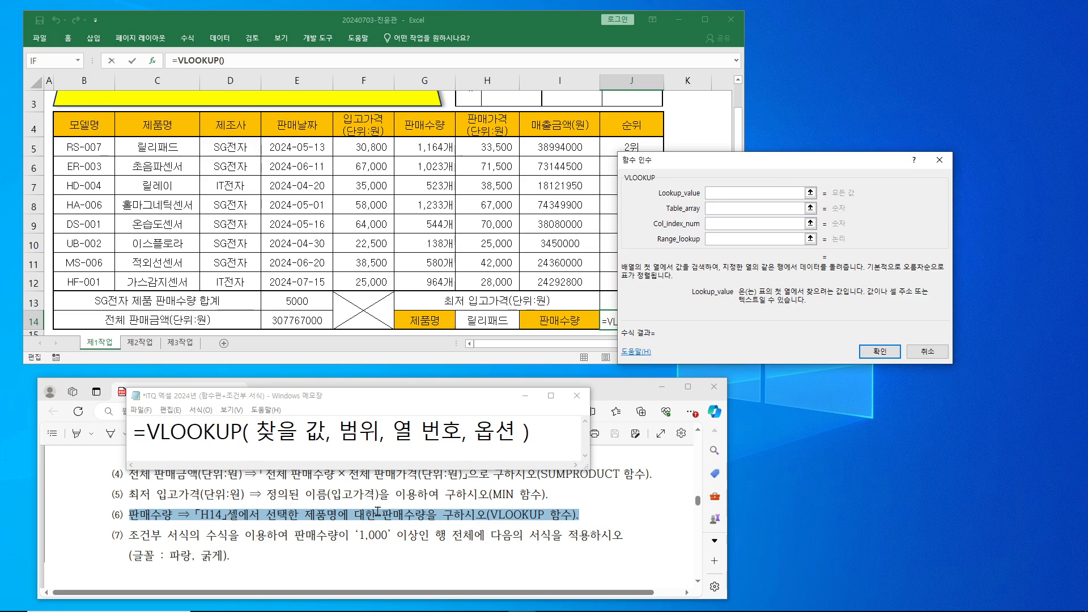
Temporarily box the H14 wording in question (6) and the 릴리패드 cell, tick Lookup_value, and clear the marks.
mouse_move(193, 502)
left_mouse_down()
mouse_move(277, 533)
mouse_move(293, 526)
left_mouse_up()
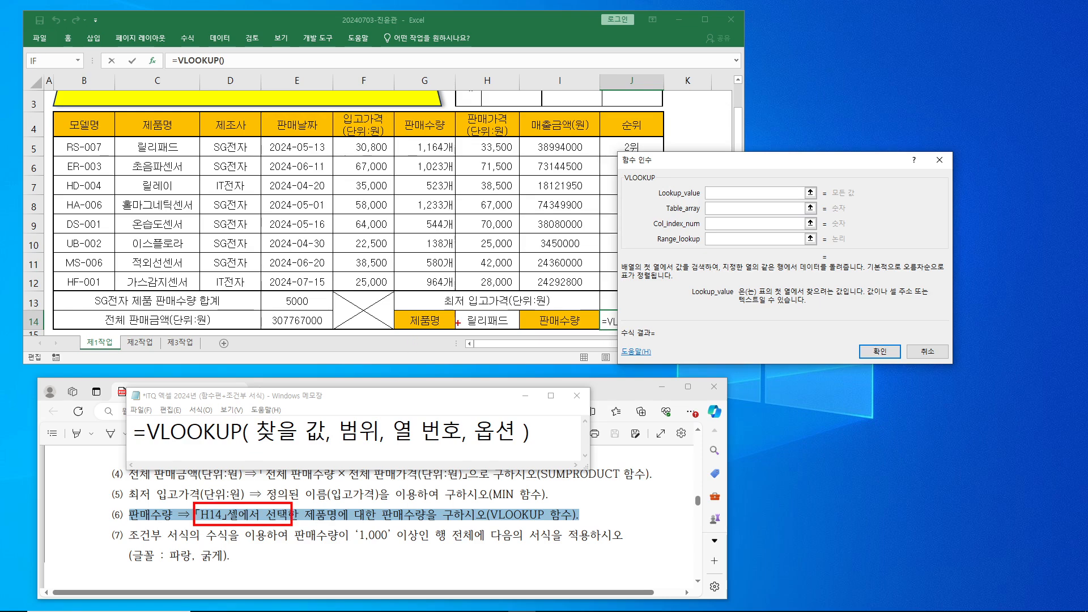
left_click_drag(467, 311, 516, 335)
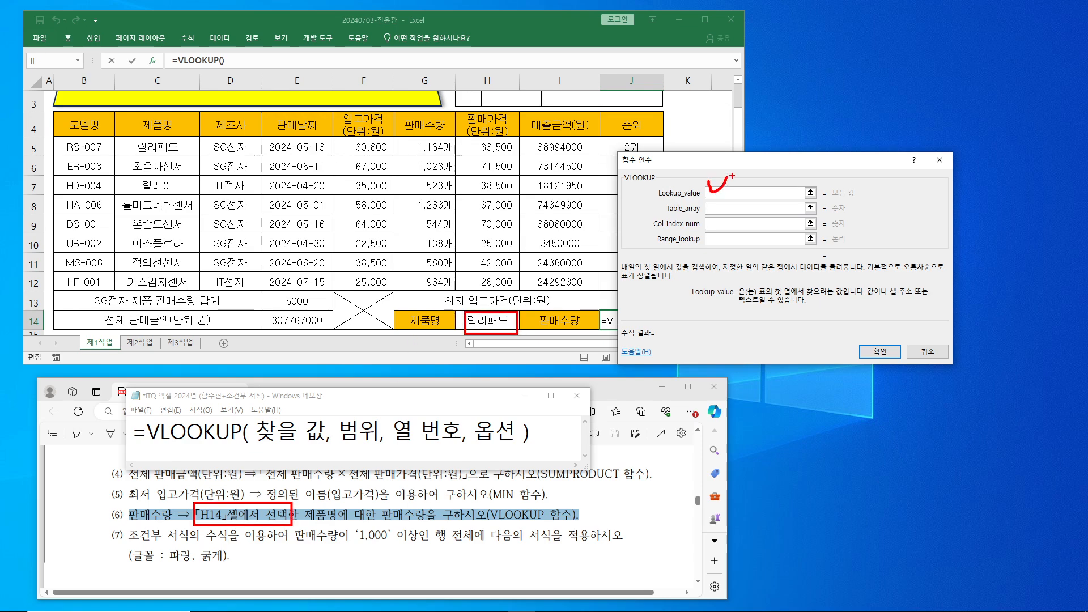
key("Escape")
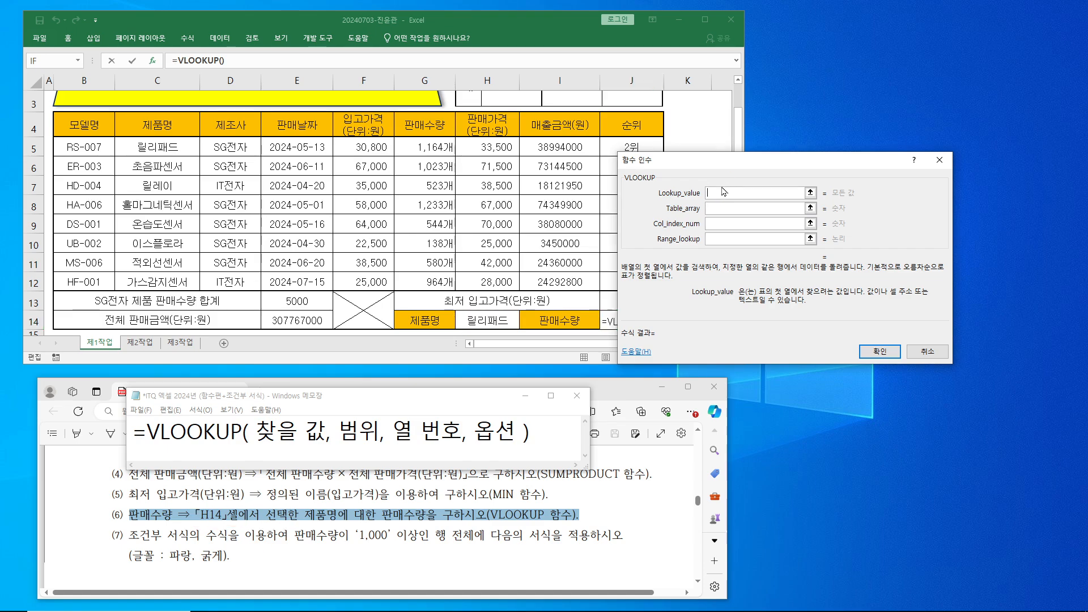
Set the VLOOKUP Lookup_value to cell H14 and make Table_array the active argument.
left_click(504, 320)
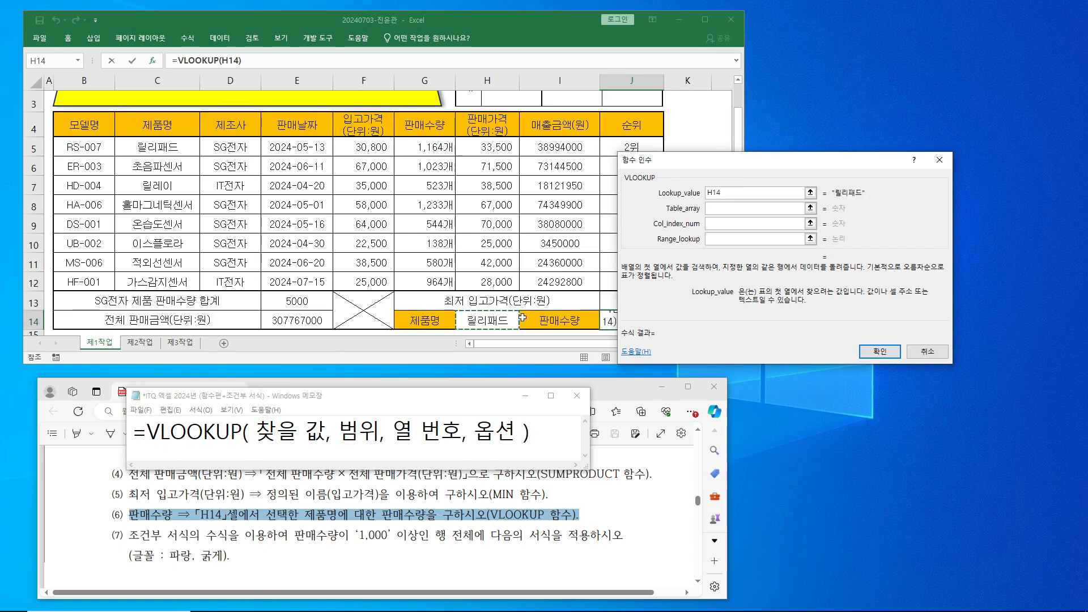
left_click(728, 209)
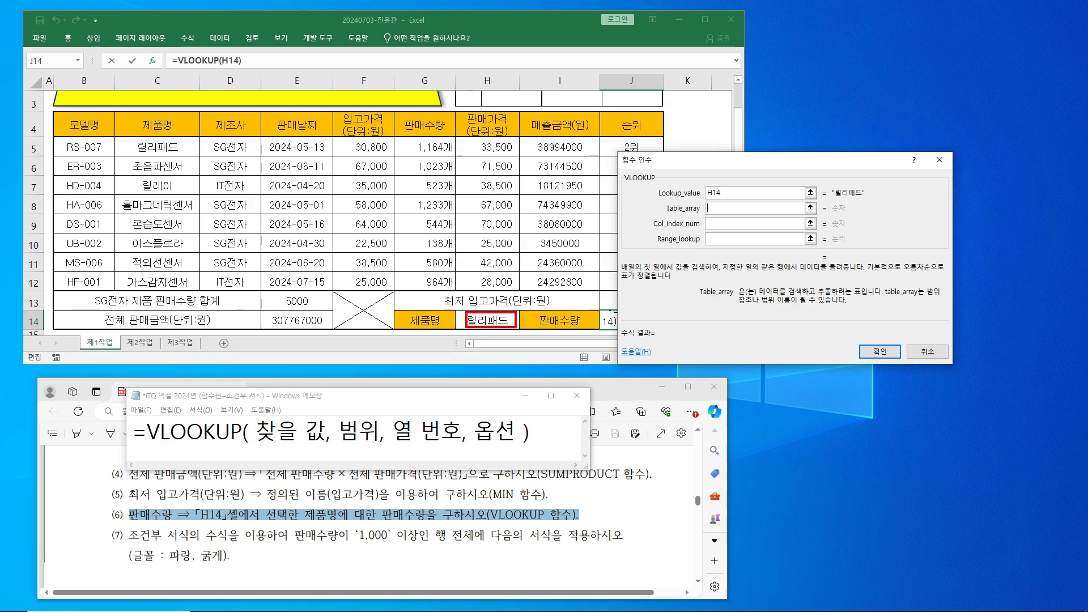
Temporarily mark the 제품명 cells and Table_array, box C5:H12 as the lookup table, cross out the 모델명 column, and clear the marks.
left_click_drag(419, 318, 443, 309)
mouse_move(144, 118)
left_mouse_down()
mouse_move(153, 129)
mouse_move(178, 109)
left_mouse_up()
mouse_move(143, 157)
left_mouse_down()
mouse_move(148, 141)
mouse_move(153, 154)
left_mouse_up()
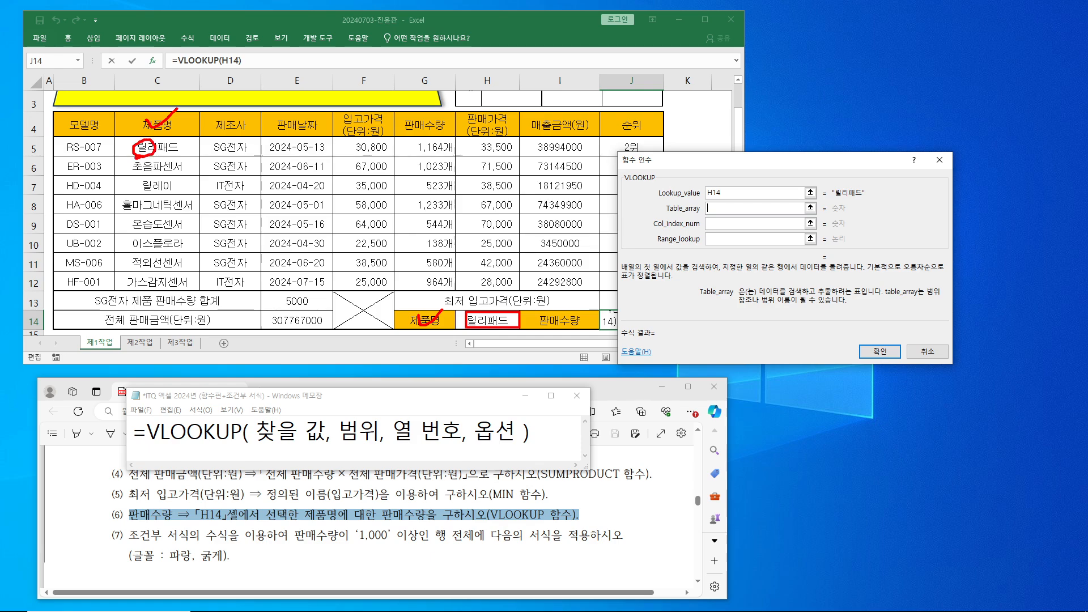
left_click_drag(662, 202, 707, 216)
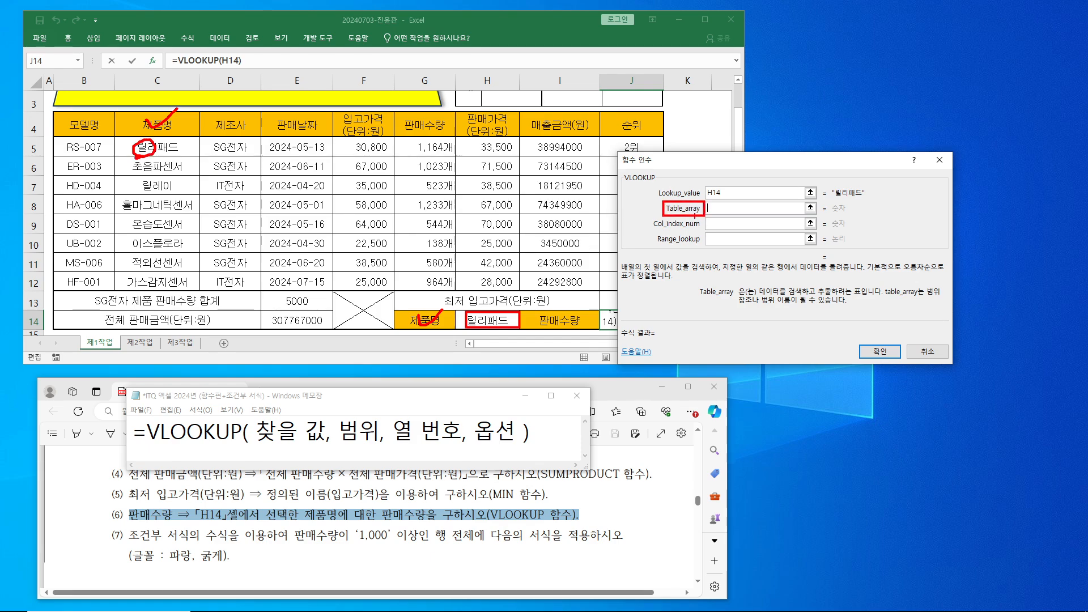
mouse_move(116, 137)
left_mouse_down()
mouse_move(470, 194)
mouse_move(515, 212)
mouse_move(518, 288)
left_mouse_up()
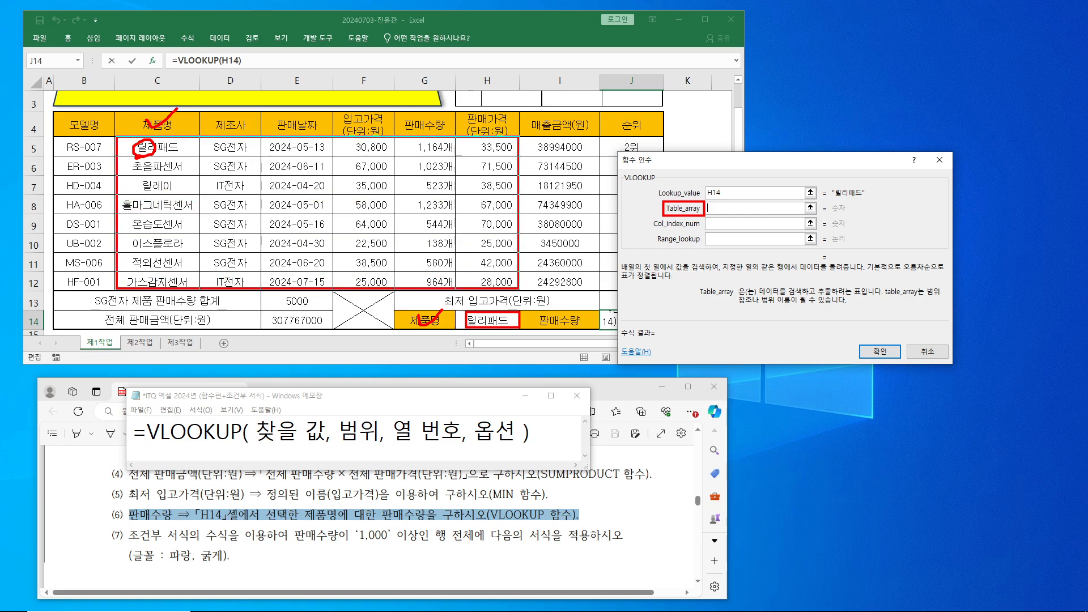
left_click_drag(105, 143, 67, 270)
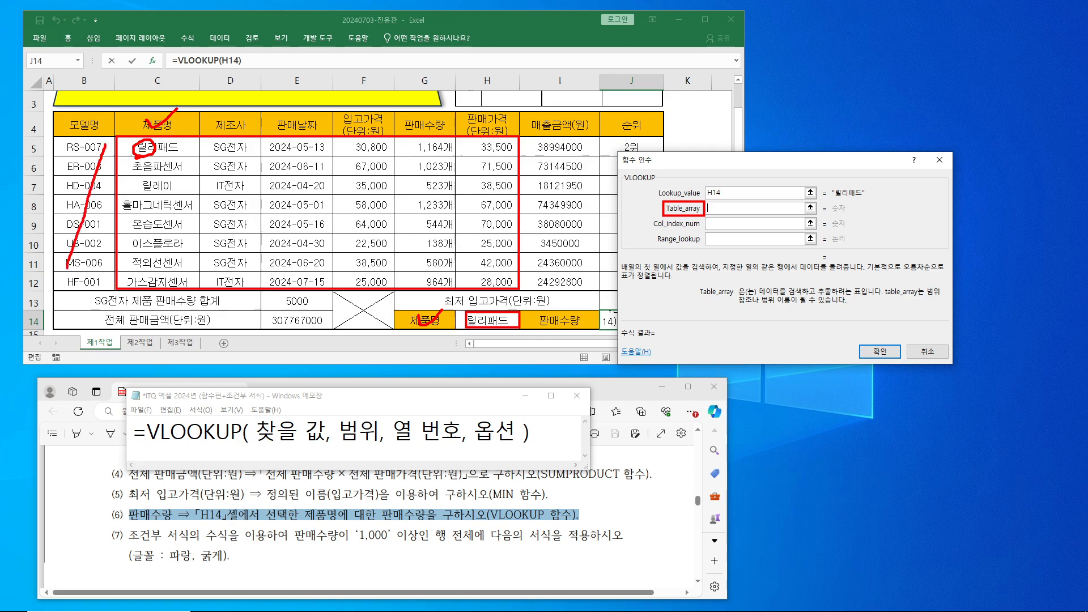
mouse_move(73, 151)
left_mouse_down()
mouse_move(94, 263)
mouse_move(107, 276)
left_mouse_up()
mouse_move(475, 304)
left_mouse_down()
mouse_move(486, 324)
mouse_move(516, 310)
left_mouse_up()
left_click_drag(429, 318, 448, 330)
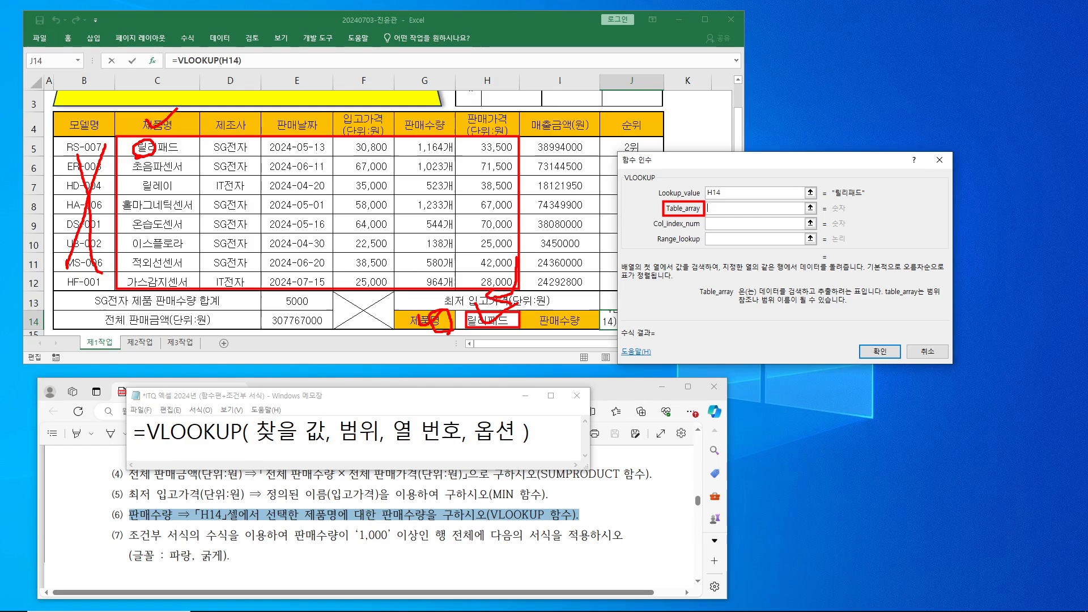
key("Escape")
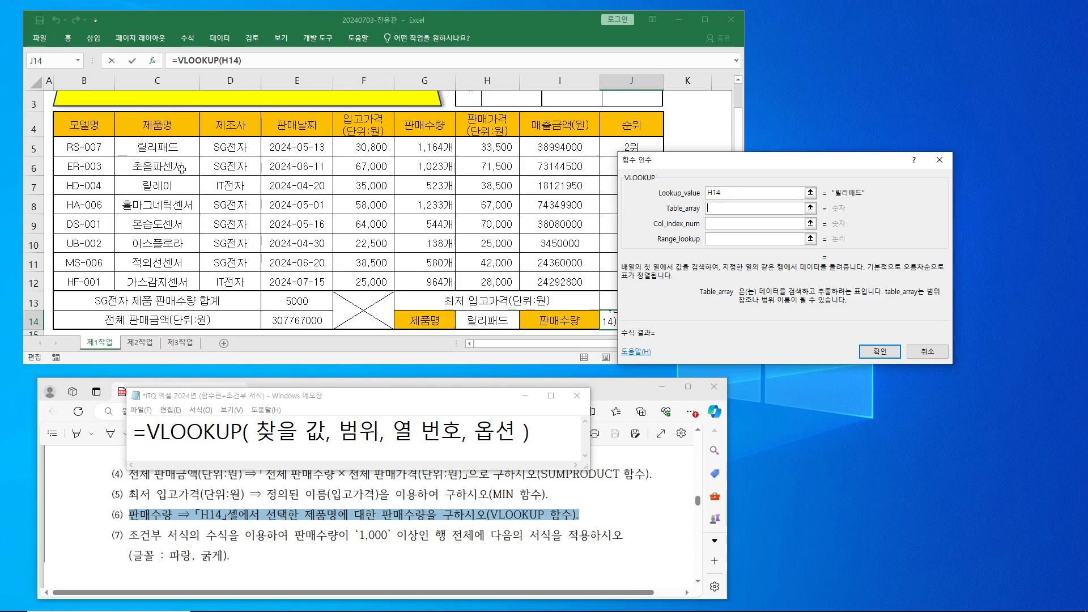
Set the VLOOKUP Table_array to C5:H12 and make Col_index_num the active argument.
left_click_drag(164, 149, 470, 290)
left_click(719, 224)
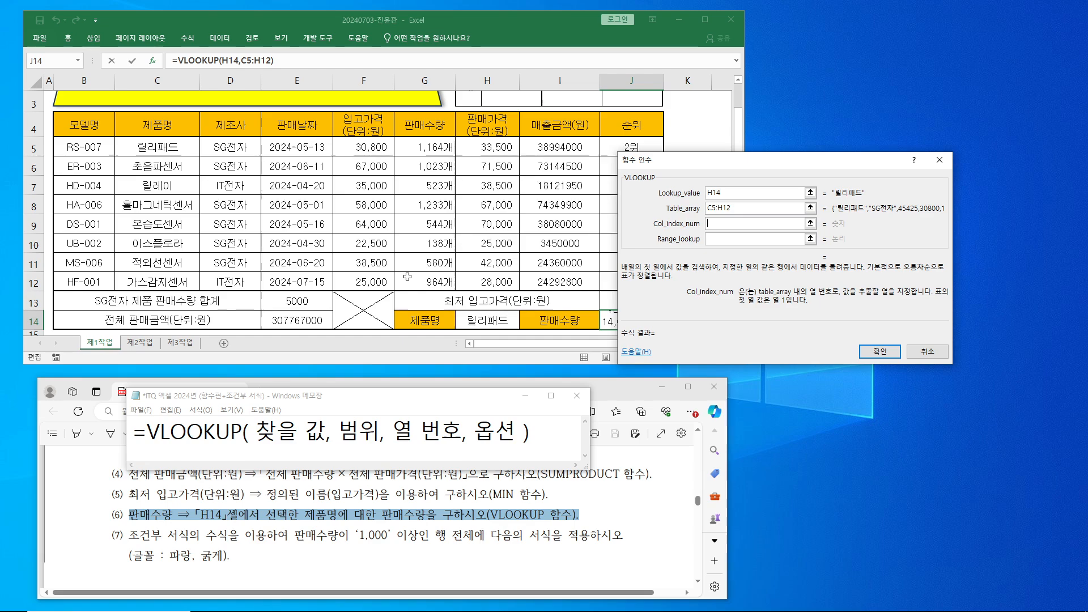
Box C5:H12 and 판매수량 in question (6), cross out 모델명, number the boxed columns up to 5 at 판매수량, and write 5 at Col_index_num.
mouse_move(120, 138)
left_mouse_down()
mouse_move(308, 190)
mouse_move(516, 272)
mouse_move(520, 292)
left_mouse_up()
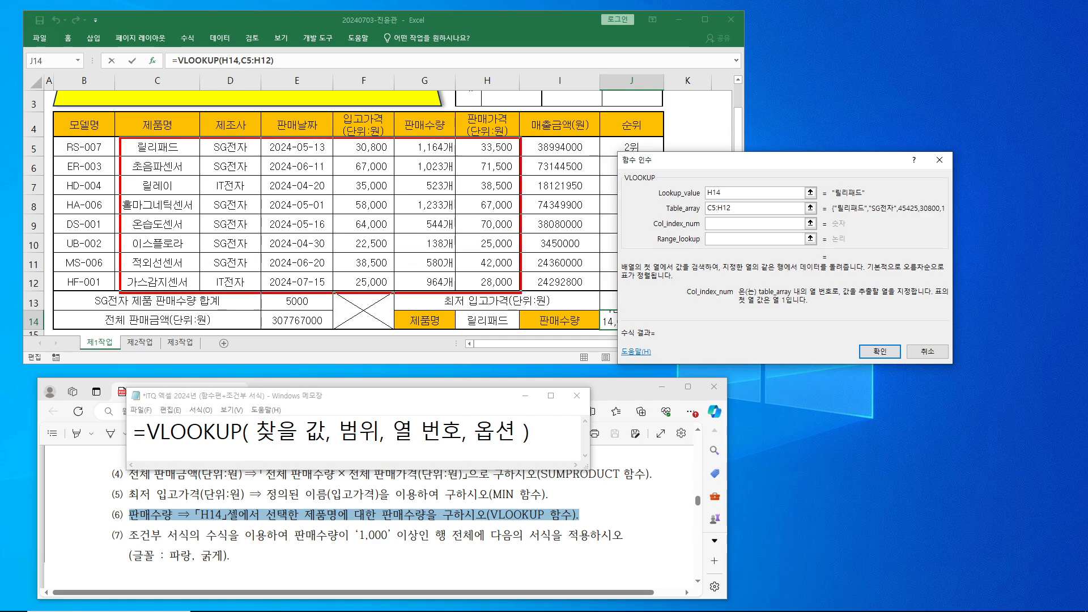
left_click_drag(386, 502, 482, 528)
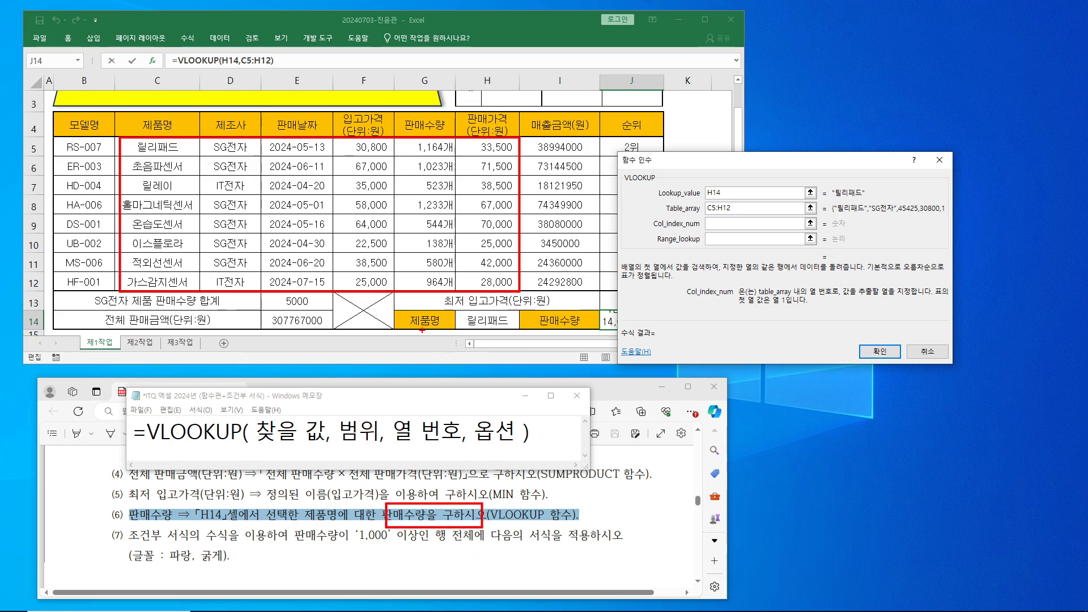
mouse_move(417, 98)
left_mouse_down()
mouse_move(431, 134)
mouse_move(451, 96)
left_mouse_up()
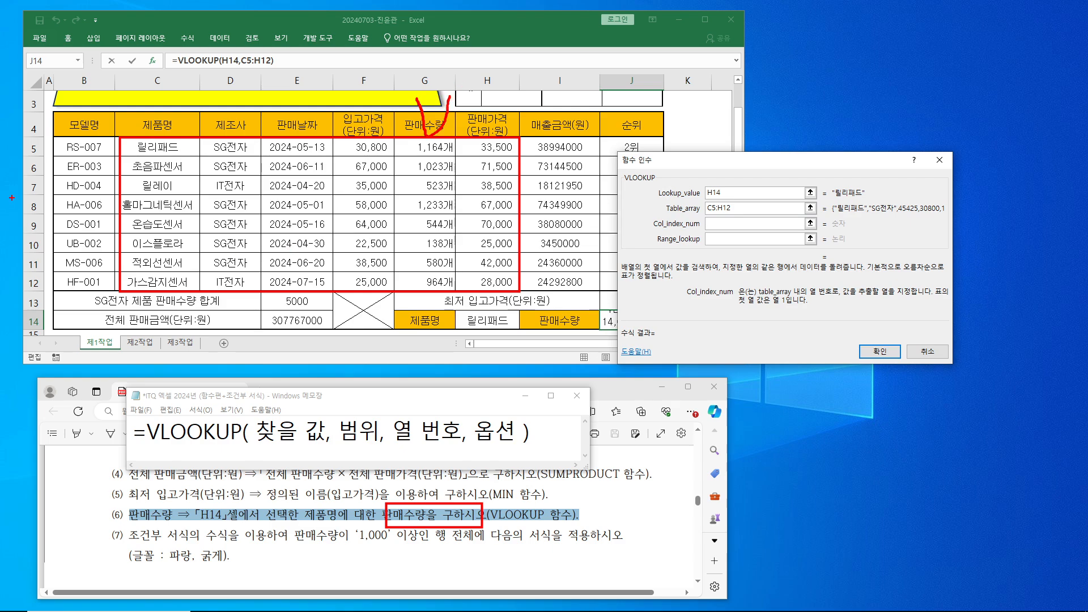
left_click_drag(111, 140, 63, 281)
left_click_drag(64, 146, 97, 282)
left_click_drag(163, 160, 136, 285)
left_click_drag(221, 241, 251, 270)
mouse_move(285, 217)
left_mouse_down()
mouse_move(311, 228)
mouse_move(295, 258)
mouse_move(282, 249)
left_mouse_up()
mouse_move(356, 183)
left_mouse_down()
mouse_move(343, 201)
mouse_move(386, 204)
mouse_move(375, 209)
left_mouse_up()
left_click_drag(445, 134, 419, 190)
left_click_drag(718, 207, 723, 238)
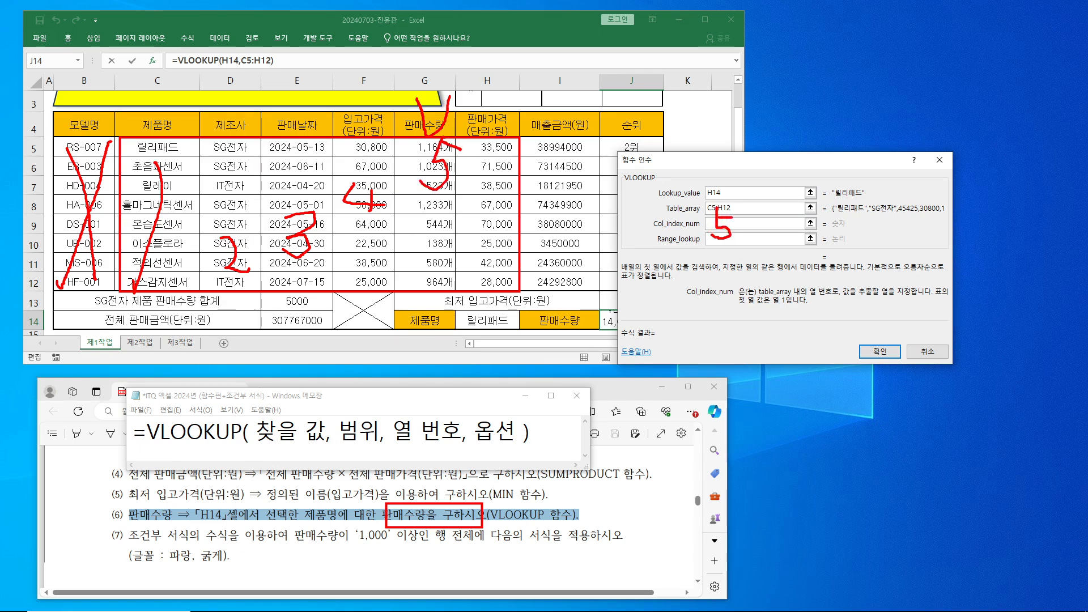
Clear the annotations, set the VLOOKUP Col_index_num to 5, and make Range_lookup the active argument.
key("Escape")
type("5")
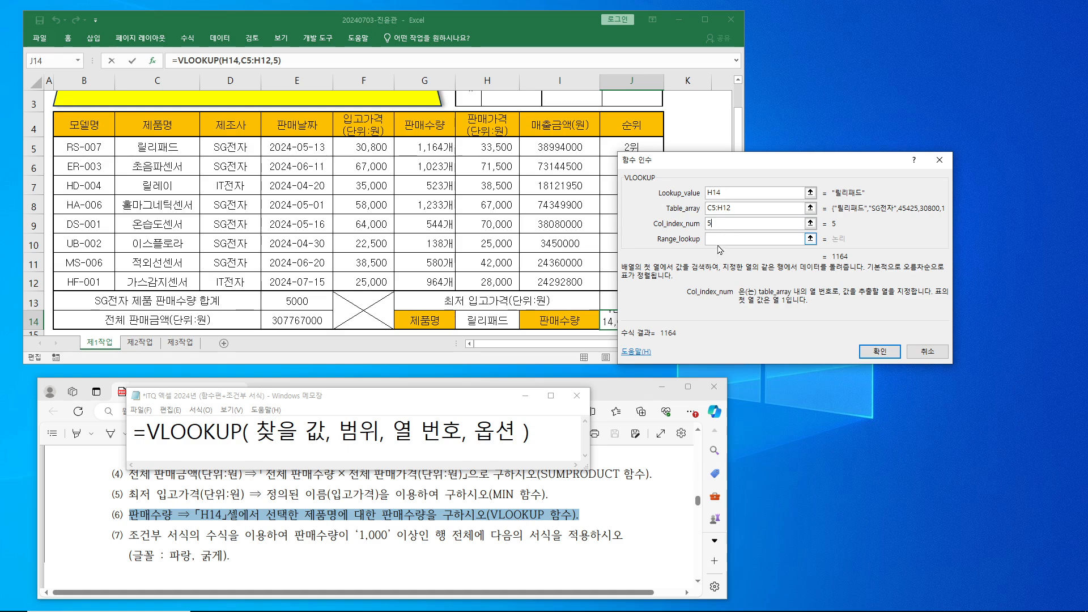
left_click(726, 239)
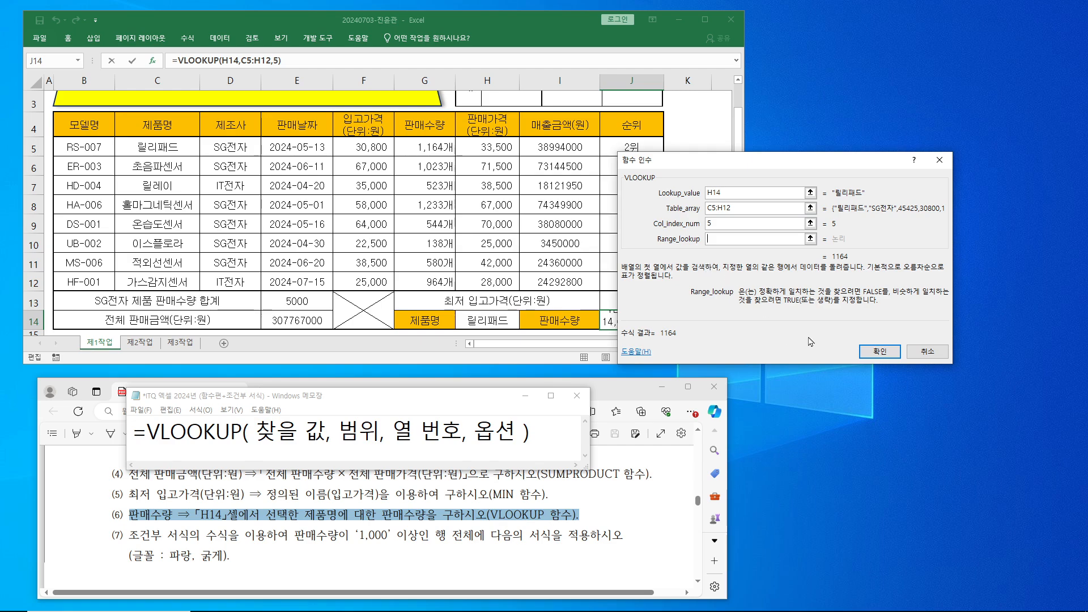
Temporarily box the exact-match description and 옵션 in the syntax note, check-mark Range_lookup and FALSE, and clear the marks.
left_click_drag(753, 275, 891, 303)
left_click_drag(711, 241, 745, 221)
left_click_drag(868, 281, 906, 263)
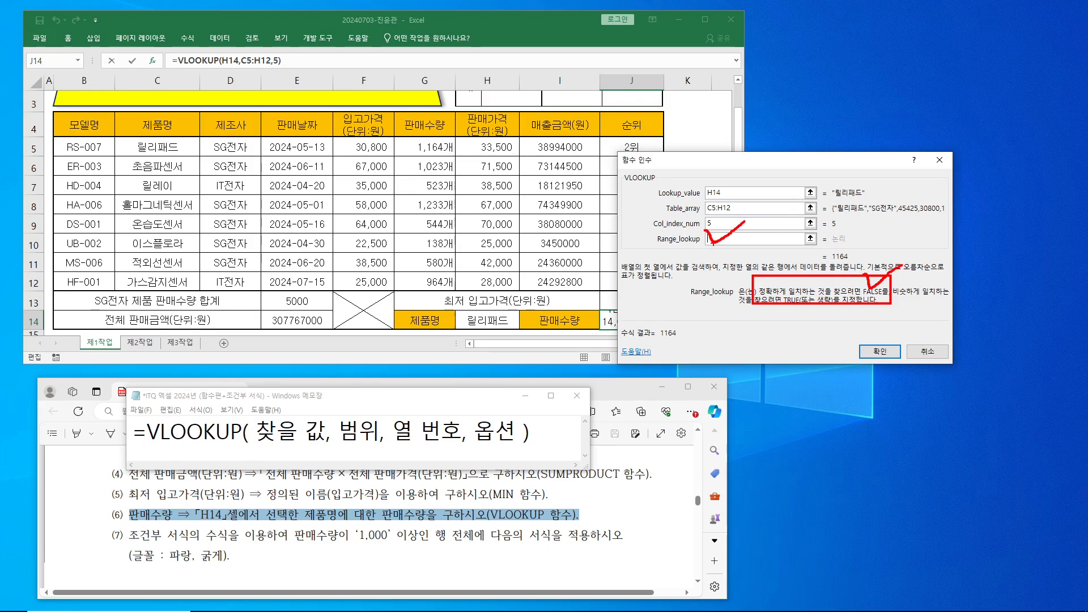
left_click_drag(467, 418, 520, 450)
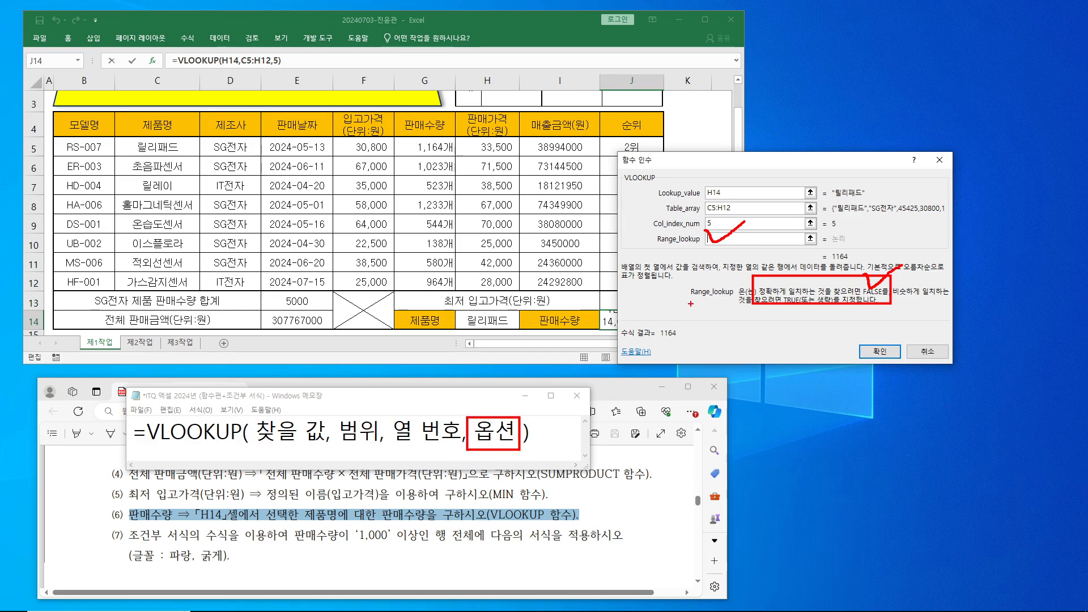
left_click_drag(862, 270, 890, 275)
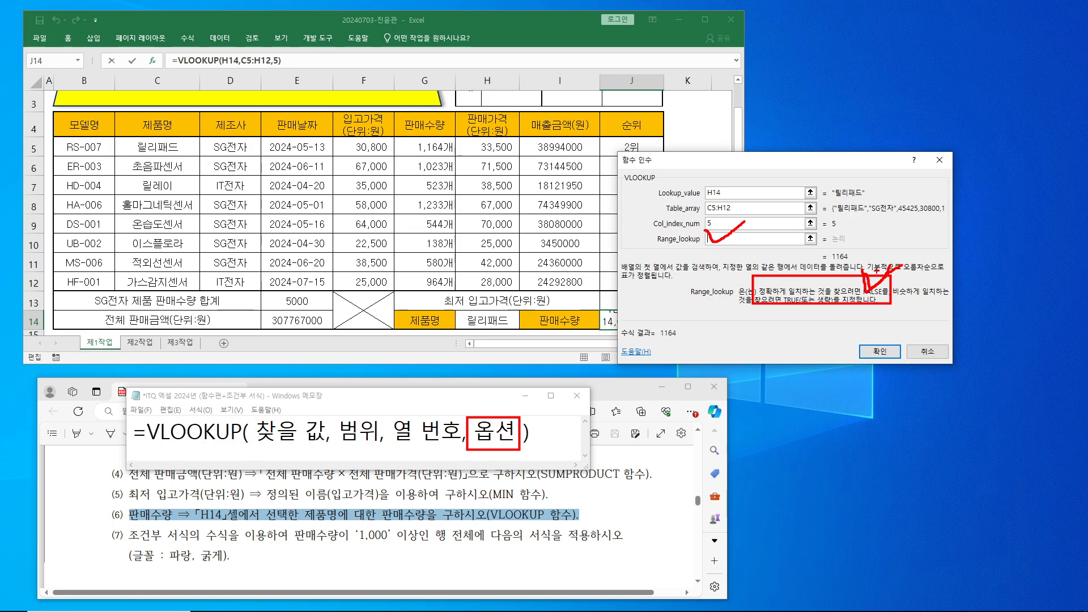
key("Escape")
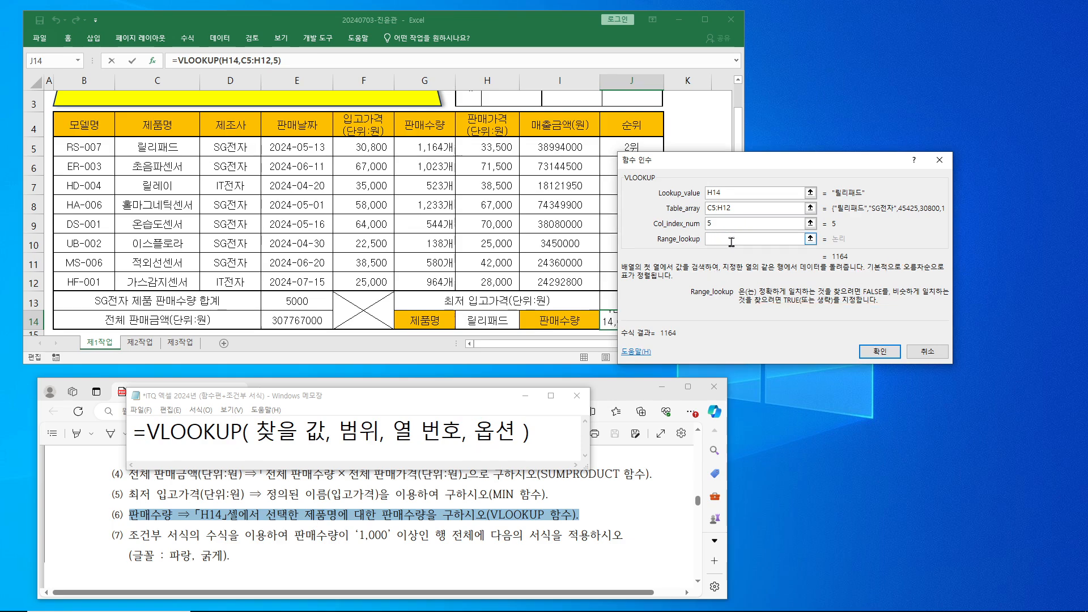
Set the VLOOKUP Range_lookup to false and enter the completed formula in J14.
type("false")
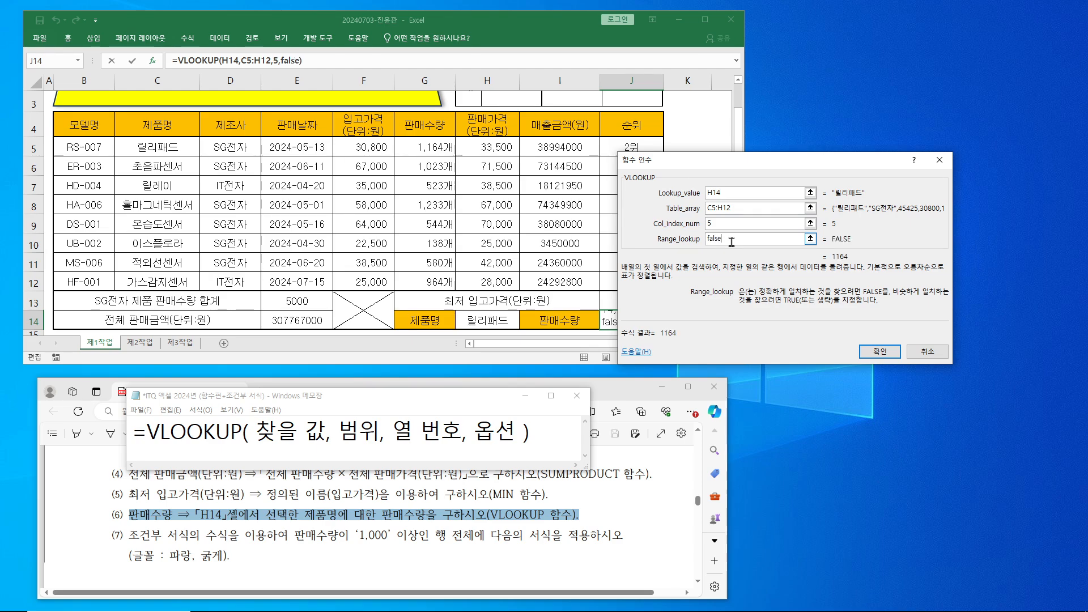
left_click_drag(729, 160, 787, 165)
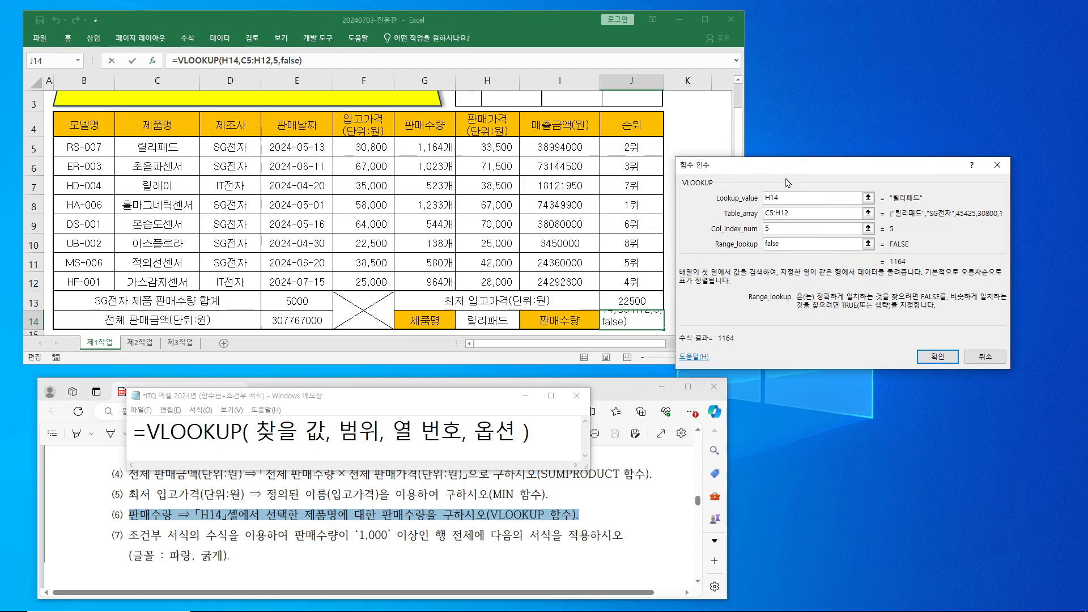
left_click(927, 357)
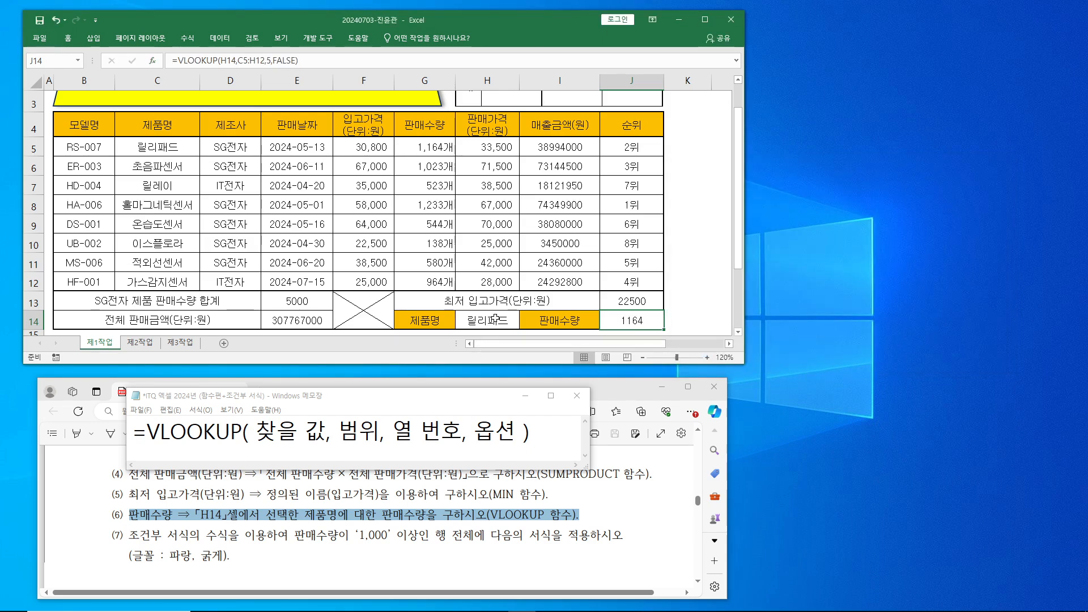
Temporarily mark the lookup from 제품명 to 판매수량, boxing the 릴리패드 and 가스감지센서 names with their quantities, and clear the marks.
mouse_move(435, 310)
left_mouse_down()
mouse_move(509, 269)
mouse_move(539, 315)
mouse_move(558, 304)
left_mouse_up()
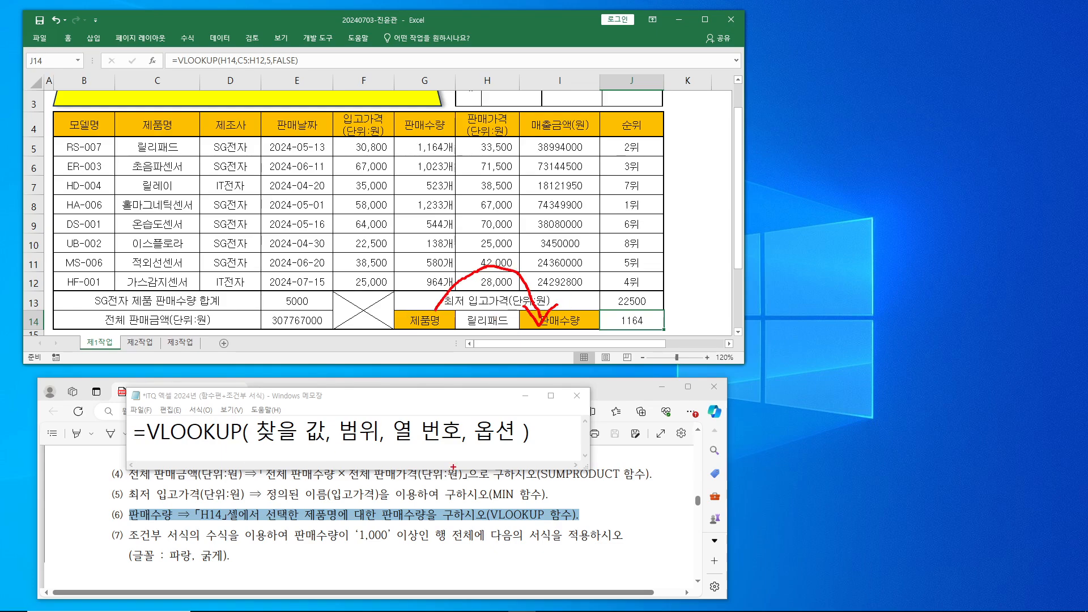
left_click_drag(294, 505, 425, 527)
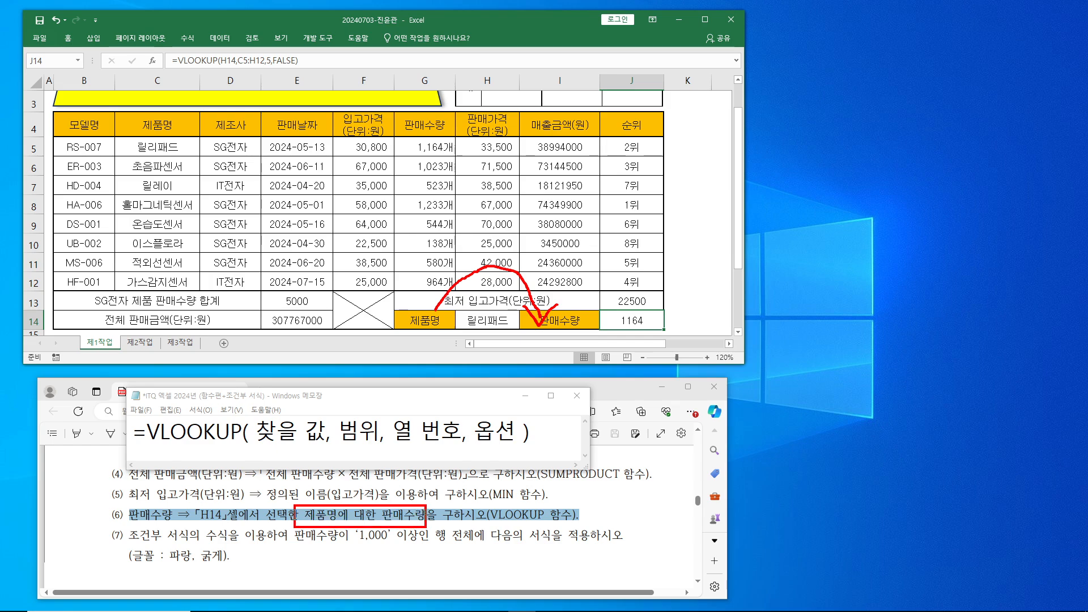
left_click_drag(132, 139, 188, 156)
left_click_drag(409, 140, 454, 153)
left_click_drag(629, 309, 655, 303)
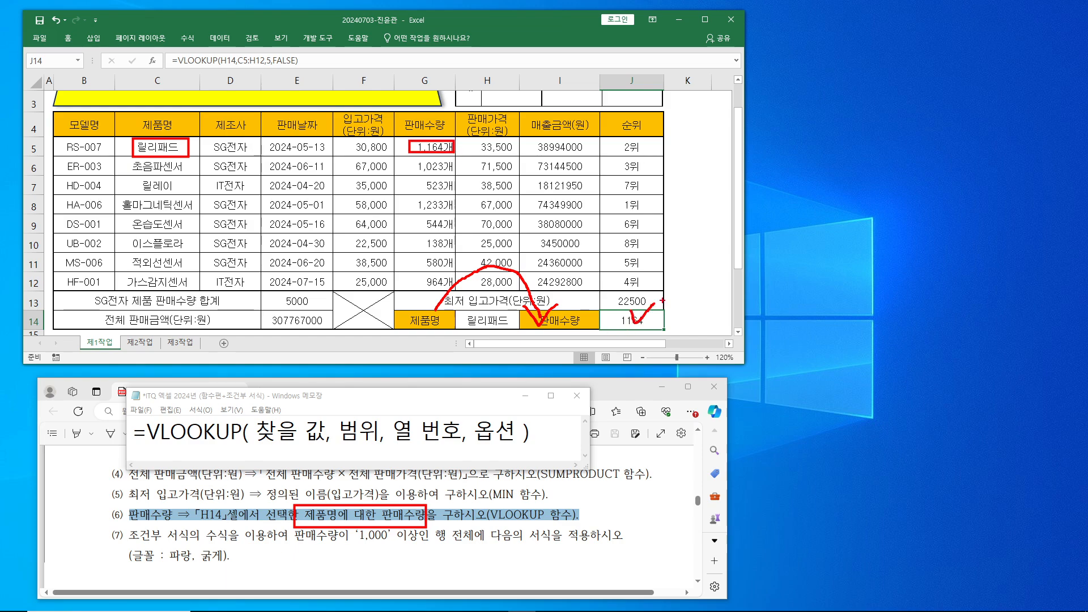
left_click_drag(485, 311, 506, 303)
left_click_drag(123, 272, 200, 289)
left_click_drag(405, 275, 454, 290)
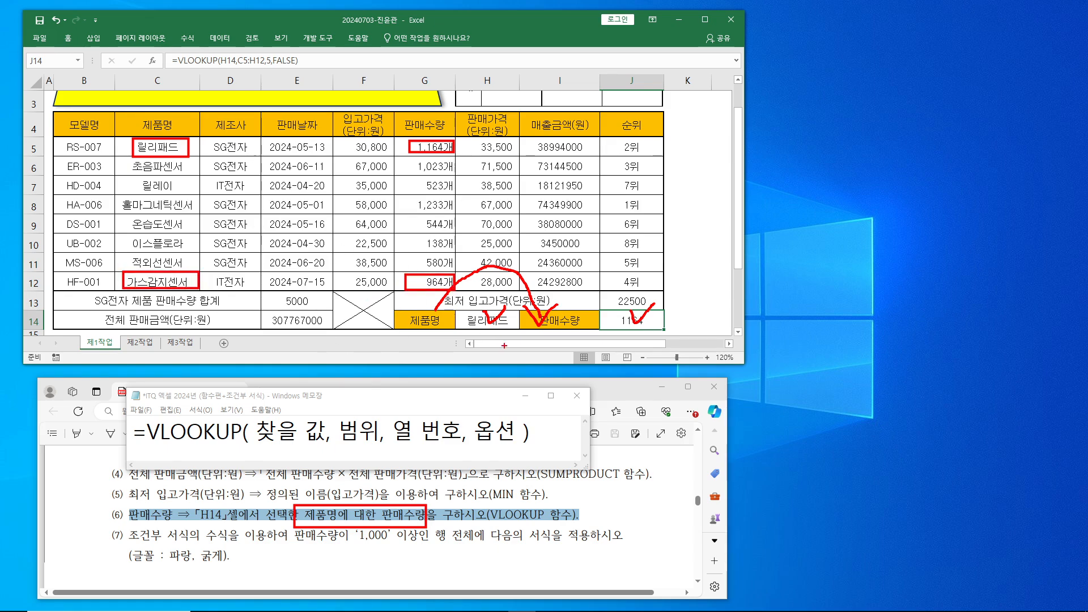
left_click_drag(505, 306, 530, 301)
key("Escape")
Test the J14 lookup by choosing 가스감지센서 in H14, return H14 to 릴리패드, and reselect J14.
left_click(517, 320)
left_click(524, 324)
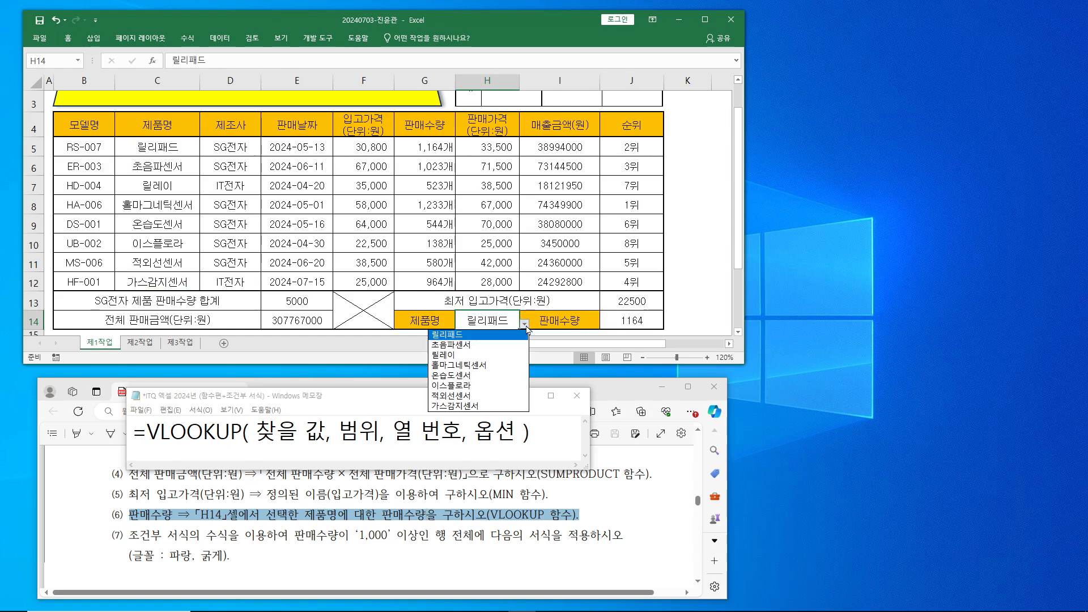
left_click(486, 406)
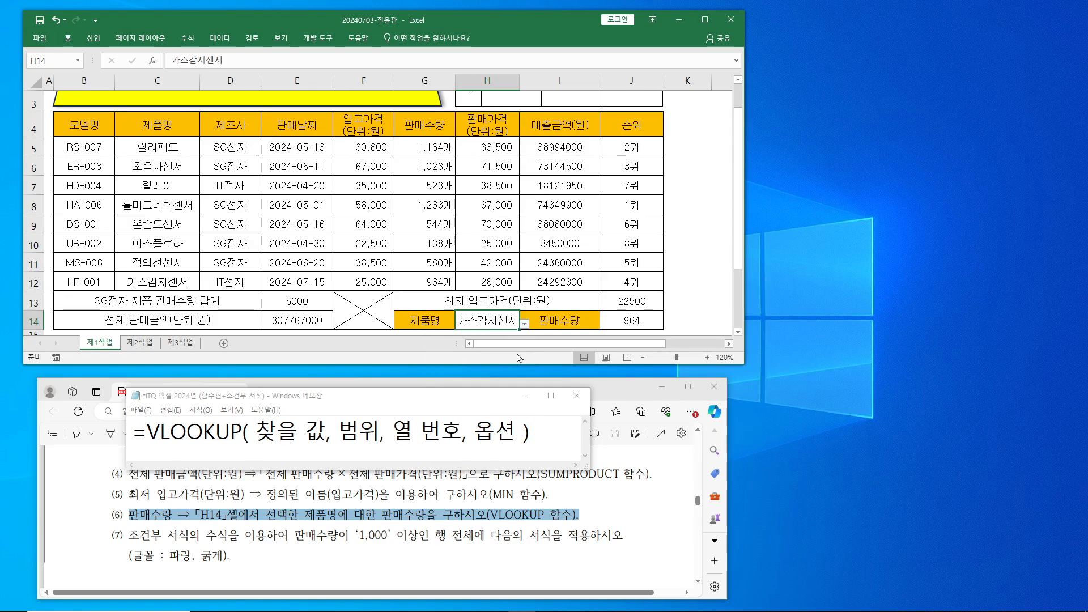
left_click(525, 325)
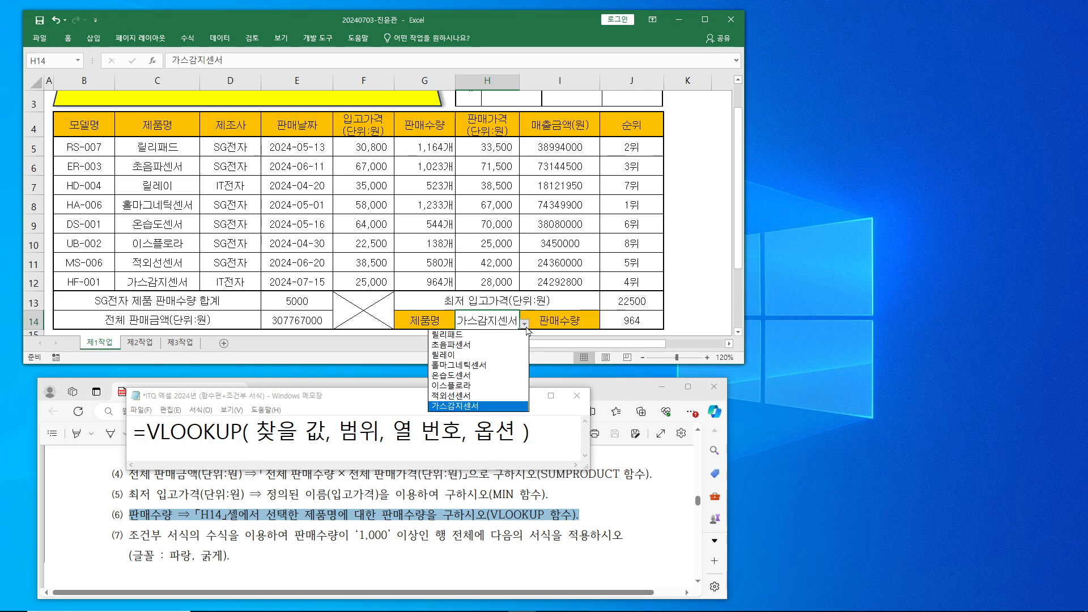
left_click(508, 335)
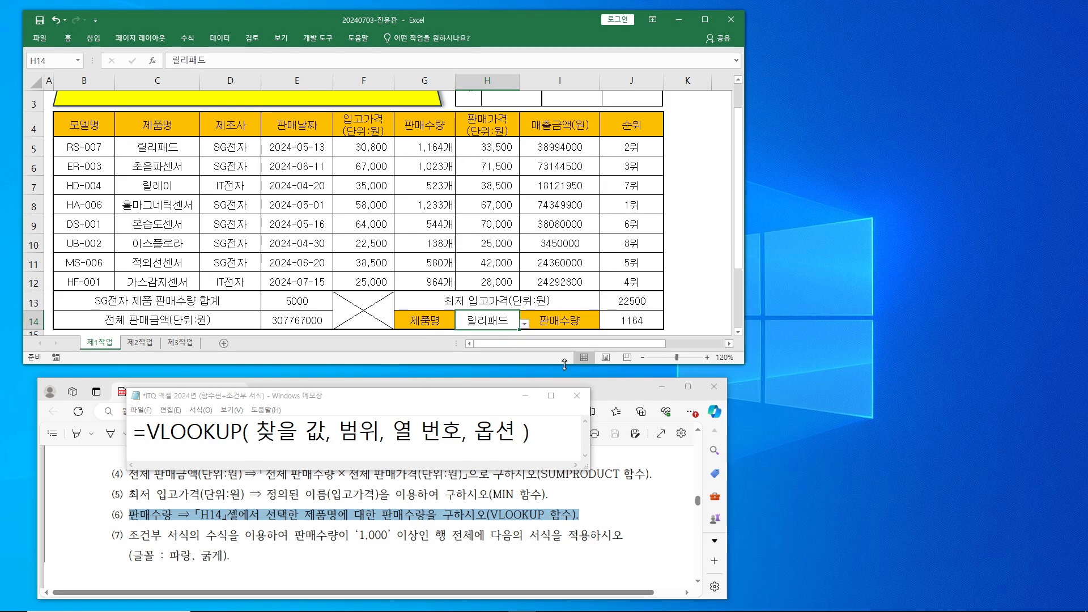
left_click(624, 322)
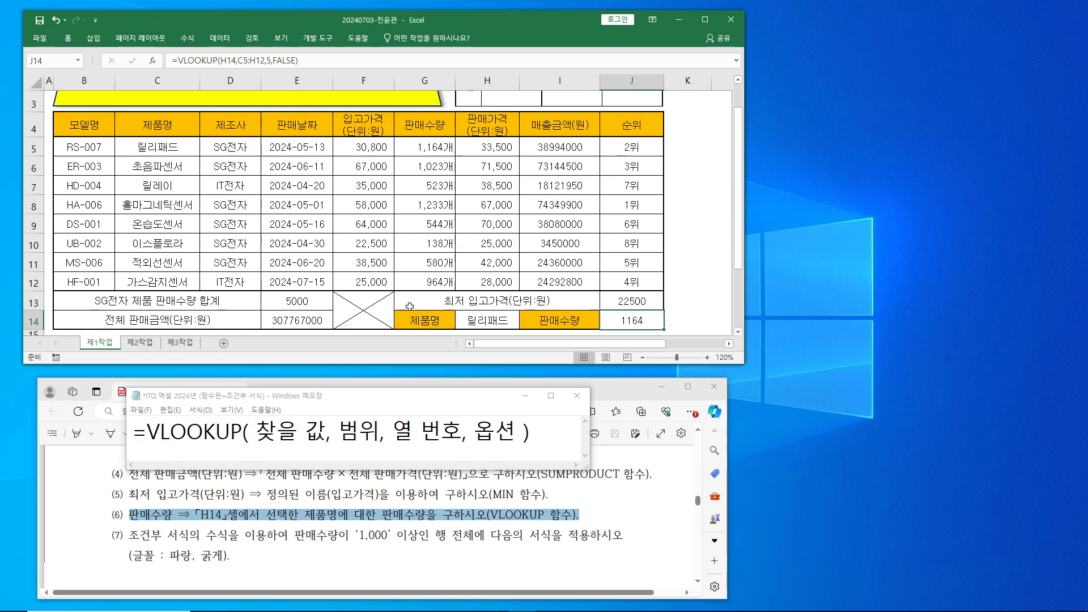
Switch to the PowerPoint VLOOKUP slide show, reveal its answer choices, answer, explanation and recommended formula, and minimize it.
left_click(476, 600)
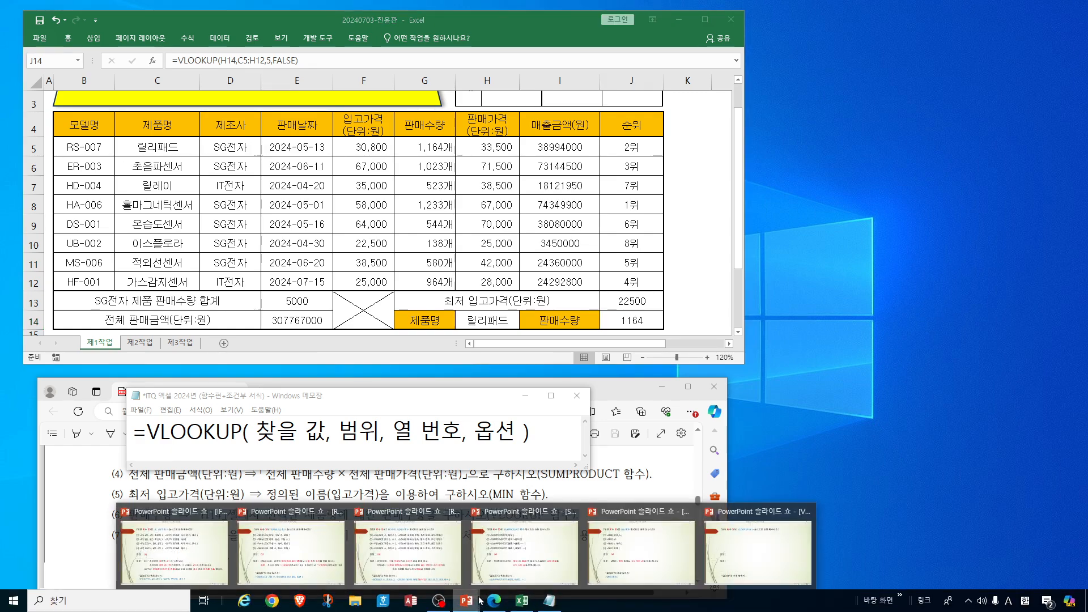
left_click(762, 553)
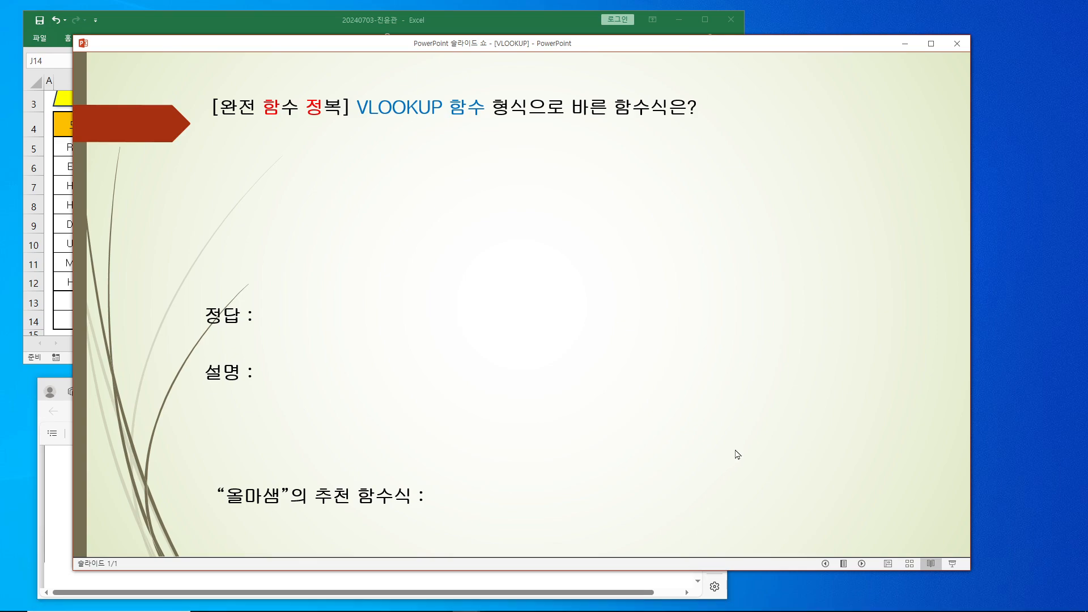
left_click(804, 460)
key("Return")
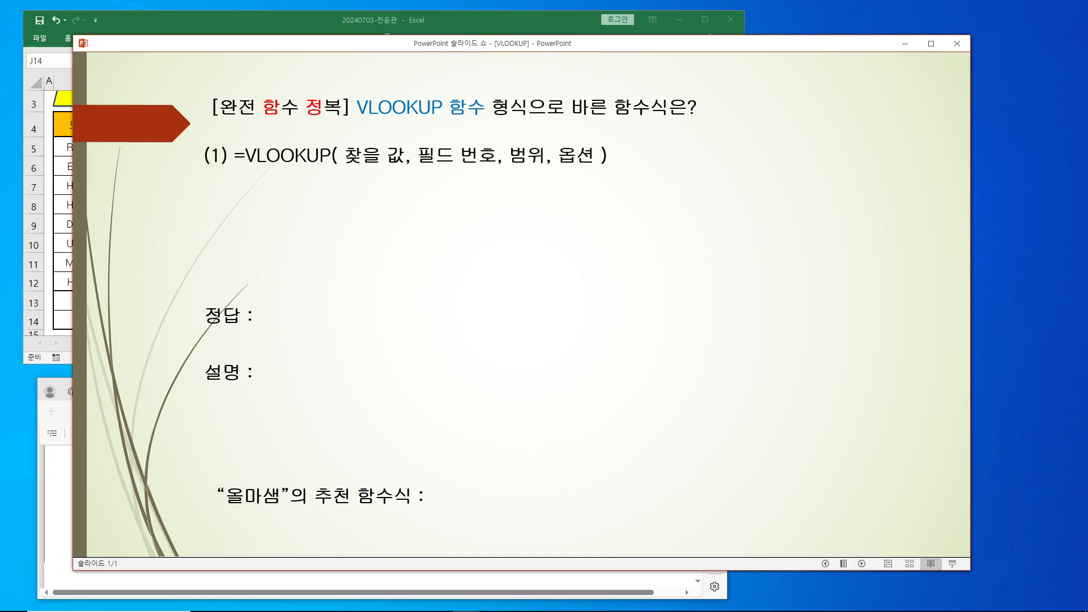
key("Return")
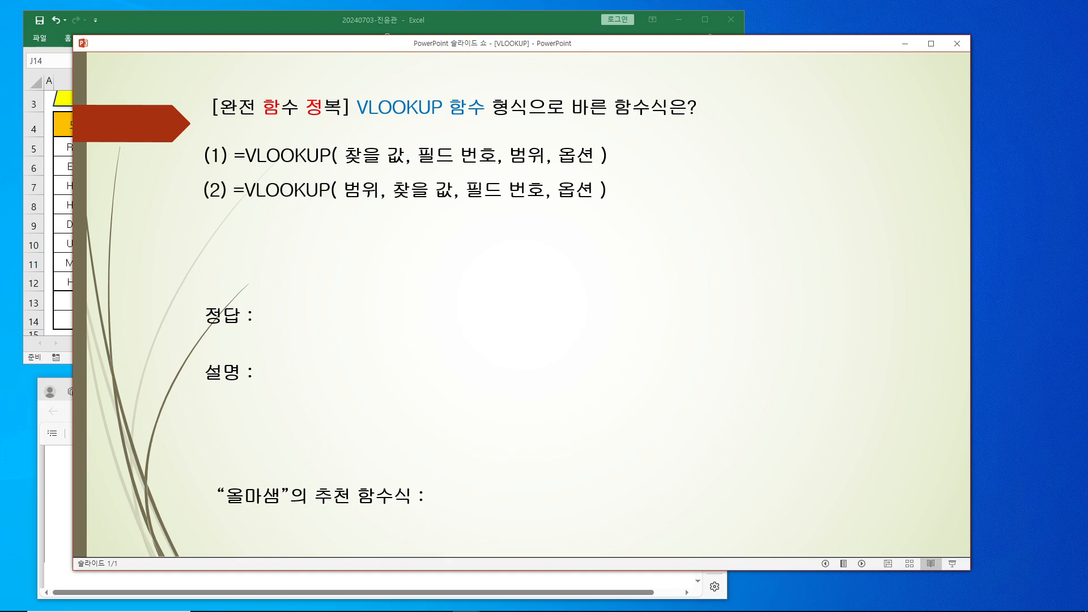
key("Return")
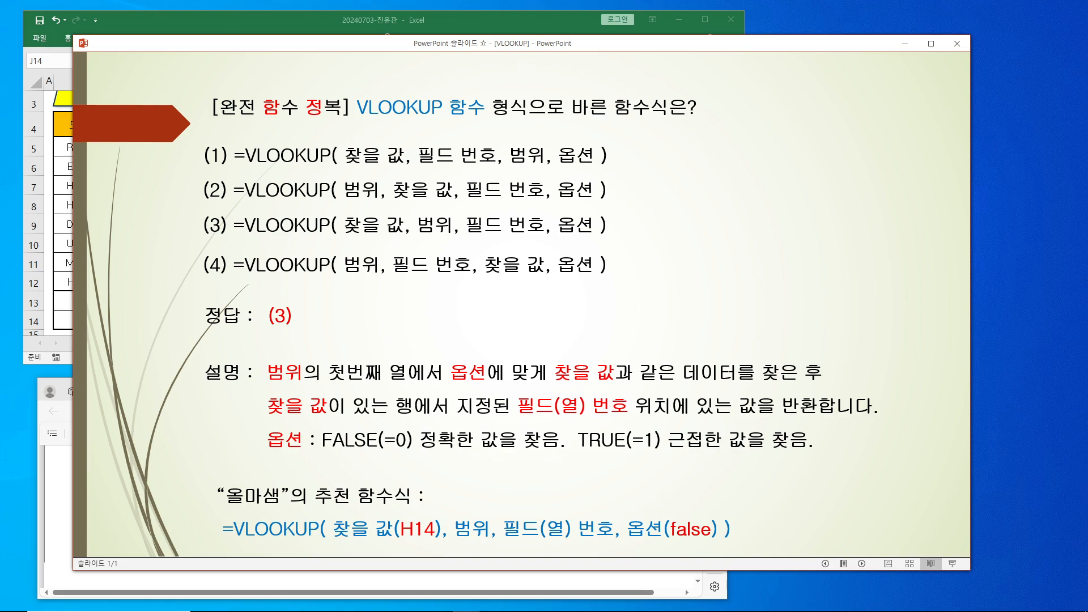
left_click(904, 43)
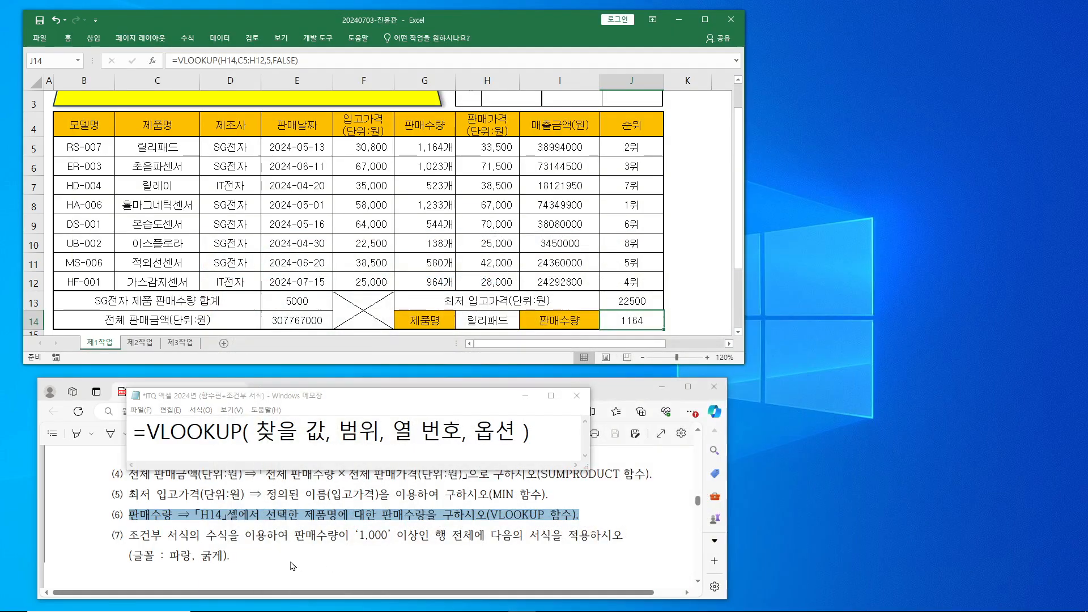
Highlight 조건부 서식의 in question (7), temporarily box B5:J12 and 행 전체에, draw an arrow down the rows, and clear the marks.
left_click_drag(130, 535, 195, 537)
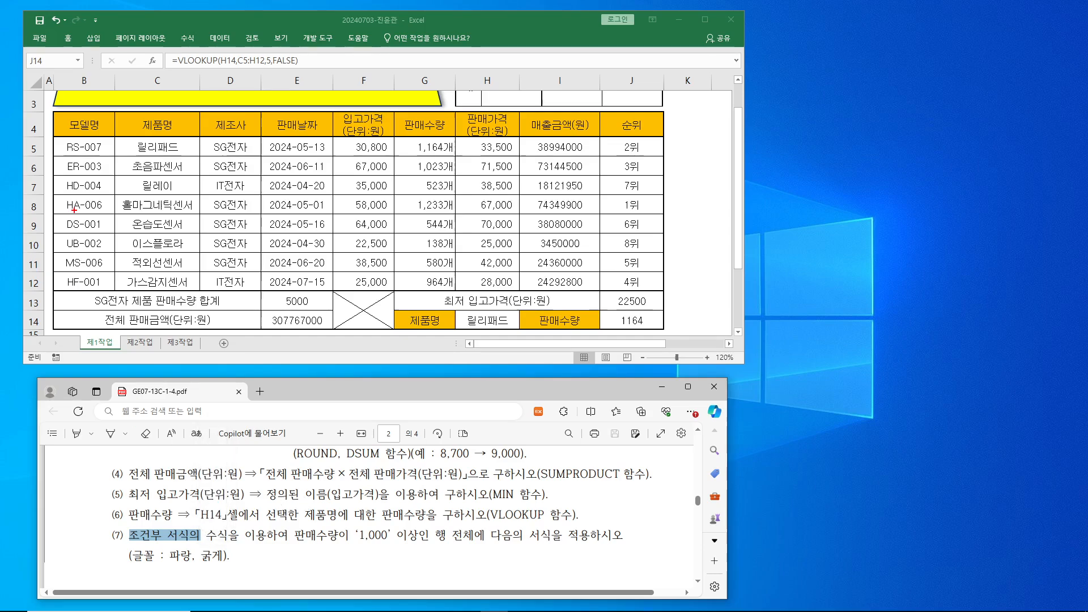
mouse_move(54, 138)
left_mouse_down()
mouse_move(271, 225)
mouse_move(597, 290)
mouse_move(668, 291)
mouse_move(517, 294)
mouse_move(658, 290)
left_mouse_up()
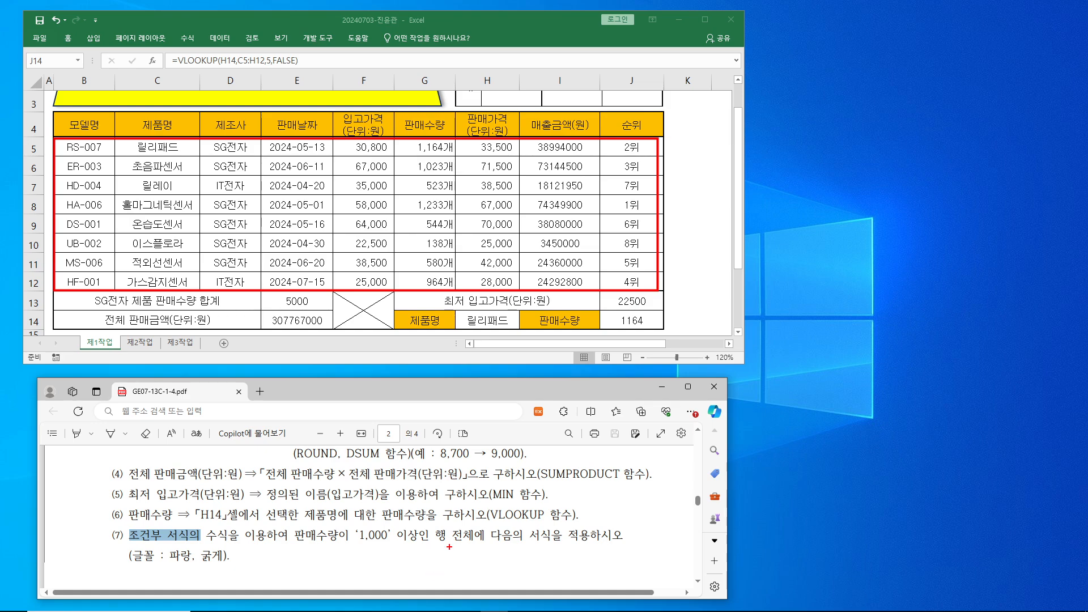
left_click_drag(426, 526, 484, 546)
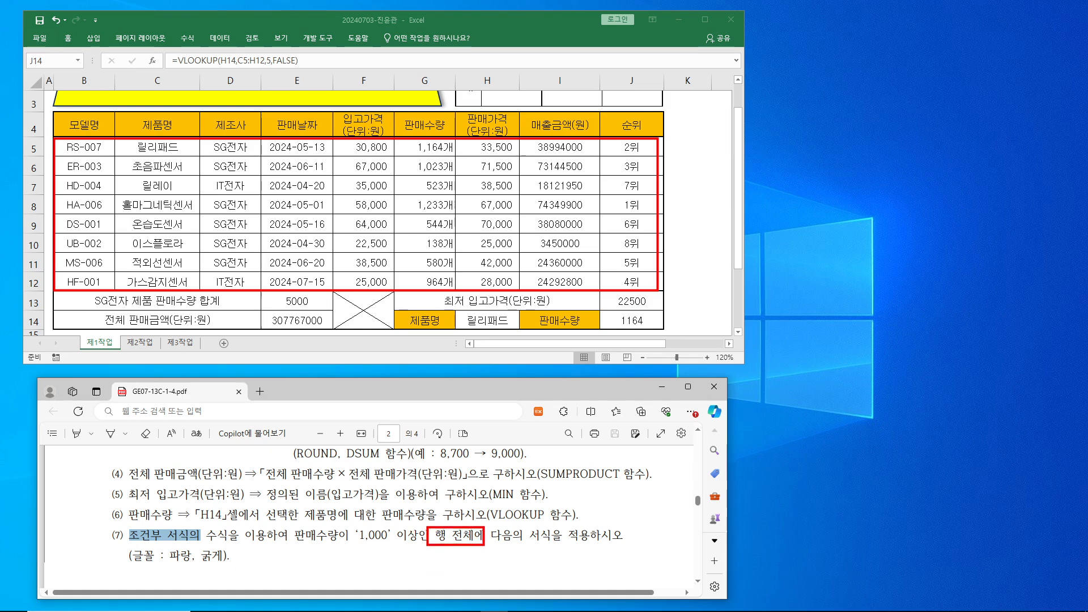
mouse_move(688, 138)
left_mouse_down()
mouse_move(685, 273)
mouse_move(707, 261)
left_mouse_up()
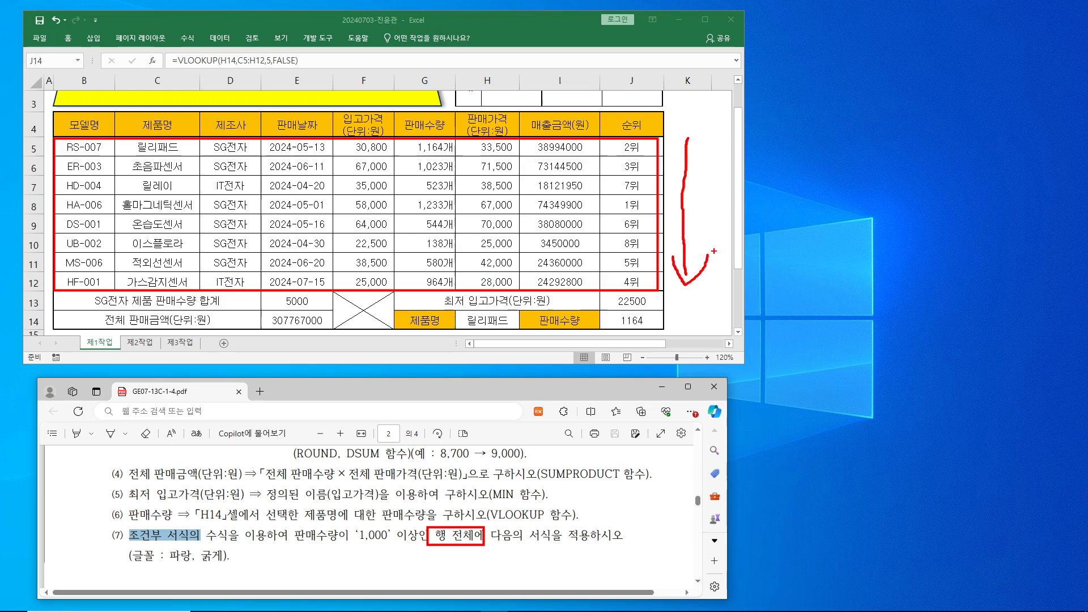
key("Escape")
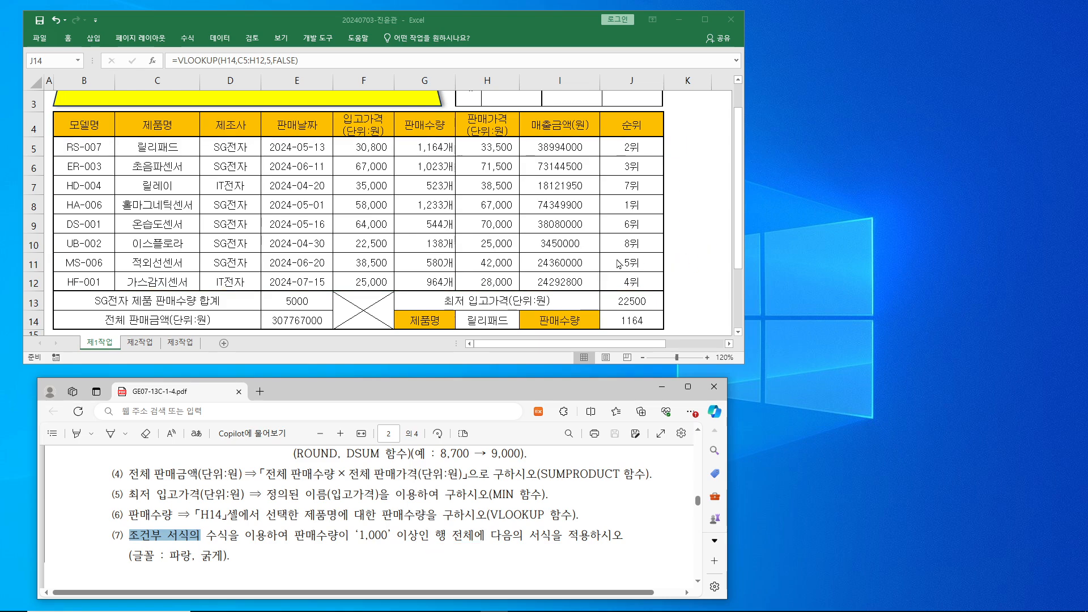
Start a conditional formatting rule for B5:J12 of type 수식을 사용하여 서식을 지정할 셀 결정, and highlight 수식을 이용하여 in question (7).
left_click(95, 148)
left_click_drag(95, 149, 626, 281)
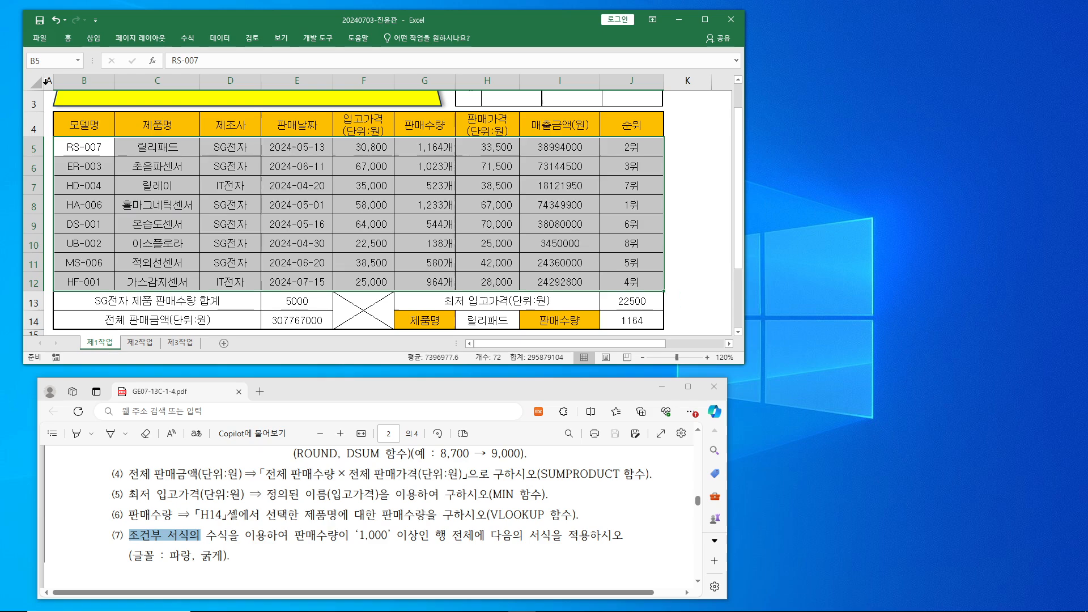
left_click(68, 41)
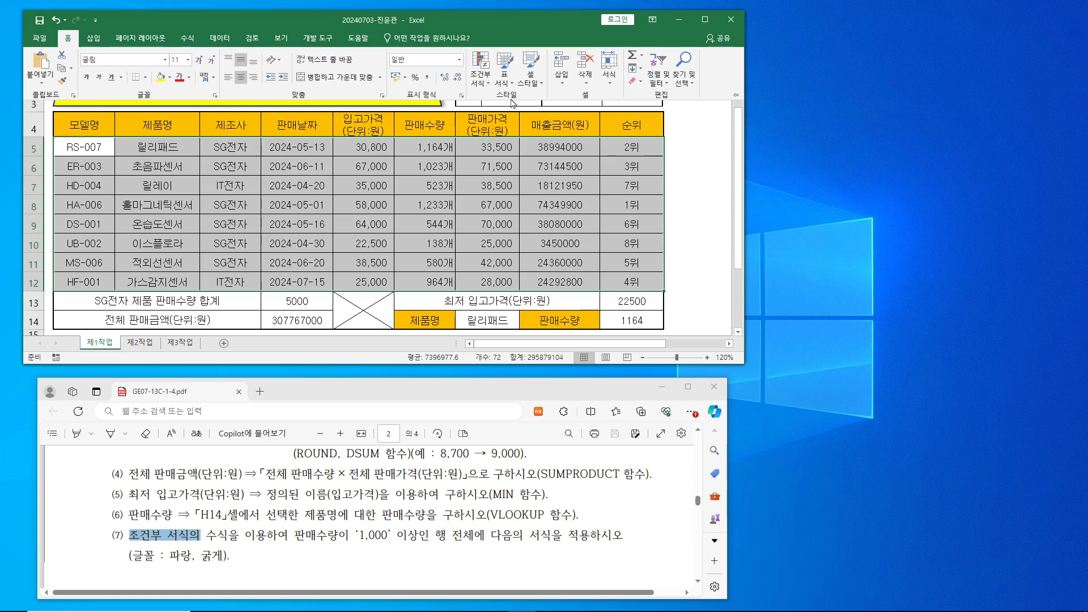
left_click(481, 83)
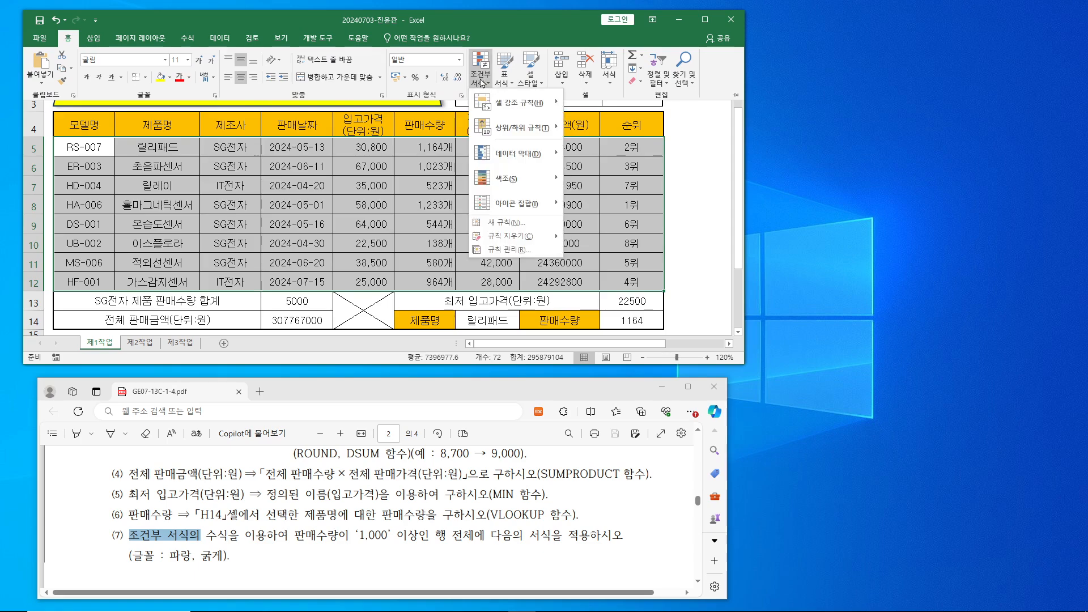
left_click(506, 224)
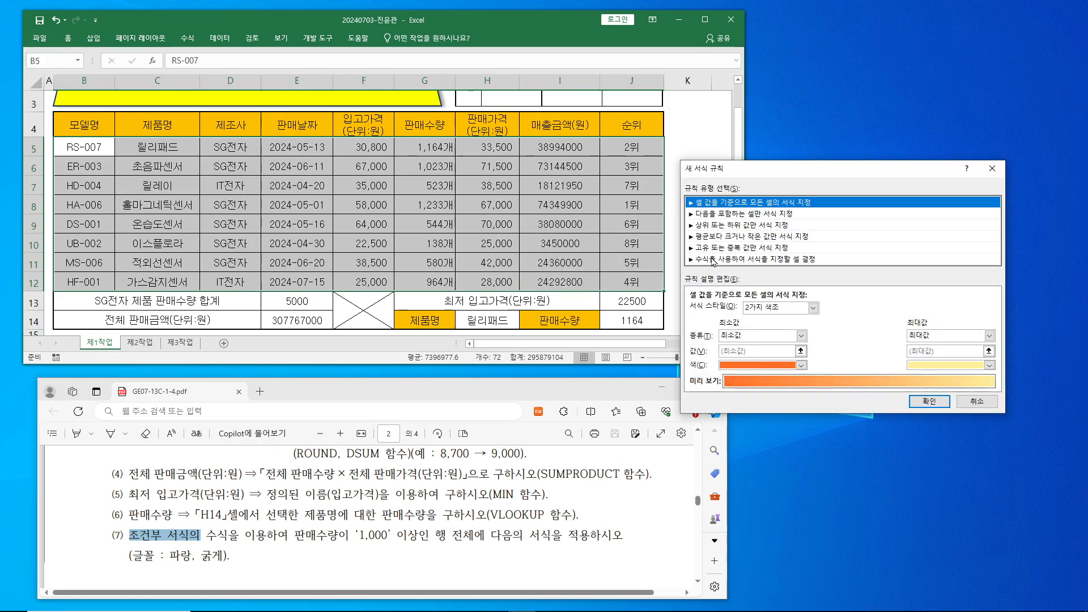
left_click(712, 260)
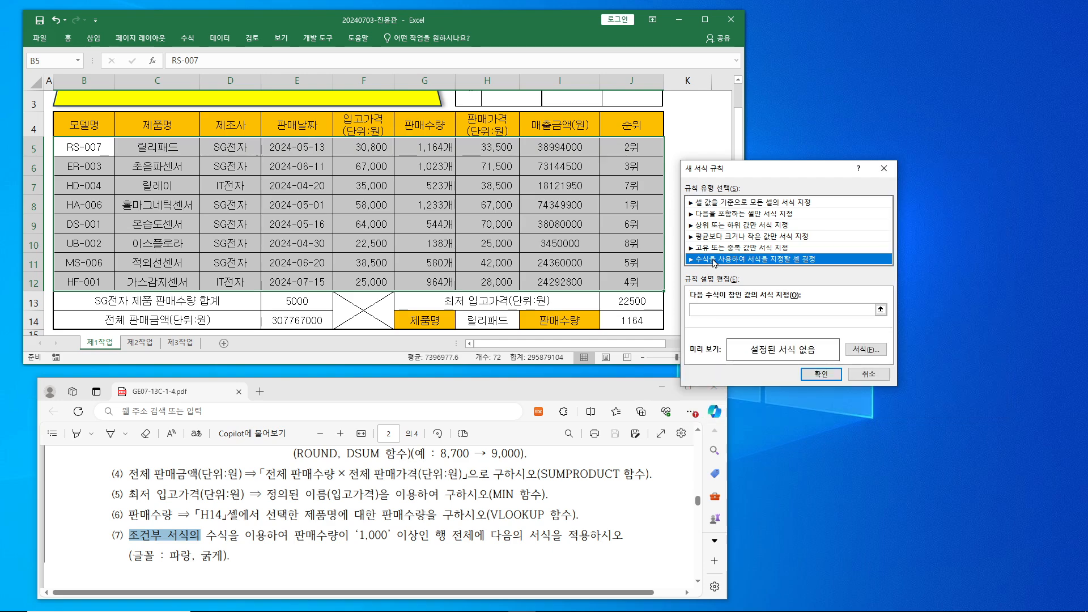
left_click_drag(206, 535, 271, 534)
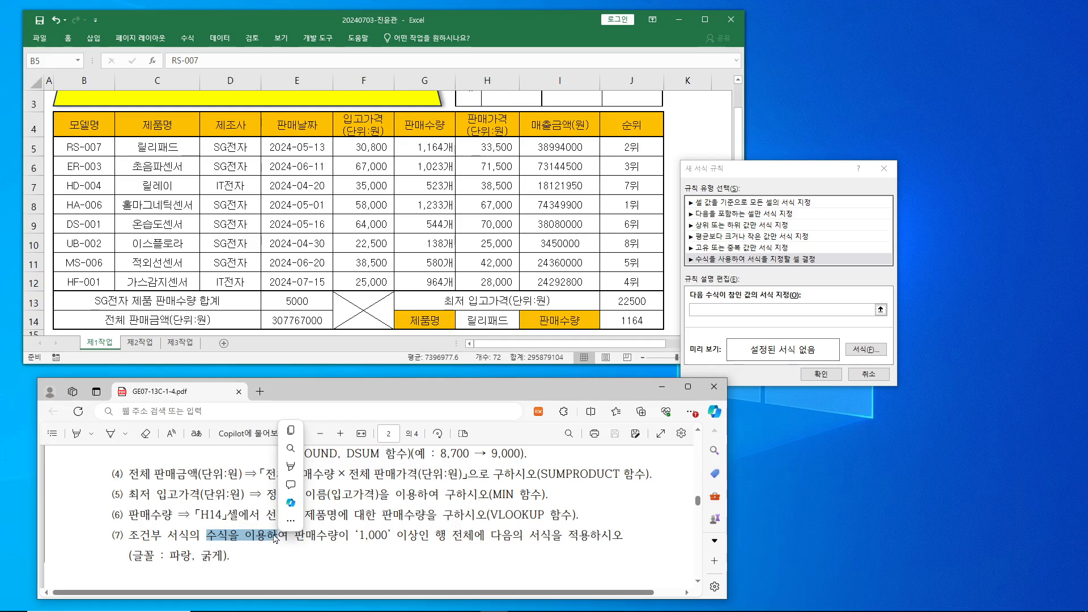
Highlight 판매수량이 '1,000' 이상 in question (7) and enter =$G$5>=1000 as the conditional formatting rule formula.
left_click(713, 264)
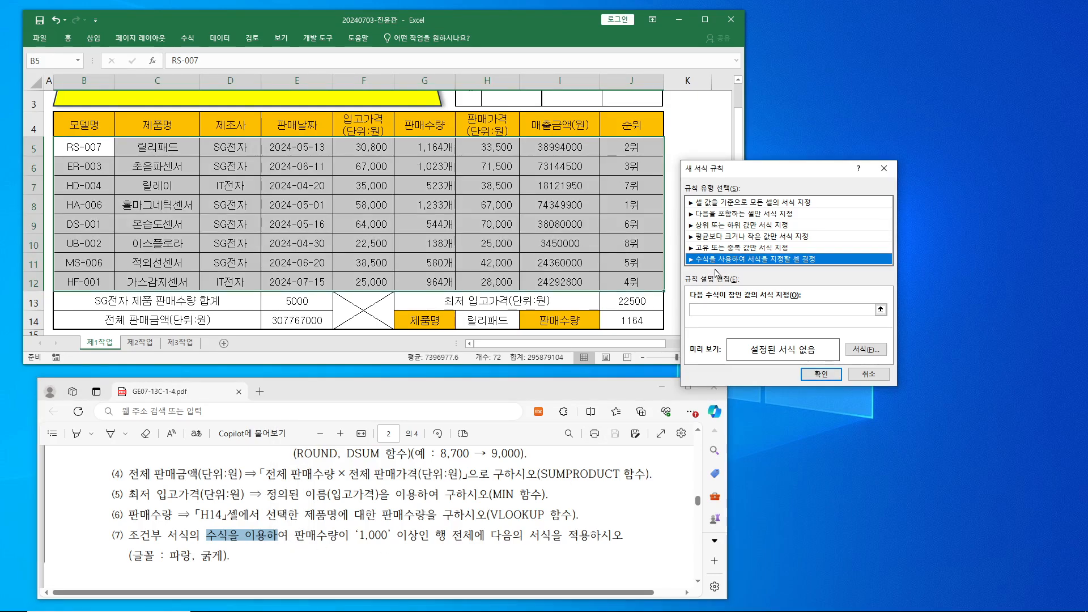
left_click_drag(296, 535, 416, 549)
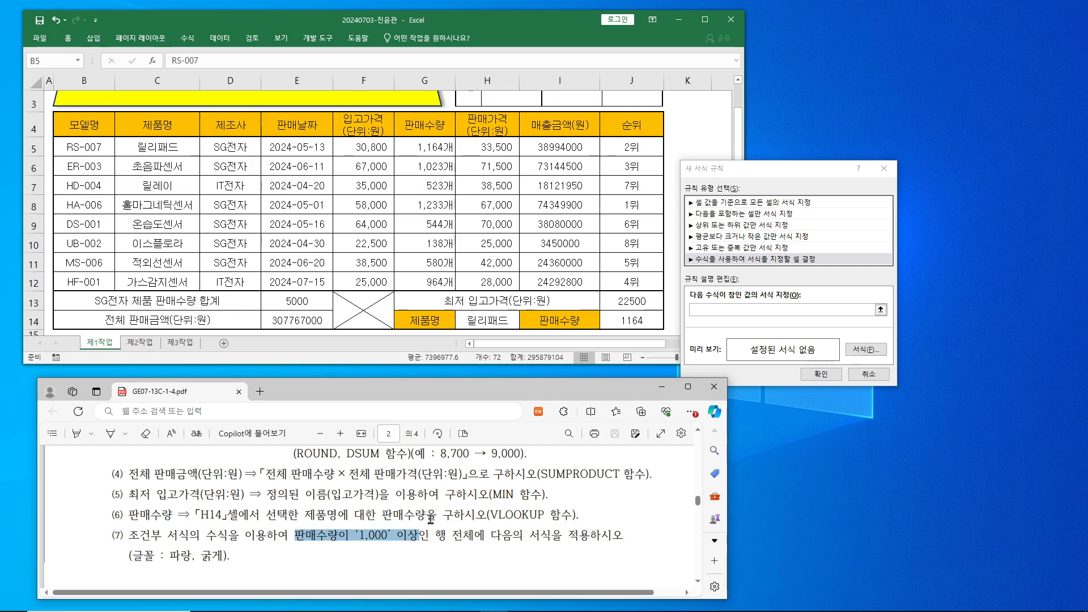
left_click(734, 310)
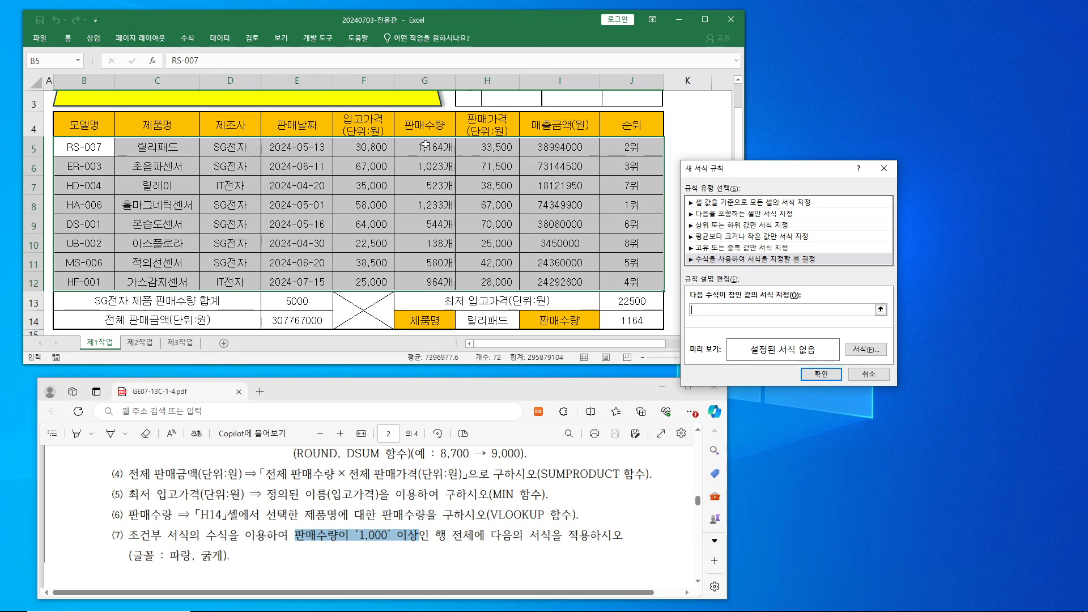
left_click(425, 144)
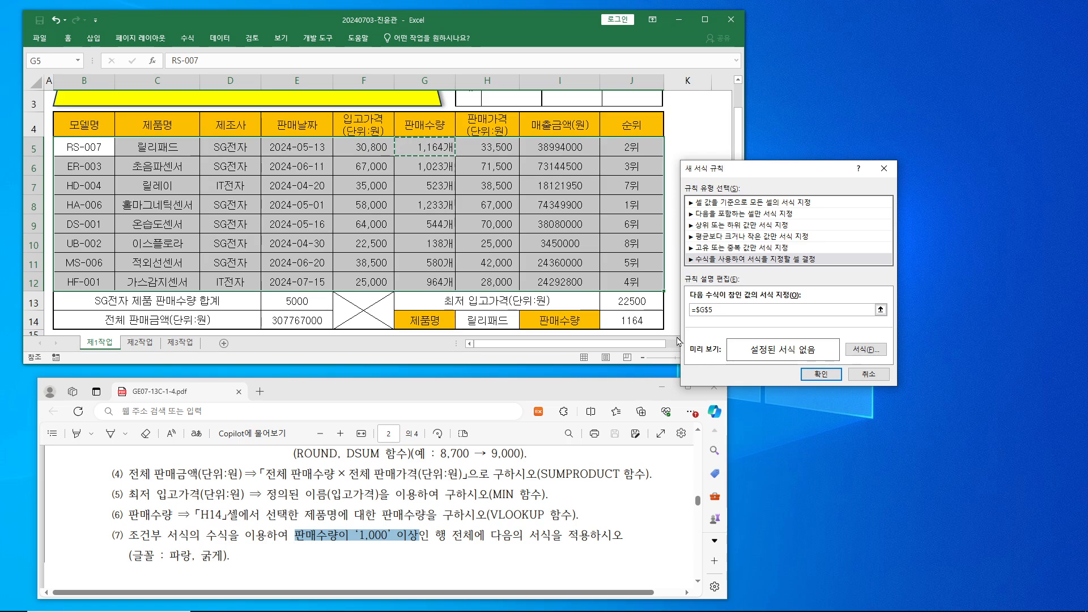
type(">=1000")
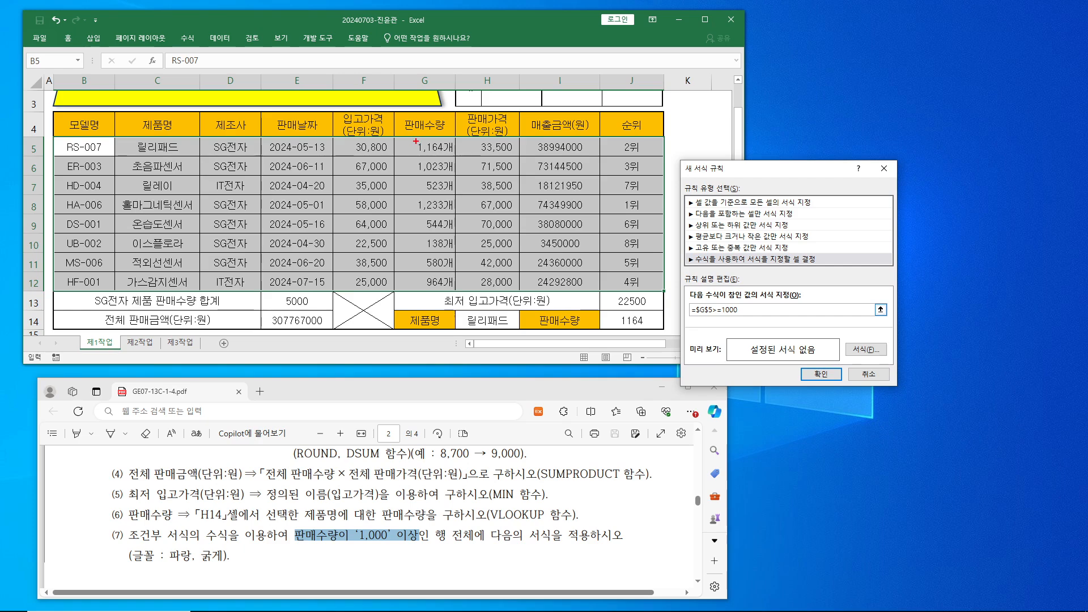
Mark the 판매수량 column with a downward arrow, circle $G$5 in the rule formula, and tick cell G5.
left_click_drag(420, 116, 449, 103)
mouse_move(425, 138)
left_mouse_down()
mouse_move(409, 291)
mouse_move(432, 258)
left_mouse_up()
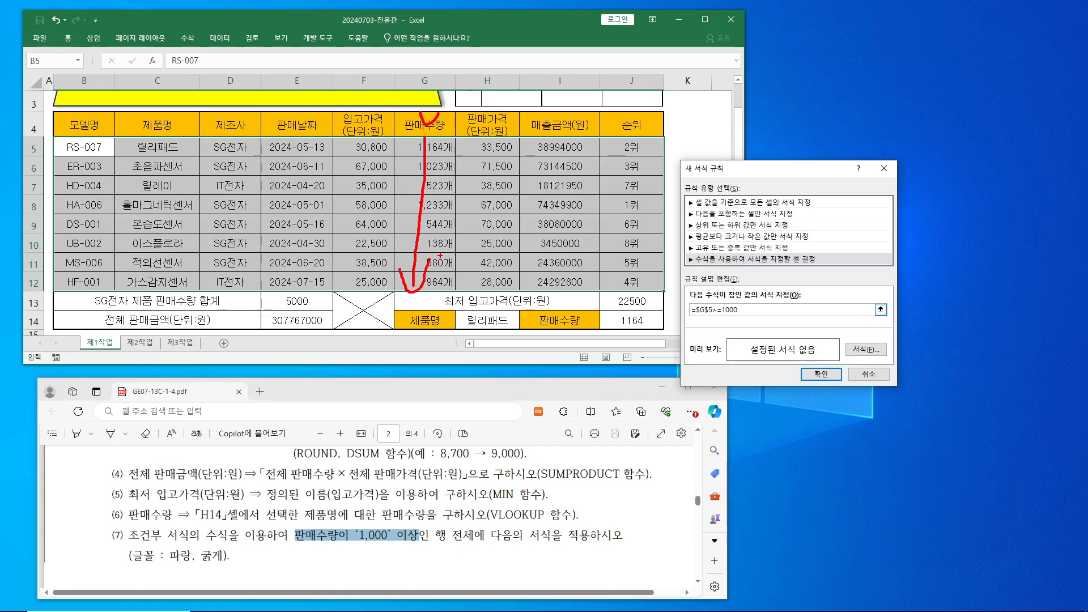
mouse_move(715, 320)
left_mouse_down()
mouse_move(687, 318)
mouse_move(713, 291)
mouse_move(715, 323)
left_mouse_up()
mouse_move(433, 130)
left_mouse_down()
mouse_move(437, 153)
mouse_move(474, 120)
left_mouse_up()
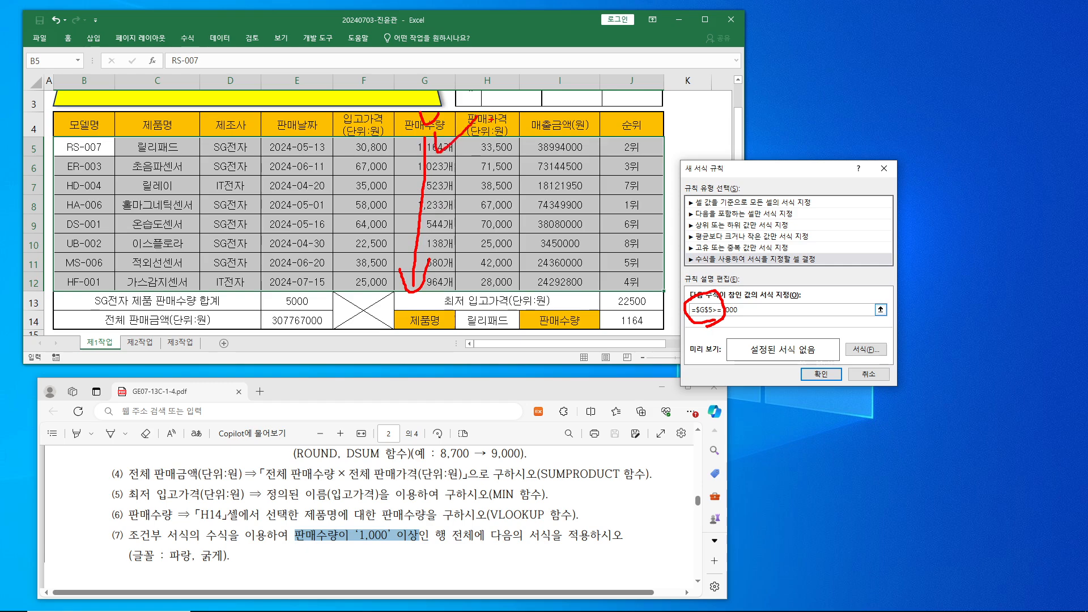
Write $G5 in large red strokes, with an X between G and 5 and a small circle above the dollar sign.
mouse_move(716, 149)
left_mouse_down()
mouse_move(693, 142)
mouse_move(696, 218)
mouse_move(670, 200)
left_mouse_up()
left_click_drag(686, 128, 691, 245)
mouse_move(748, 158)
left_mouse_down()
mouse_move(770, 148)
mouse_move(777, 201)
mouse_move(795, 179)
mouse_move(782, 224)
left_mouse_up()
mouse_move(837, 145)
left_mouse_down()
mouse_move(842, 184)
mouse_move(822, 229)
left_mouse_up()
left_click_drag(836, 138, 872, 143)
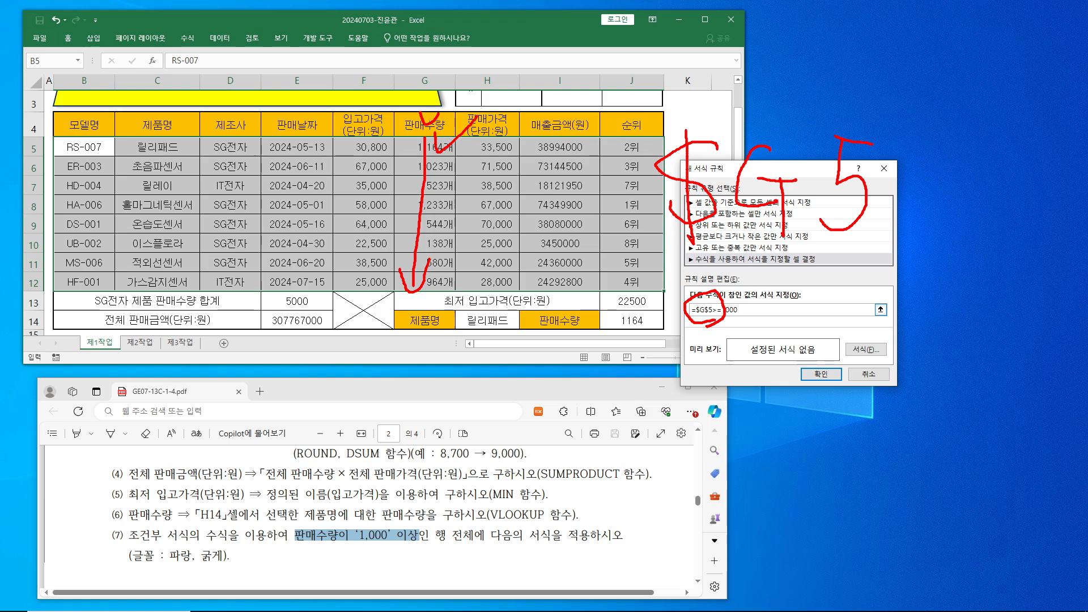
left_click_drag(816, 98, 791, 125)
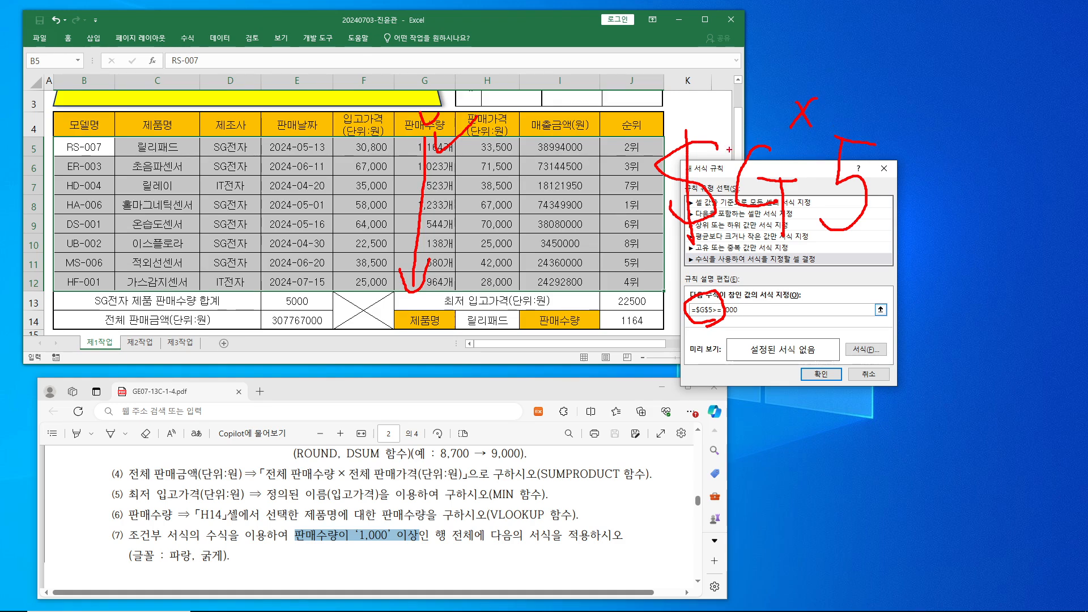
left_click_drag(716, 106, 726, 112)
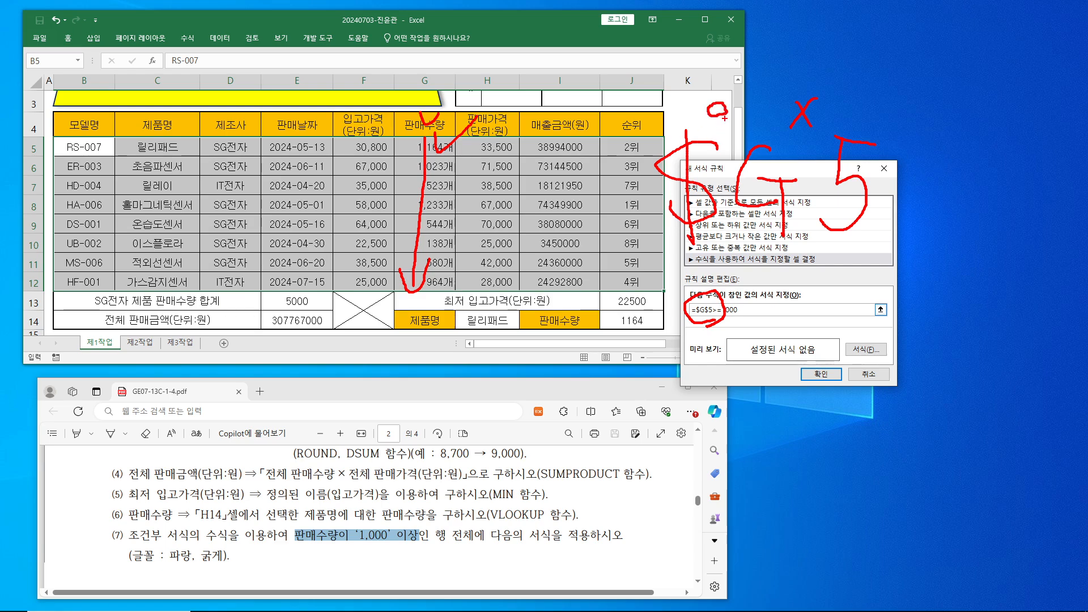
Circle the handwritten $G5 in blue, draw an arrow down column G, mark the G with a small circle, and box the 5.
mouse_move(695, 282)
left_mouse_down()
mouse_move(798, 272)
mouse_move(726, 88)
mouse_move(922, 170)
mouse_move(720, 275)
mouse_move(633, 300)
left_mouse_up()
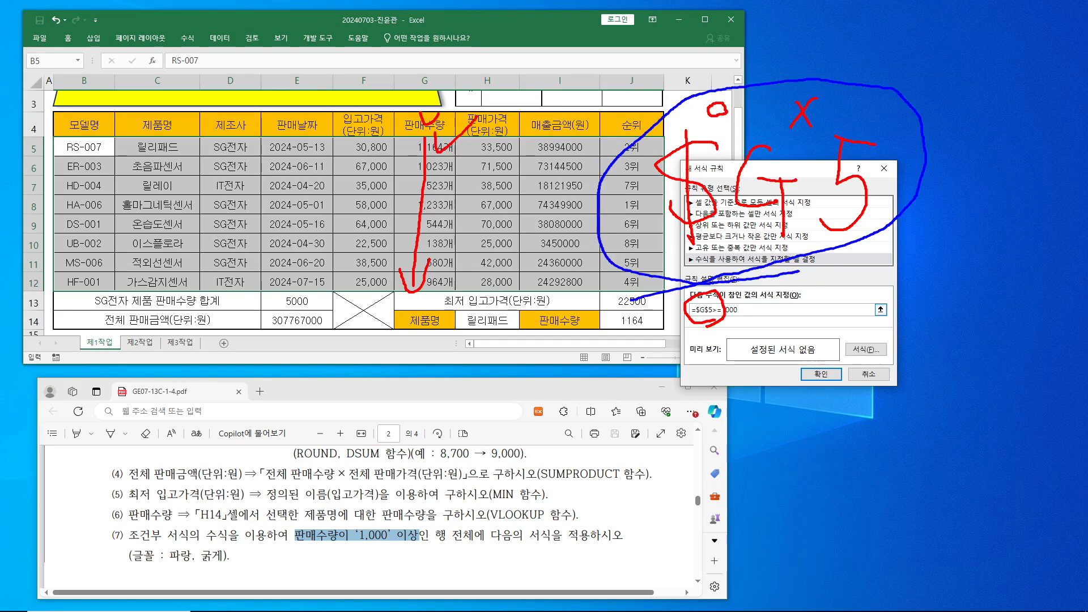
mouse_move(447, 138)
left_mouse_down()
mouse_move(439, 286)
mouse_move(463, 251)
left_mouse_up()
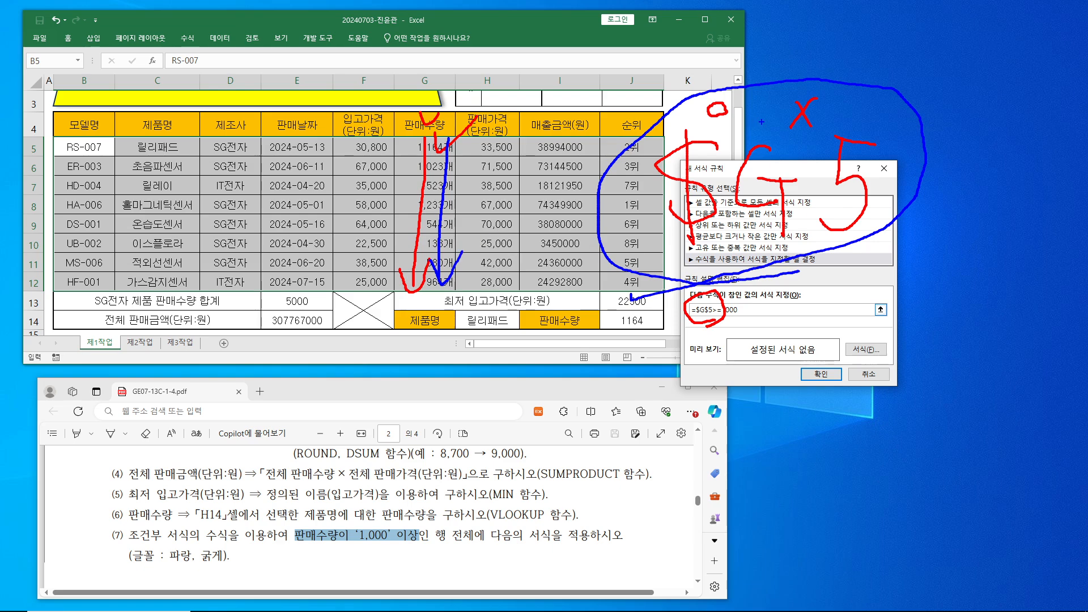
mouse_move(757, 126)
left_mouse_down()
mouse_move(756, 138)
mouse_move(759, 114)
left_mouse_up()
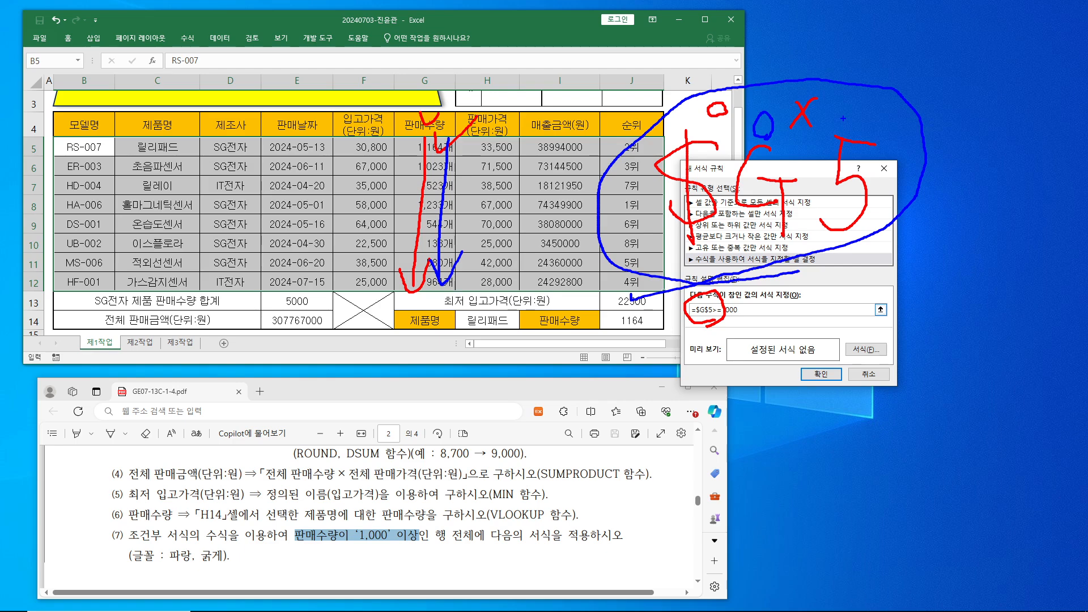
mouse_move(819, 125)
left_mouse_down()
mouse_move(870, 163)
mouse_move(886, 240)
left_mouse_up()
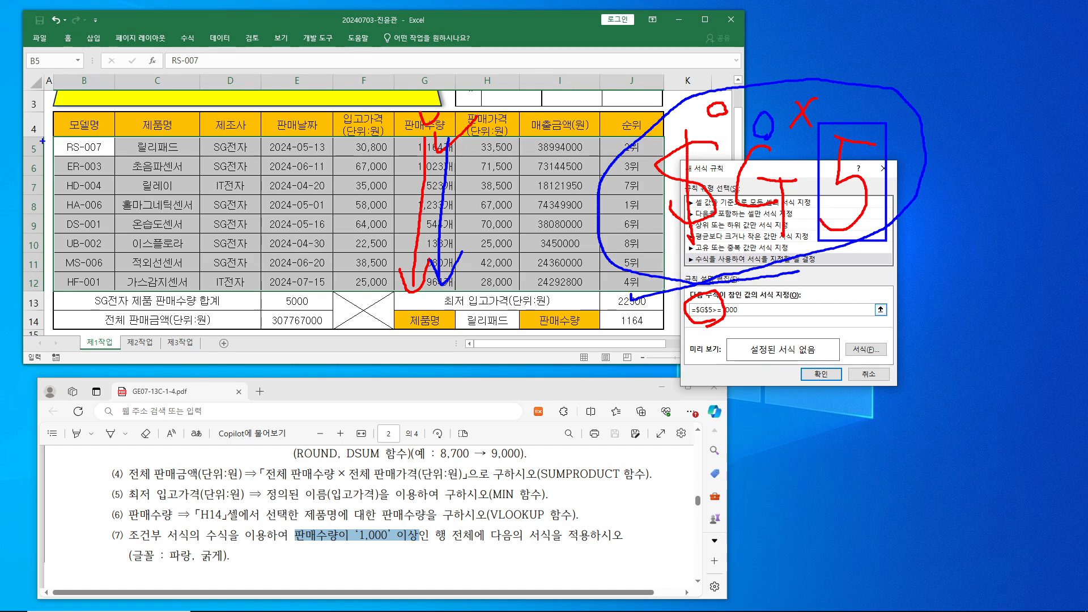
Mark the row numbers from 5 to 12, box the 판매수량이 '1,000' 이상 condition in question (7), and clear all the drawn marks.
left_click_drag(40, 151, 47, 176)
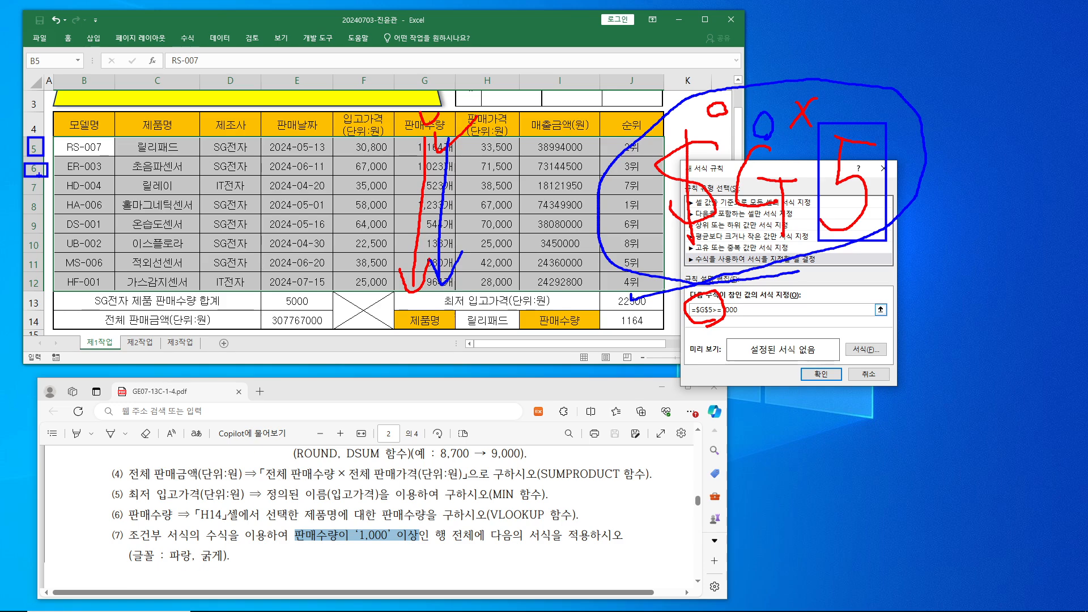
left_click_drag(37, 201, 38, 203)
left_click_drag(36, 221, 39, 226)
left_click_drag(28, 277, 46, 290)
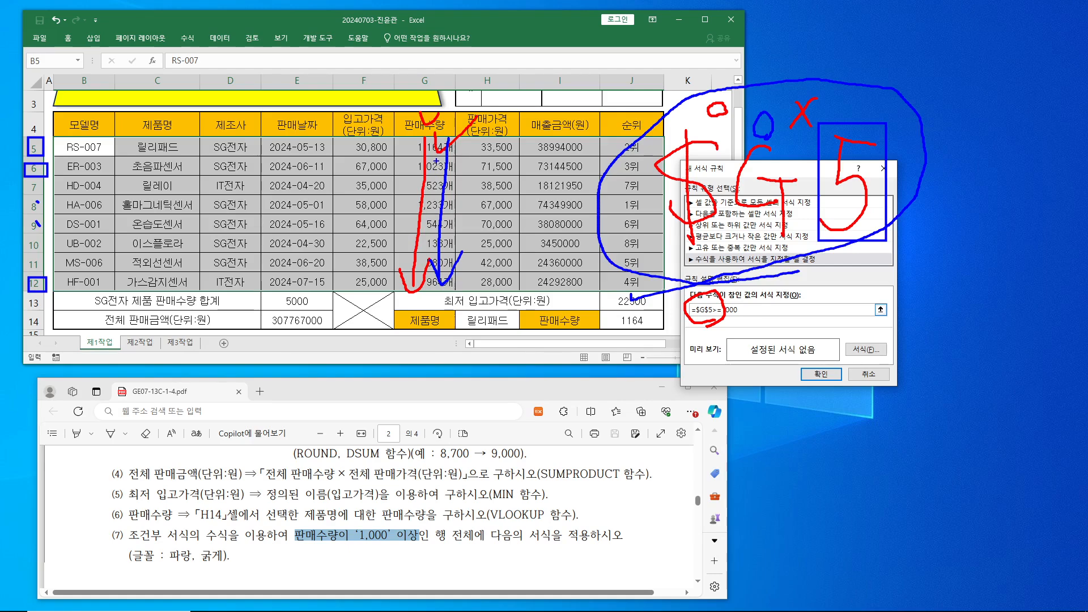
left_click_drag(291, 526, 426, 545)
left_click_drag(424, 544, 421, 546)
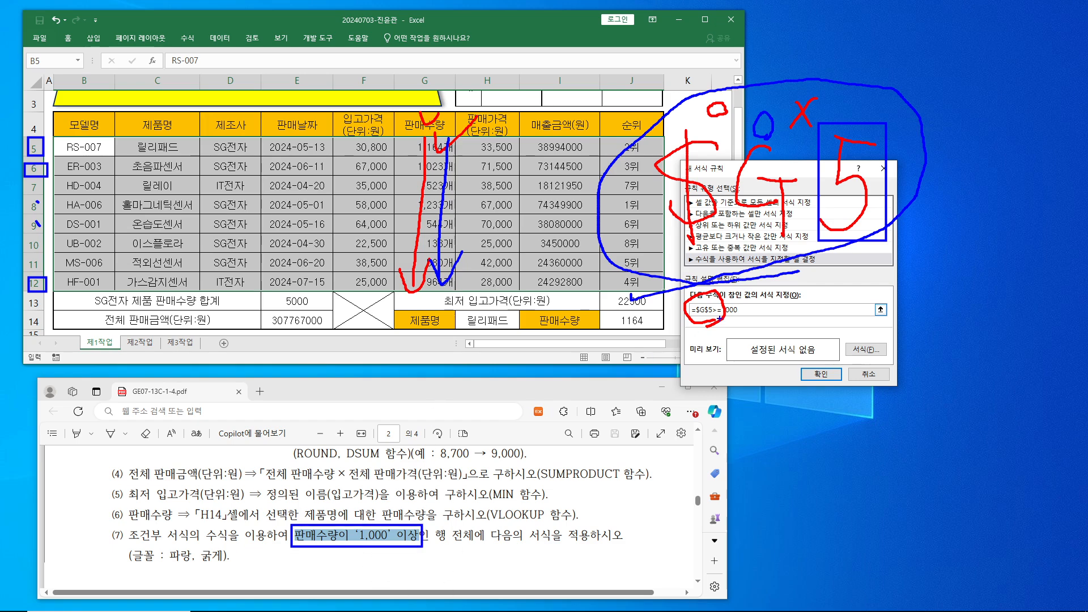
key("Escape")
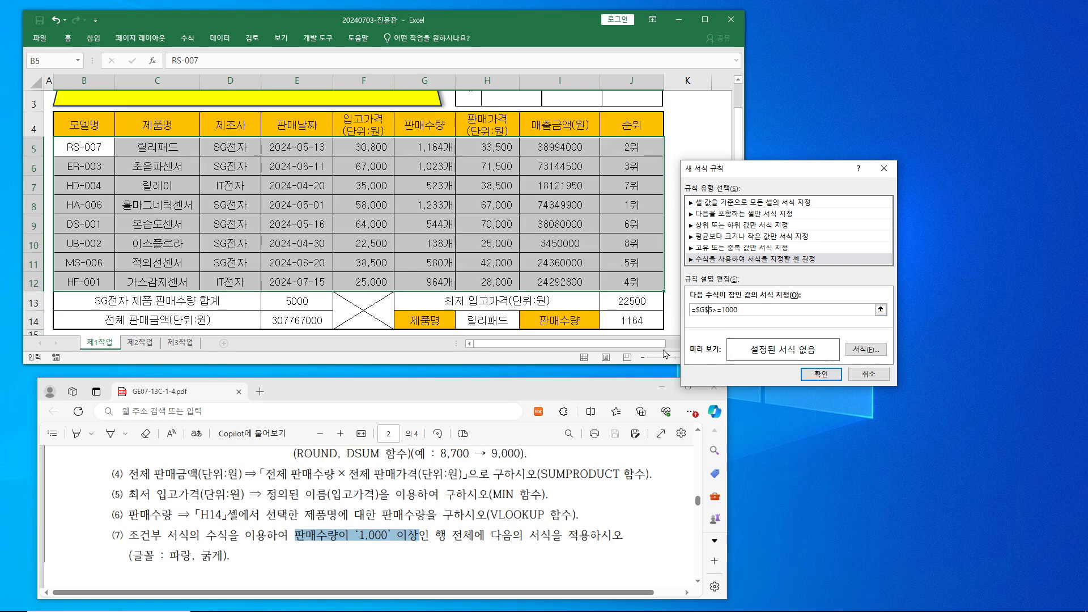
Change the rule formula to =$G5>=1000 and open the rule's cell format settings.
key("BackSpace")
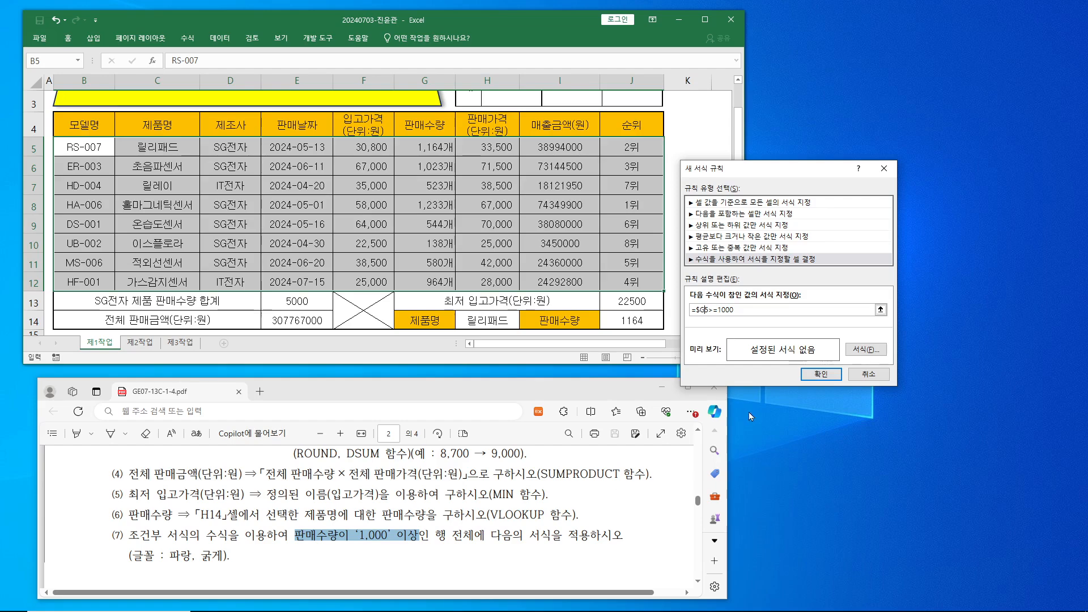
left_click_drag(806, 170, 661, 169)
left_click(721, 345)
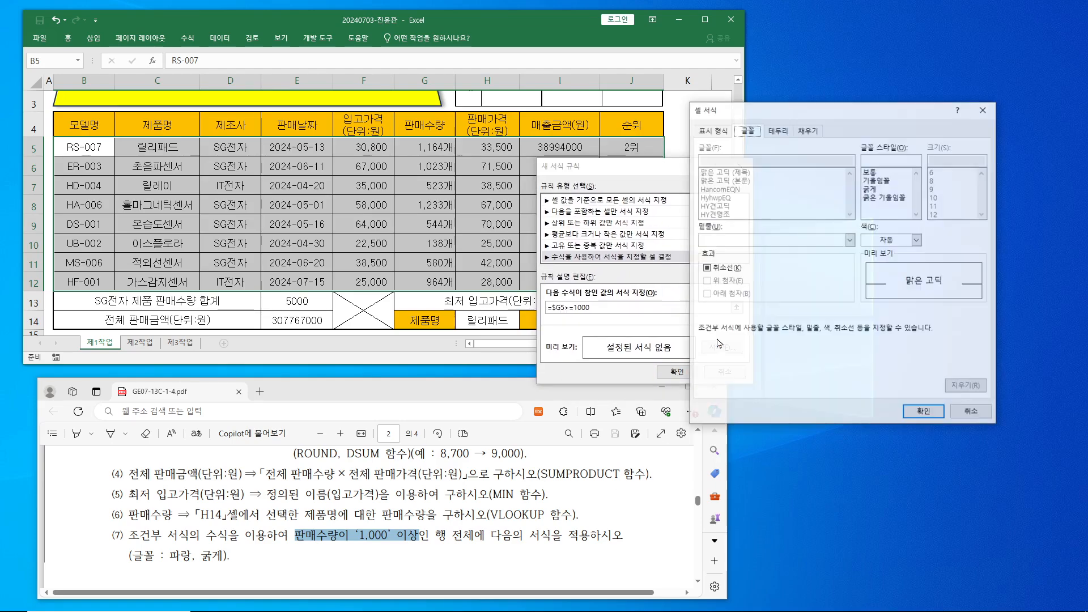
left_click_drag(847, 112, 601, 144)
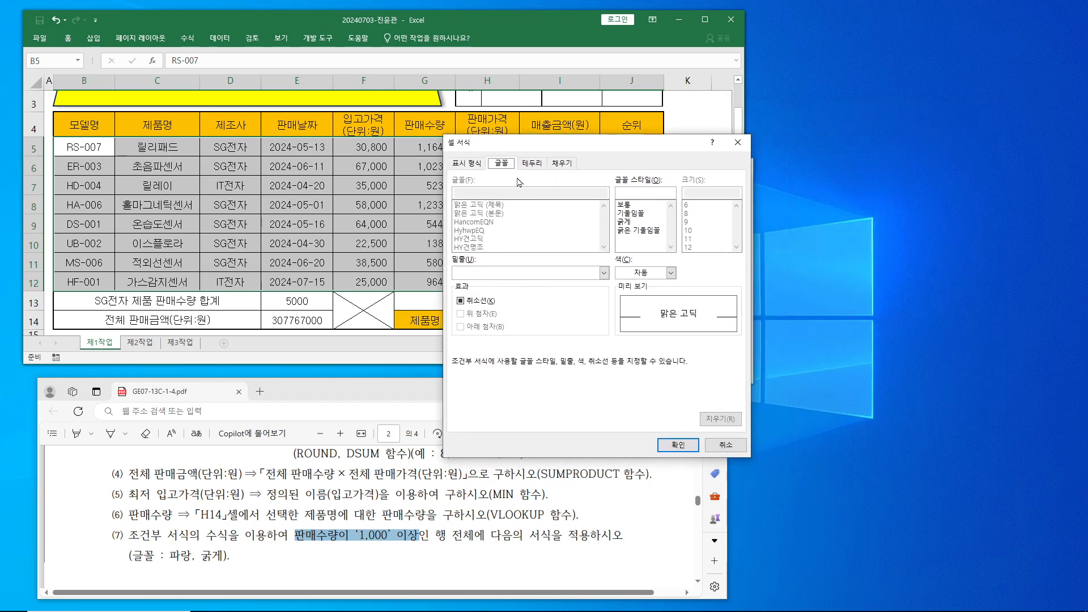
left_click(465, 163)
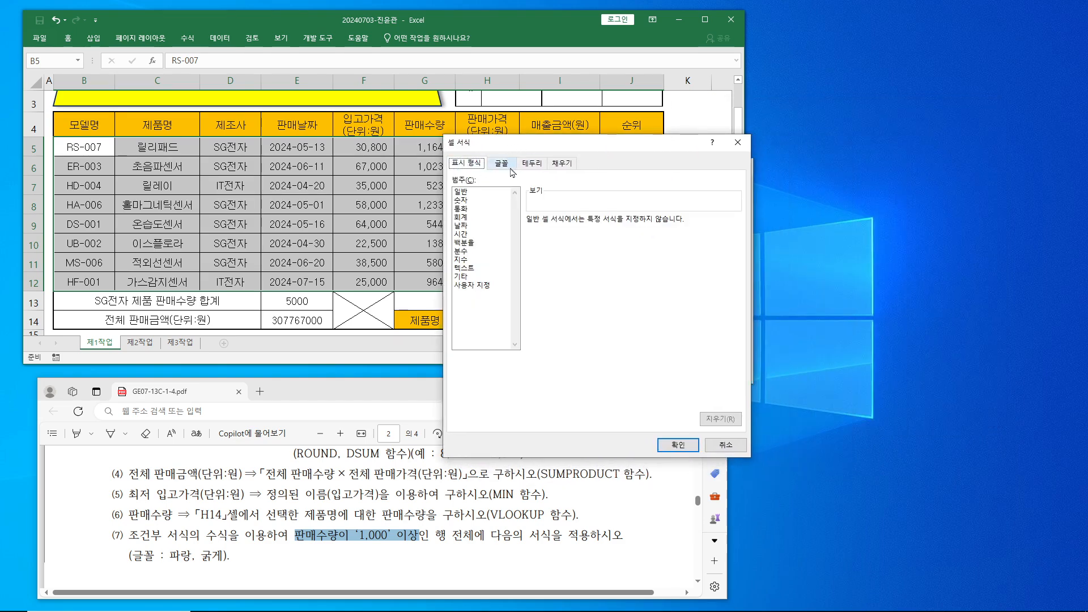
left_click(502, 163)
left_click(532, 163)
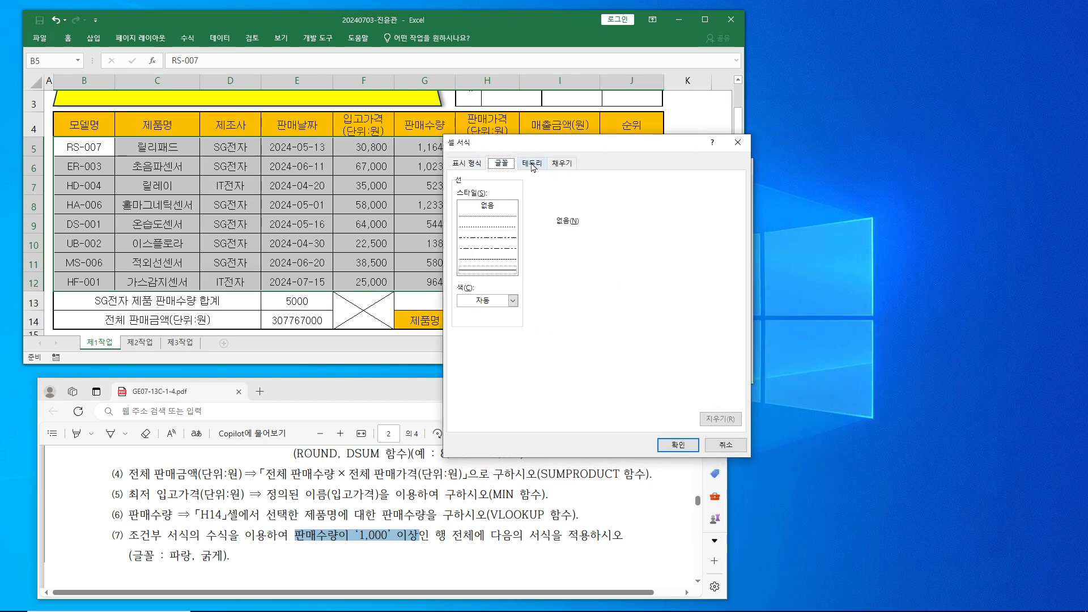
left_click(563, 164)
left_click(502, 163)
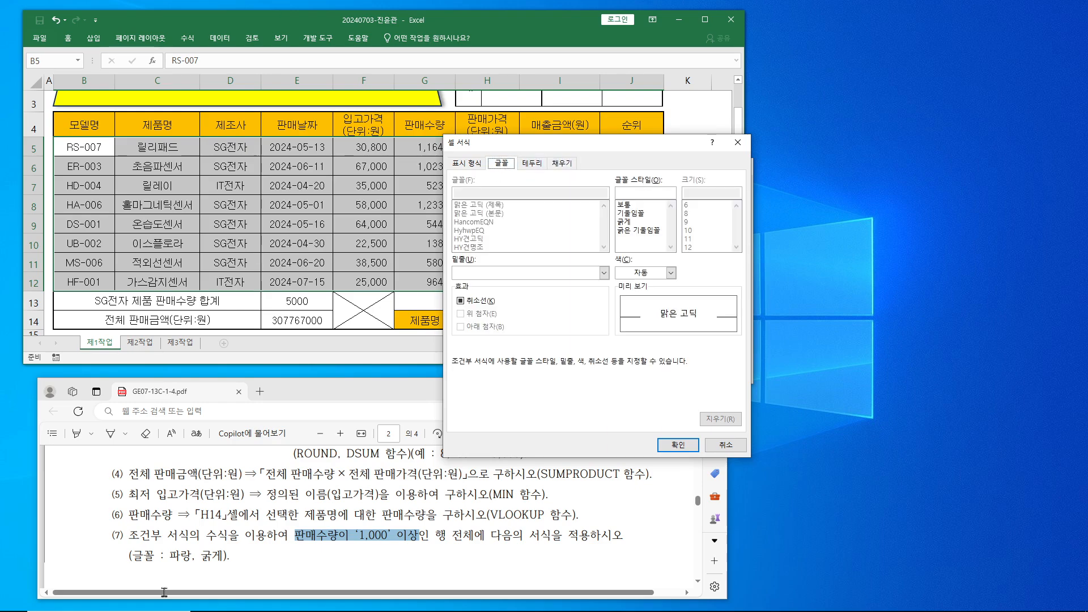
Set the rule's font colour to standard 파랑 and font style to 굵게, and apply the rule to B5:J12.
left_click(671, 272)
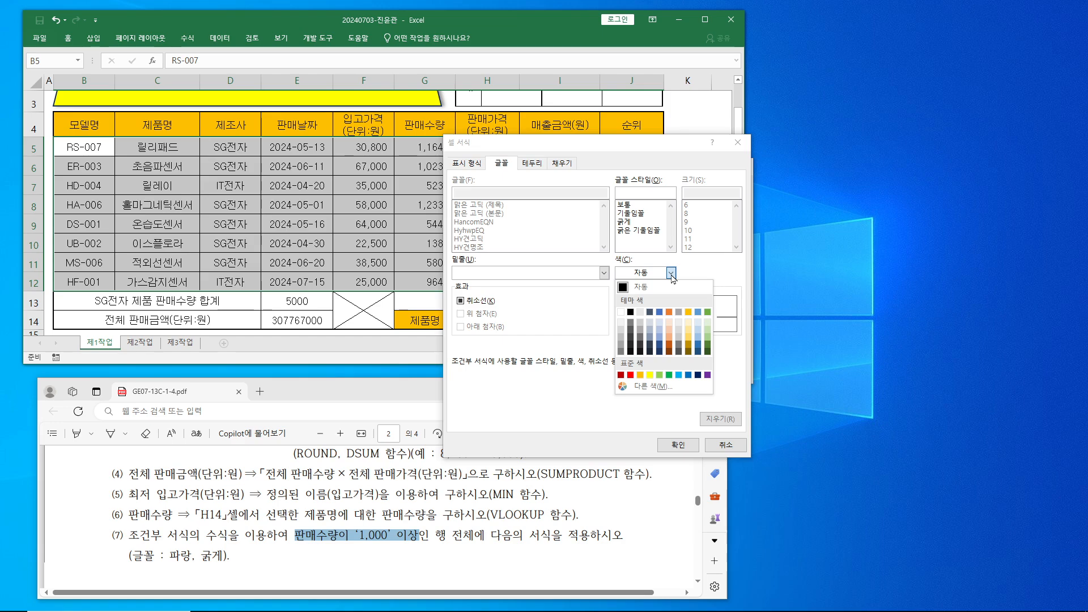
left_click(688, 375)
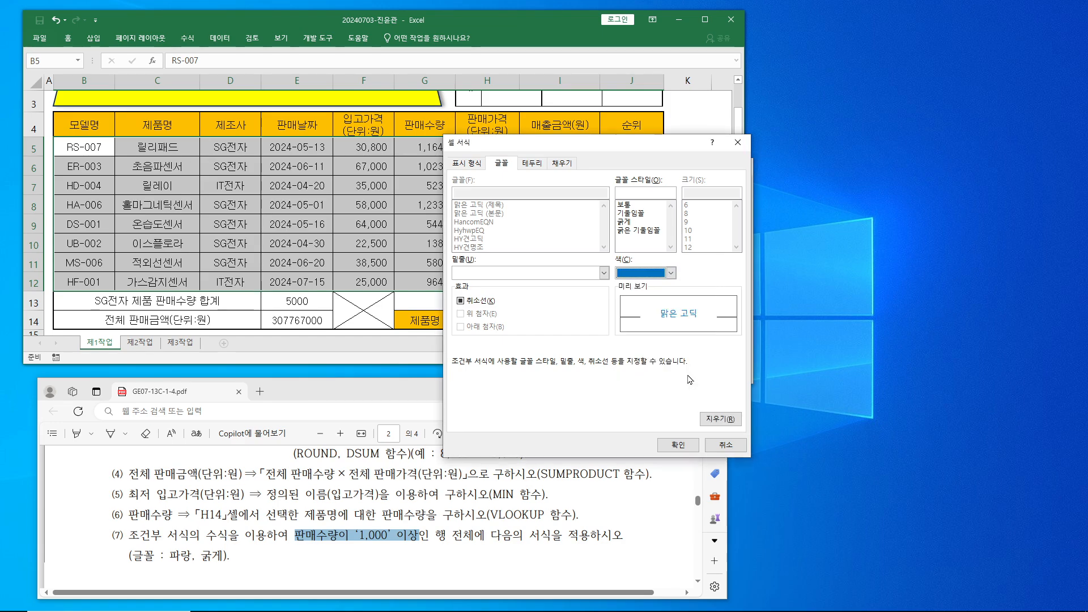
left_click(635, 222)
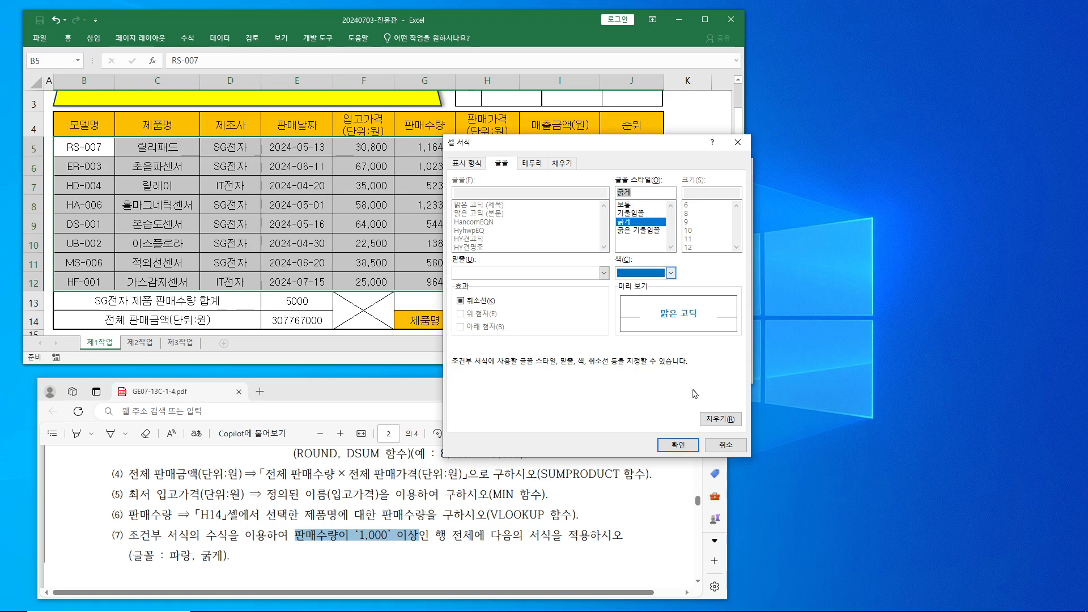
left_click(680, 446)
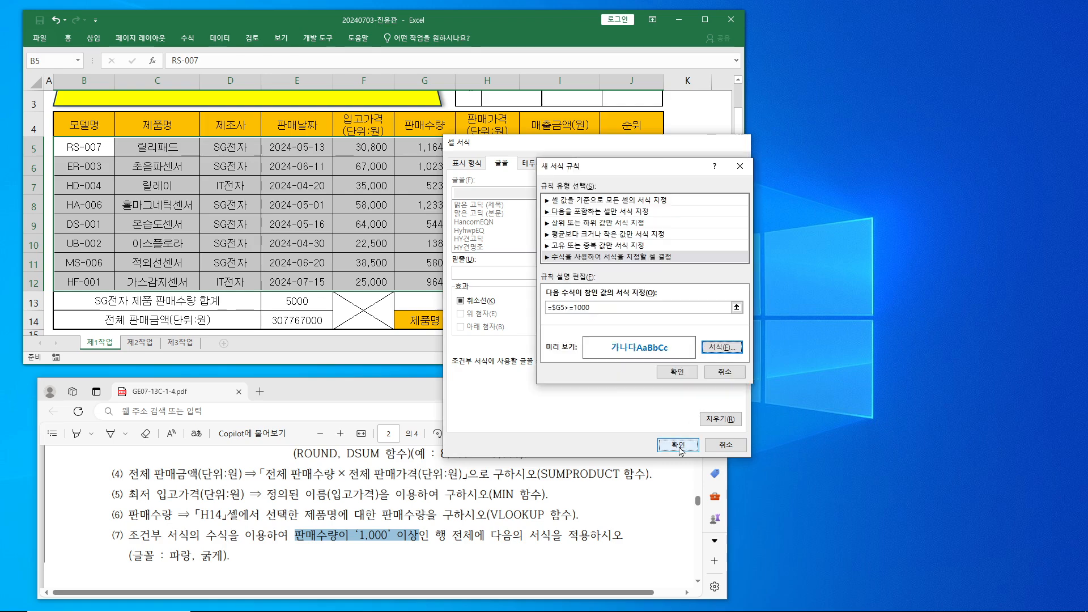
left_click(678, 372)
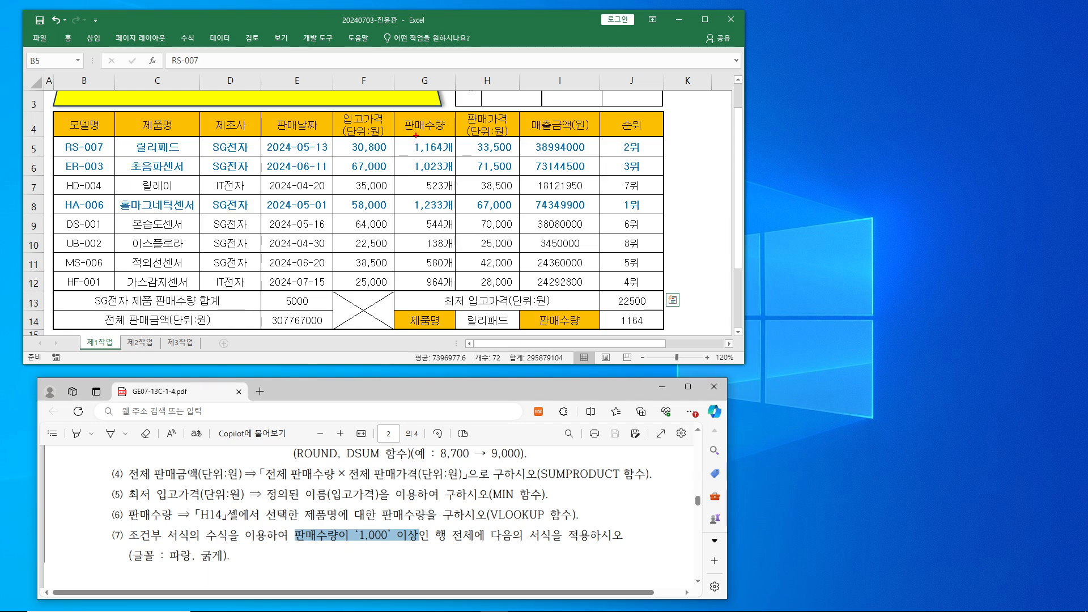
Tick the G5, G6 and G8 quantities in red, box rows 5 and 6 in blue, and draw a blue line across row 8.
mouse_move(404, 165)
left_mouse_down()
mouse_move(421, 161)
mouse_move(415, 208)
mouse_move(423, 189)
left_mouse_up()
left_click_drag(63, 140, 657, 174)
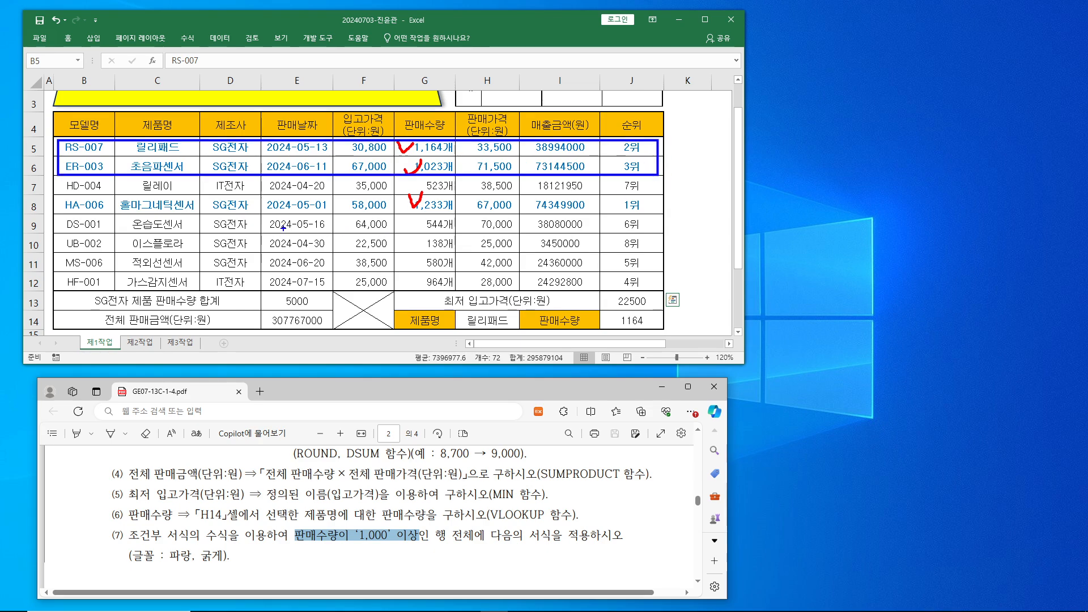
left_click_drag(63, 205, 649, 205)
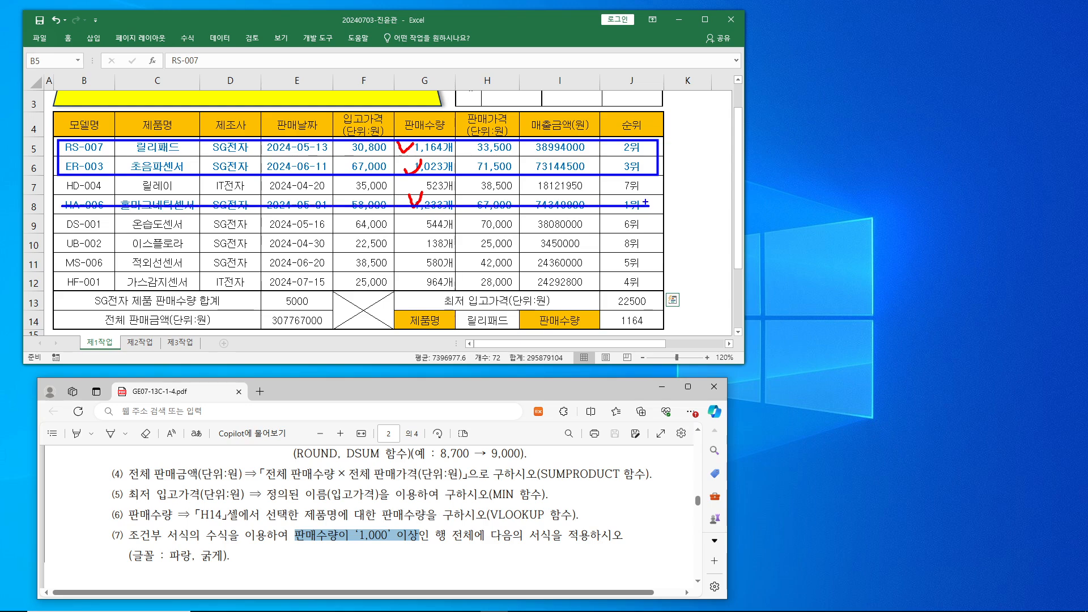